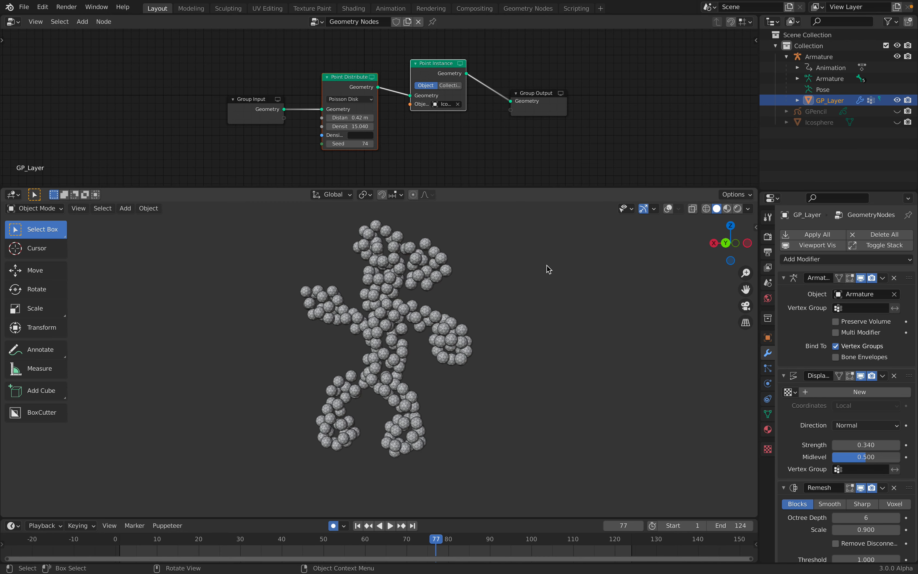
Step: Mute the Point Distribute and Point Instance nodes and play the animation to preview the remeshed block figure
{"action": "key", "text": "space"}
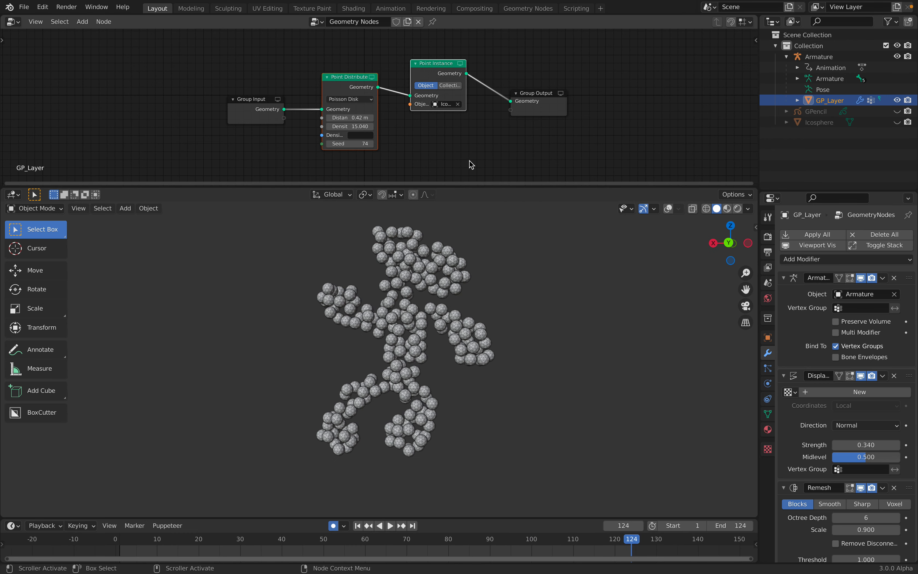
{"action": "scroll", "coordinate": [428, 122], "scroll_direction": "up", "scroll_amount": 2}
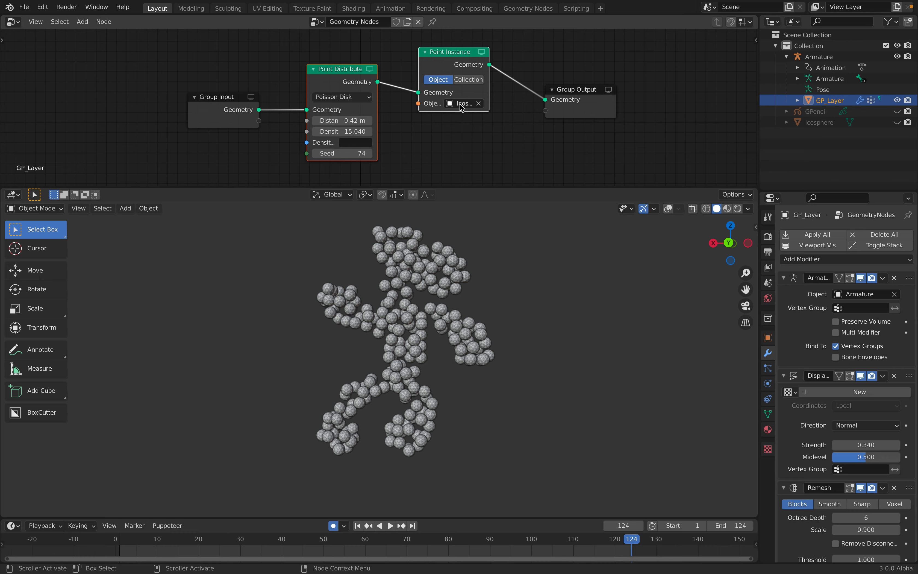
{"action": "key", "text": "m"}
{"action": "middle_click_drag", "start_coordinate": [502, 268], "coordinate": [443, 320]}
{"action": "key", "text": "space"}
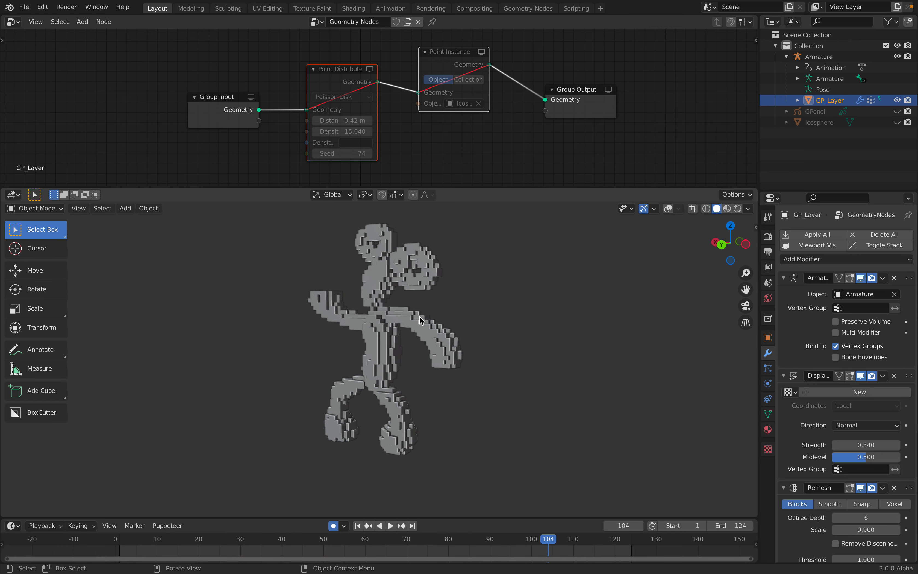
Step: Compare the animation with the Remesh modifier's viewport display switched off and back on
{"action": "scroll", "coordinate": [877, 493], "scroll_direction": "down", "scroll_amount": 4}
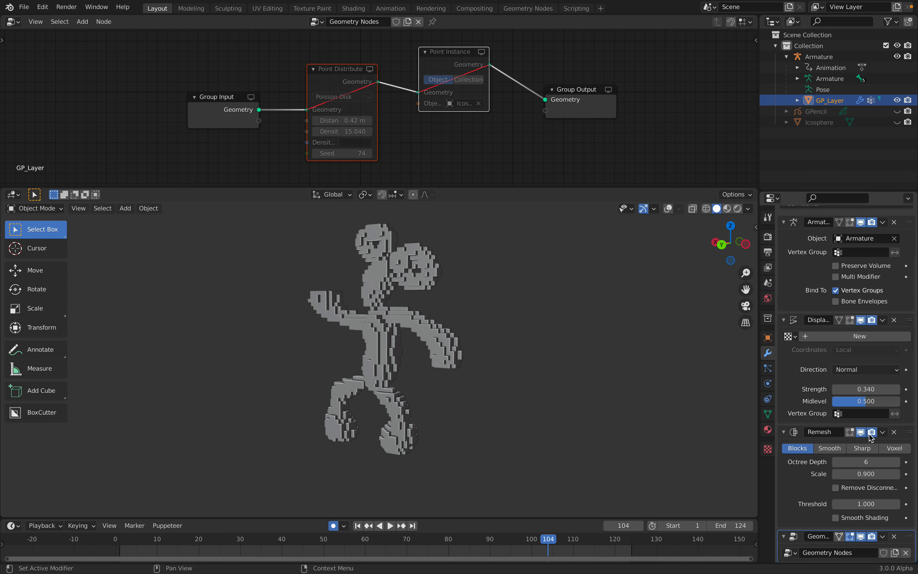
{"action": "left_click", "coordinate": [861, 432]}
{"action": "key", "text": "space"}
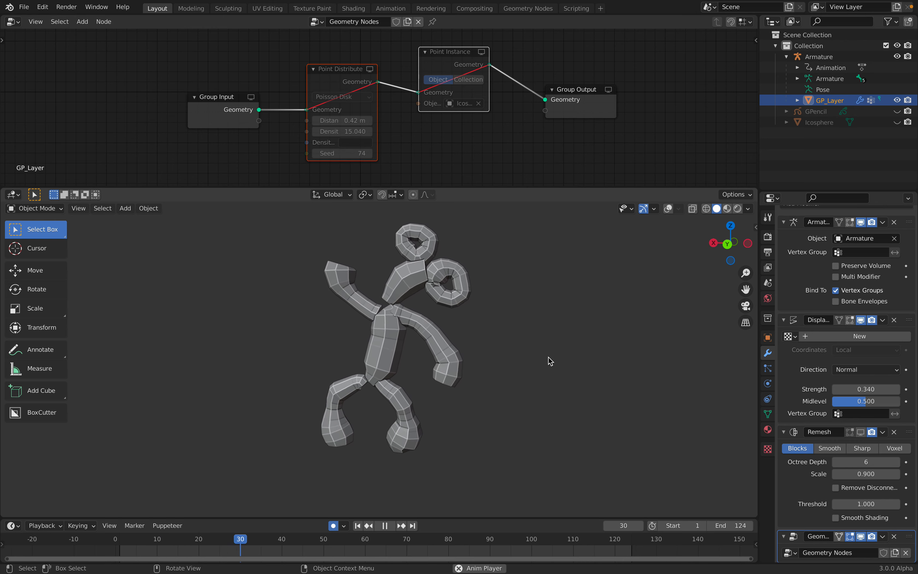
{"action": "key", "text": "space"}
{"action": "left_click", "coordinate": [861, 432]}
{"action": "key", "text": "space"}
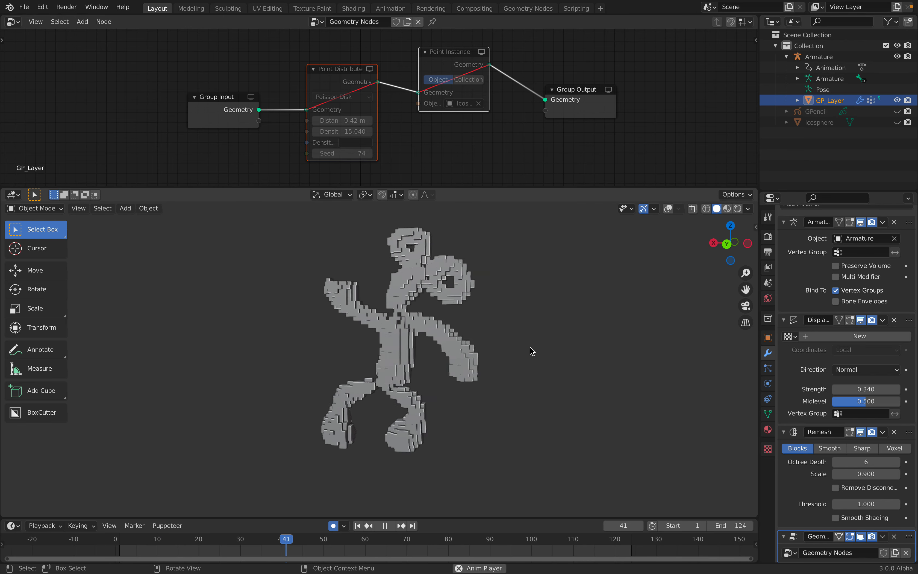
{"action": "key", "text": "space"}
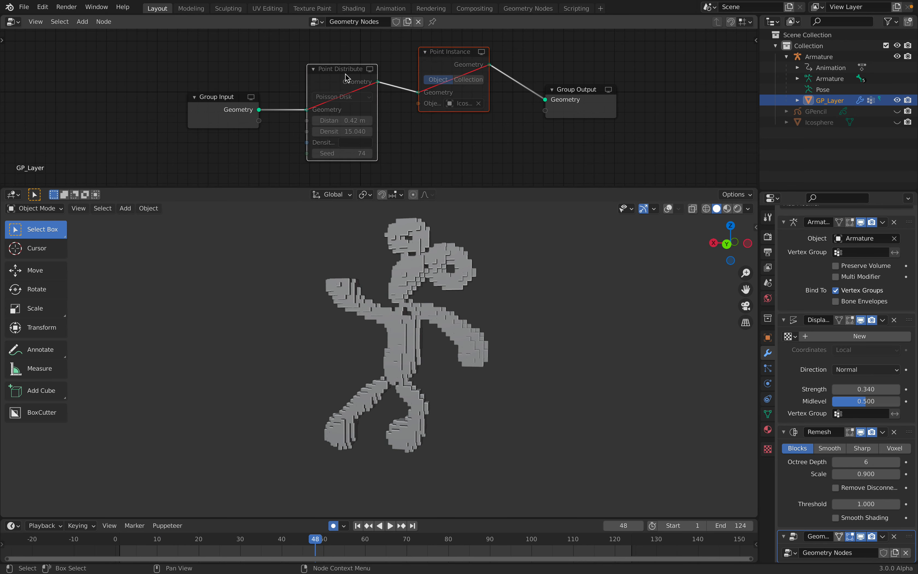
Step: Unmute the Point Distribute and Point Instance nodes and play the sphere-covered figure's animation
{"action": "key", "text": "m"}
{"action": "key", "text": "space"}
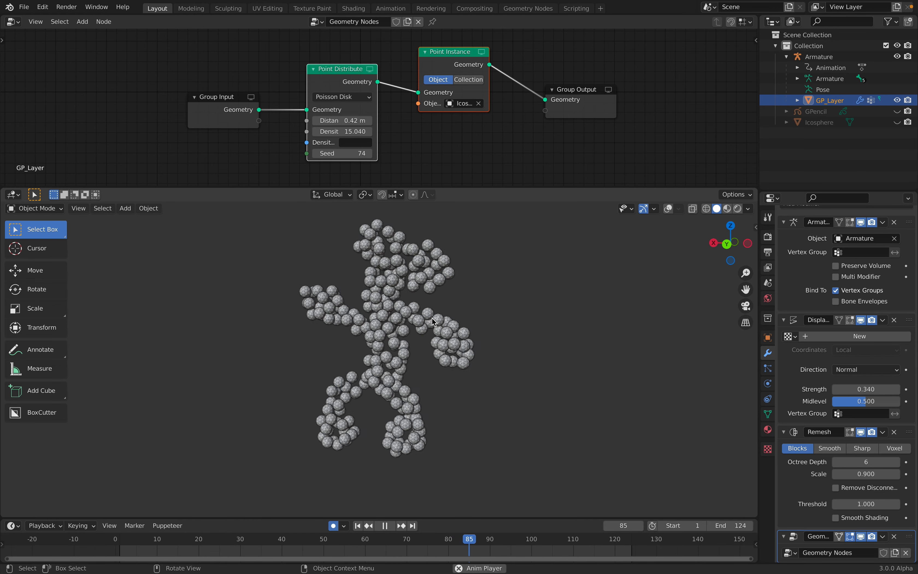
{"action": "key", "text": "space"}
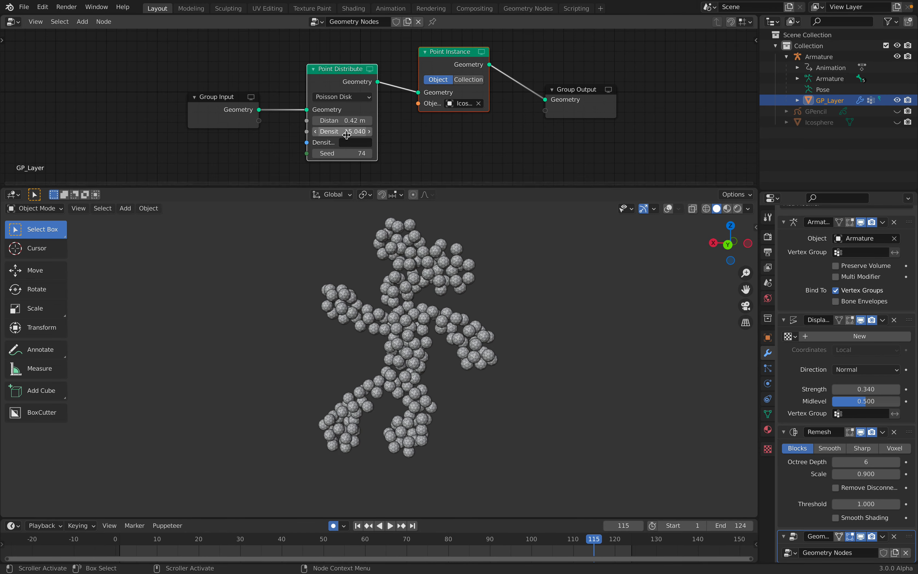
Step: Set Point Distribute's minimum distance to 0.54 m and maximum density to 16.140, and shift both point nodes away from Group Input
{"action": "left_click_drag", "start_coordinate": [355, 121], "coordinate": [378, 120]}
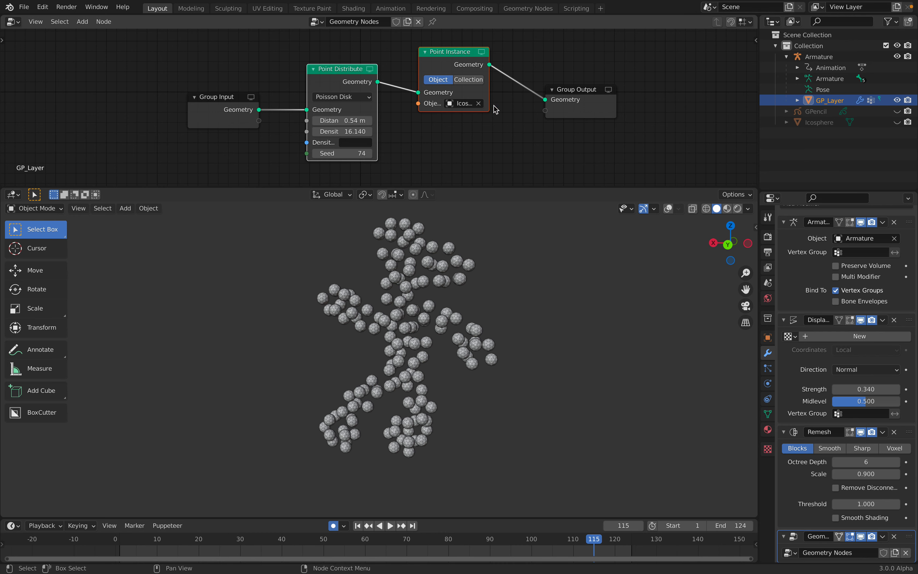
{"action": "left_click_drag", "start_coordinate": [498, 90], "coordinate": [525, 90]}
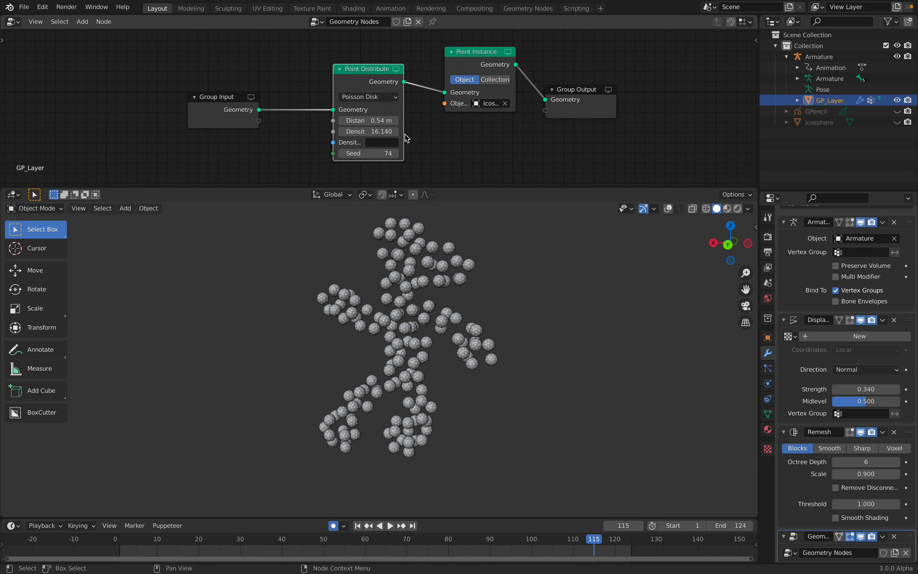
Step: Remove the Remesh modifier from GP_Layer and play the animation
{"action": "middle_click_drag", "start_coordinate": [483, 273], "coordinate": [476, 273]}
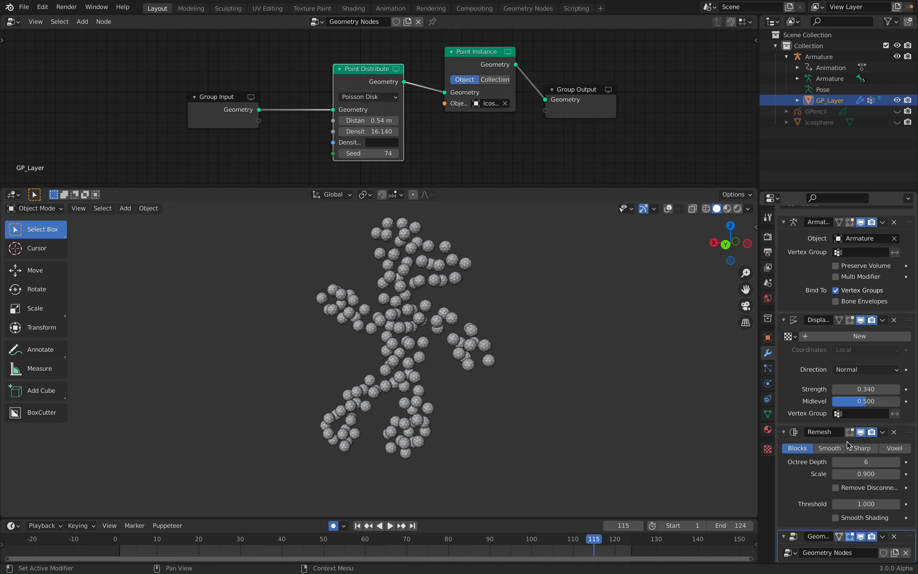
{"action": "left_click", "coordinate": [895, 433]}
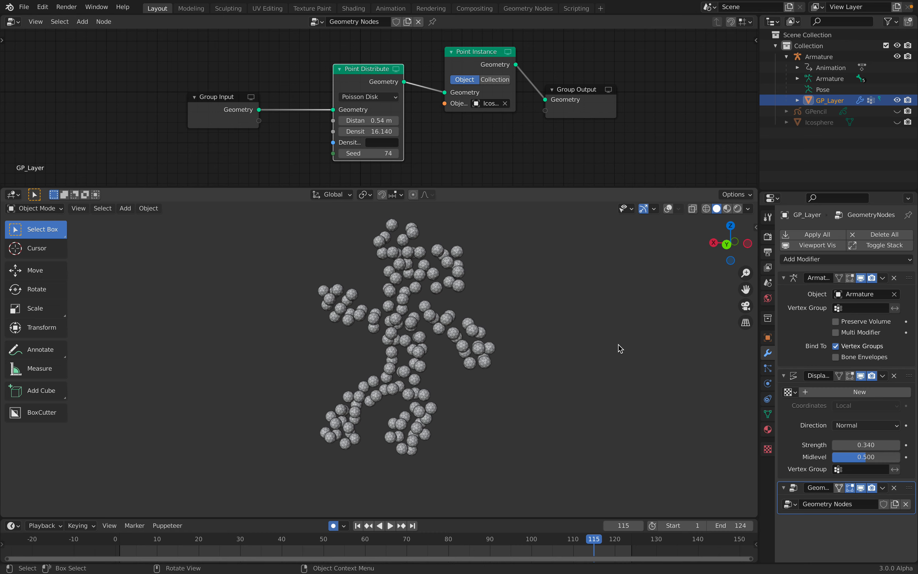
{"action": "key", "text": "space"}
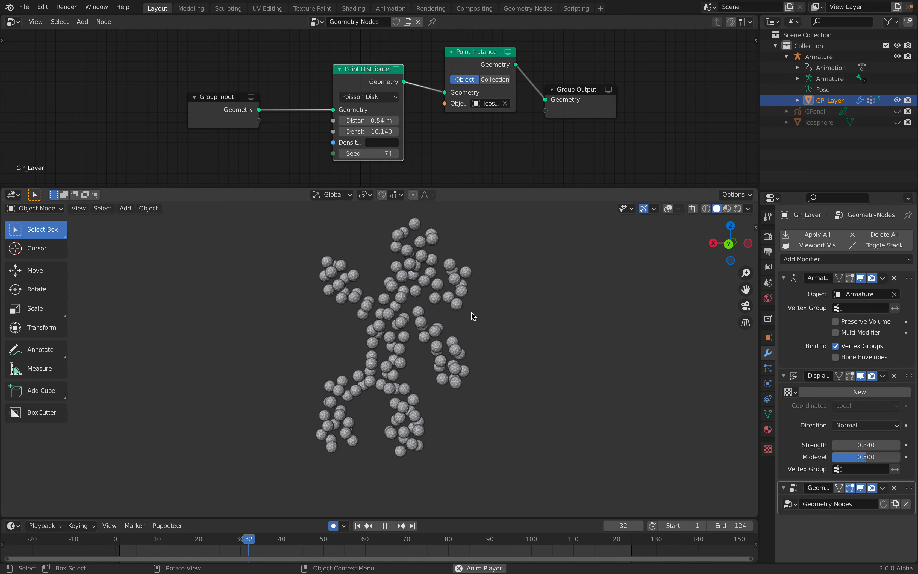
{"action": "key", "text": "space"}
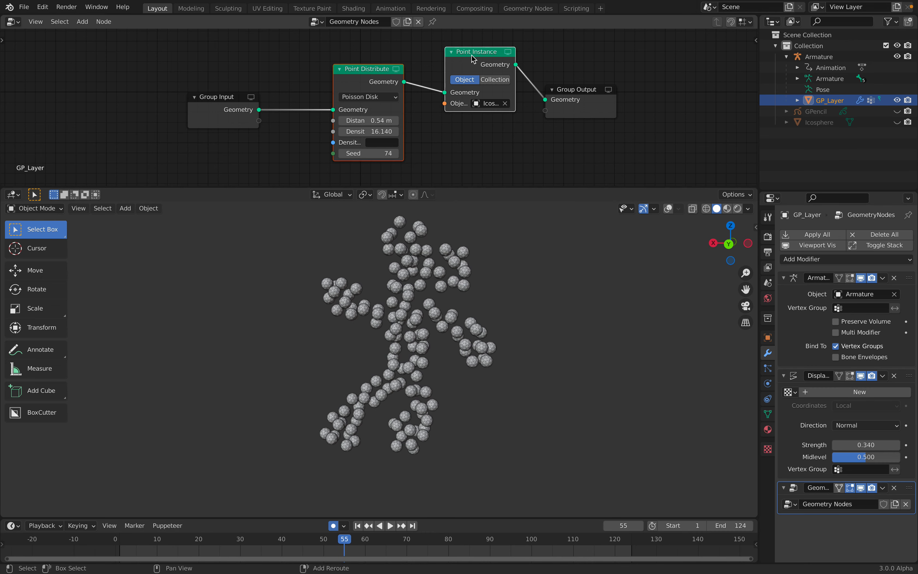
Step: Mute both point nodes and play the animation to view the plain mesh figure
{"action": "key", "text": "m"}
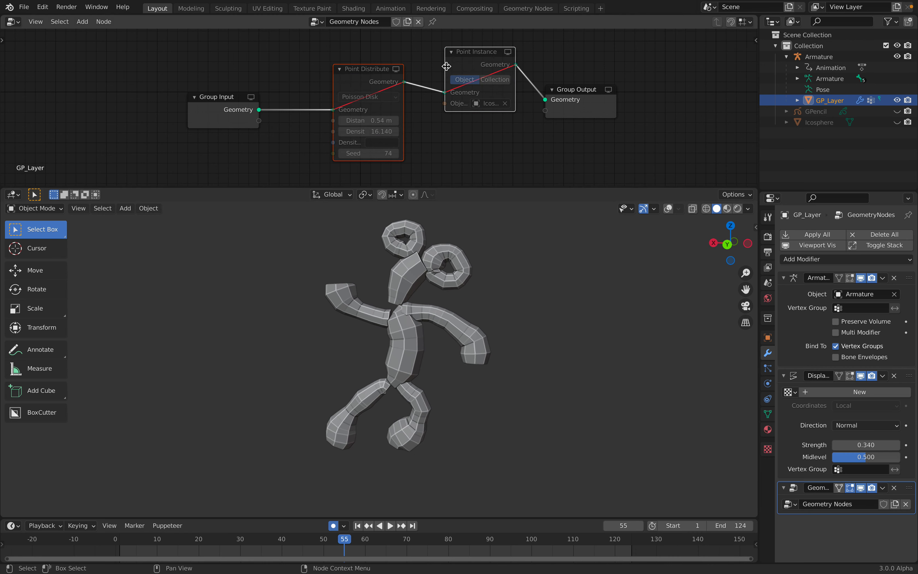
{"action": "key", "text": "space"}
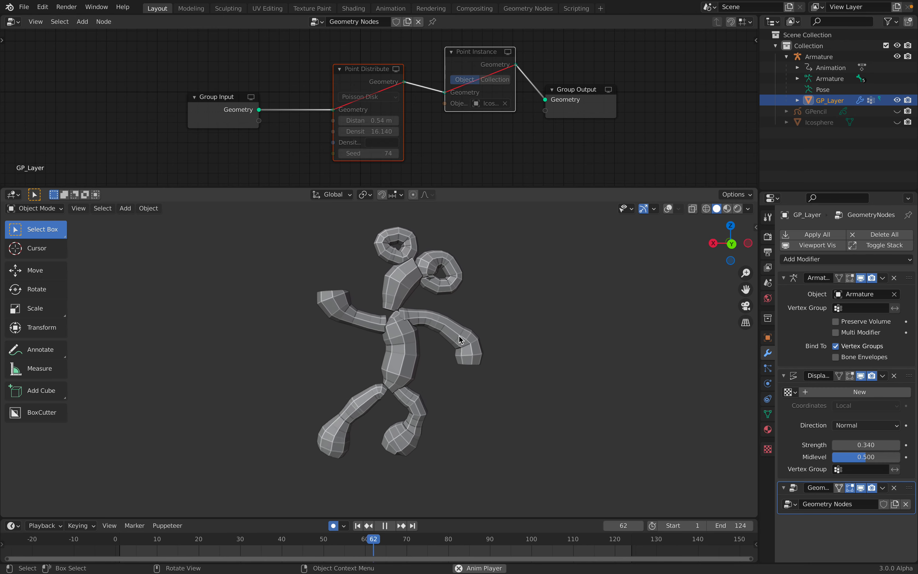
{"action": "key", "text": "space"}
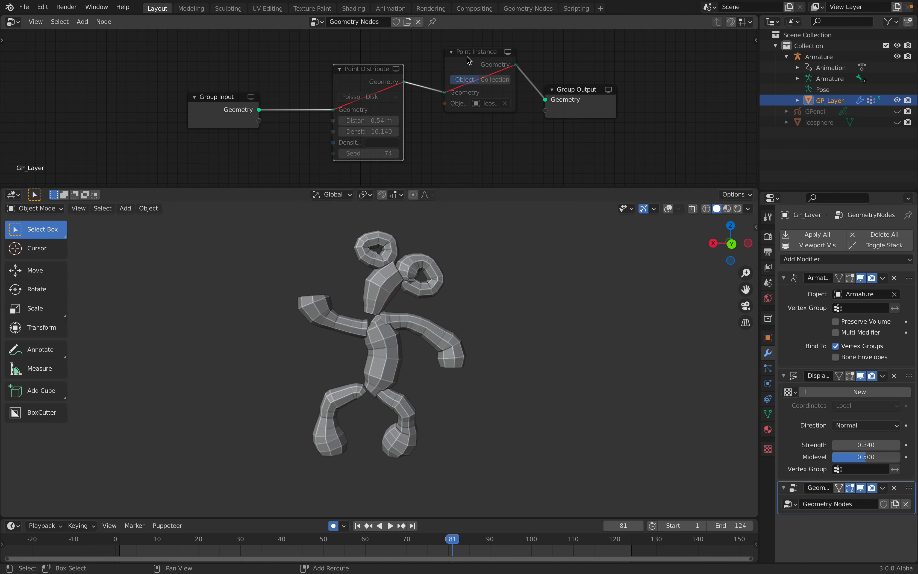
Step: Re-enable both point nodes and examine the animated sphere figure from several angles
{"action": "key", "text": "m"}
{"action": "key", "text": "space"}
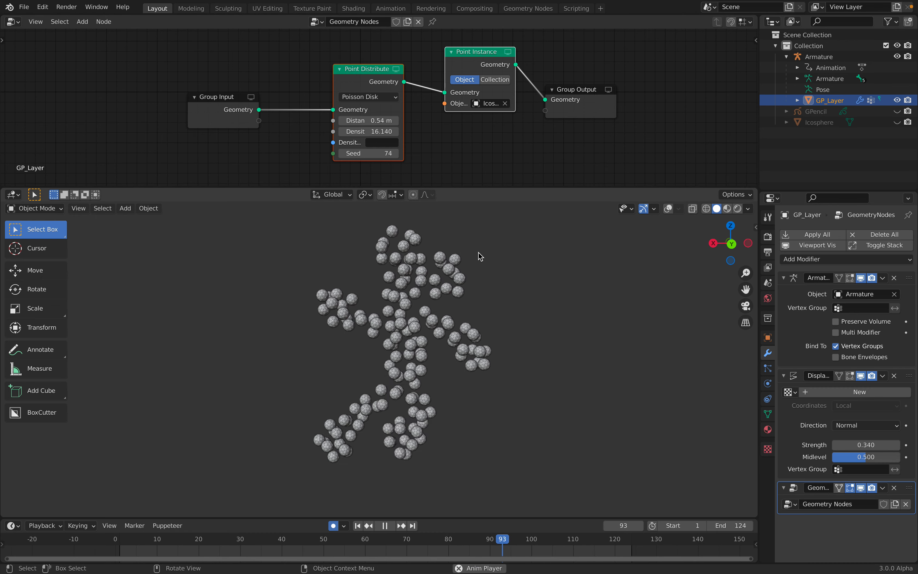
{"action": "scroll", "coordinate": [395, 423], "scroll_direction": "up", "scroll_amount": 4}
{"action": "scroll", "coordinate": [380, 421], "scroll_direction": "down", "scroll_amount": 2}
{"action": "middle_click_drag", "start_coordinate": [365, 420], "coordinate": [609, 395]}
{"action": "key", "text": "space"}
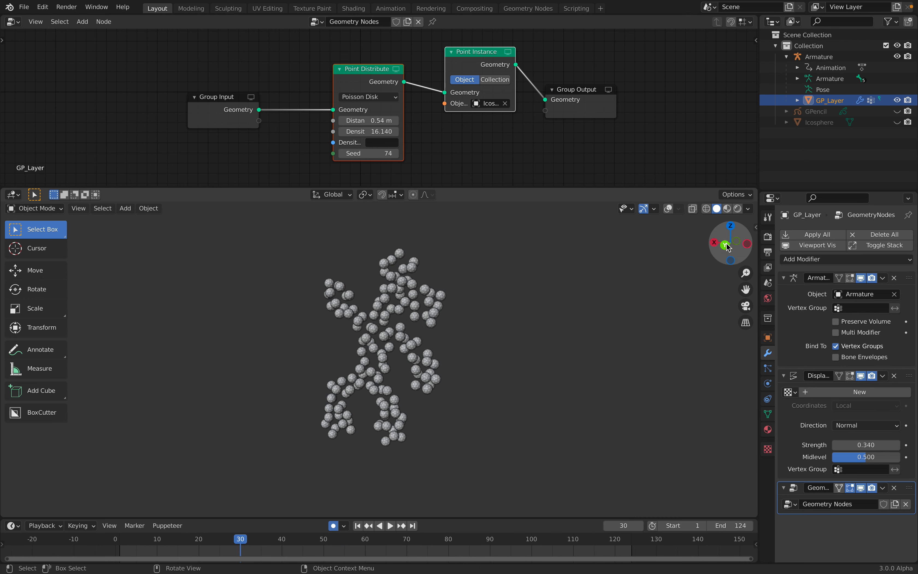
Step: Show the viewport overlays, select the armature and view it from the back
{"action": "left_click", "coordinate": [722, 243]}
{"action": "left_click", "coordinate": [668, 208]}
{"action": "middle_click_drag", "start_coordinate": [463, 288], "coordinate": [464, 289]}
{"action": "left_click", "coordinate": [426, 330]}
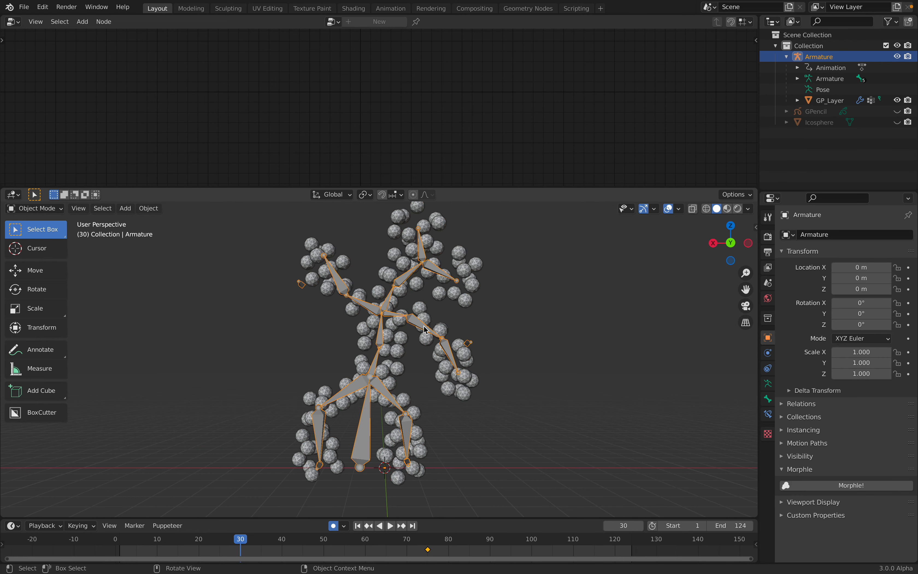
{"action": "left_click", "coordinate": [728, 244]}
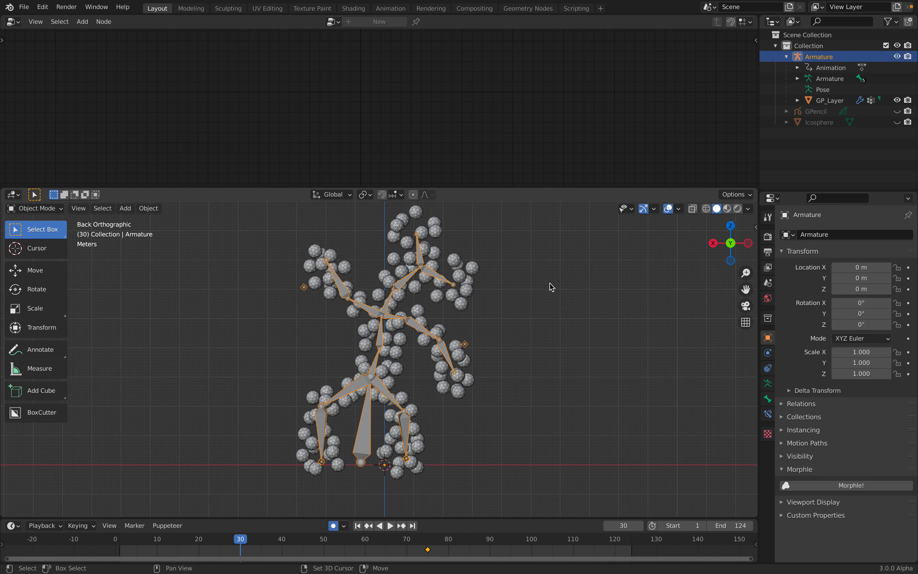
Step: Switch the armature to Pose Mode and rotate upper-arm Bone.003 by -9° in the view
{"action": "left_click", "coordinate": [52, 246]}
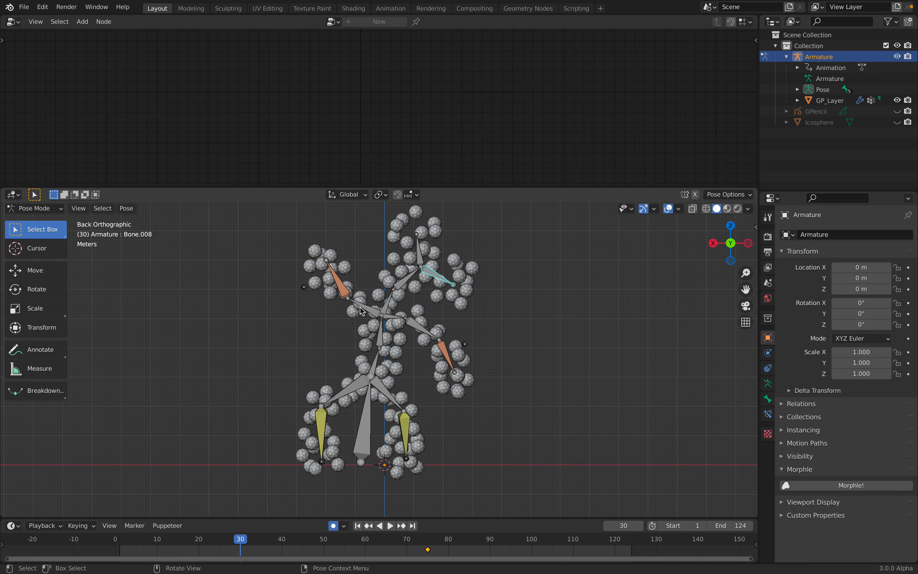
{"action": "middle_click_drag", "start_coordinate": [404, 330], "coordinate": [372, 327]}
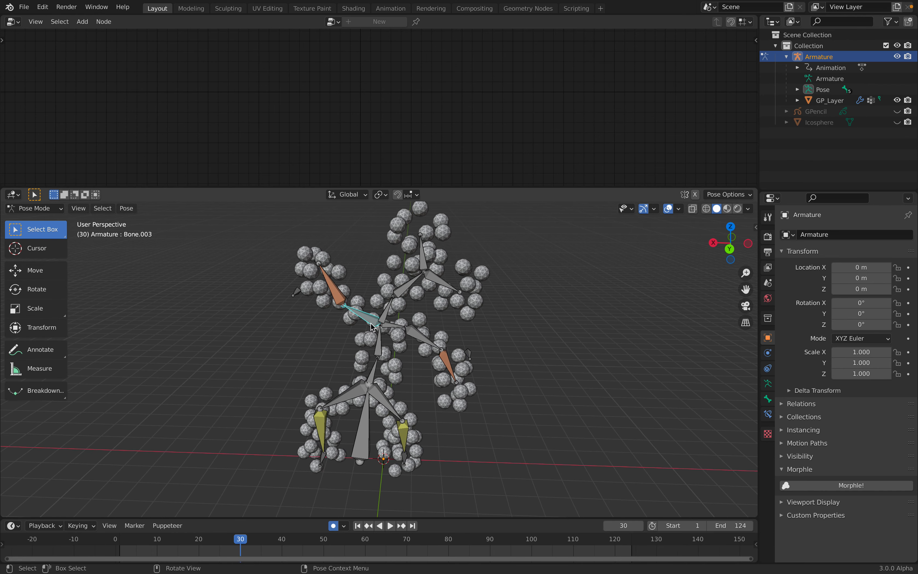
{"action": "left_click", "coordinate": [392, 303]}
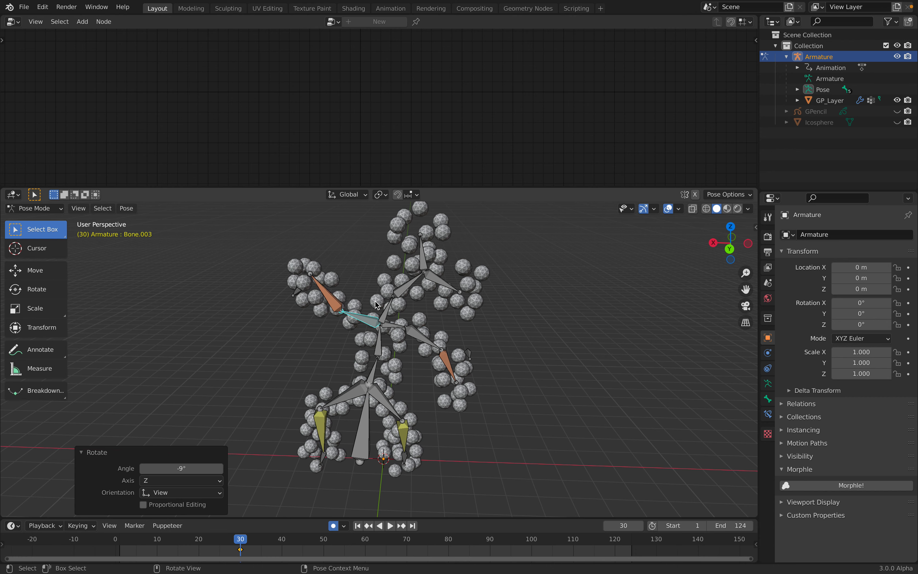
Step: Select forearm Bone.004 and open its bone constraint settings
{"action": "left_click", "coordinate": [329, 297]}
{"action": "middle_click_drag", "start_coordinate": [329, 297], "coordinate": [345, 302]}
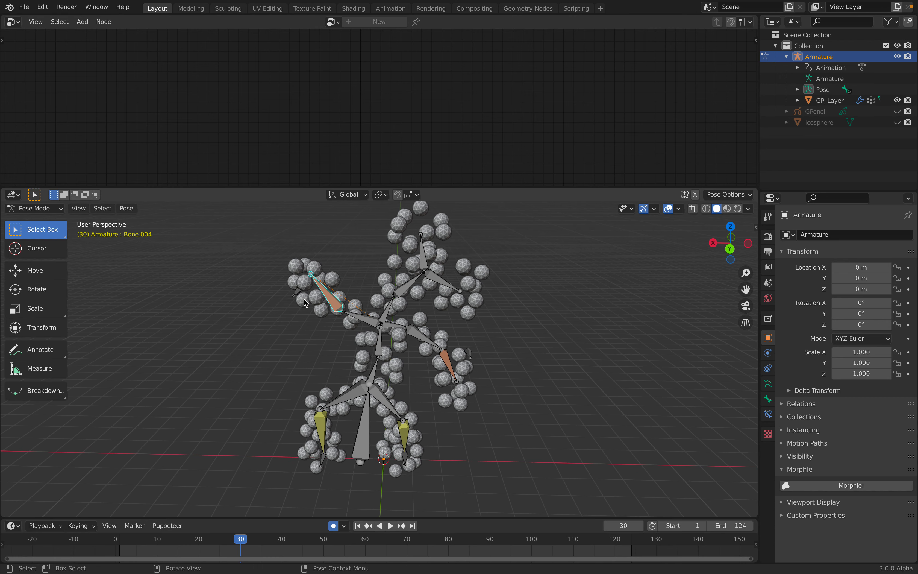
{"action": "left_click", "coordinate": [767, 384]}
{"action": "left_click", "coordinate": [768, 398]}
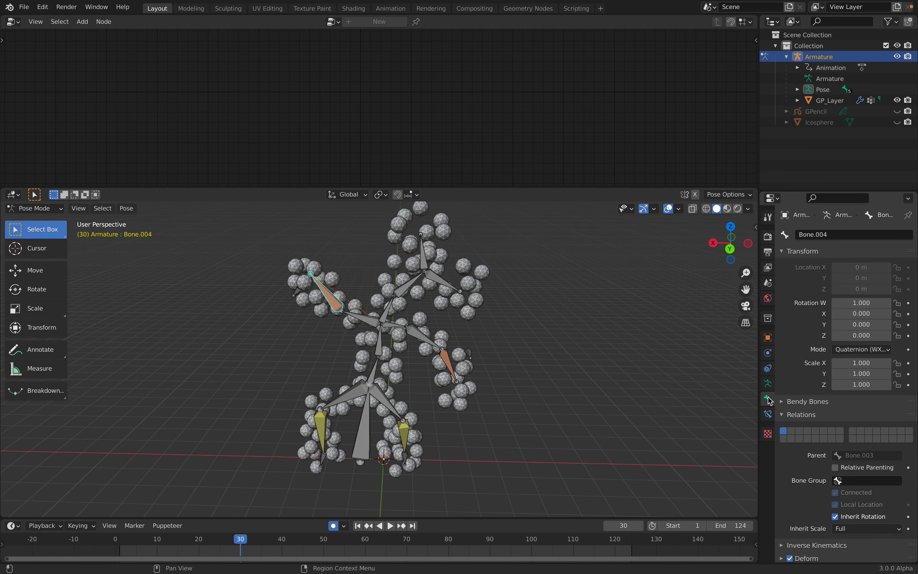
{"action": "left_click", "coordinate": [767, 413]}
Step: Set the Armature as the target of Bone.004's IK constraint by picking it in the viewport
{"action": "middle_click_drag", "start_coordinate": [546, 315], "coordinate": [452, 321]}
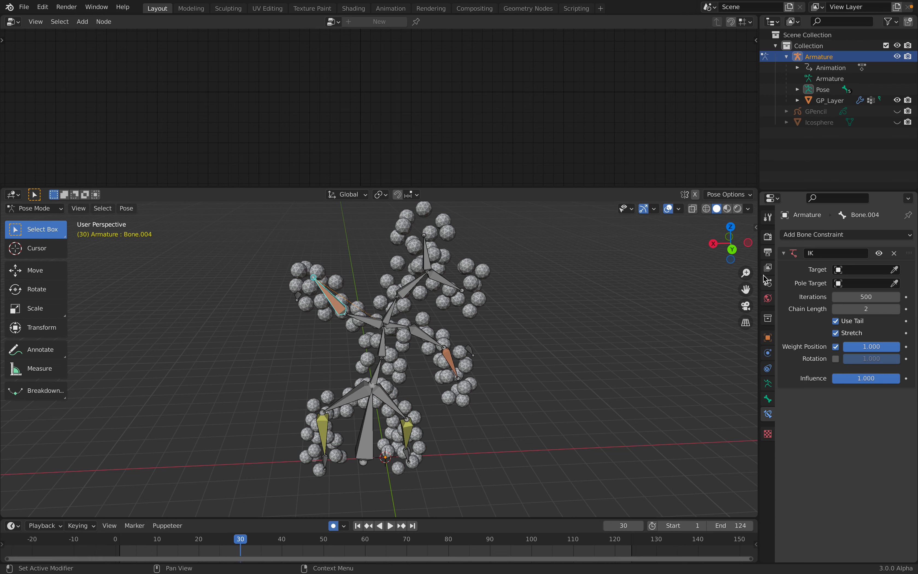
{"action": "scroll", "coordinate": [418, 310], "scroll_direction": "up", "scroll_amount": 2}
{"action": "middle_click_drag", "start_coordinate": [422, 309], "coordinate": [506, 351]}
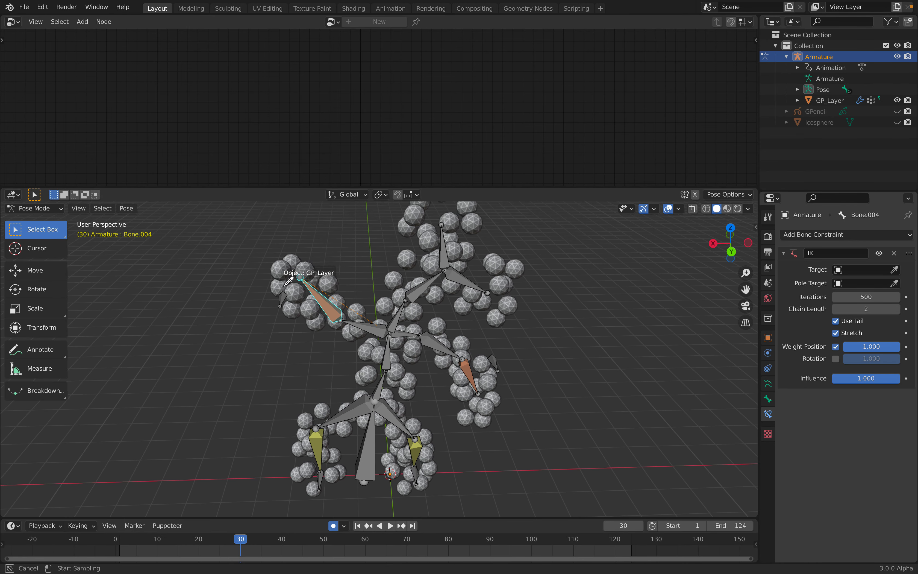
{"action": "left_click", "coordinate": [281, 302]}
{"action": "scroll", "coordinate": [345, 275], "scroll_direction": "up", "scroll_amount": 1}
{"action": "middle_click_drag", "start_coordinate": [345, 274], "coordinate": [336, 275]}
Step: Display the bone names of the armature in the viewport
{"action": "left_click", "coordinate": [766, 398]}
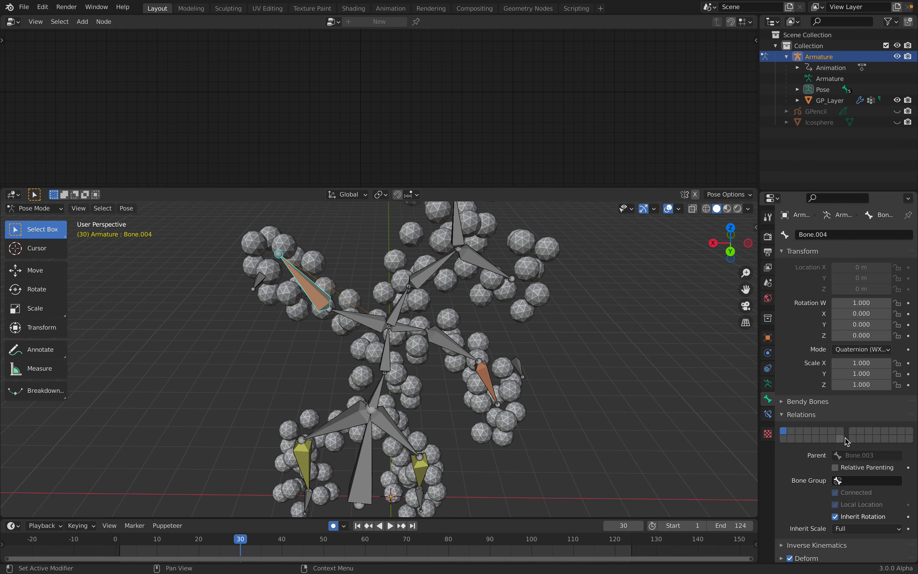
{"action": "left_click", "coordinate": [767, 383]}
{"action": "middle_click_drag", "start_coordinate": [318, 290], "coordinate": [300, 282]}
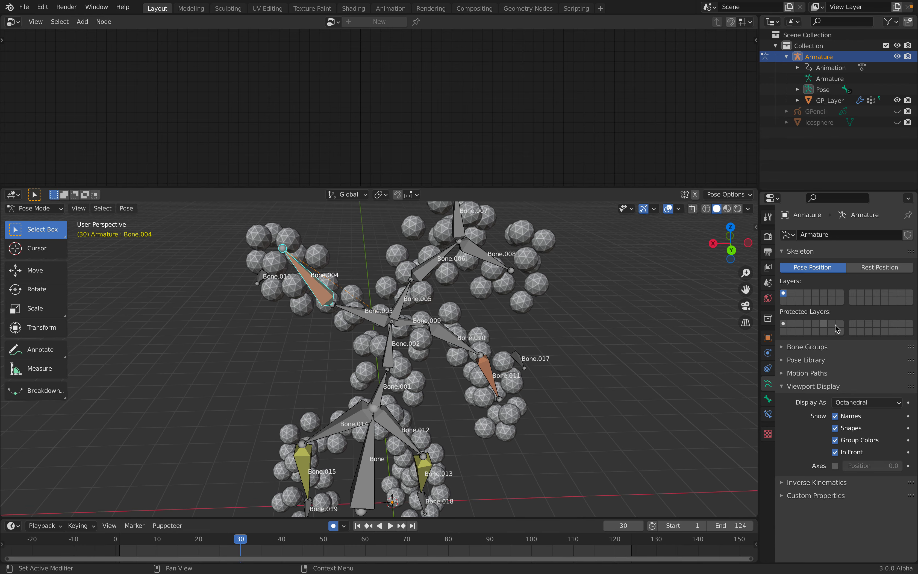
Step: Set Bone.016 as the target bone of Bone.004's IK constraint and play the animation
{"action": "left_click", "coordinate": [768, 398]}
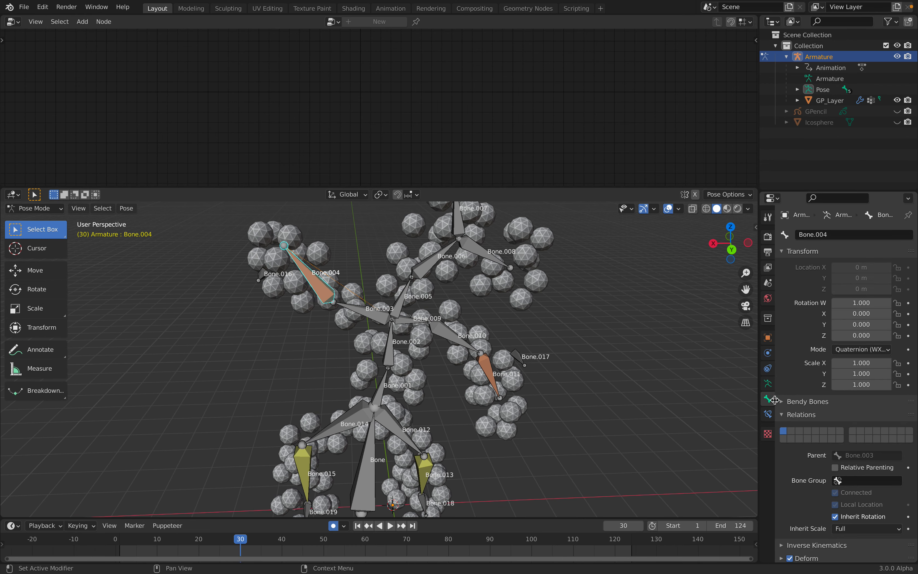
{"action": "left_click", "coordinate": [768, 414]}
{"action": "left_click", "coordinate": [852, 283]}
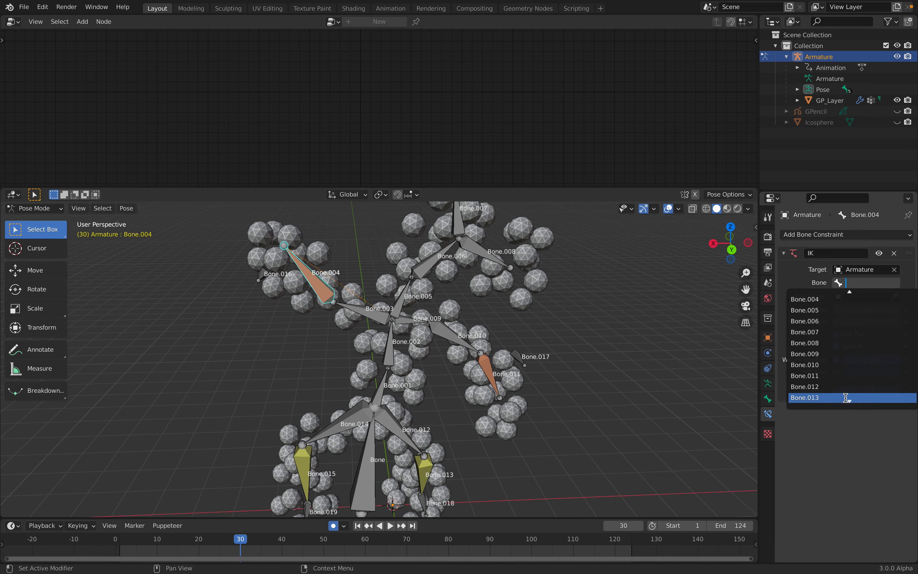
{"action": "left_click", "coordinate": [842, 384]}
{"action": "middle_click_drag", "start_coordinate": [380, 303], "coordinate": [265, 280]}
{"action": "key", "text": "space"}
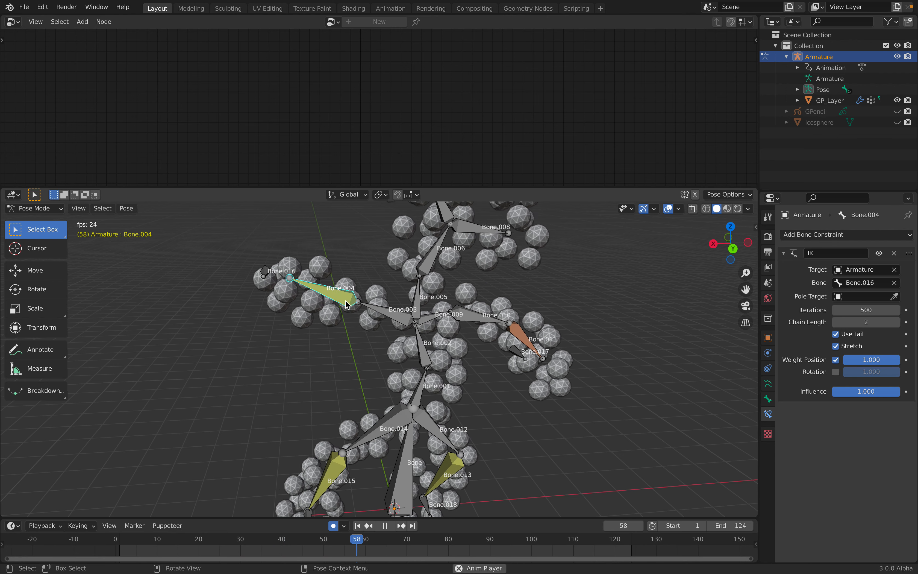
{"action": "key", "text": "space"}
Step: Move the hand control Bone.016 by about -0.10 m in X, -0.01 m in Y and -0.75 m in Z, and play the animation
{"action": "left_click", "coordinate": [269, 287]}
{"action": "middle_click_drag", "start_coordinate": [269, 288], "coordinate": [285, 347]}
{"action": "middle_click_drag", "start_coordinate": [354, 425], "coordinate": [343, 370]}
{"action": "key", "text": "g"}
{"action": "left_click", "coordinate": [351, 371]}
{"action": "key", "text": "space"}
{"action": "scroll", "coordinate": [338, 349], "scroll_direction": "down", "scroll_amount": 3}
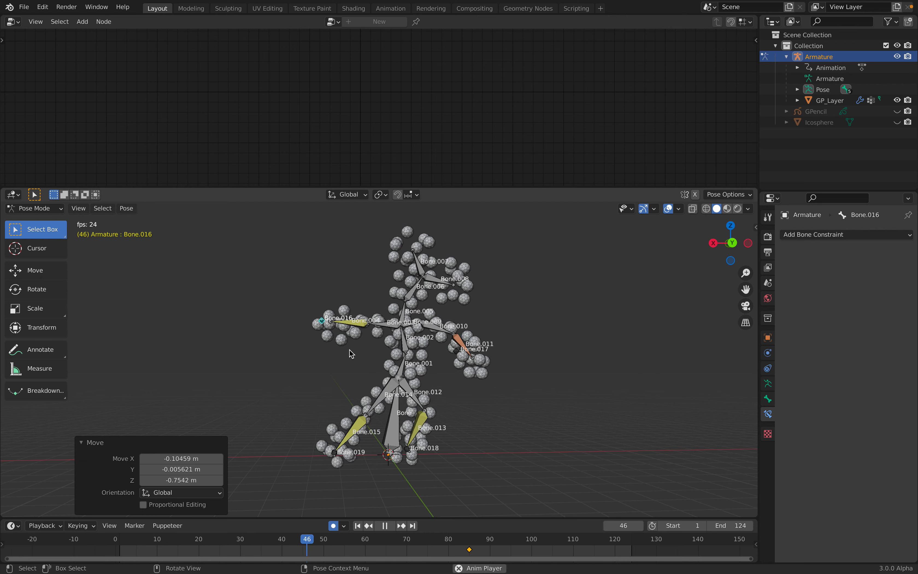
Step: Hide the viewport overlays and play the animation to review the sphere-covered figure
{"action": "key", "text": "space"}
{"action": "left_click", "coordinate": [669, 209]}
{"action": "key", "text": "space"}
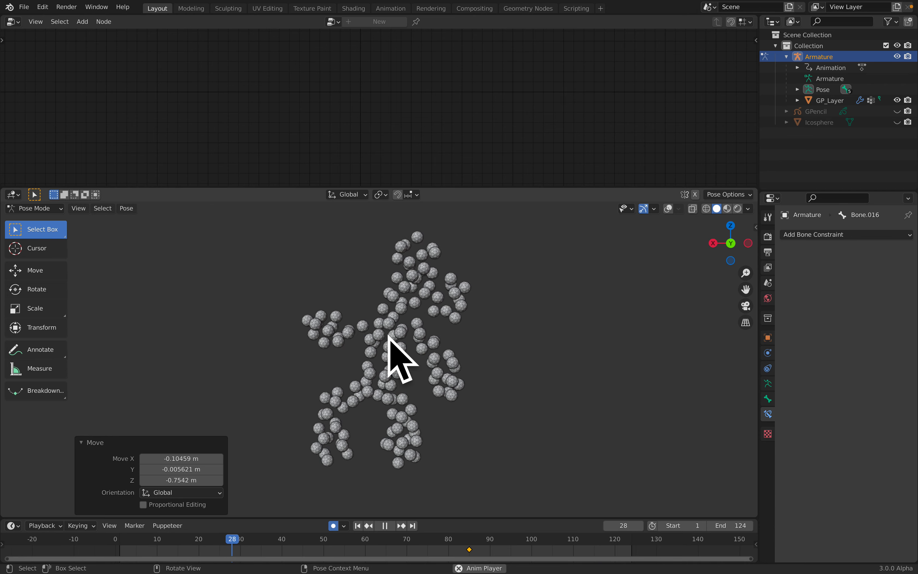
{"action": "key", "text": "space"}
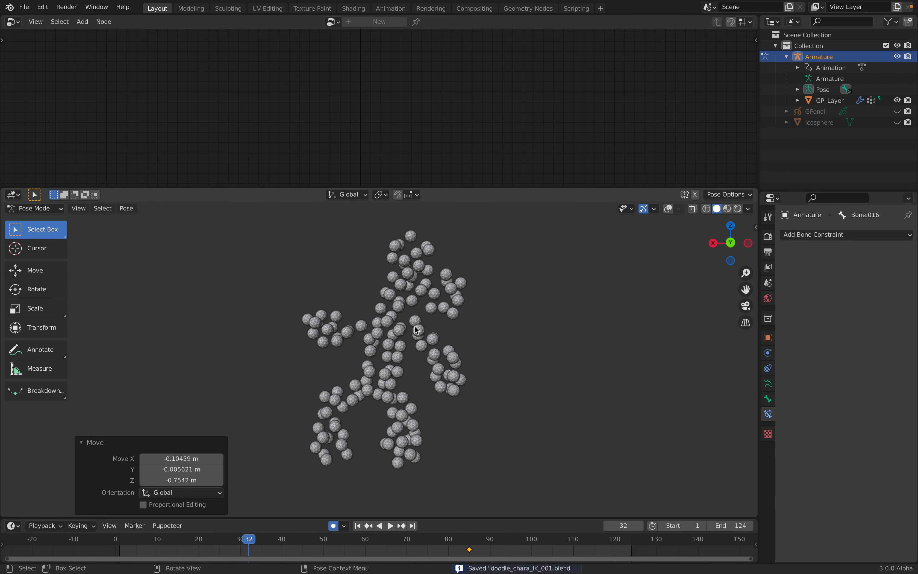
{"action": "middle_click_drag", "start_coordinate": [415, 327], "coordinate": [439, 304], "text": "shift"}
{"action": "scroll", "coordinate": [440, 303], "scroll_direction": "up", "scroll_amount": 1}
{"action": "middle_click_drag", "start_coordinate": [524, 273], "coordinate": [509, 276]}
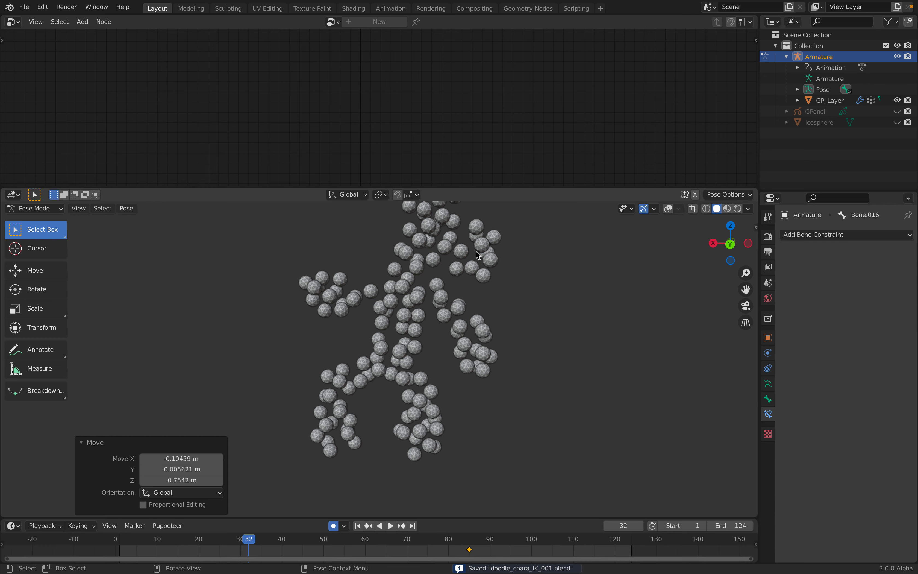
Step: Switch to Object Mode, select the GP_Layer figure and mute the Point Distribute node in its geometry node tree
{"action": "left_click", "coordinate": [431, 248]}
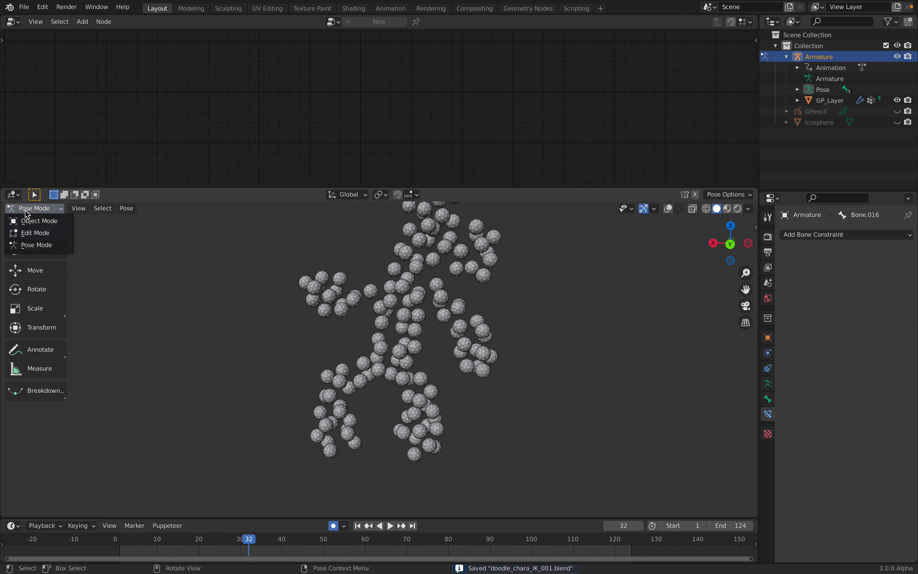
{"action": "left_click", "coordinate": [38, 221]}
{"action": "left_click", "coordinate": [459, 252]}
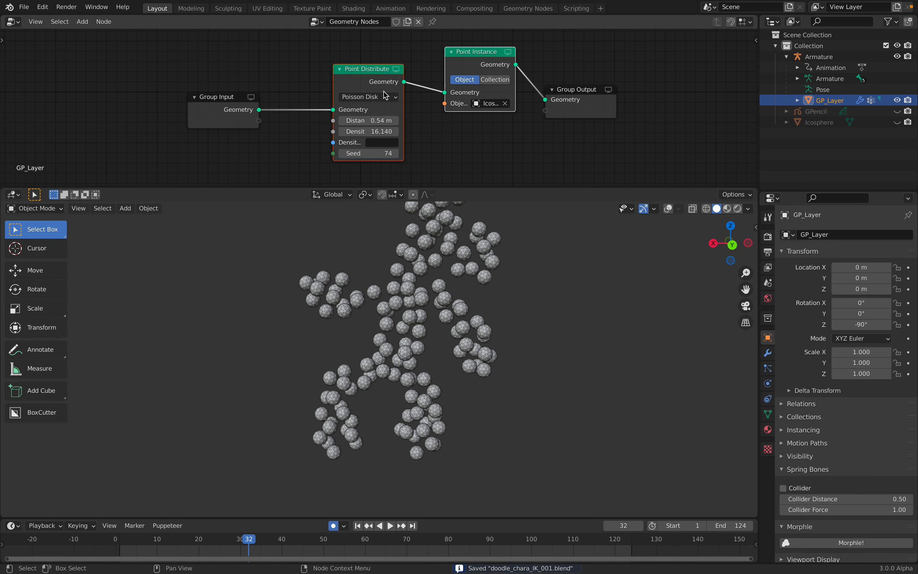
{"action": "left_click_drag", "start_coordinate": [378, 82], "coordinate": [375, 76]}
{"action": "key", "text": "m"}
{"action": "left_click", "coordinate": [462, 53]}
{"action": "key", "text": "m"}
{"action": "middle_click_drag", "start_coordinate": [501, 226], "coordinate": [507, 228]}
{"action": "mouse_move", "coordinate": [436, 239]}
{"action": "middle_mouse_down"}
{"action": "mouse_move", "coordinate": [452, 243]}
{"action": "mouse_move", "coordinate": [438, 239]}
{"action": "middle_mouse_up"}
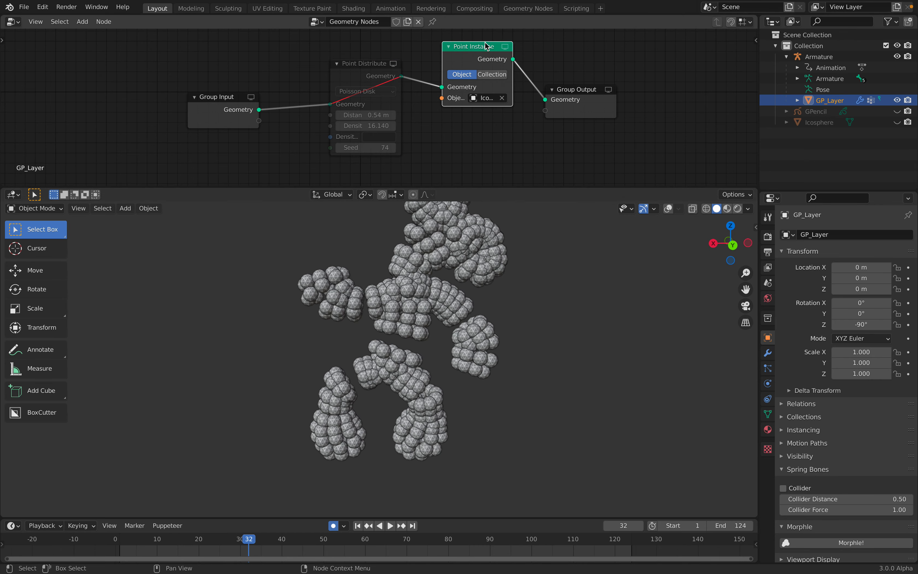
Step: Play the animation with the Point Distribute node muted, save the file and tidy the Point Instance node's position
{"action": "left_click_drag", "start_coordinate": [488, 45], "coordinate": [485, 53]}
{"action": "middle_click_drag", "start_coordinate": [472, 269], "coordinate": [489, 282]}
{"action": "key", "text": "space"}
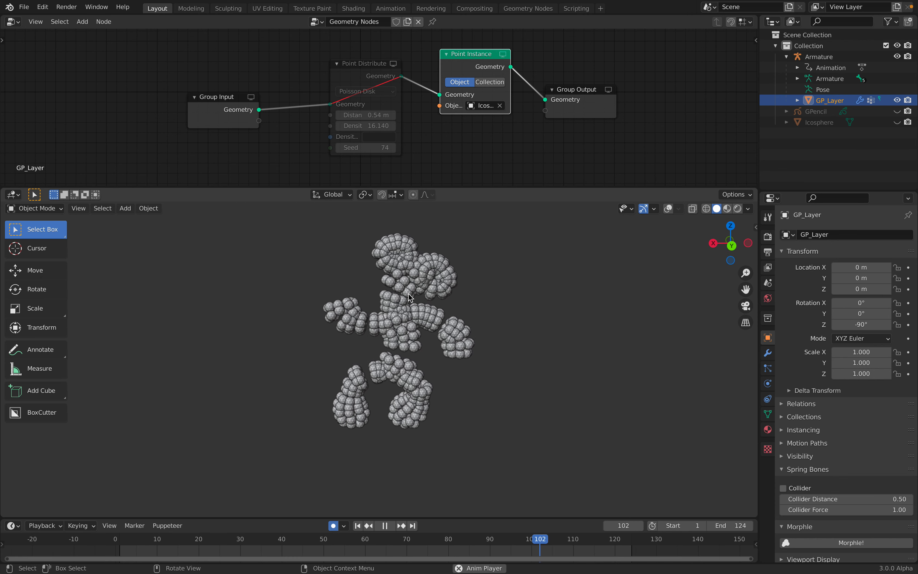
{"action": "key", "text": "space"}
{"action": "middle_click_drag", "start_coordinate": [409, 292], "coordinate": [442, 308]}
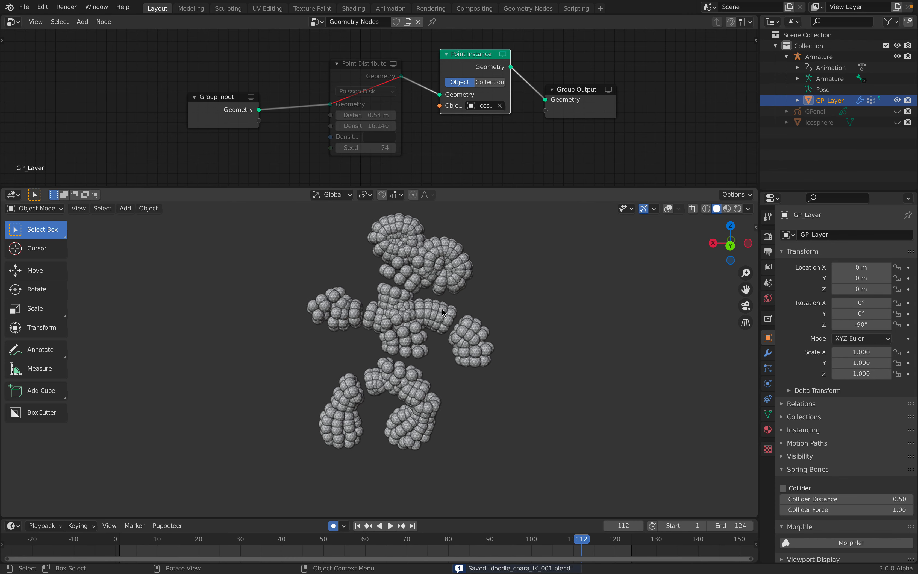
{"action": "key", "text": "ctrl+s"}
{"action": "left_click_drag", "start_coordinate": [474, 61], "coordinate": [468, 63]}
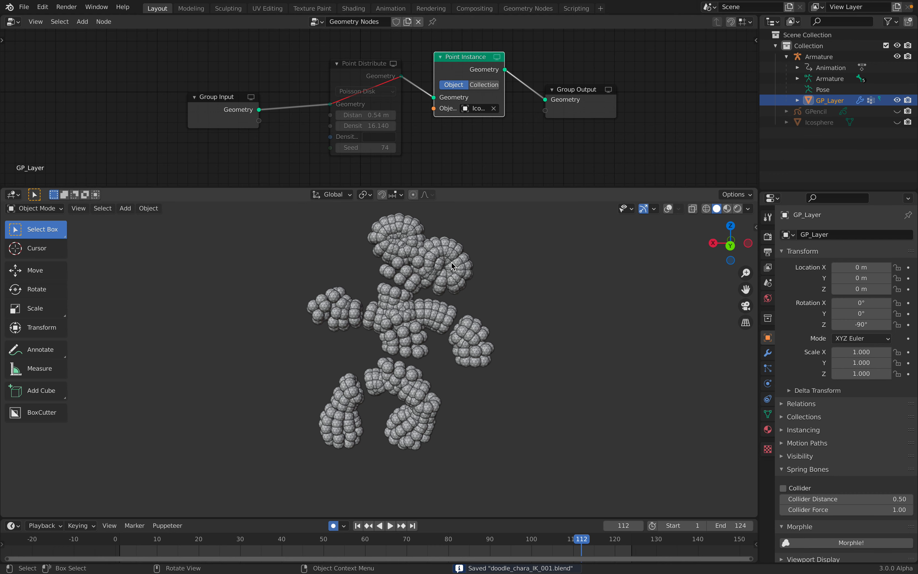
Step: Turn off the viewport display of the Geometry Nodes modifier on GP_Layer
{"action": "middle_click_drag", "start_coordinate": [451, 262], "coordinate": [434, 275]}
{"action": "left_click", "coordinate": [768, 353]}
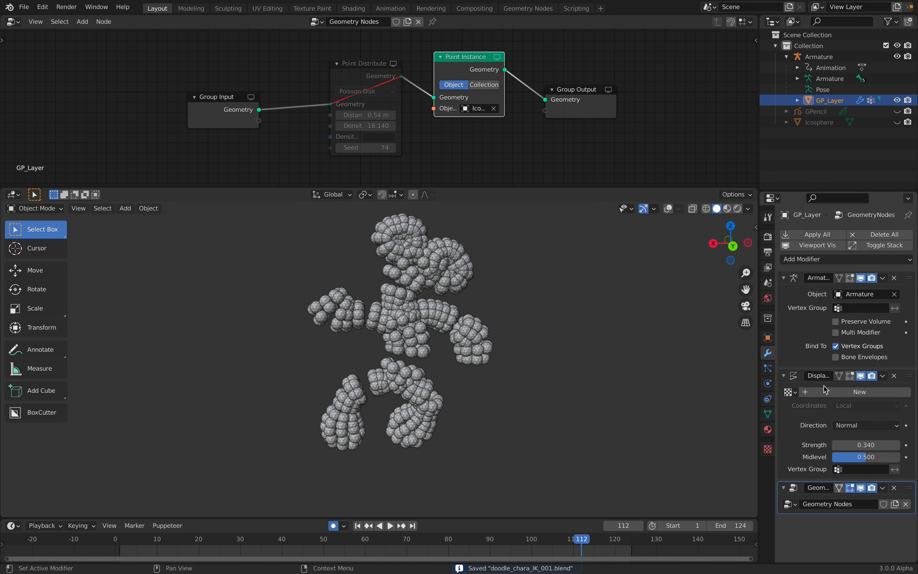
{"action": "left_click", "coordinate": [859, 488]}
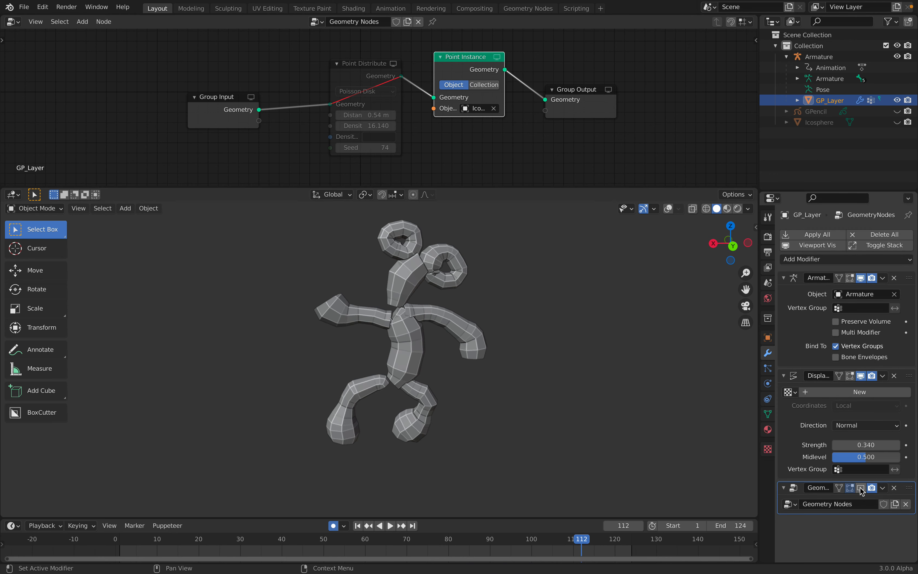
{"action": "mouse_move", "coordinate": [439, 311]}
{"action": "middle_mouse_down"}
{"action": "mouse_move", "coordinate": [561, 332]}
{"action": "mouse_move", "coordinate": [641, 322]}
{"action": "mouse_move", "coordinate": [469, 326]}
{"action": "mouse_move", "coordinate": [440, 312]}
{"action": "middle_mouse_up"}
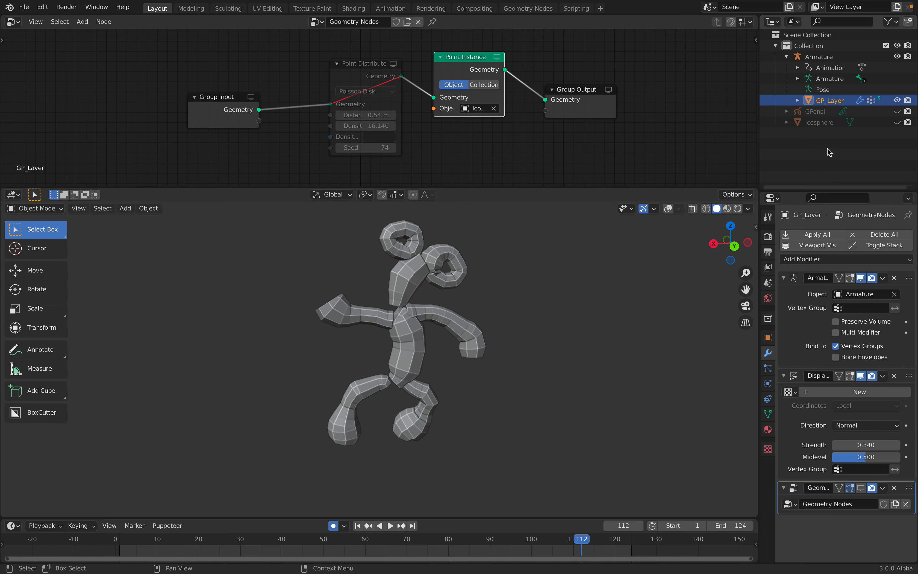
Step: Unhide the GPencil drawing, trackball-rotate it about -25.2° and 49.3°, and move it about 0.93, -0.84 and 0.55 m in X, Y and Z
{"action": "left_click", "coordinate": [807, 114]}
{"action": "key", "text": "g"}
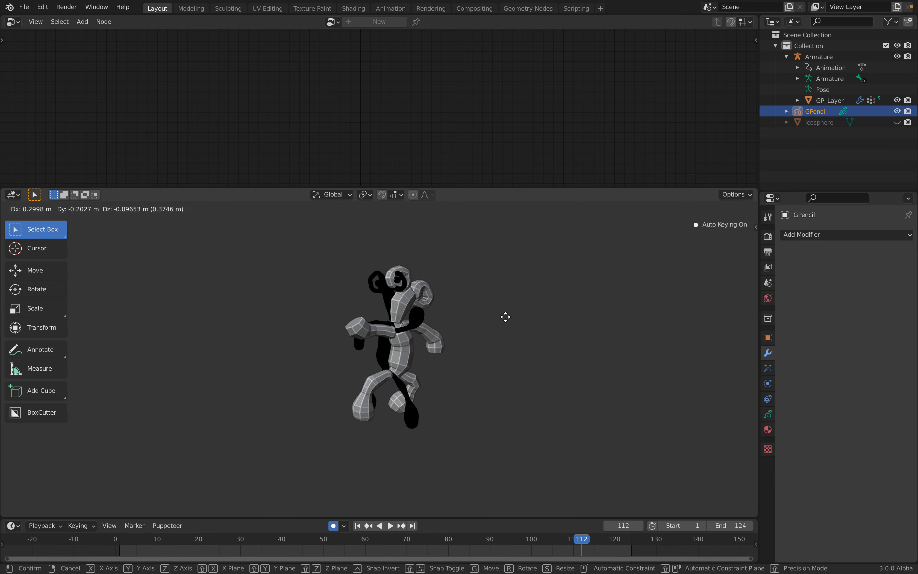
{"action": "left_click", "coordinate": [442, 322]}
{"action": "key", "text": "r"}
{"action": "key", "text": "r"}
{"action": "left_click", "coordinate": [463, 307]}
{"action": "key", "text": "g"}
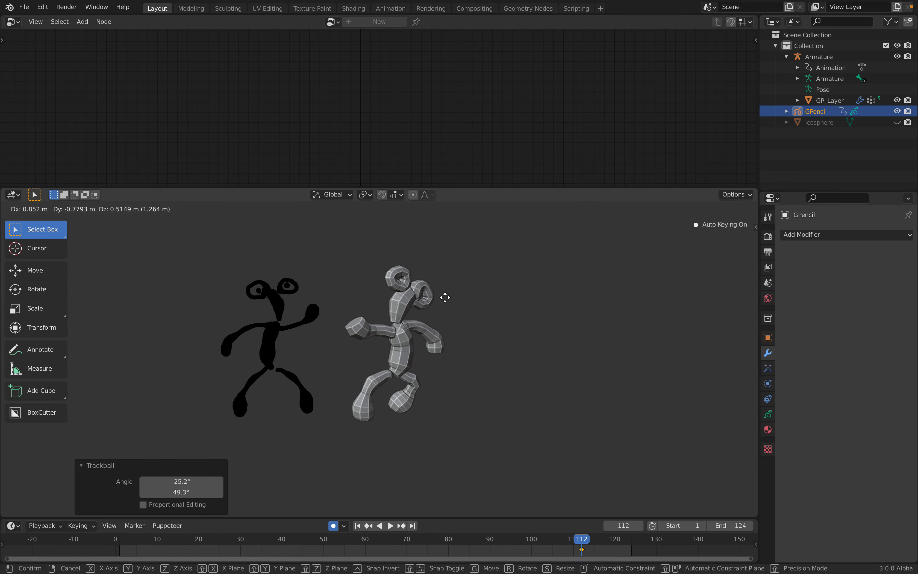
{"action": "left_click", "coordinate": [444, 296]}
Step: Trackball-rotate the GPencil drawing by about 37.8° and 76.8°
{"action": "scroll", "coordinate": [435, 313], "scroll_direction": "up", "scroll_amount": 1}
{"action": "middle_click_drag", "start_coordinate": [434, 313], "coordinate": [481, 304]}
{"action": "mouse_move", "coordinate": [704, 252]}
{"action": "left_mouse_down"}
{"action": "mouse_move", "coordinate": [717, 250]}
{"action": "mouse_move", "coordinate": [710, 258]}
{"action": "left_mouse_up"}
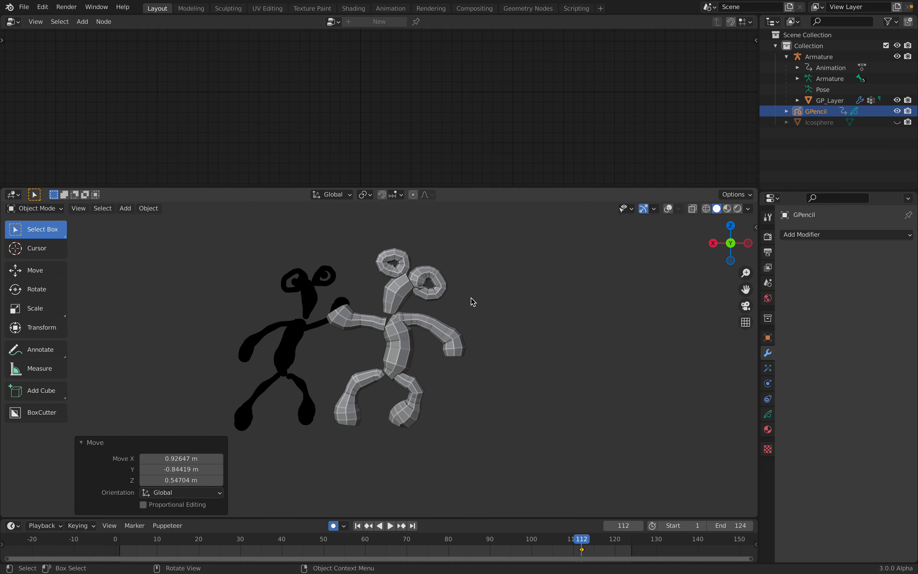
{"action": "key", "text": "r"}
{"action": "key", "text": "r"}
{"action": "left_click", "coordinate": [454, 321]}
Step: Trackball-rotate the GPencil drawing about -14.9° and -69.9°, and move it about 1.31, -0.36 and 1.41 m in X, Y and Z
{"action": "middle_click_drag", "start_coordinate": [454, 321], "coordinate": [548, 342]}
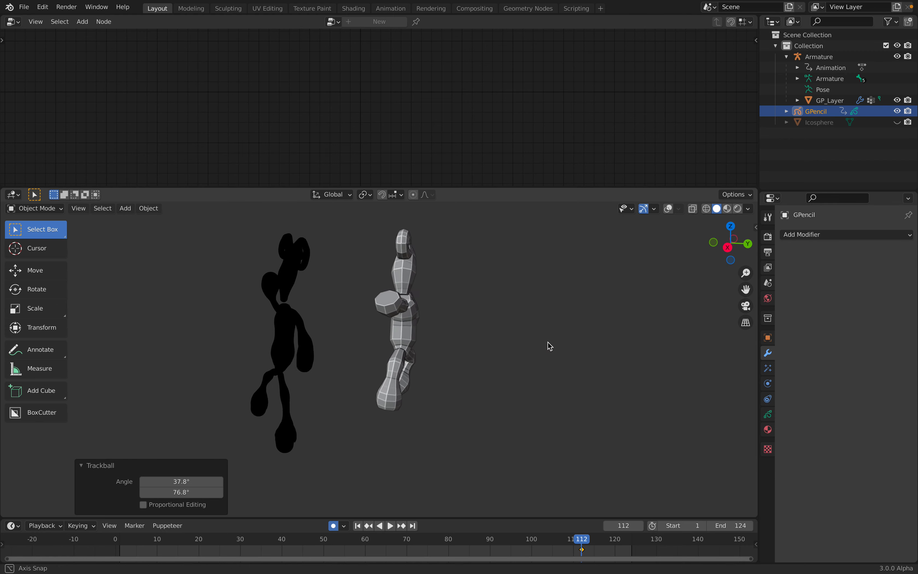
{"action": "key", "text": "g"}
{"action": "left_click", "coordinate": [621, 373]}
{"action": "middle_click_drag", "start_coordinate": [621, 373], "coordinate": [502, 343]}
{"action": "key", "text": "r"}
{"action": "key", "text": "r"}
{"action": "left_click", "coordinate": [477, 332]}
{"action": "key", "text": "g"}
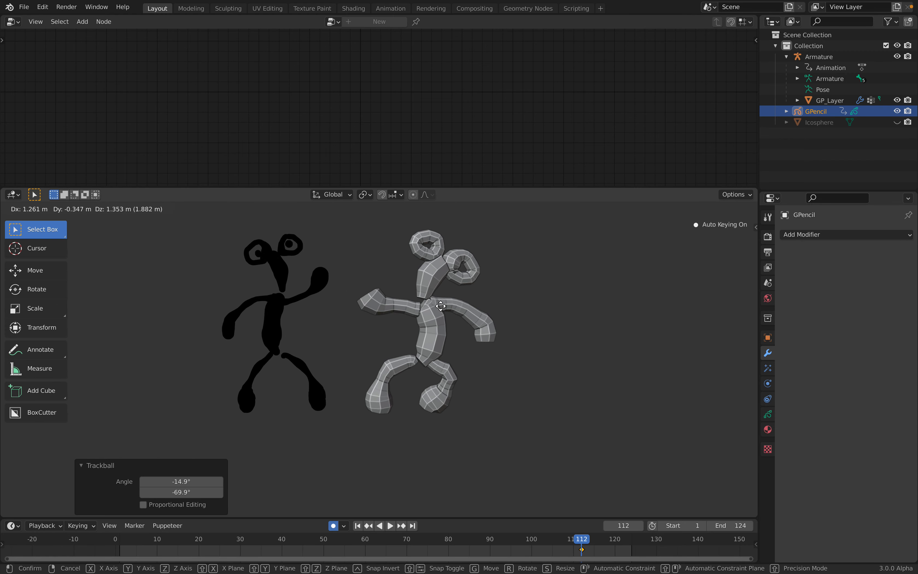
{"action": "left_click", "coordinate": [527, 314]}
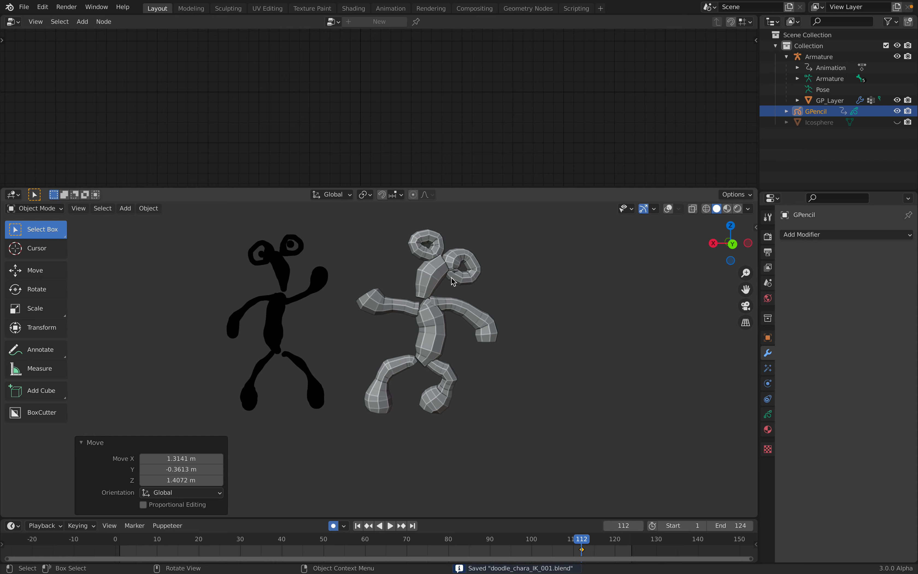
Step: Save the file and save a new version as doodle_chara_IK_002.blend
{"action": "middle_click_drag", "start_coordinate": [451, 277], "coordinate": [476, 309]}
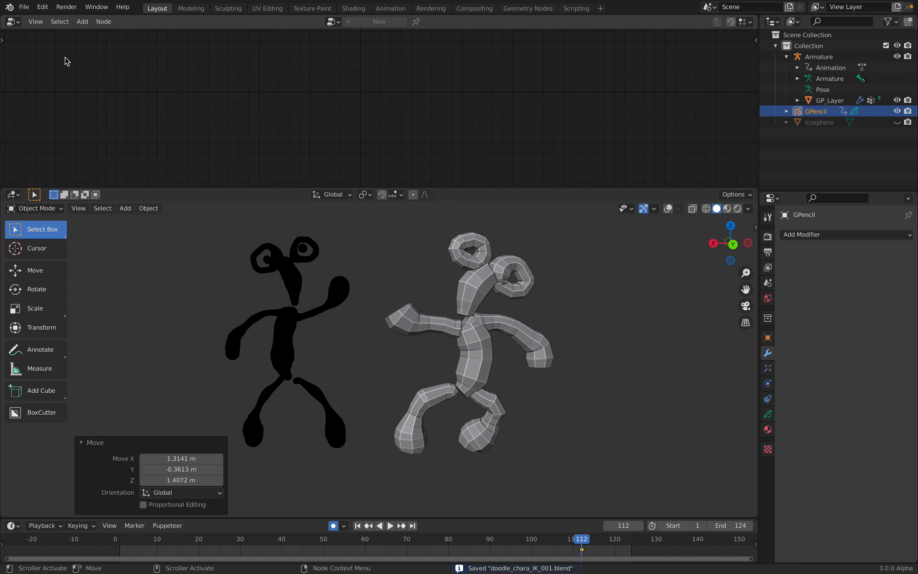
{"action": "left_click", "coordinate": [23, 7]}
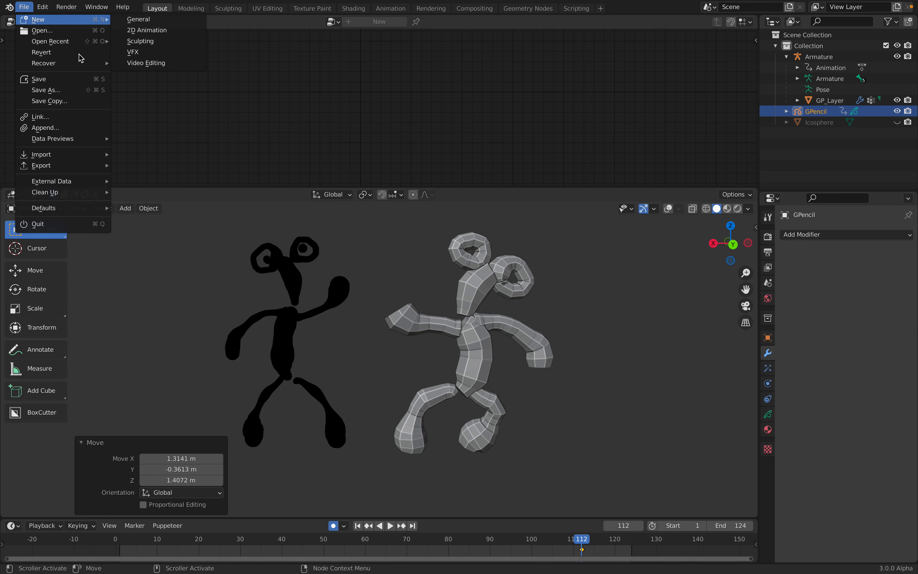
{"action": "left_click", "coordinate": [77, 79]}
{"action": "left_click", "coordinate": [24, 6]}
{"action": "left_click", "coordinate": [57, 91]}
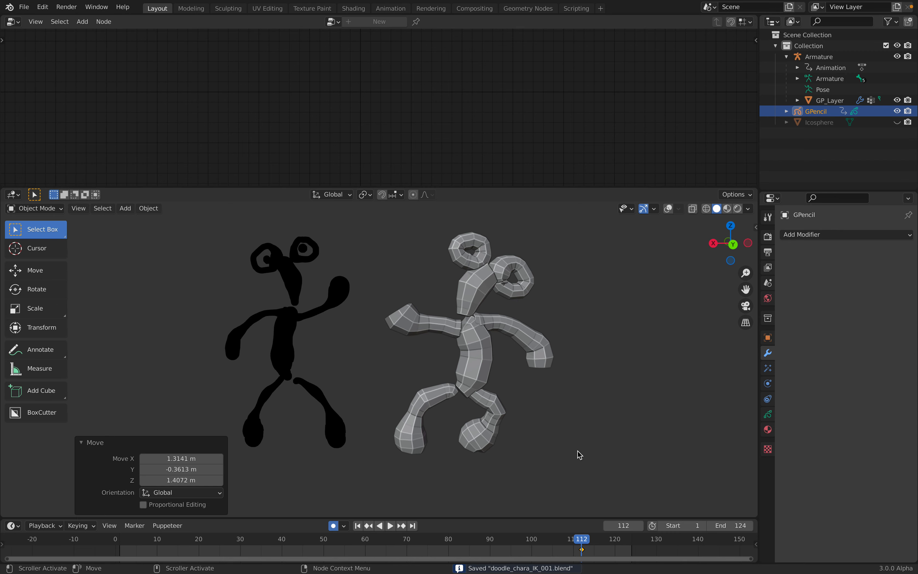
{"action": "left_click", "coordinate": [651, 531]}
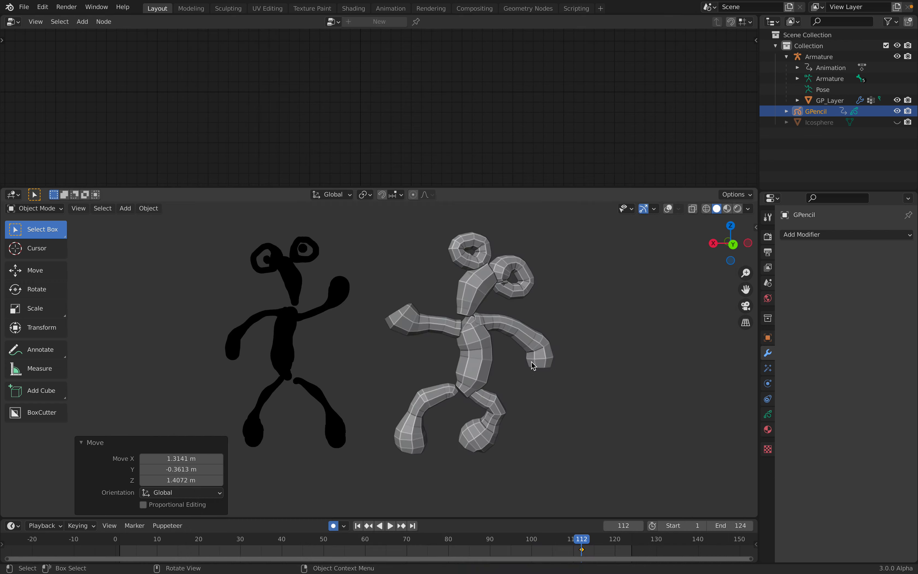
Step: Start a new file and delete the default camera, cube and light
{"action": "left_click", "coordinate": [551, 343]}
{"action": "left_click", "coordinate": [24, 7]}
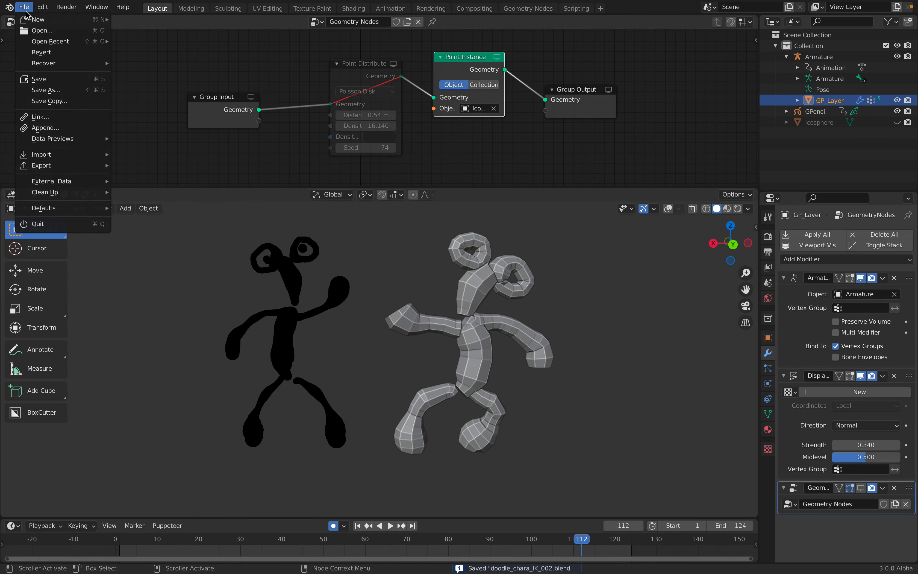
{"action": "key", "text": "Return"}
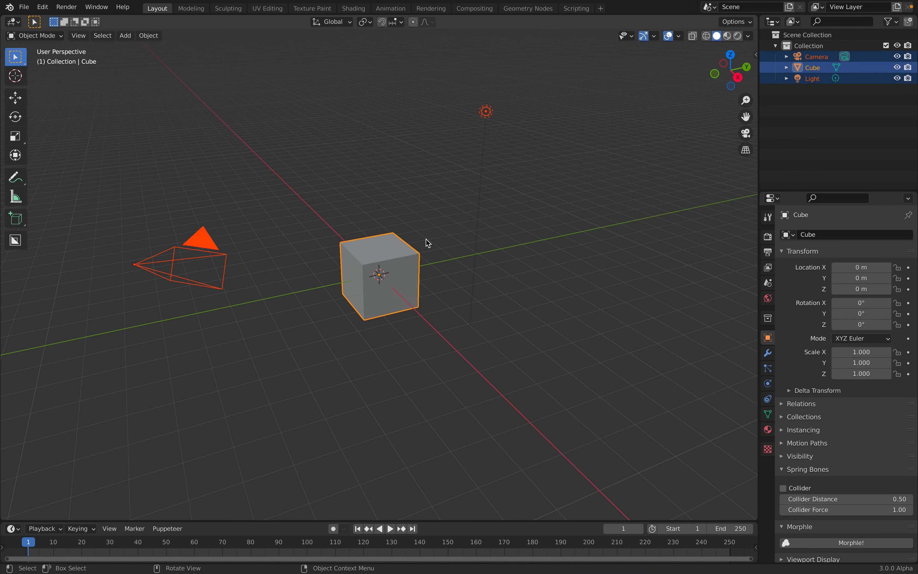
{"action": "key", "text": "Delete"}
Step: Set the viewport to Right Orthographic and add a blank Grease Pencil object
{"action": "middle_click_drag", "start_coordinate": [445, 244], "coordinate": [709, 88]}
{"action": "left_click", "coordinate": [734, 79]}
{"action": "scroll", "coordinate": [444, 246], "scroll_direction": "up", "scroll_amount": 5}
{"action": "key", "text": "shift+a"}
{"action": "mouse_move", "coordinate": [428, 308]}
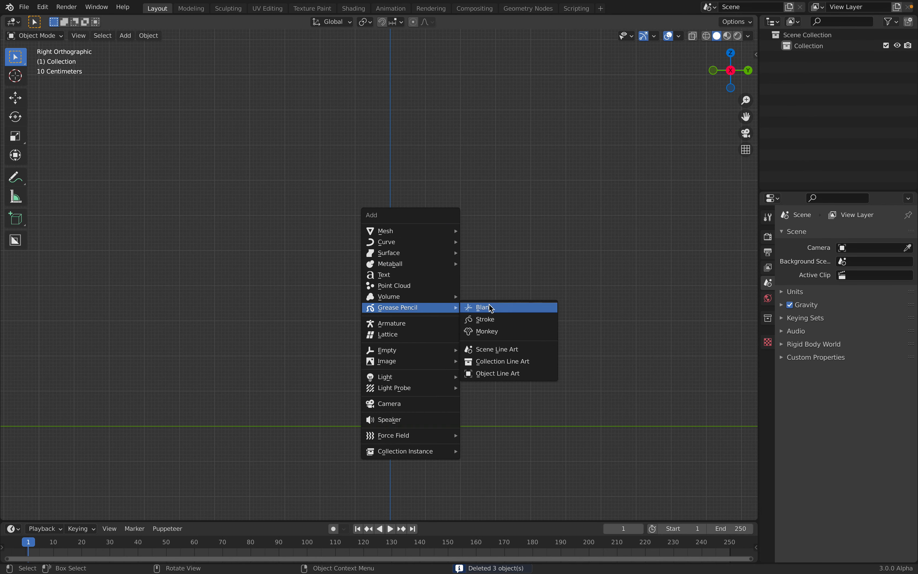
{"action": "left_click", "coordinate": [489, 307]}
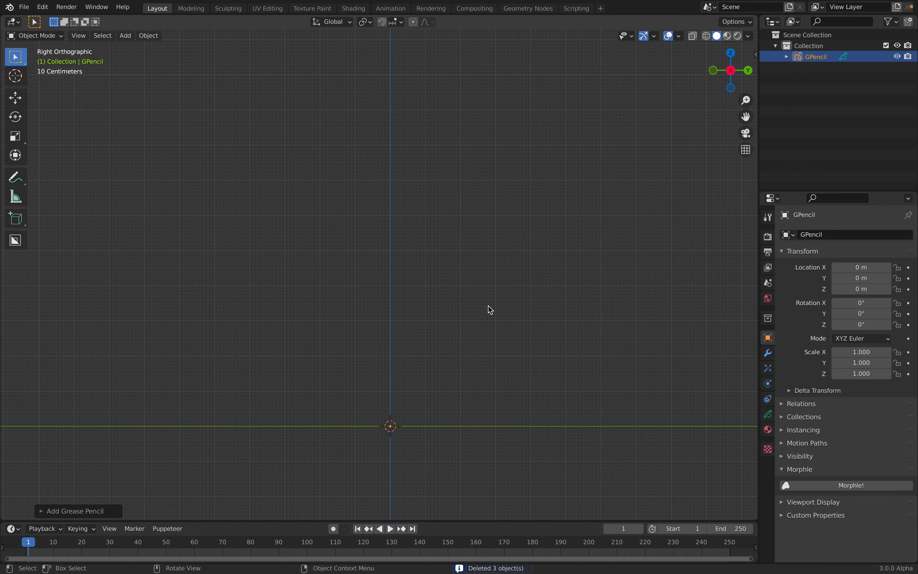
Step: In Draw Mode, sketch the character's curved neck and two round eyes above it with the Pencil brush
{"action": "left_click", "coordinate": [42, 36]}
{"action": "left_click", "coordinate": [41, 85]}
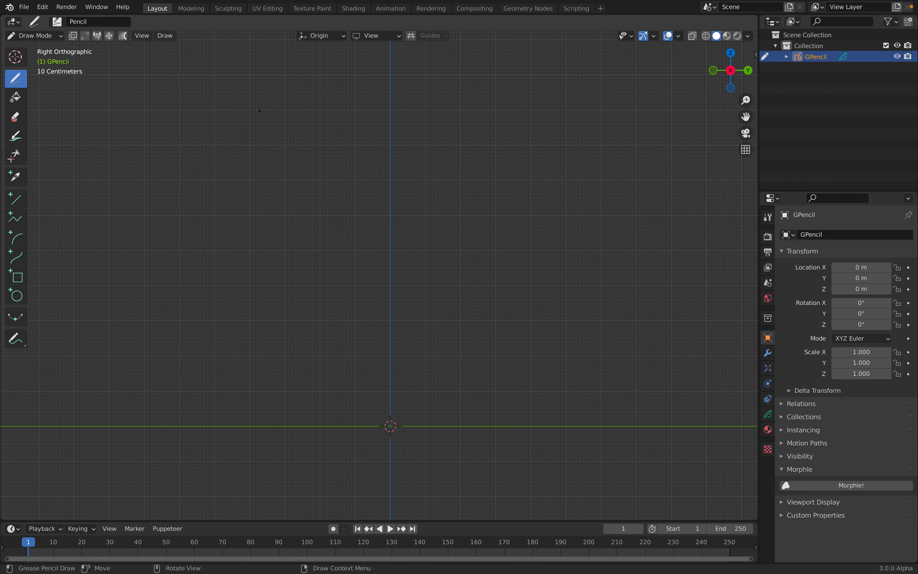
{"action": "right_click", "coordinate": [377, 152]}
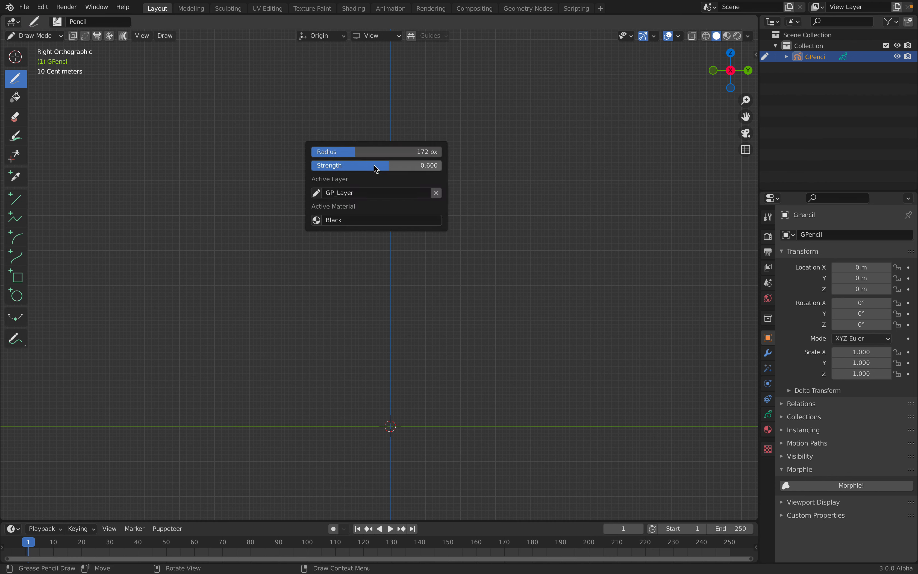
{"action": "middle_click_drag", "start_coordinate": [406, 278], "coordinate": [402, 289], "text": "shift"}
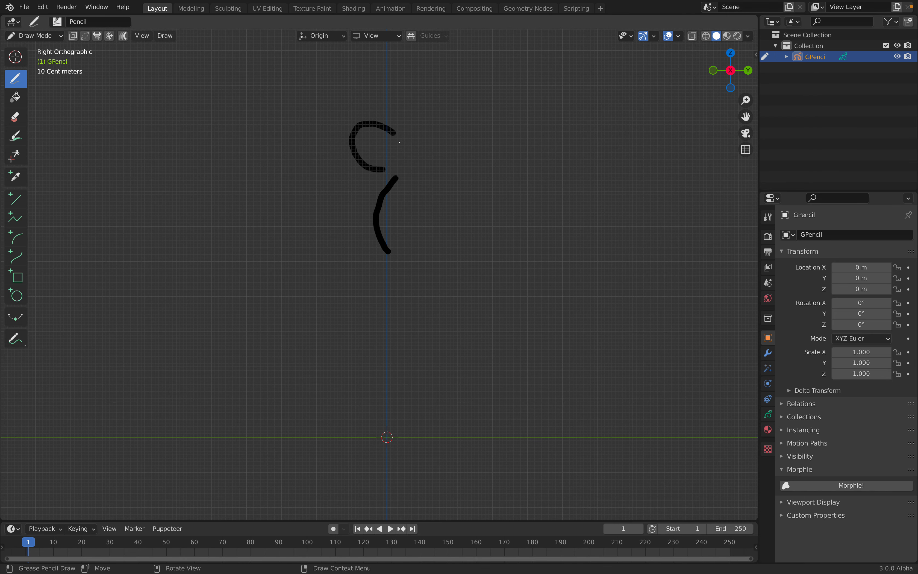
{"action": "left_click_drag", "start_coordinate": [435, 162], "coordinate": [424, 146]}
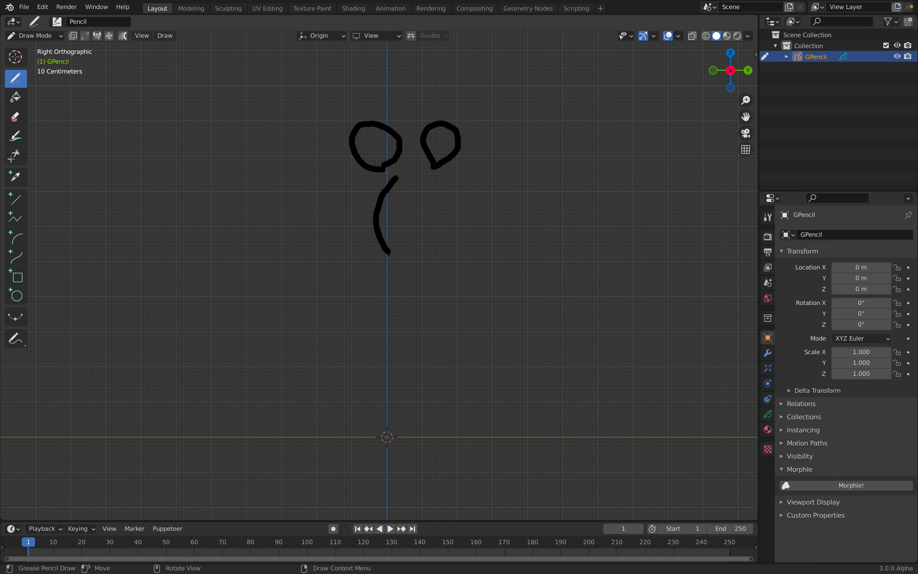
Step: Draw the character's body line, two outstretched arms and two spread legs as separate strokes
{"action": "left_click_drag", "start_coordinate": [399, 295], "coordinate": [395, 371]}
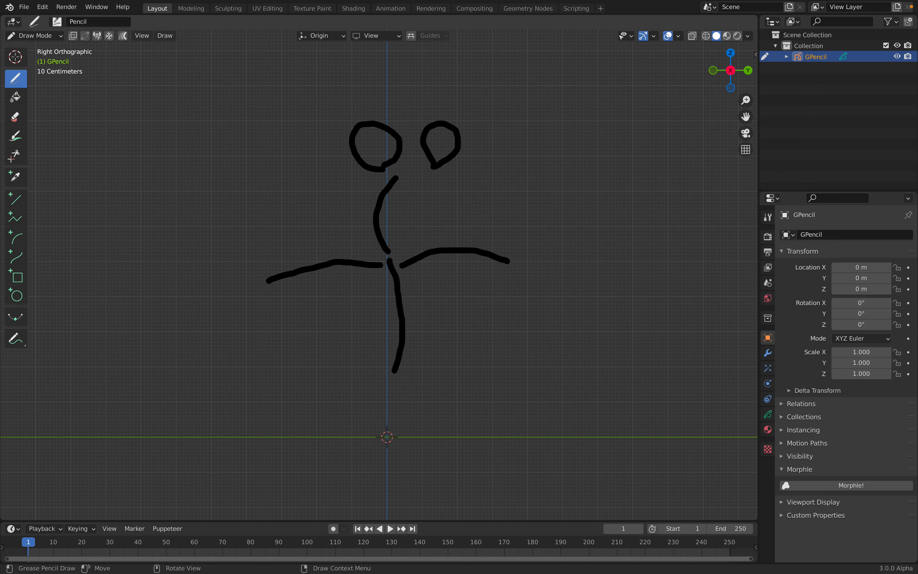
{"action": "middle_click_drag", "start_coordinate": [422, 347], "coordinate": [416, 278], "text": "shift"}
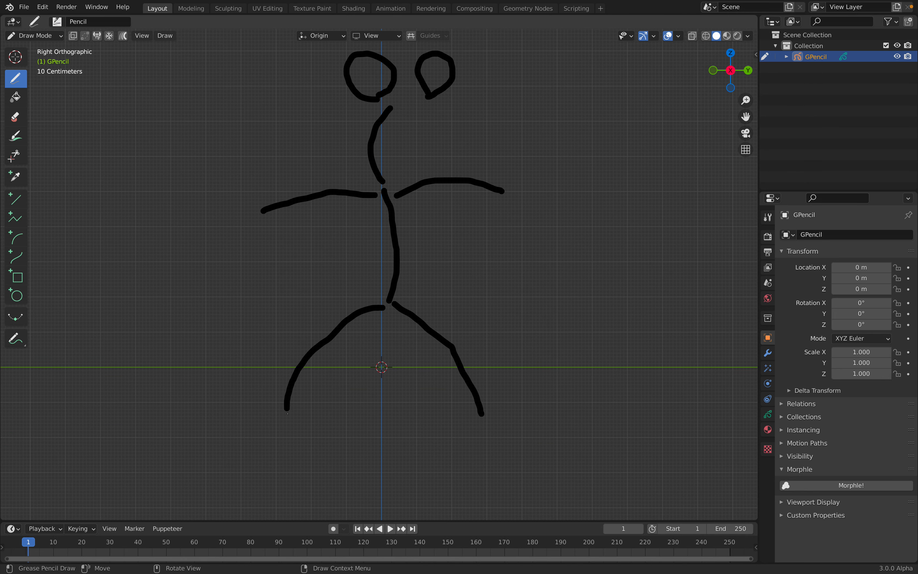
{"action": "scroll", "coordinate": [447, 331], "scroll_direction": "down", "scroll_amount": 2}
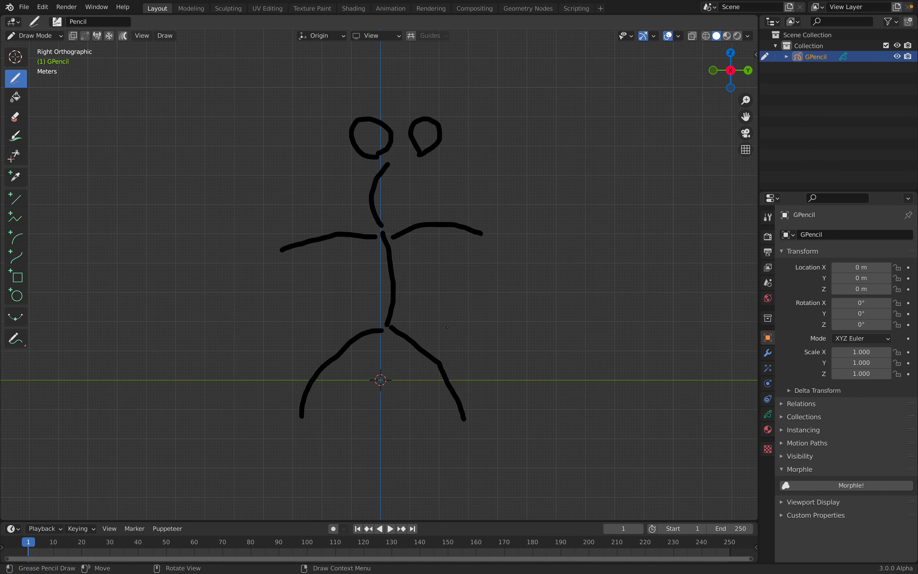
Step: Select all strokes in Edit Mode and move them up about 1.23 m so the feet rest on the ground line
{"action": "key", "text": "Tab"}
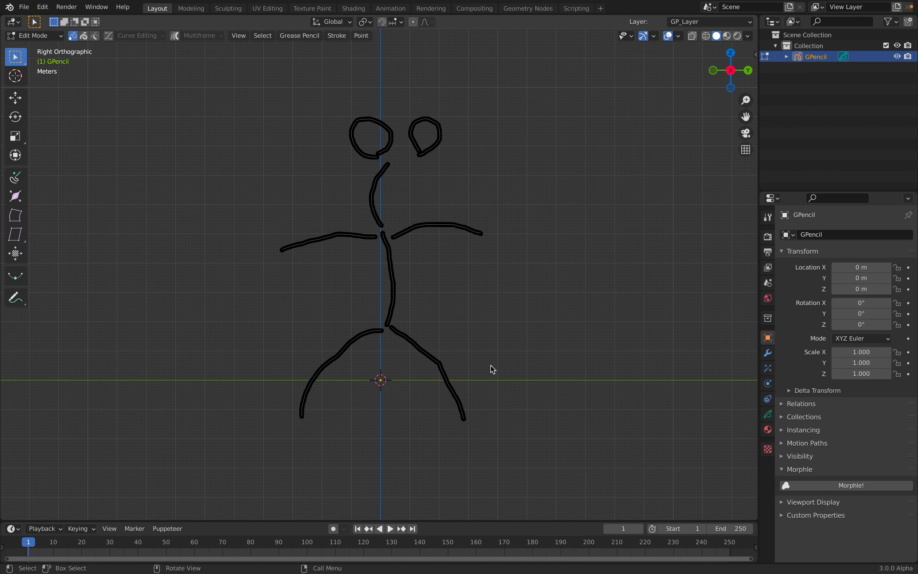
{"action": "key", "text": "a"}
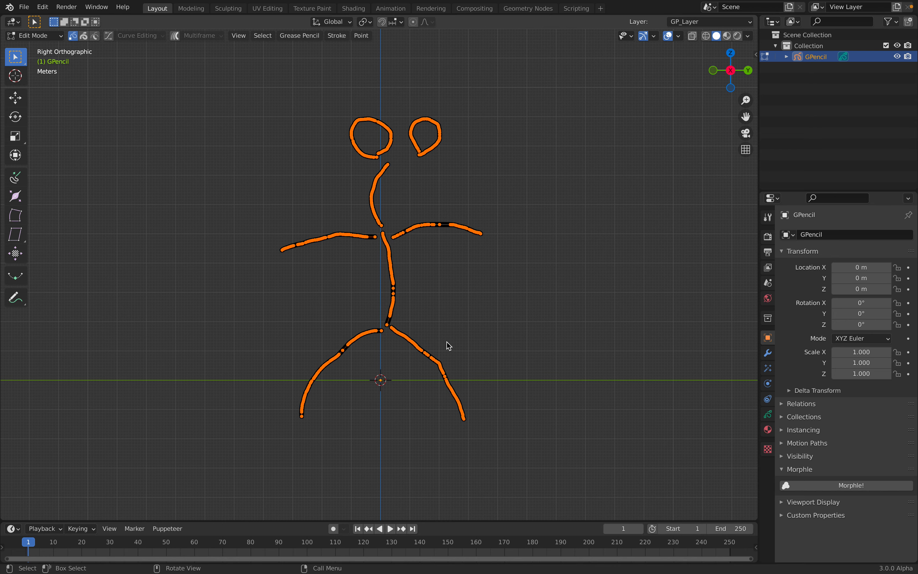
{"action": "key", "text": "g"}
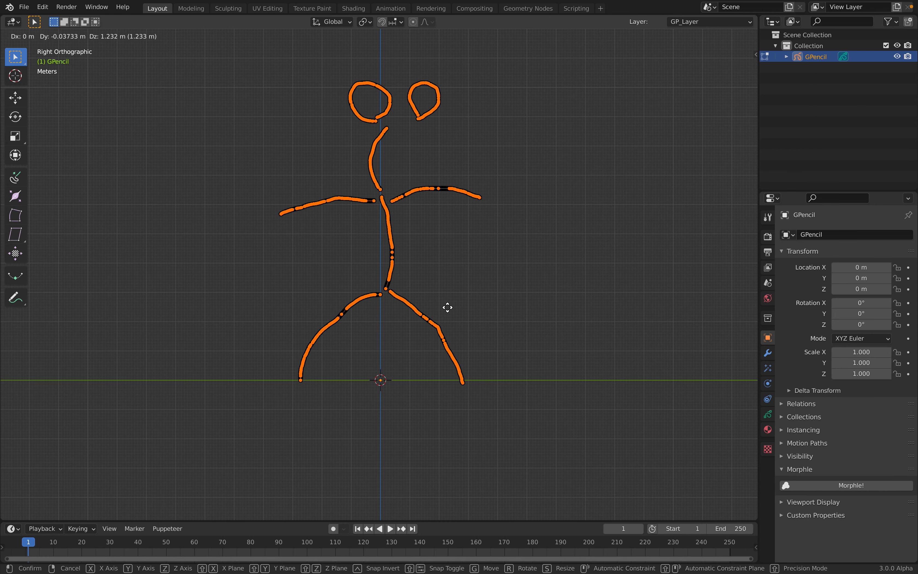
{"action": "left_click", "coordinate": [448, 304]}
{"action": "key", "text": "Tab"}
{"action": "middle_click_drag", "start_coordinate": [449, 304], "coordinate": [450, 366], "text": "shift"}
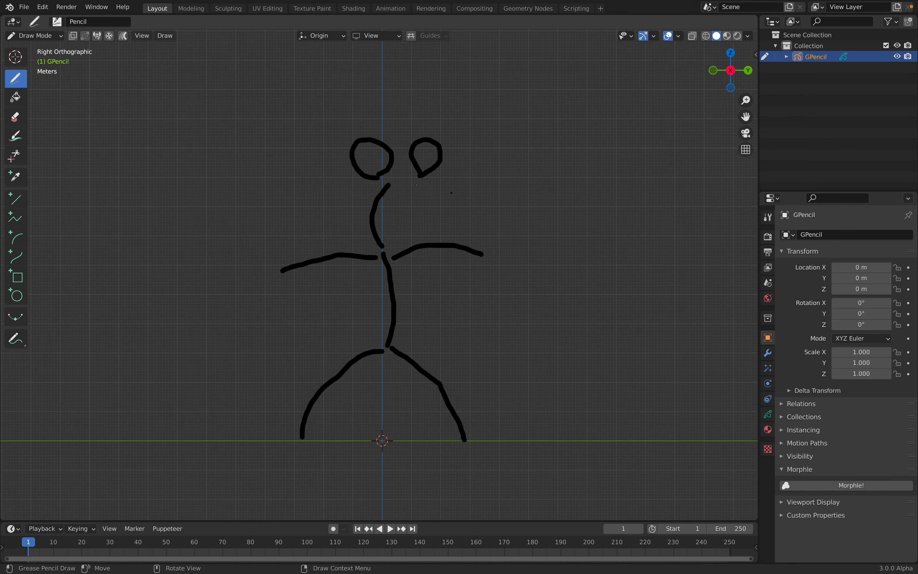
Step: Switch the drawing to Sculpt Mode and set the Thickness brush radius to 203 px
{"action": "left_click", "coordinate": [34, 35]}
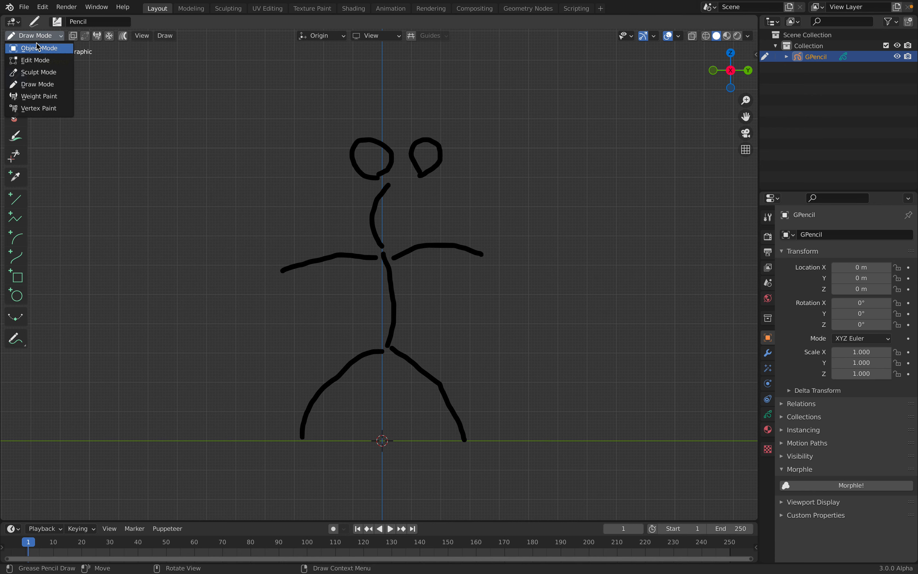
{"action": "left_click", "coordinate": [38, 48]}
{"action": "left_click", "coordinate": [34, 35]}
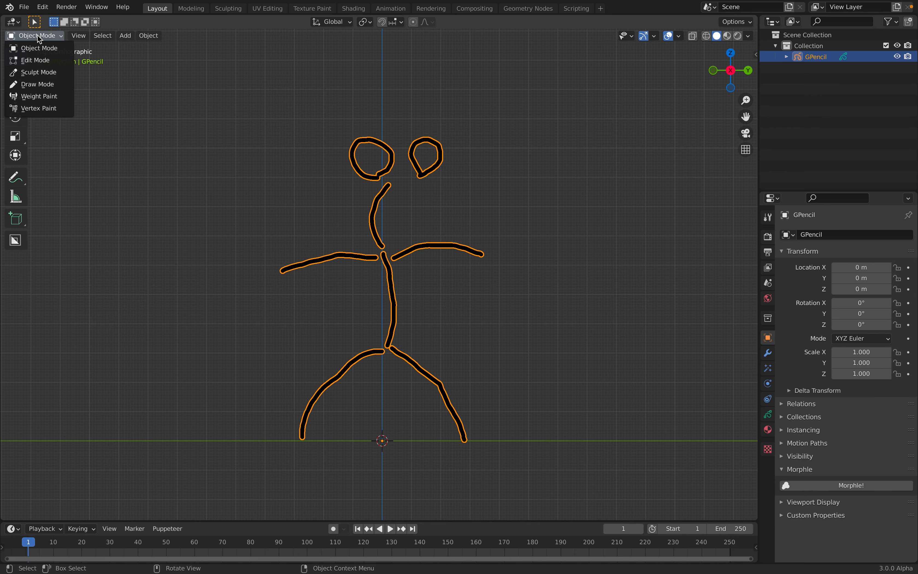
{"action": "left_click", "coordinate": [38, 72]}
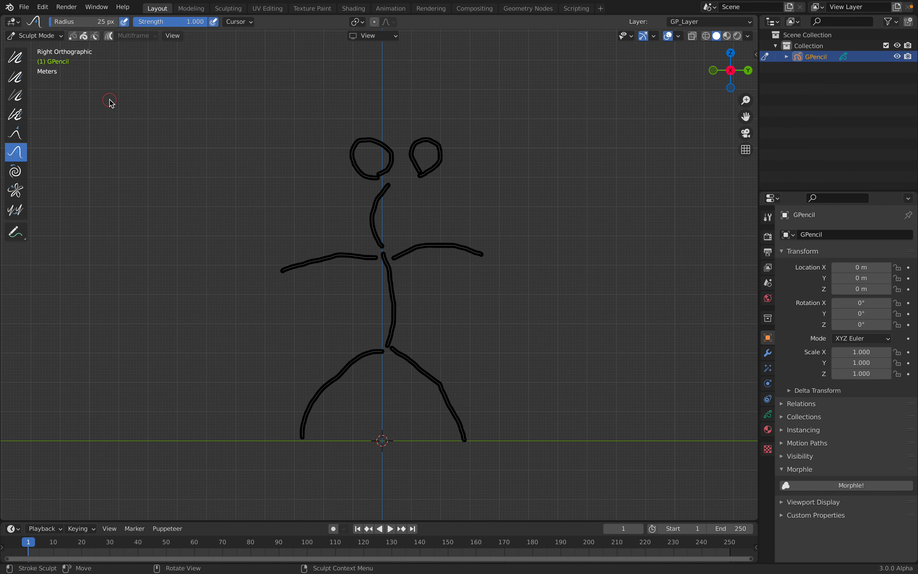
{"action": "left_click", "coordinate": [23, 74]}
{"action": "left_click_drag", "start_coordinate": [57, 22], "coordinate": [77, 21]}
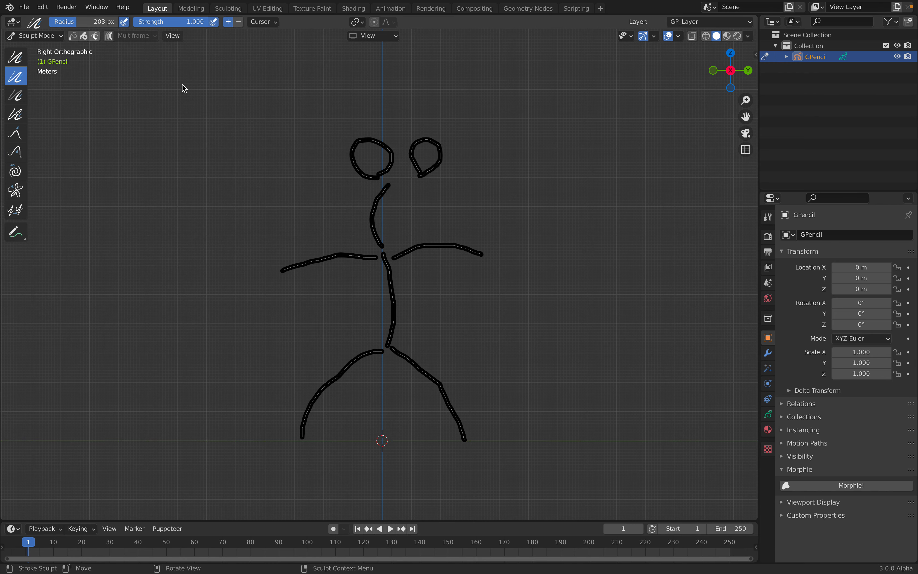
Step: Thicken the arms, torso and legs with the Thickness brush, widening the hands and feet most
{"action": "left_click_drag", "start_coordinate": [330, 259], "coordinate": [326, 257]}
{"action": "scroll", "coordinate": [327, 256], "scroll_direction": "up", "scroll_amount": 1}
{"action": "left_click_drag", "start_coordinate": [450, 253], "coordinate": [449, 241]}
{"action": "mouse_move", "coordinate": [385, 263]}
{"action": "left_mouse_down"}
{"action": "mouse_move", "coordinate": [387, 353]}
{"action": "mouse_move", "coordinate": [320, 404]}
{"action": "mouse_move", "coordinate": [297, 447]}
{"action": "mouse_move", "coordinate": [443, 393]}
{"action": "mouse_move", "coordinate": [485, 477]}
{"action": "mouse_move", "coordinate": [479, 470]}
{"action": "left_mouse_up"}
{"action": "left_click_drag", "start_coordinate": [291, 467], "coordinate": [285, 460]}
{"action": "left_click_drag", "start_coordinate": [259, 262], "coordinate": [261, 270]}
{"action": "left_click_drag", "start_coordinate": [502, 250], "coordinate": [499, 249]}
{"action": "middle_click_drag", "start_coordinate": [412, 219], "coordinate": [416, 278], "text": "shift"}
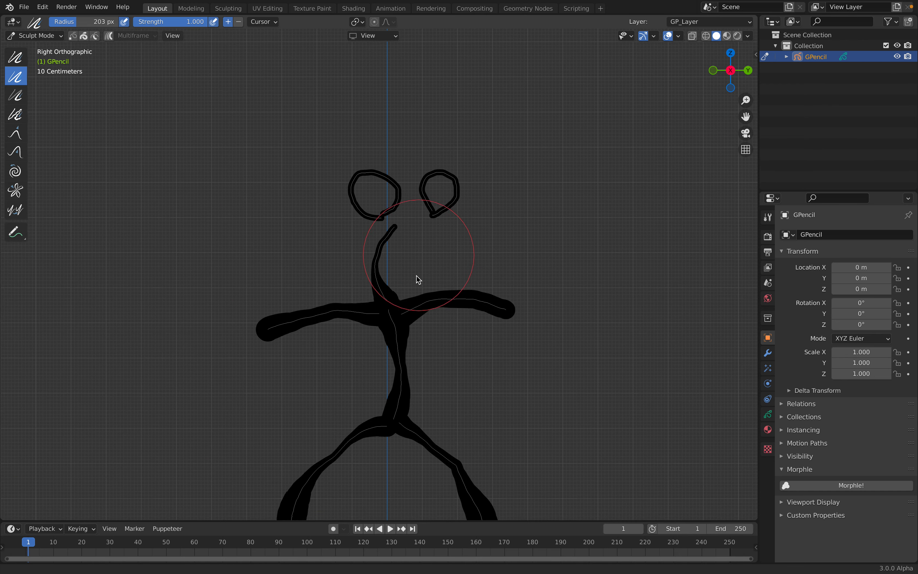
Step: Thicken the neck and the eye outlines with the Thickness brush and undo the last excess stroke
{"action": "scroll", "coordinate": [417, 278], "scroll_direction": "up", "scroll_amount": 2}
{"action": "mouse_move", "coordinate": [386, 240]}
{"action": "left_mouse_down"}
{"action": "mouse_move", "coordinate": [380, 214]}
{"action": "mouse_move", "coordinate": [395, 180]}
{"action": "mouse_move", "coordinate": [466, 188]}
{"action": "mouse_move", "coordinate": [420, 215]}
{"action": "left_mouse_up"}
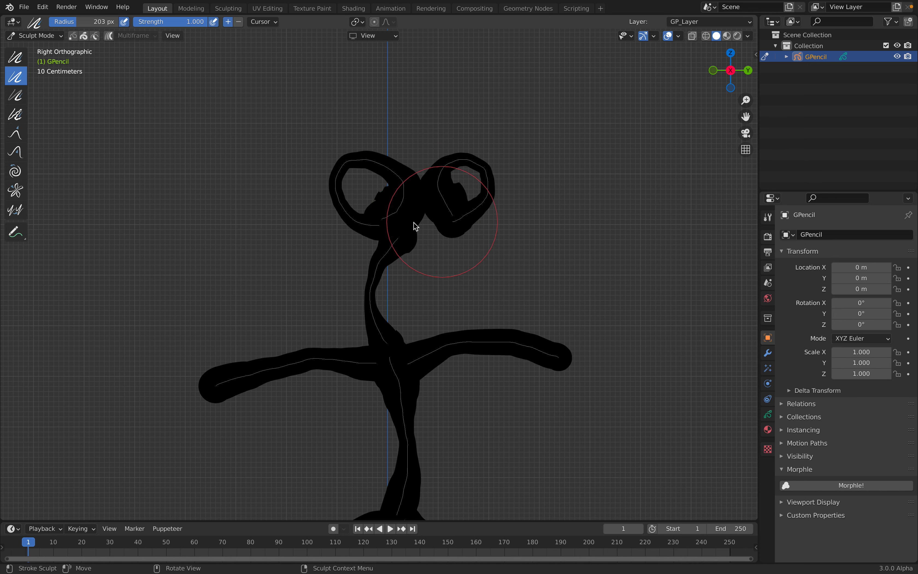
{"action": "key", "text": "ctrl+z"}
{"action": "scroll", "coordinate": [405, 234], "scroll_direction": "down", "scroll_amount": 1}
{"action": "scroll", "coordinate": [403, 217], "scroll_direction": "down", "scroll_amount": 4}
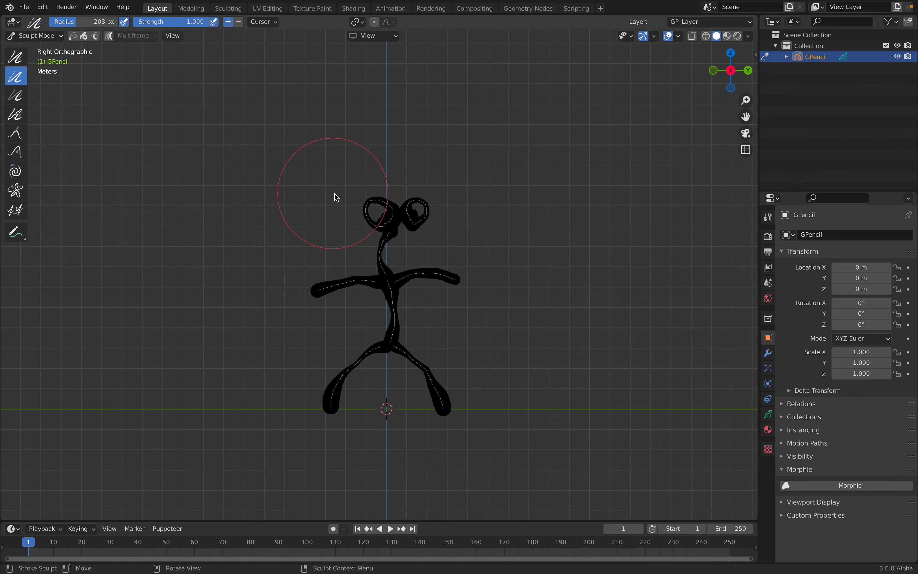
{"action": "scroll", "coordinate": [336, 197], "scroll_direction": "up", "scroll_amount": 2}
Step: In Draw Mode, scribble a solid head below the eyes and draw two upright antennae above it
{"action": "left_click", "coordinate": [42, 35]}
{"action": "left_click", "coordinate": [40, 82]}
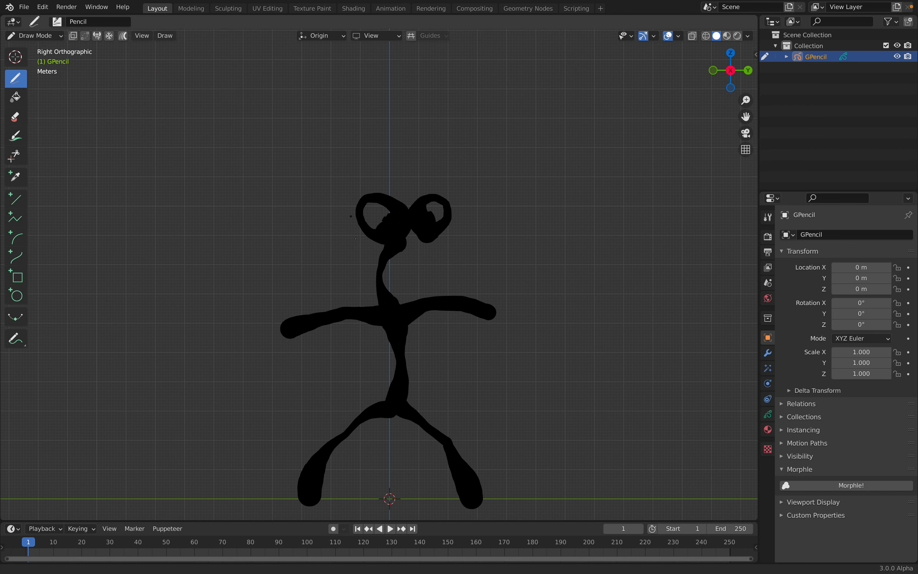
{"action": "scroll", "coordinate": [434, 260], "scroll_direction": "up", "scroll_amount": 3}
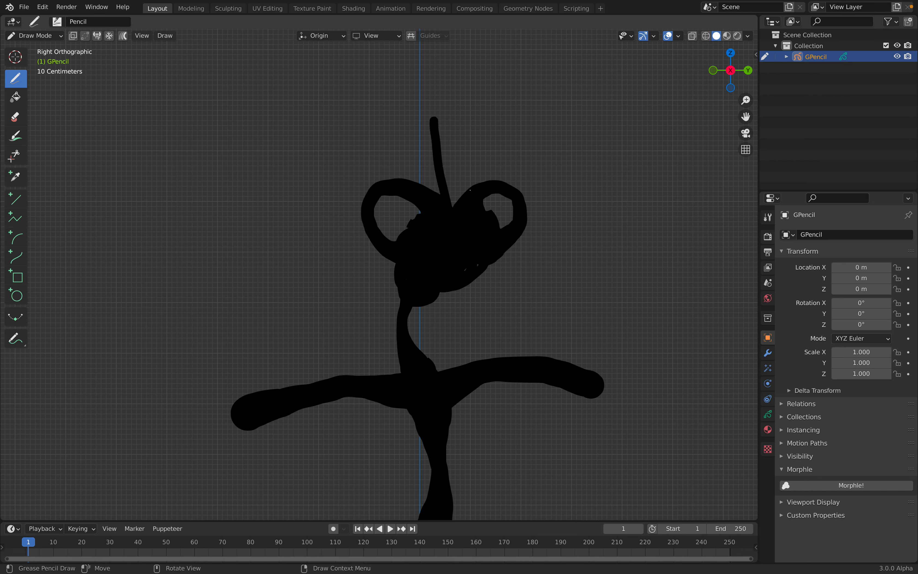
{"action": "left_click_drag", "start_coordinate": [470, 190], "coordinate": [476, 130]}
Step: Thicken the antennae tips and upper torso in Sculpt Mode and return to Object Mode
{"action": "left_click", "coordinate": [35, 36]}
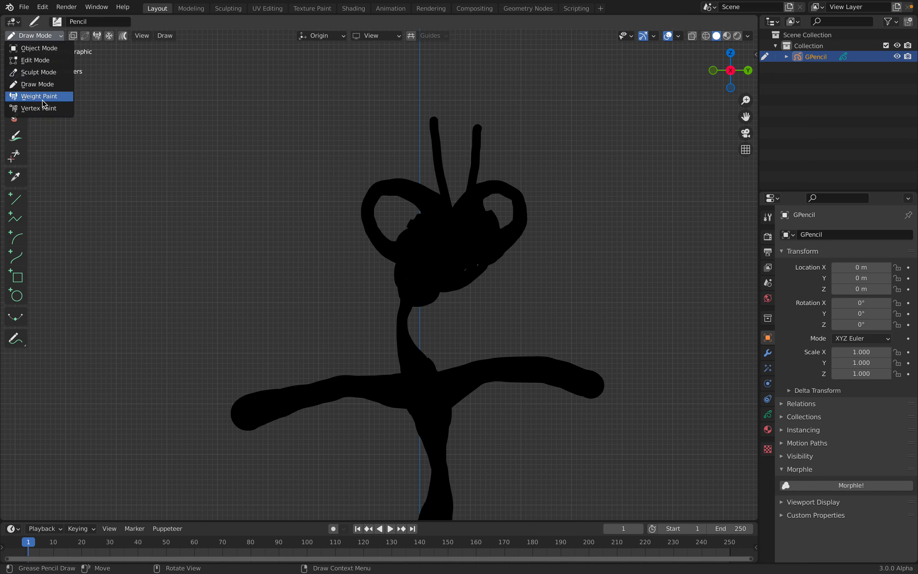
{"action": "left_click", "coordinate": [38, 72]}
{"action": "mouse_move", "coordinate": [436, 118]}
{"action": "left_mouse_down"}
{"action": "mouse_move", "coordinate": [471, 127]}
{"action": "mouse_move", "coordinate": [443, 121]}
{"action": "mouse_move", "coordinate": [451, 160]}
{"action": "left_mouse_up"}
{"action": "mouse_move", "coordinate": [442, 261]}
{"action": "left_mouse_down"}
{"action": "mouse_move", "coordinate": [436, 268]}
{"action": "mouse_move", "coordinate": [430, 250]}
{"action": "left_mouse_up"}
{"action": "mouse_move", "coordinate": [430, 250]}
{"action": "middle_mouse_down"}
{"action": "mouse_move", "coordinate": [408, 317]}
{"action": "mouse_move", "coordinate": [416, 382]}
{"action": "mouse_move", "coordinate": [381, 369]}
{"action": "mouse_move", "coordinate": [381, 260]}
{"action": "mouse_move", "coordinate": [390, 342]}
{"action": "mouse_move", "coordinate": [338, 303]}
{"action": "mouse_move", "coordinate": [409, 404]}
{"action": "mouse_move", "coordinate": [349, 329]}
{"action": "middle_mouse_up"}
{"action": "left_click", "coordinate": [34, 40]}
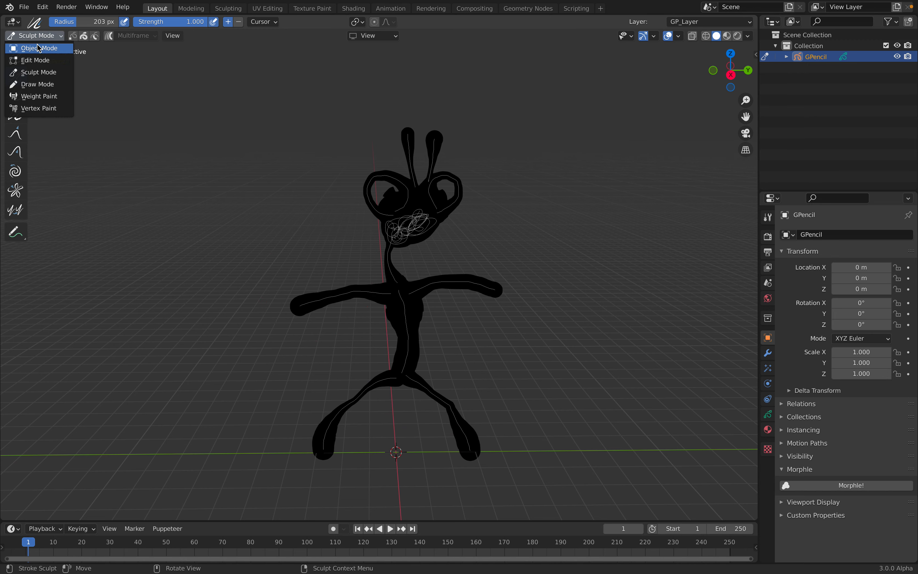
{"action": "left_click", "coordinate": [31, 44]}
Step: Save the scene as asap_001.blend
{"action": "left_click", "coordinate": [24, 7]}
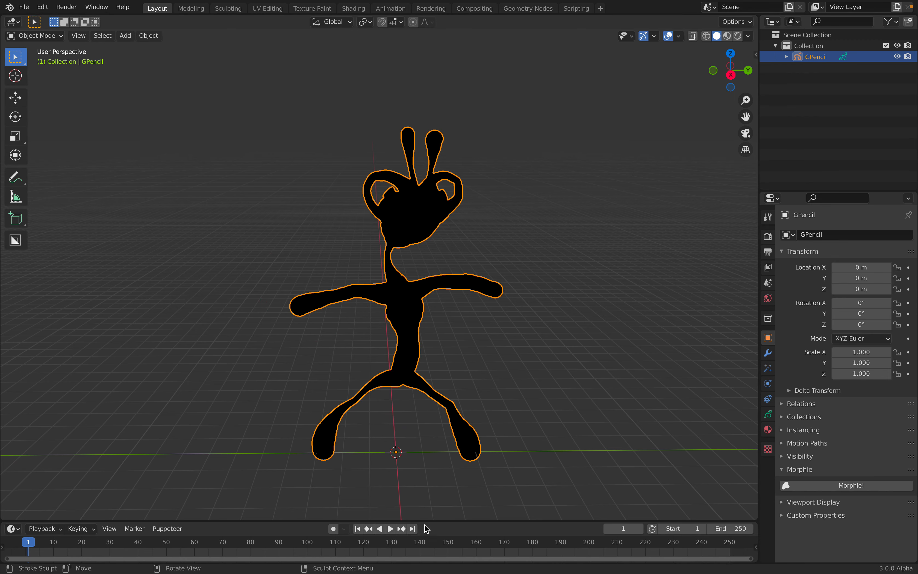
{"action": "key", "text": "super+s"}
{"action": "double_click", "coordinate": [348, 533]}
{"action": "type", "text": "asap_001"}
{"action": "key", "text": "Return"}
{"action": "left_click", "coordinate": [683, 527]}
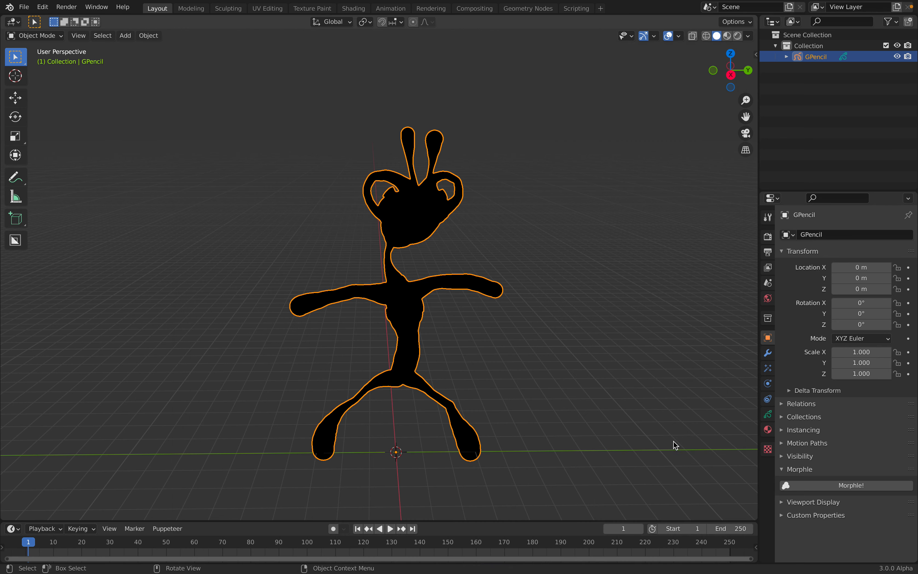
Step: Set the view to Right Orthographic and convert the Grease Pencil drawing to a Bezier Curve
{"action": "left_click", "coordinate": [731, 74]}
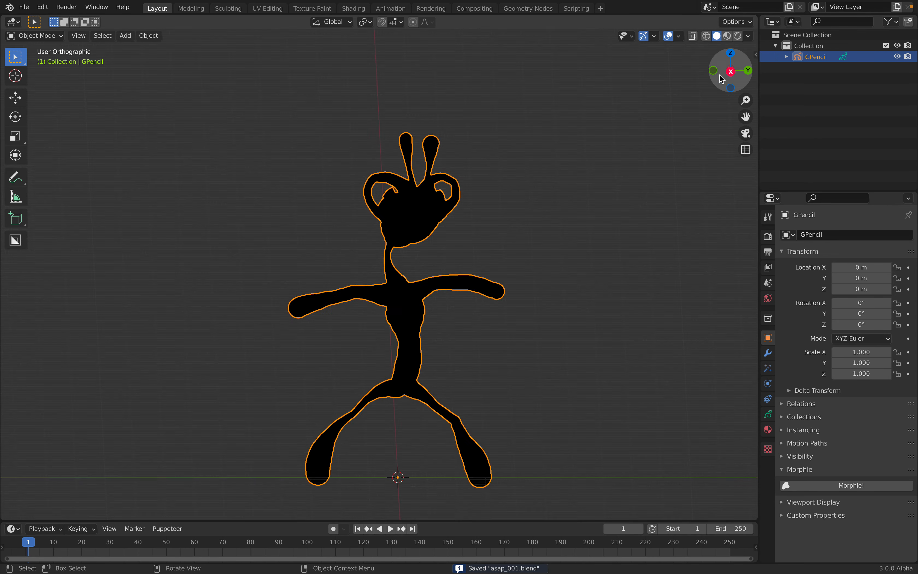
{"action": "left_click", "coordinate": [500, 208]}
{"action": "left_click", "coordinate": [462, 259]}
{"action": "middle_click_drag", "start_coordinate": [463, 260], "coordinate": [462, 238], "text": "shift"}
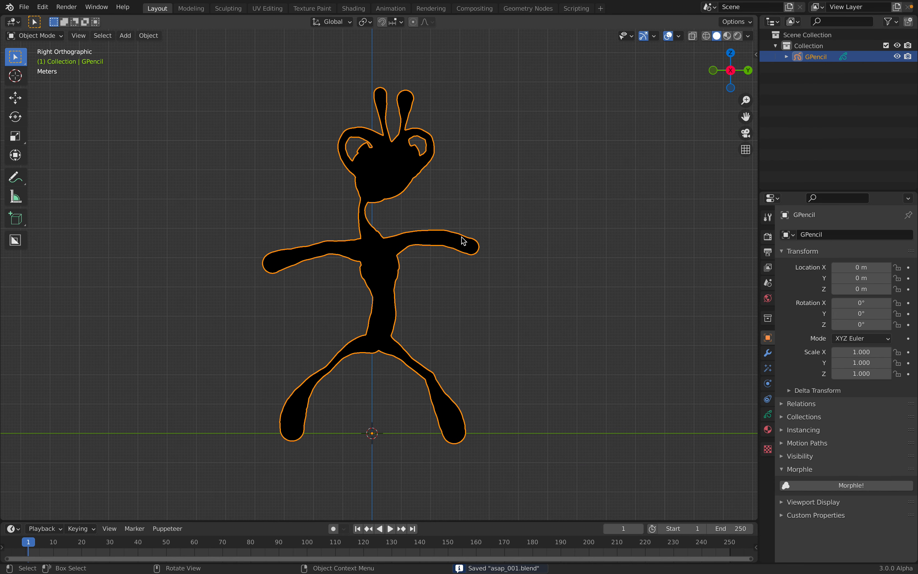
{"action": "right_click", "coordinate": [460, 241]}
{"action": "mouse_move", "coordinate": [460, 240]}
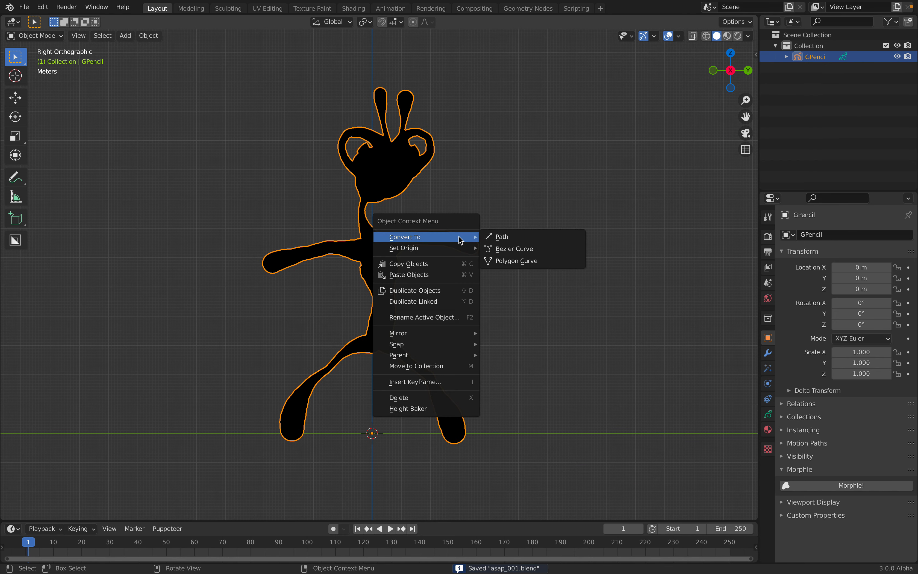
{"action": "left_click", "coordinate": [497, 250]}
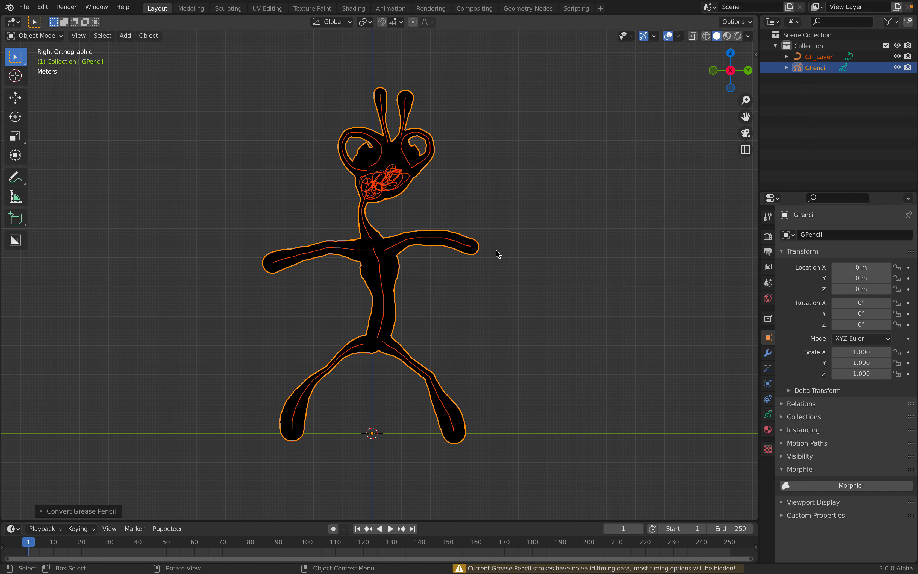
Step: Hide the original GPencil object in the viewport and select the converted GP_Layer curve
{"action": "left_click", "coordinate": [872, 56]}
{"action": "left_click", "coordinate": [884, 68]}
{"action": "left_click", "coordinate": [898, 67]}
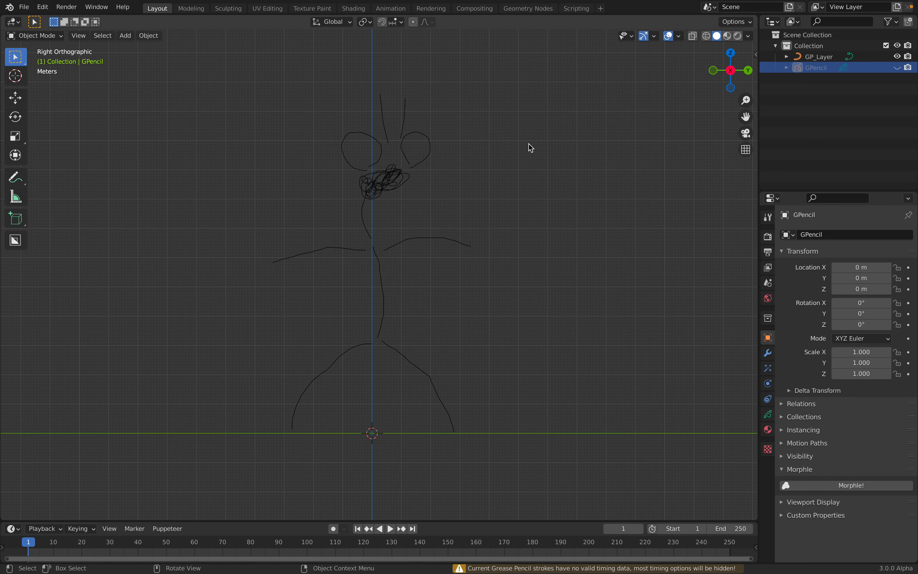
{"action": "left_click", "coordinate": [433, 148]}
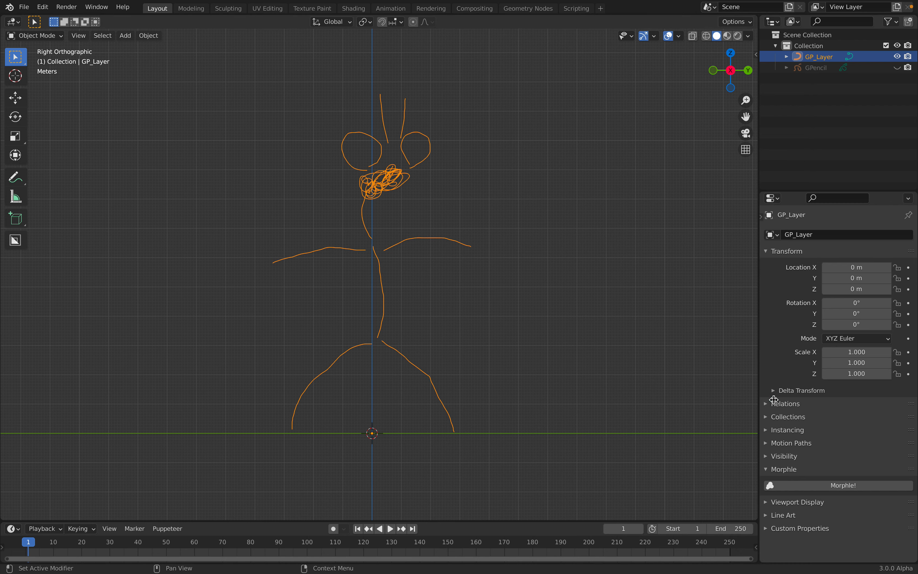
Step: Give the curve a round bevel with a depth of 0.016 m and a resolution of 2
{"action": "left_click", "coordinate": [769, 399]}
{"action": "left_click", "coordinate": [800, 421]}
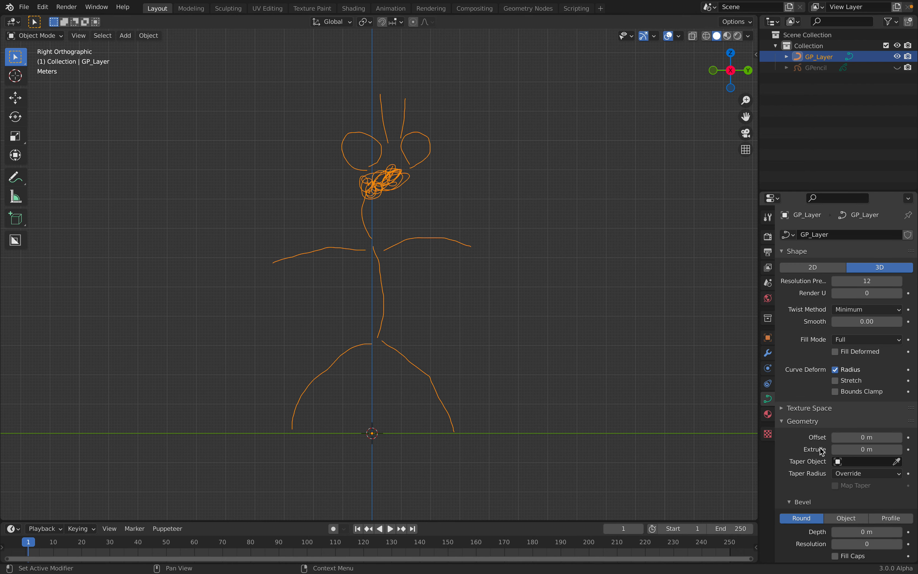
{"action": "scroll", "coordinate": [815, 448], "scroll_direction": "down", "scroll_amount": 5}
{"action": "left_click_drag", "start_coordinate": [858, 455], "coordinate": [865, 455]}
{"action": "left_click", "coordinate": [899, 467]}
{"action": "left_click", "coordinate": [898, 467]}
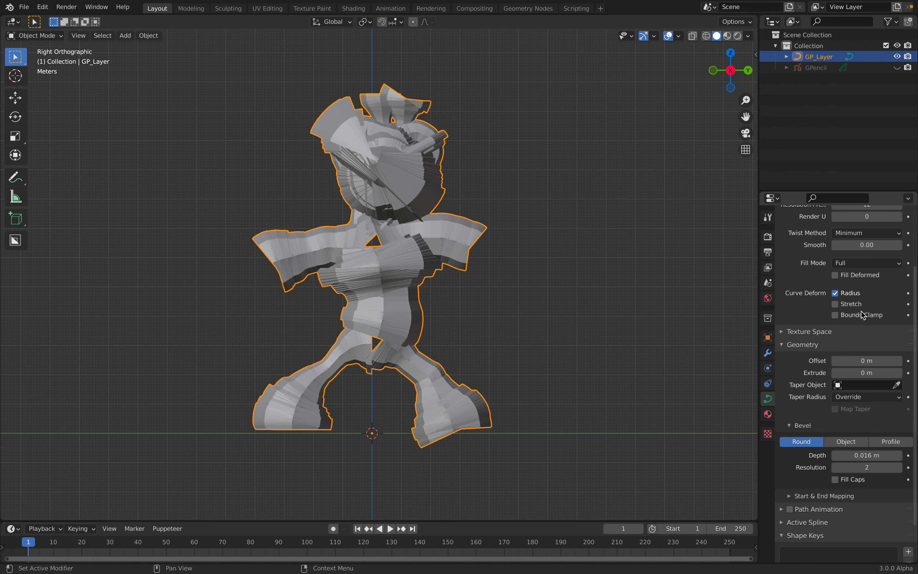
Step: Set the curve's preview resolution to 3 and reduce its bevel depth to 0.006 m
{"action": "scroll", "coordinate": [866, 261], "scroll_direction": "up", "scroll_amount": 3}
{"action": "left_click_drag", "start_coordinate": [865, 249], "coordinate": [850, 249]}
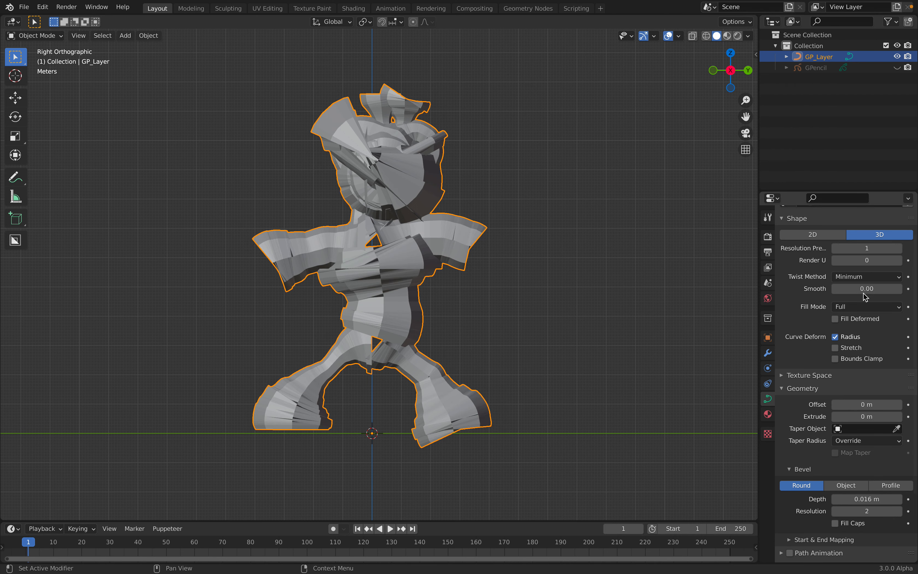
{"action": "left_click", "coordinate": [899, 249]}
{"action": "left_click", "coordinate": [898, 249]}
{"action": "left_click_drag", "start_coordinate": [865, 499], "coordinate": [848, 499]}
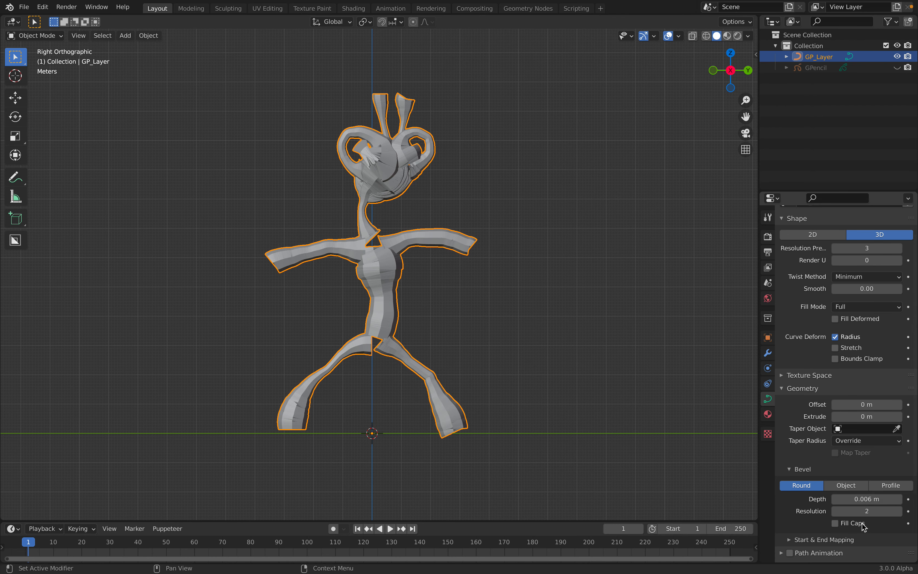
Step: Try a bevel depth of 0.002 m on the curve and set it back to 0.006 m
{"action": "left_click", "coordinate": [867, 499]}
{"action": "type", "text": "0.002"}
{"action": "key", "text": "Return"}
{"action": "left_click", "coordinate": [865, 497]}
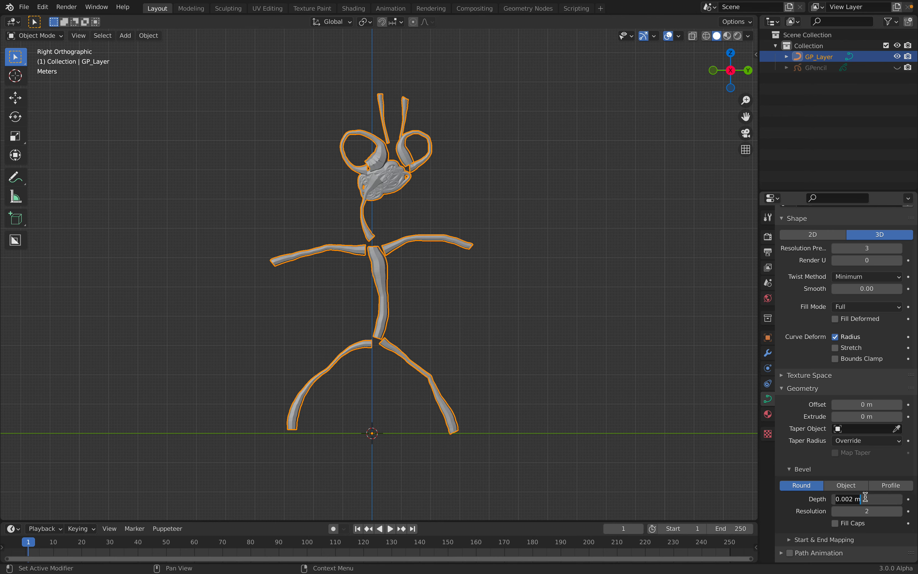
{"action": "type", "text": "0.006"}
{"action": "key", "text": "Return"}
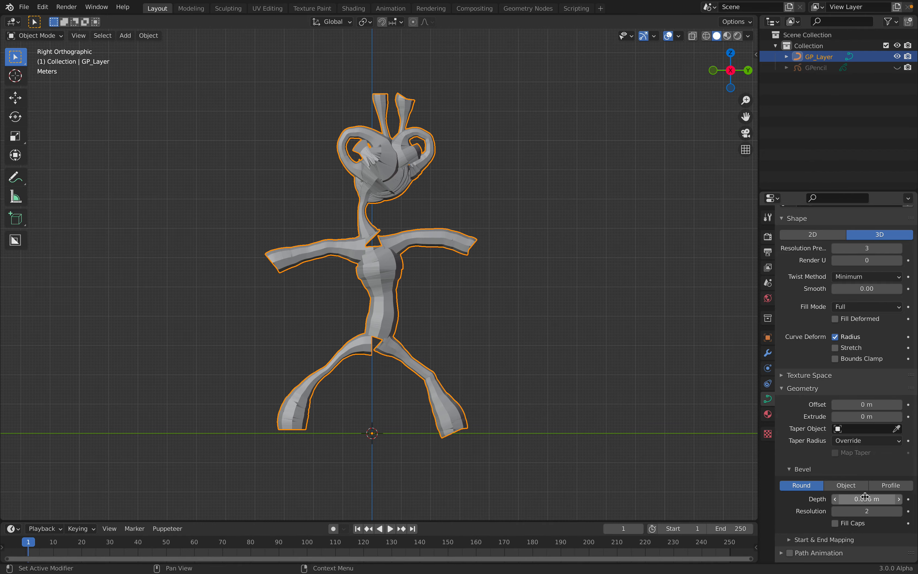
Step: Examine the bevelled character's tube ends and body from several angles and return to the Right Orthographic view
{"action": "mouse_move", "coordinate": [432, 260]}
{"action": "middle_mouse_down"}
{"action": "mouse_move", "coordinate": [469, 272]}
{"action": "mouse_move", "coordinate": [406, 257]}
{"action": "middle_mouse_up"}
{"action": "scroll", "coordinate": [369, 282], "scroll_direction": "up", "scroll_amount": 6}
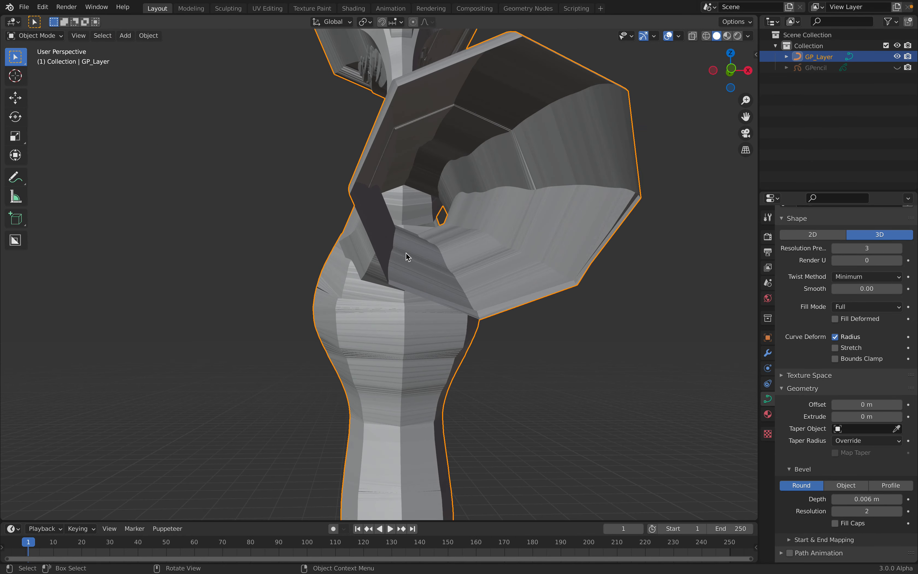
{"action": "scroll", "coordinate": [410, 194], "scroll_direction": "down", "scroll_amount": 5}
{"action": "middle_click_drag", "start_coordinate": [486, 226], "coordinate": [469, 245]}
{"action": "scroll", "coordinate": [385, 230], "scroll_direction": "down", "scroll_amount": 5}
{"action": "scroll", "coordinate": [406, 238], "scroll_direction": "up", "scroll_amount": 4}
{"action": "scroll", "coordinate": [430, 248], "scroll_direction": "down", "scroll_amount": 3}
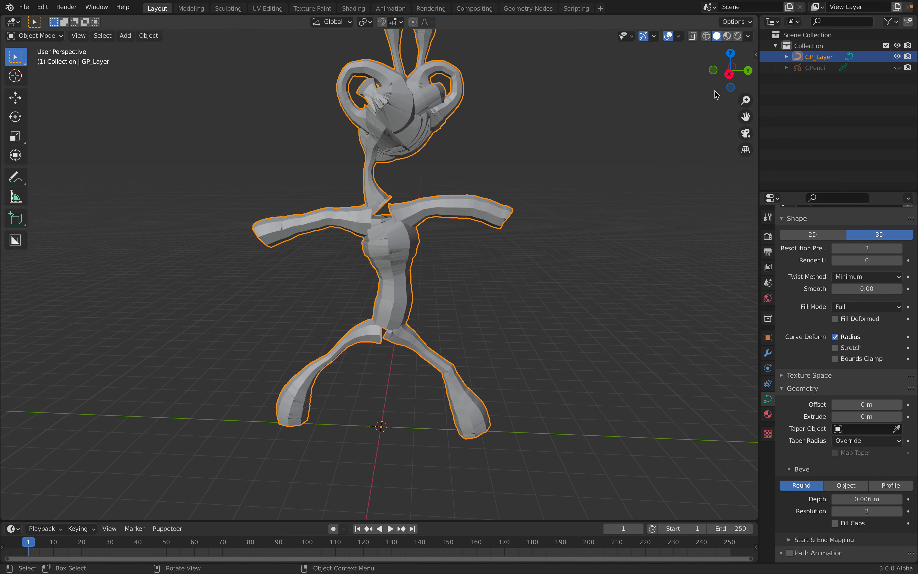
{"action": "left_click", "coordinate": [729, 74]}
Step: Try a Solidify modifier on the curve object, adjust its settings, and remove it
{"action": "left_click", "coordinate": [768, 352]}
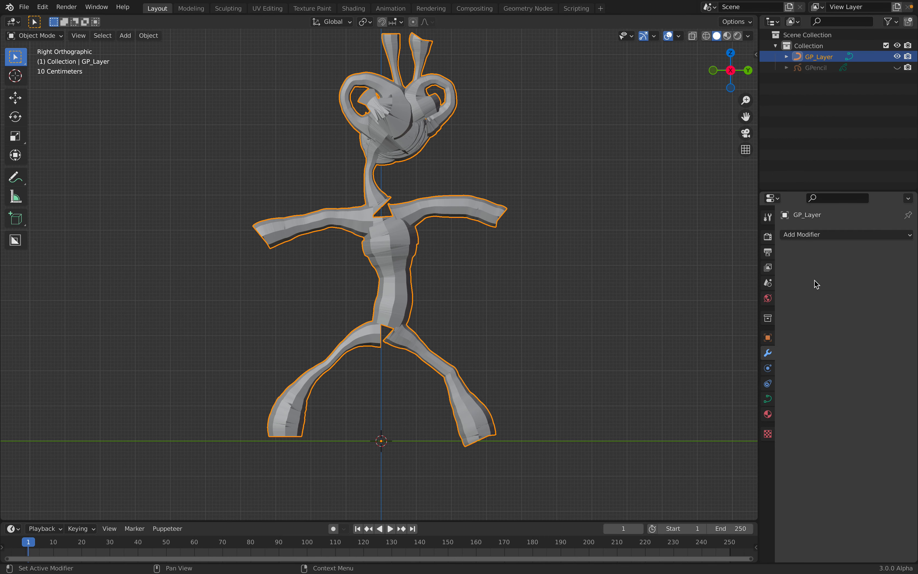
{"action": "left_click", "coordinate": [816, 234]}
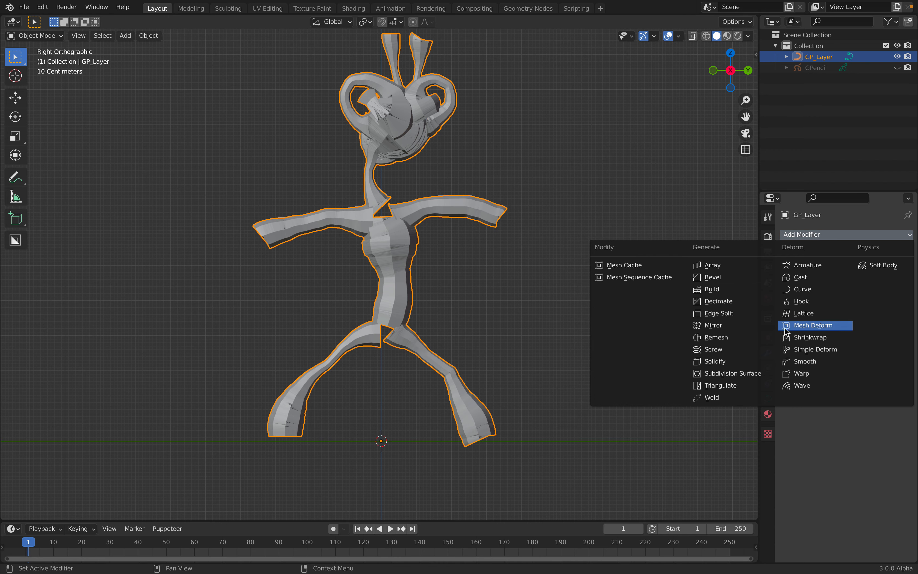
{"action": "left_click", "coordinate": [742, 361]}
{"action": "middle_click_drag", "start_coordinate": [592, 303], "coordinate": [504, 265]}
{"action": "left_click_drag", "start_coordinate": [867, 308], "coordinate": [910, 308]}
{"action": "middle_click_drag", "start_coordinate": [554, 262], "coordinate": [441, 215]}
{"action": "left_click", "coordinate": [895, 278]}
{"action": "scroll", "coordinate": [442, 215], "scroll_direction": "down", "scroll_amount": 1}
Step: Save the current file and save a new incremental version named asap_002.blend on the Desktop
{"action": "key", "text": "super+s"}
{"action": "left_click", "coordinate": [25, 8]}
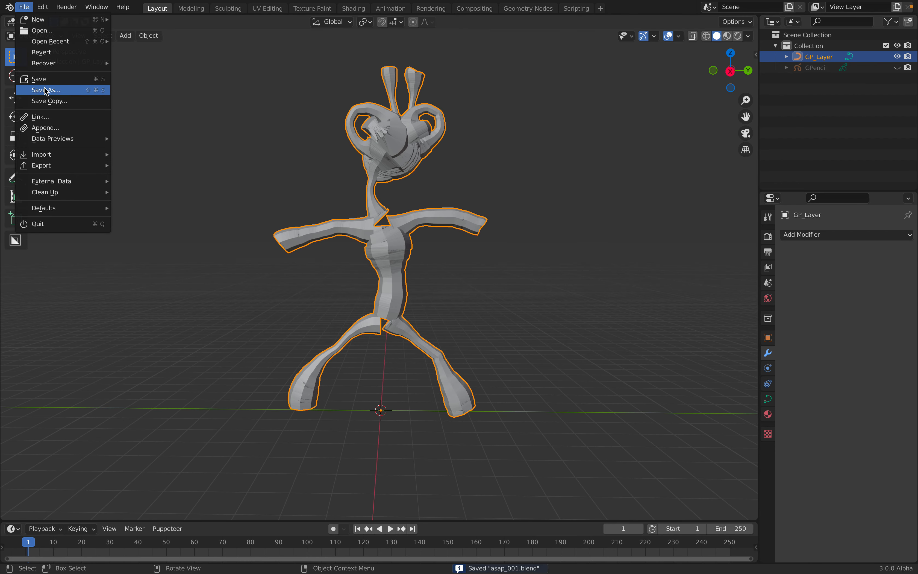
{"action": "left_click", "coordinate": [45, 90]}
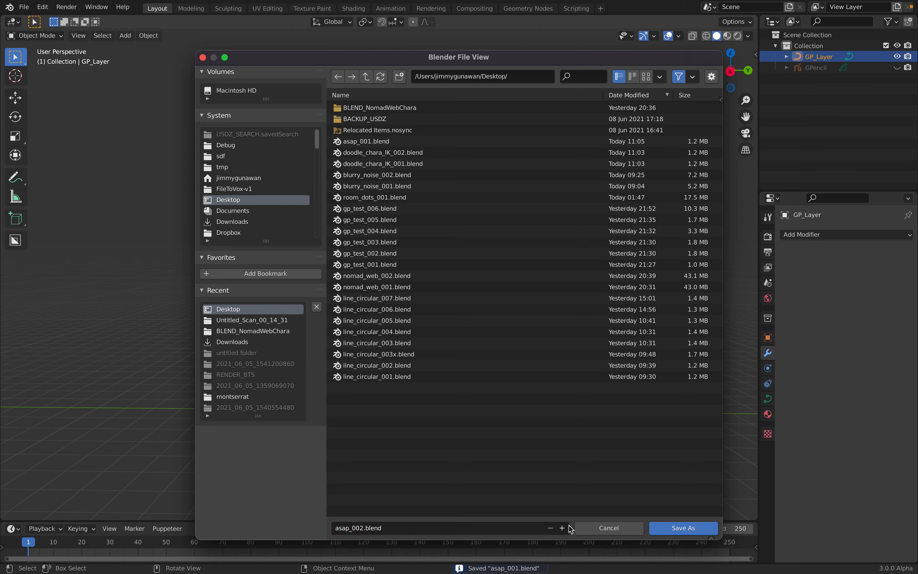
{"action": "left_click", "coordinate": [683, 527]}
Step: Convert the bevelled character curve to a mesh and check its geometry in Edit Mode
{"action": "mouse_move", "coordinate": [402, 213]}
{"action": "middle_mouse_down"}
{"action": "mouse_move", "coordinate": [393, 205]}
{"action": "mouse_move", "coordinate": [446, 229]}
{"action": "mouse_move", "coordinate": [417, 230]}
{"action": "mouse_move", "coordinate": [405, 217]}
{"action": "middle_mouse_up"}
{"action": "right_click", "coordinate": [447, 227]}
{"action": "mouse_move", "coordinate": [448, 224]}
{"action": "left_click", "coordinate": [491, 236]}
{"action": "key", "text": "Tab"}
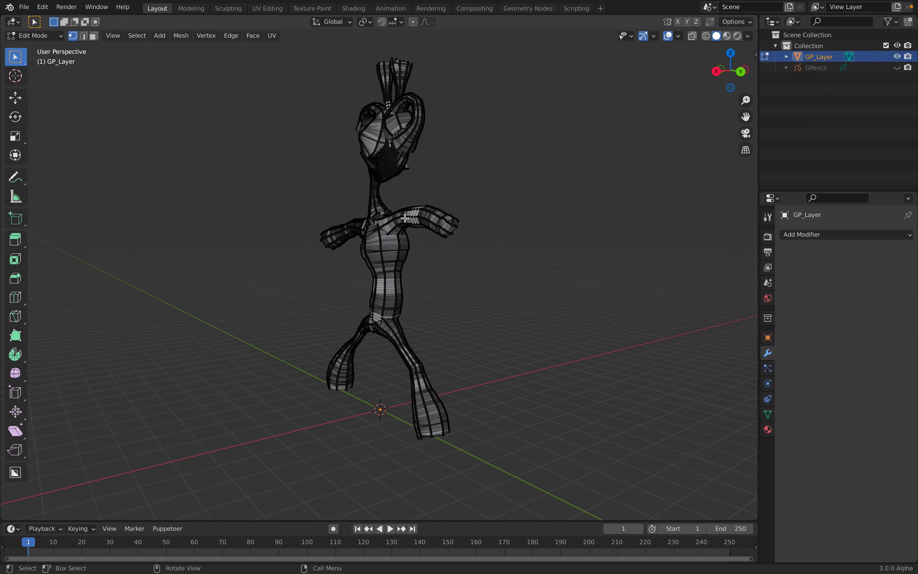
{"action": "key", "text": "a"}
{"action": "middle_click_drag", "start_coordinate": [405, 218], "coordinate": [495, 234]}
{"action": "key", "text": "Tab"}
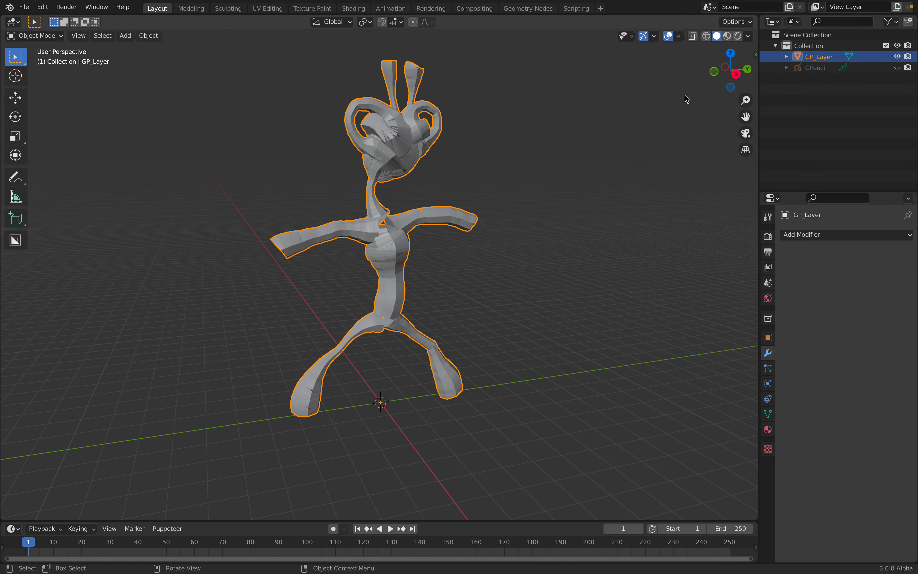
{"action": "left_click", "coordinate": [736, 74]}
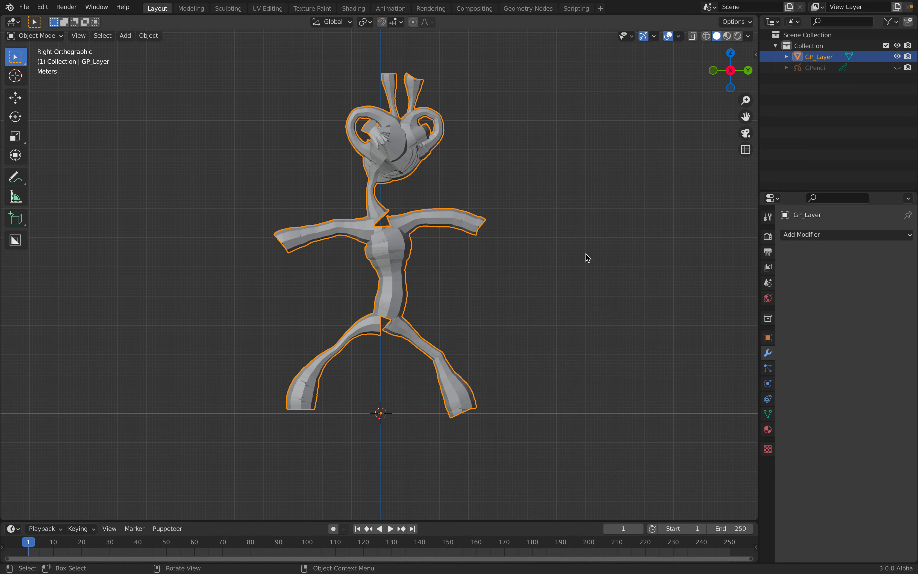
Step: Try a voxel Remesh modifier on the character mesh and examine the neck, arms and hips
{"action": "left_click", "coordinate": [812, 235]}
{"action": "left_click", "coordinate": [685, 386]}
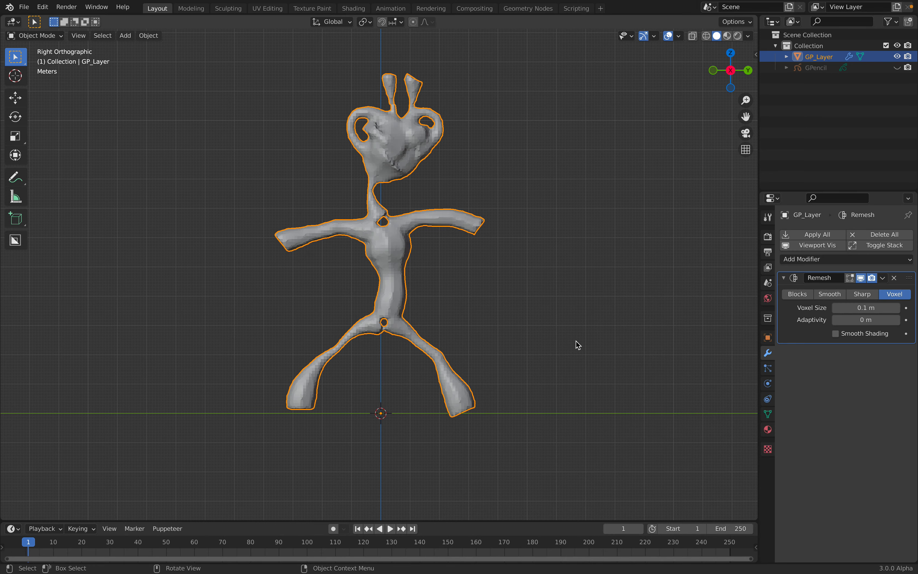
{"action": "middle_click_drag", "start_coordinate": [580, 251], "coordinate": [520, 261]}
{"action": "middle_click_drag", "start_coordinate": [416, 241], "coordinate": [461, 301], "text": "shift"}
{"action": "scroll", "coordinate": [440, 305], "scroll_direction": "up", "scroll_amount": 4}
{"action": "scroll", "coordinate": [463, 309], "scroll_direction": "up", "scroll_amount": 4}
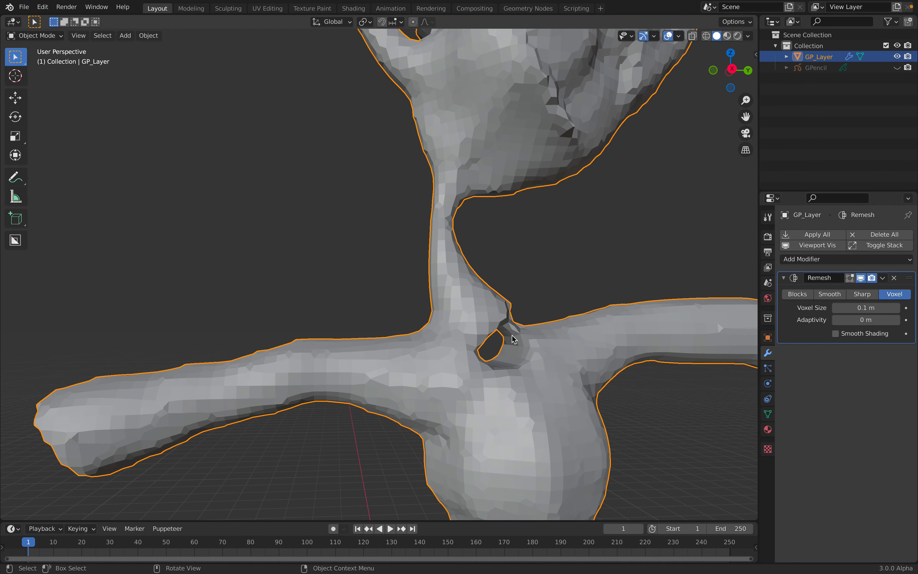
{"action": "scroll", "coordinate": [513, 339], "scroll_direction": "down", "scroll_amount": 6}
{"action": "middle_click_drag", "start_coordinate": [461, 242], "coordinate": [451, 317]}
{"action": "middle_click_drag", "start_coordinate": [451, 317], "coordinate": [421, 239]}
{"action": "scroll", "coordinate": [443, 319], "scroll_direction": "up", "scroll_amount": 3}
{"action": "scroll", "coordinate": [449, 291], "scroll_direction": "down", "scroll_amount": 4}
{"action": "middle_click_drag", "start_coordinate": [422, 239], "coordinate": [427, 334]}
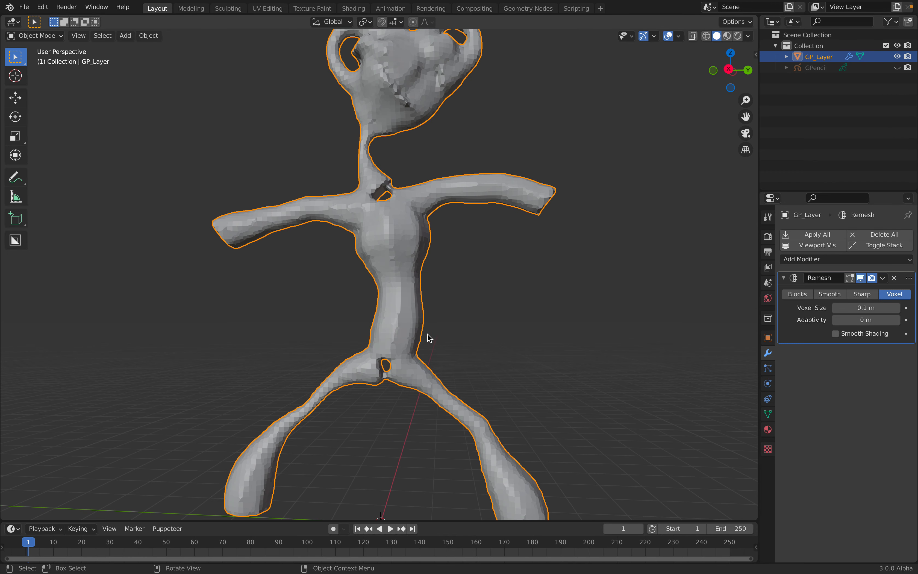
Step: Try a Remesh voxel size of 0.127 m, remove the modifier, and return to the Right Orthographic view
{"action": "left_click_drag", "start_coordinate": [866, 308], "coordinate": [883, 307]}
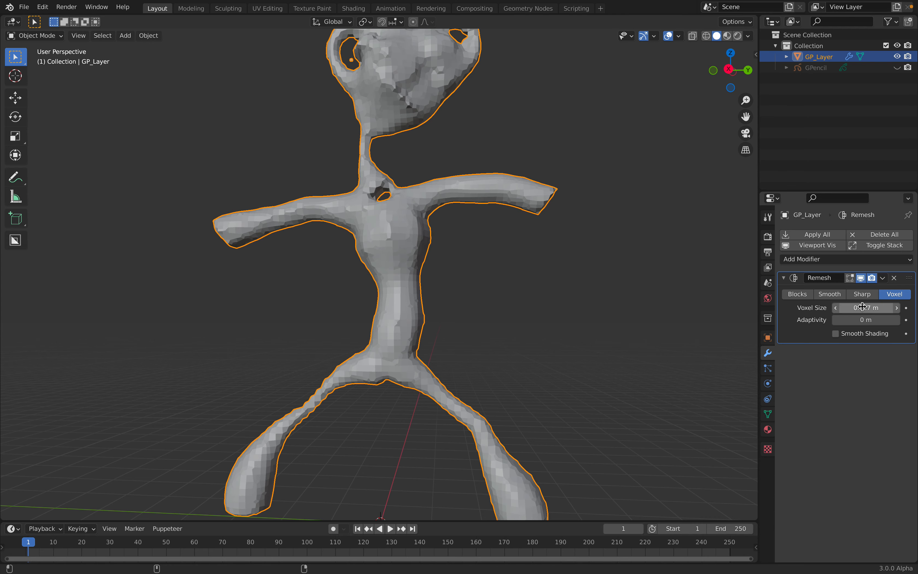
{"action": "scroll", "coordinate": [617, 229], "scroll_direction": "down", "scroll_amount": 1}
{"action": "middle_click_drag", "start_coordinate": [618, 230], "coordinate": [634, 212]}
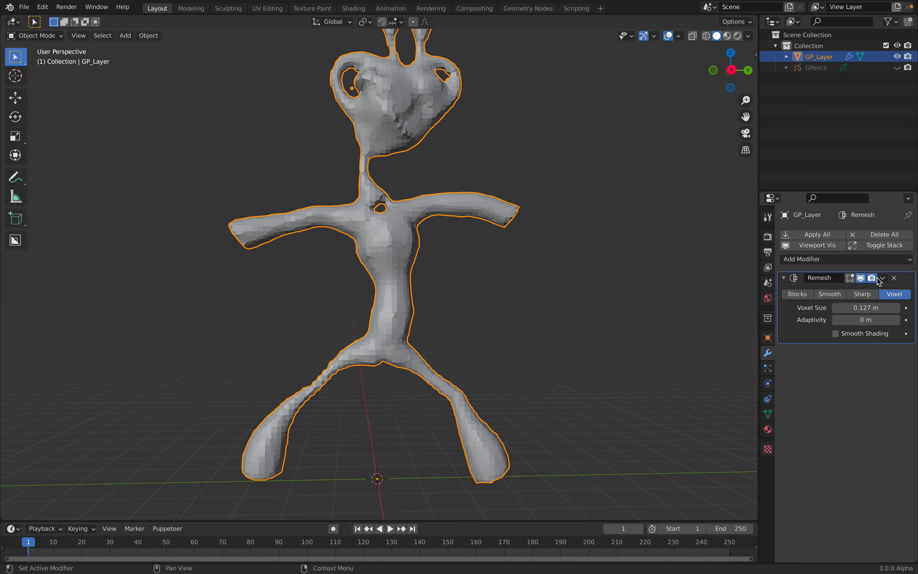
{"action": "left_click", "coordinate": [894, 279]}
{"action": "left_click", "coordinate": [730, 71]}
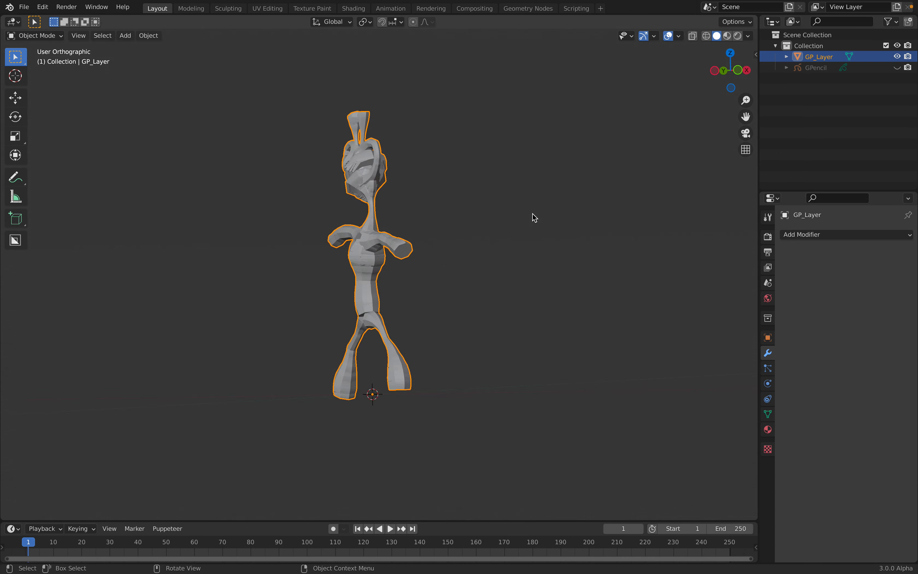
{"action": "left_click", "coordinate": [730, 71]}
Step: Try a Mirror modifier on the character with Y axis, Y bisect and Y flip, and remove it
{"action": "left_click", "coordinate": [531, 183]}
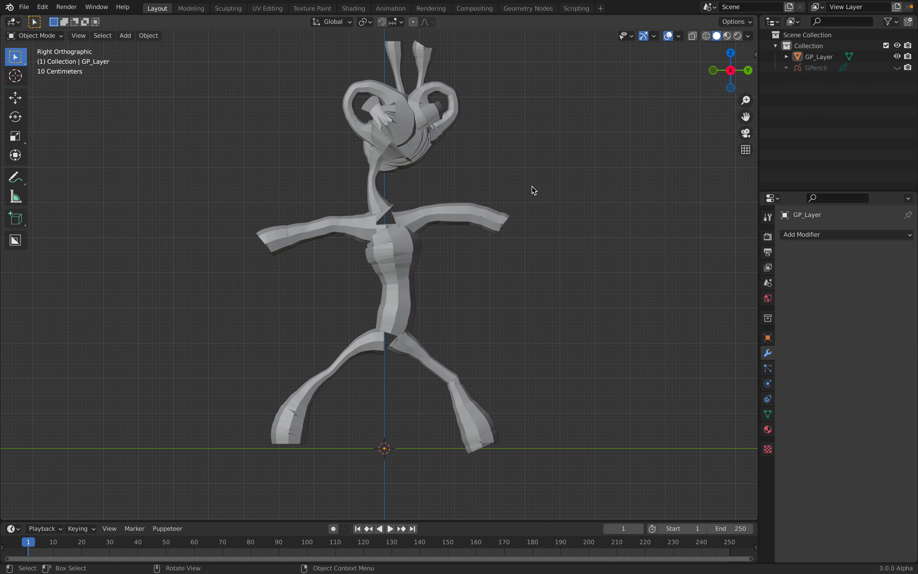
{"action": "scroll", "coordinate": [489, 213], "scroll_direction": "down", "scroll_amount": 1}
{"action": "left_click", "coordinate": [453, 227]}
{"action": "left_click", "coordinate": [792, 235]}
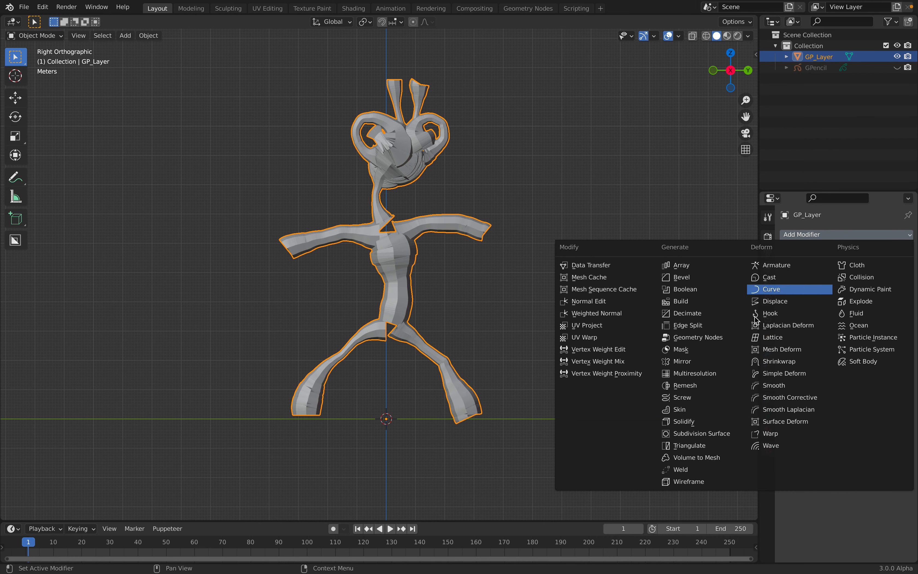
{"action": "left_click", "coordinate": [700, 364]}
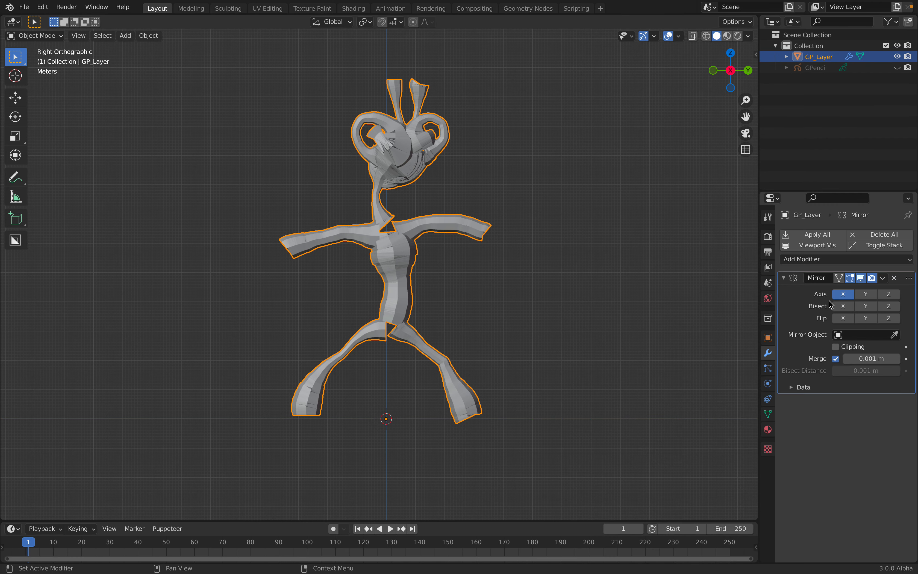
{"action": "left_click", "coordinate": [846, 307]}
{"action": "left_click", "coordinate": [845, 307]}
{"action": "left_click", "coordinate": [866, 294]}
{"action": "left_click", "coordinate": [869, 306]}
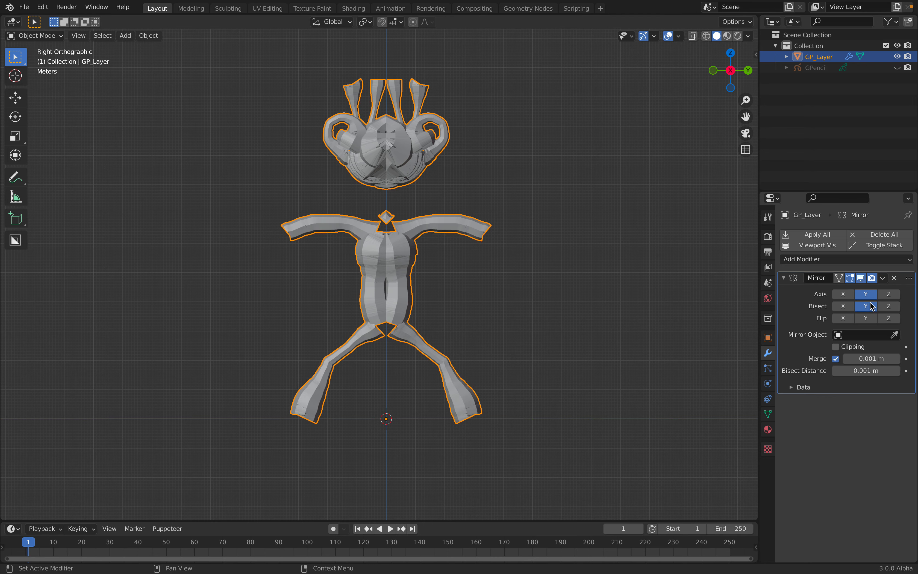
{"action": "left_click", "coordinate": [871, 319]}
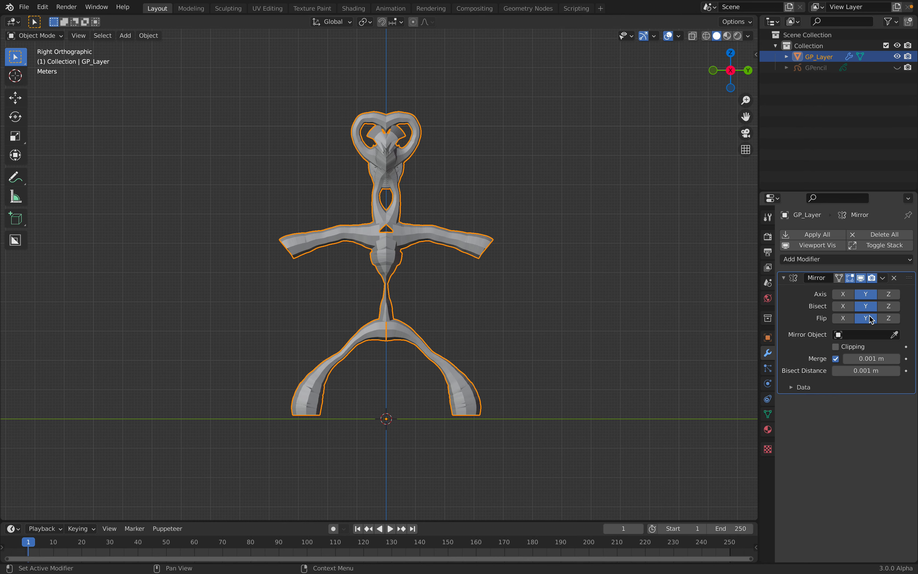
{"action": "left_click", "coordinate": [870, 319]}
{"action": "left_click", "coordinate": [895, 277]}
Step: Add a monkey mesh at the origin as a reference for the character's facing direction
{"action": "mouse_move", "coordinate": [478, 244]}
{"action": "middle_mouse_down"}
{"action": "mouse_move", "coordinate": [543, 228]}
{"action": "mouse_move", "coordinate": [498, 257]}
{"action": "middle_mouse_up"}
{"action": "key", "text": "shift+a"}
{"action": "mouse_move", "coordinate": [508, 258]}
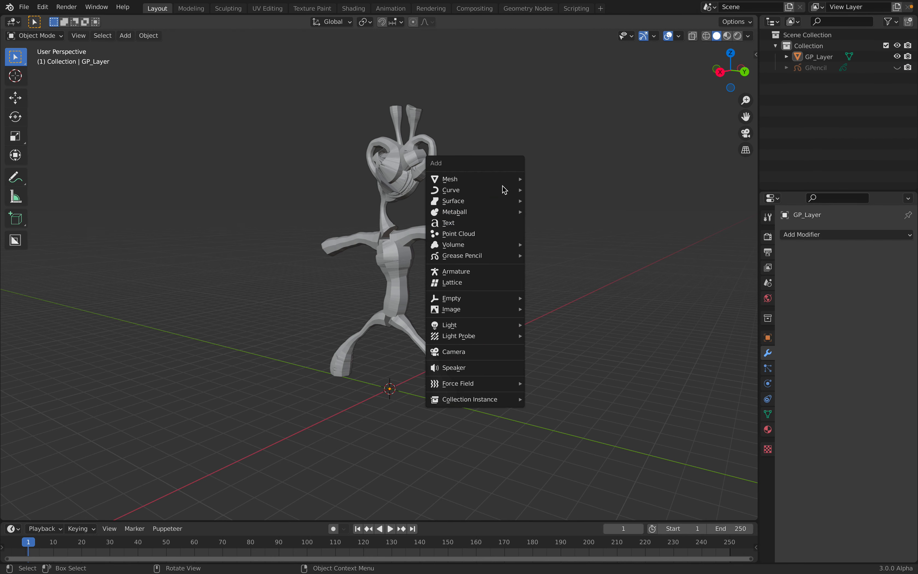
{"action": "mouse_move", "coordinate": [502, 183]}
{"action": "left_click", "coordinate": [570, 282]}
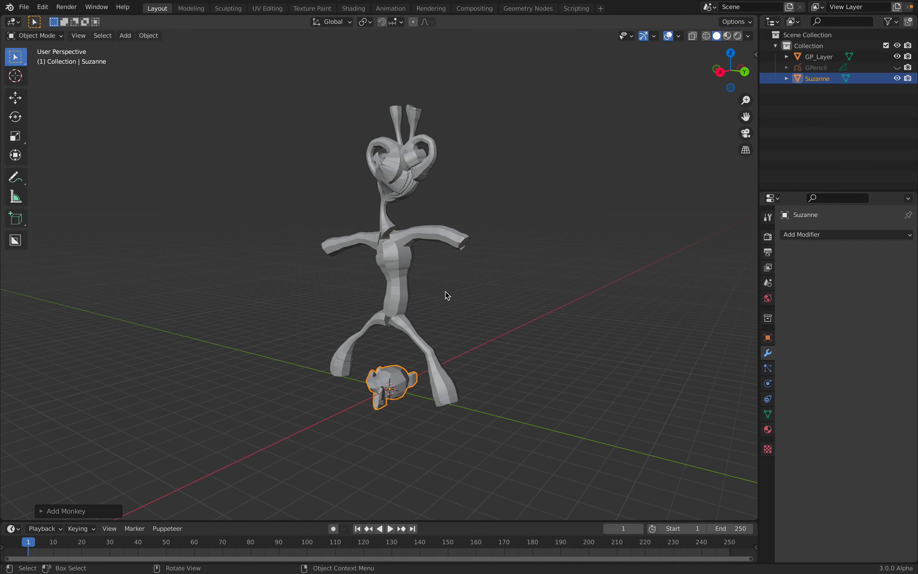
{"action": "middle_click_drag", "start_coordinate": [446, 293], "coordinate": [564, 289]}
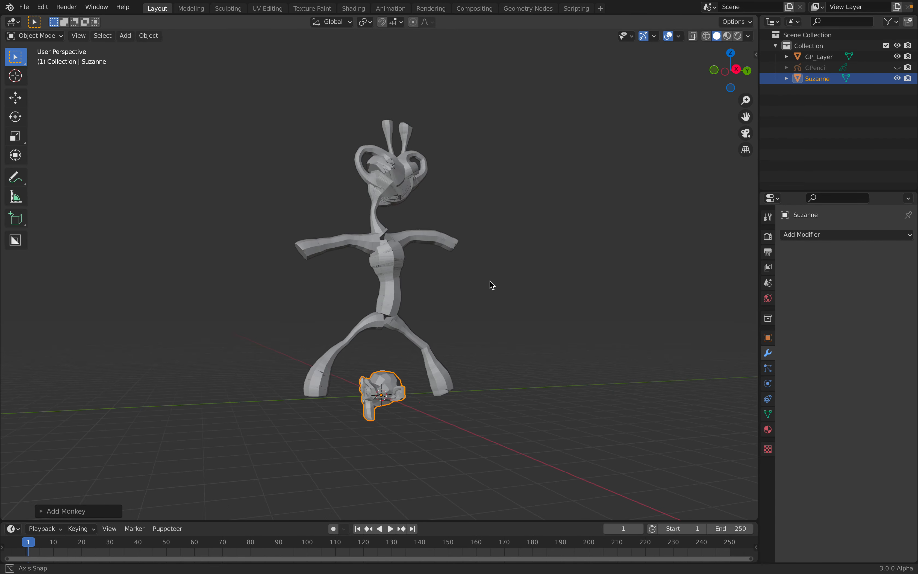
Step: Rotate the character mesh -90° around the global Z axis
{"action": "left_click", "coordinate": [381, 251]}
{"action": "middle_click_drag", "start_coordinate": [381, 250], "coordinate": [495, 227]}
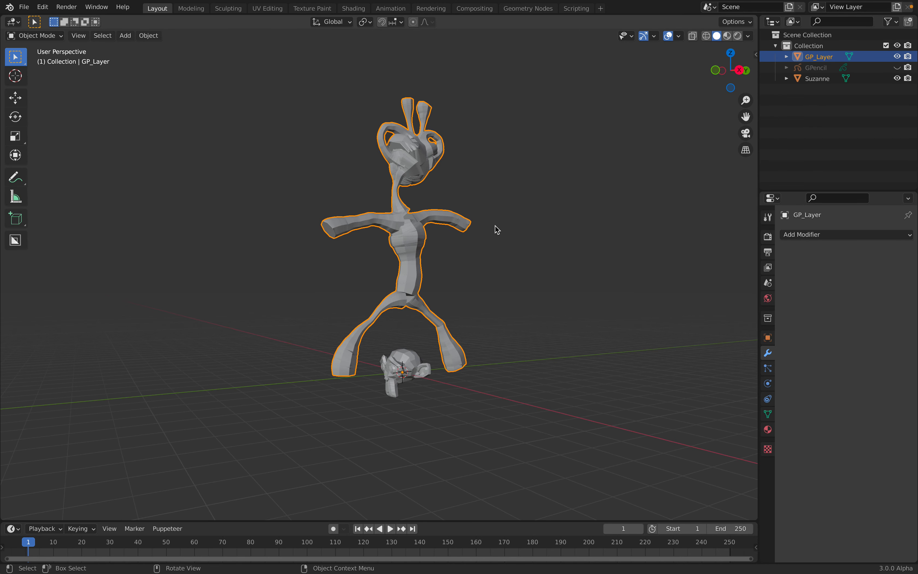
{"action": "type", "text": "rz90"}
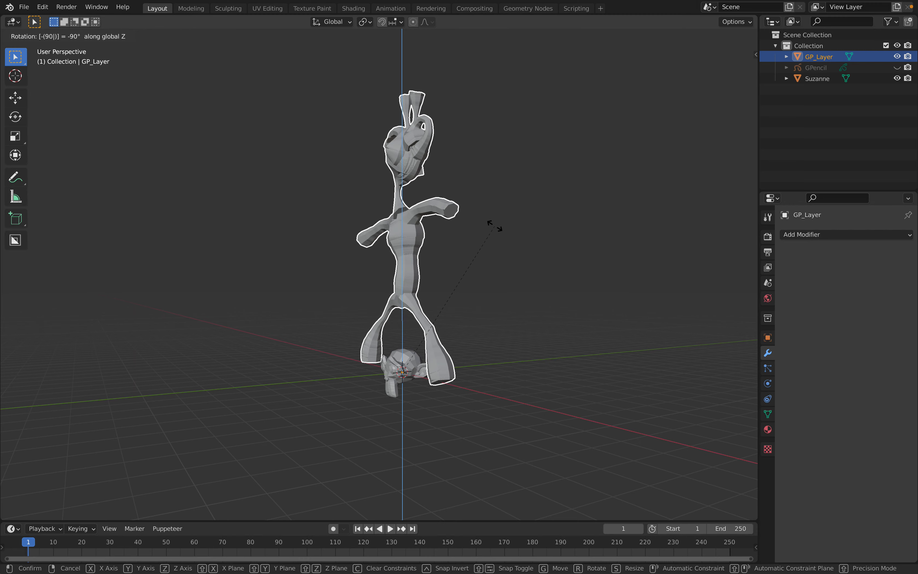
{"action": "key", "text": "Return"}
Step: Delete the monkey reference mesh
{"action": "middle_click_drag", "start_coordinate": [493, 228], "coordinate": [375, 375]}
{"action": "left_click", "coordinate": [390, 365]}
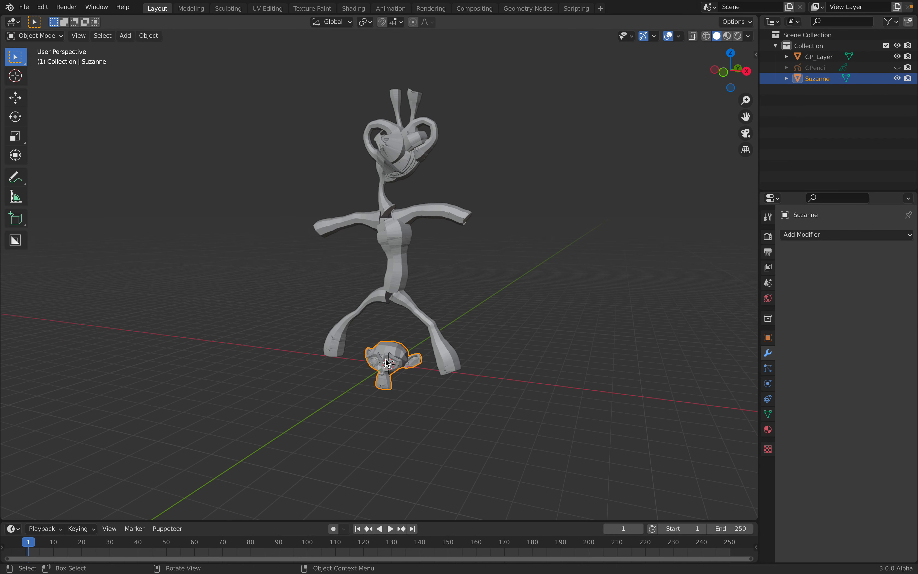
{"action": "key", "text": "Delete"}
Step: Apply all transforms to the character mesh in the Front Orthographic view and deselect it
{"action": "left_click", "coordinate": [726, 74]}
{"action": "left_click", "coordinate": [426, 236]}
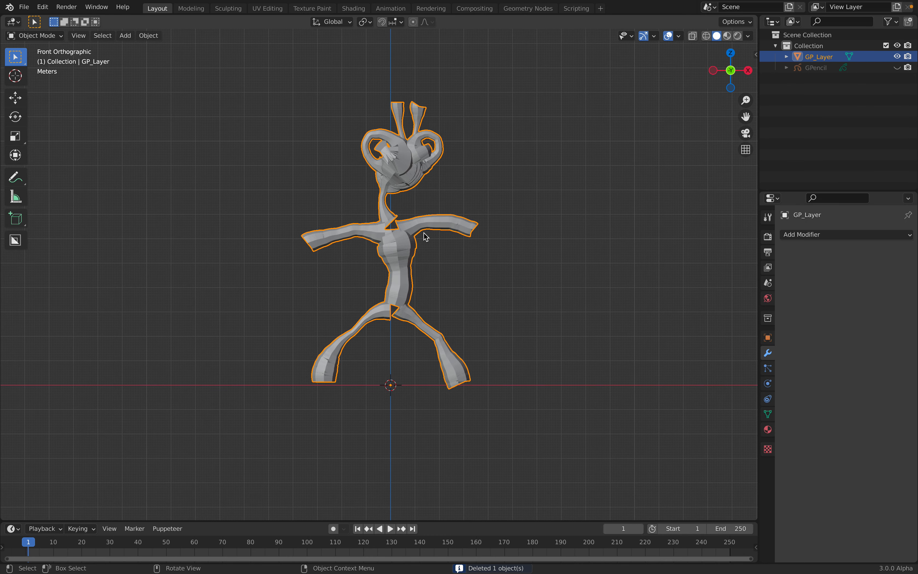
{"action": "key", "text": "ctrl+a"}
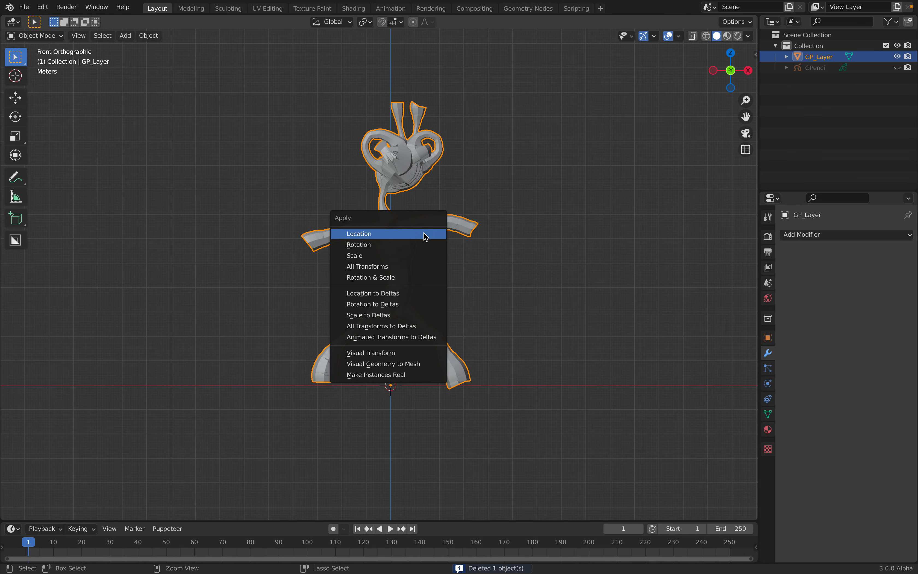
{"action": "left_click", "coordinate": [420, 267]}
{"action": "scroll", "coordinate": [503, 257], "scroll_direction": "up", "scroll_amount": 2}
{"action": "middle_click_drag", "start_coordinate": [582, 255], "coordinate": [577, 276], "text": "shift"}
{"action": "scroll", "coordinate": [588, 270], "scroll_direction": "down", "scroll_amount": 1}
{"action": "left_click", "coordinate": [592, 268]}
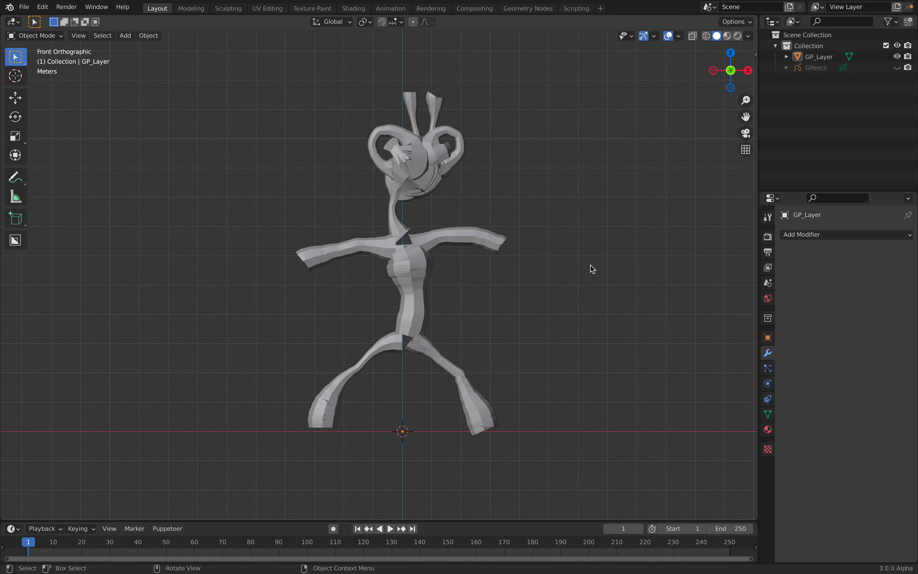
Step: Add an armature at the origin and return to the Front Orthographic view
{"action": "key", "text": "shift+a"}
{"action": "mouse_move", "coordinate": [570, 275]}
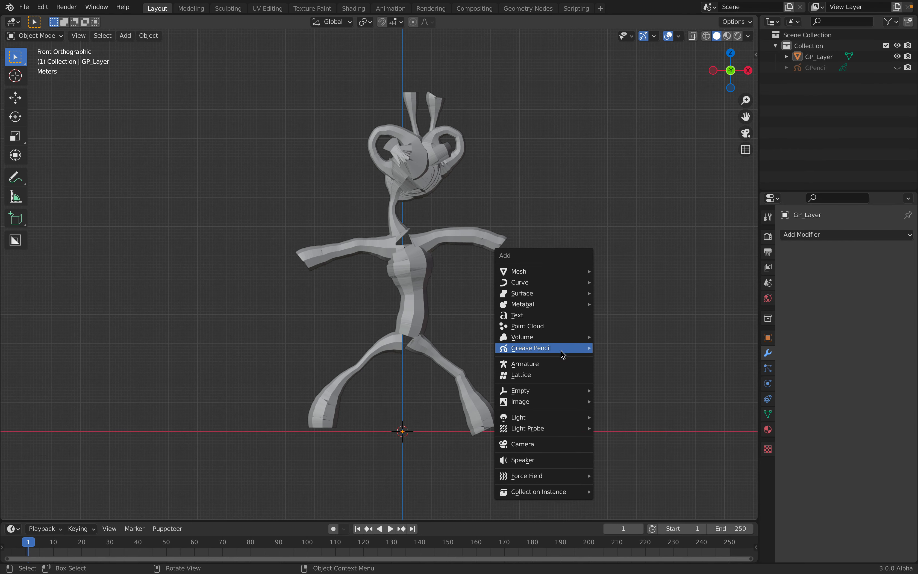
{"action": "left_click", "coordinate": [562, 363]}
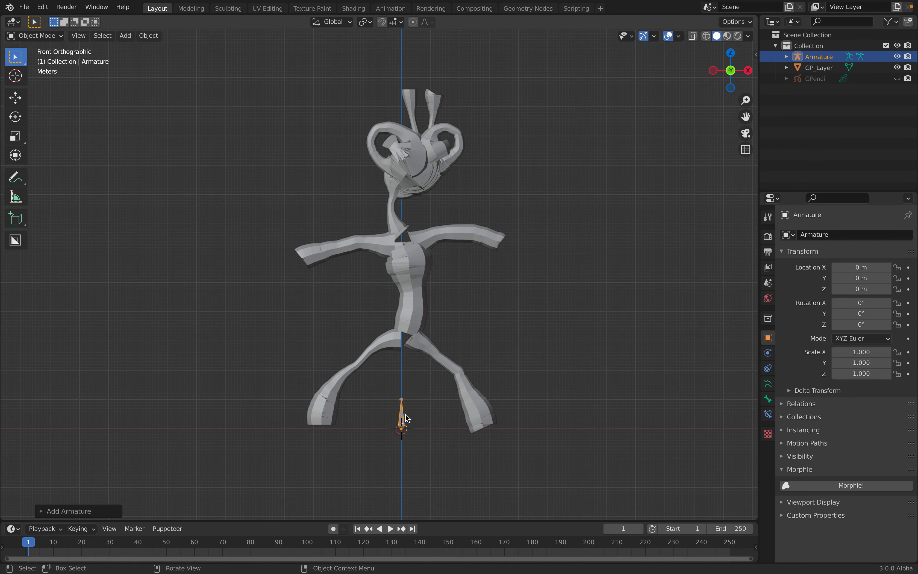
{"action": "scroll", "coordinate": [408, 417], "scroll_direction": "up", "scroll_amount": 1}
{"action": "middle_click_drag", "start_coordinate": [416, 428], "coordinate": [416, 427]}
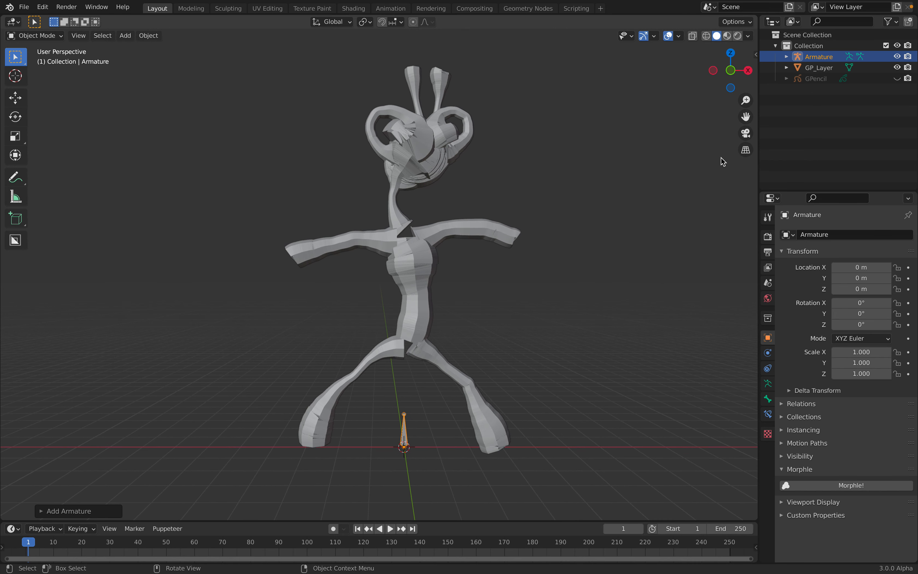
{"action": "left_click", "coordinate": [733, 70]}
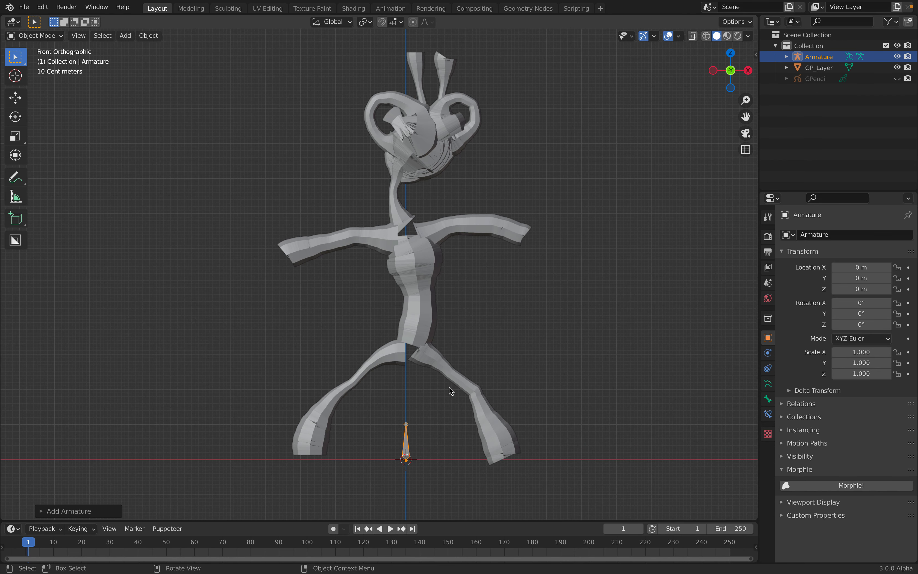
{"action": "middle_click_drag", "start_coordinate": [453, 387], "coordinate": [433, 395]}
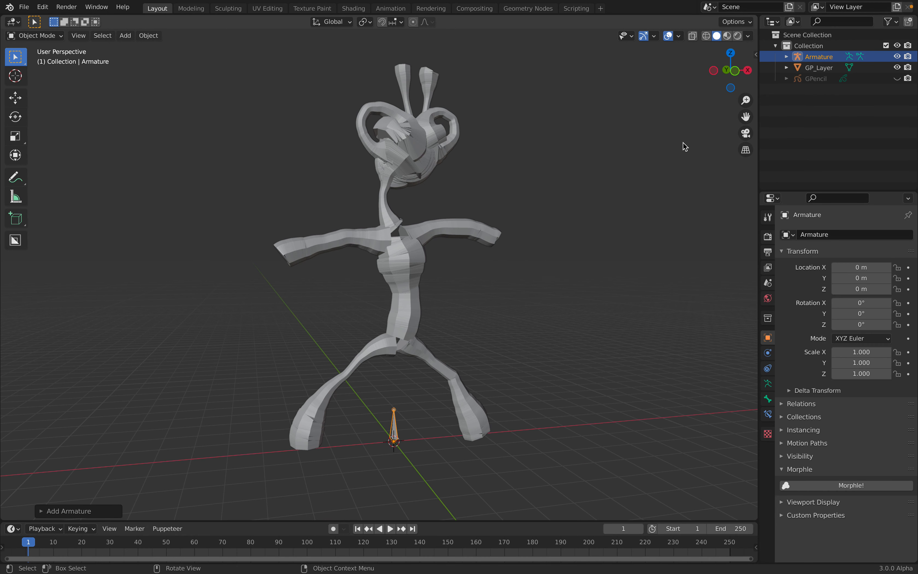
{"action": "left_click", "coordinate": [734, 71]}
Step: Move the tip of the armature's bone up to the character's crotch in Edit Mode
{"action": "key", "text": "Tab"}
{"action": "middle_click_drag", "start_coordinate": [401, 354], "coordinate": [392, 362], "text": "shift"}
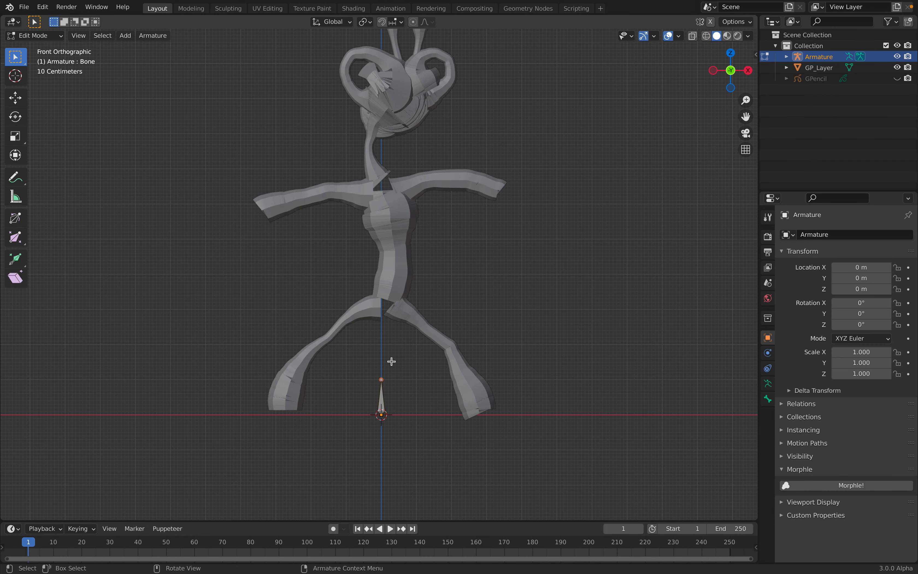
{"action": "key", "text": "g"}
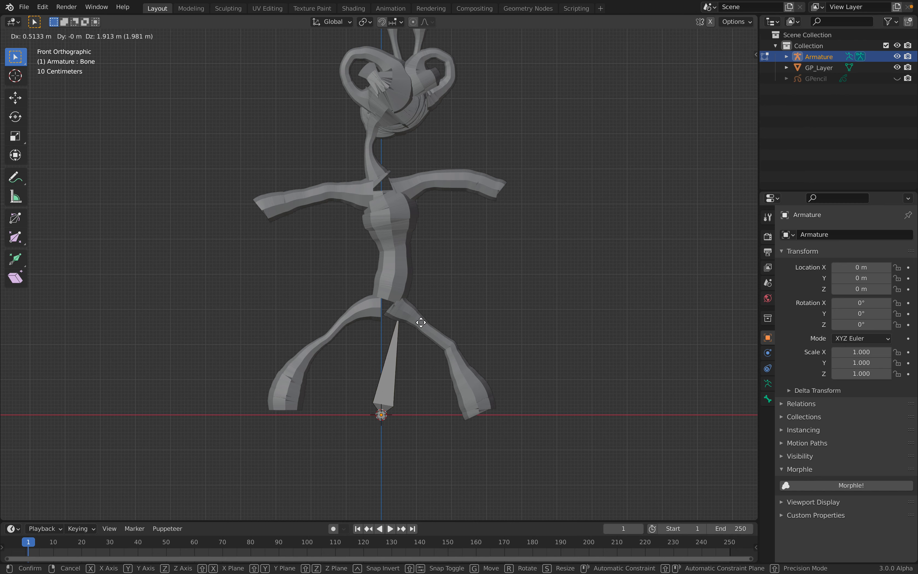
{"action": "left_click", "coordinate": [412, 322]}
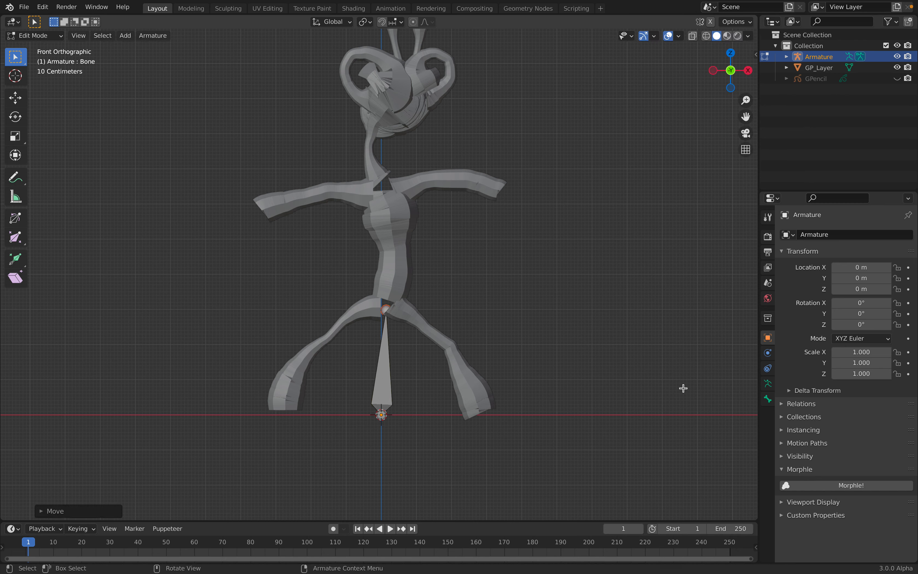
Step: Turn on bone Names and In Front in the armature's viewport display settings
{"action": "left_click", "coordinate": [768, 384]}
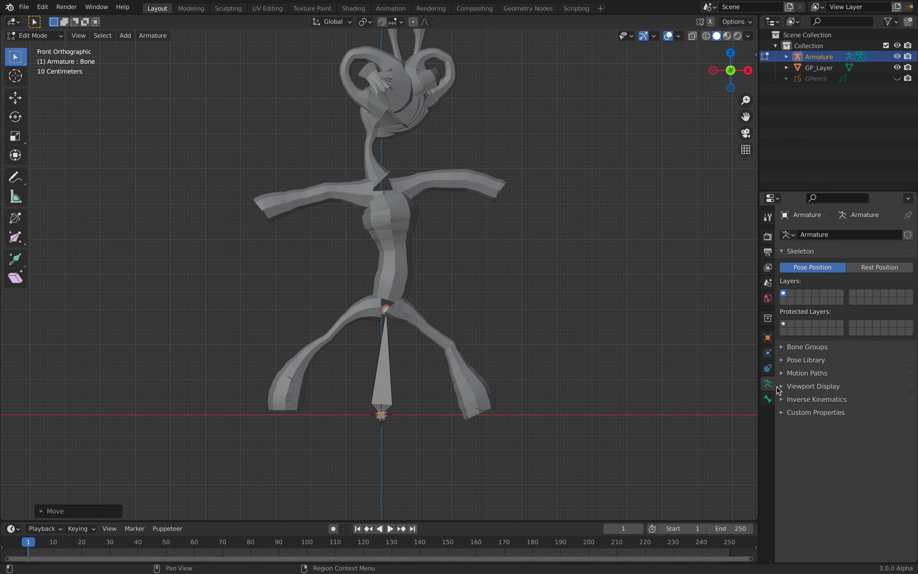
{"action": "left_click", "coordinate": [796, 387]}
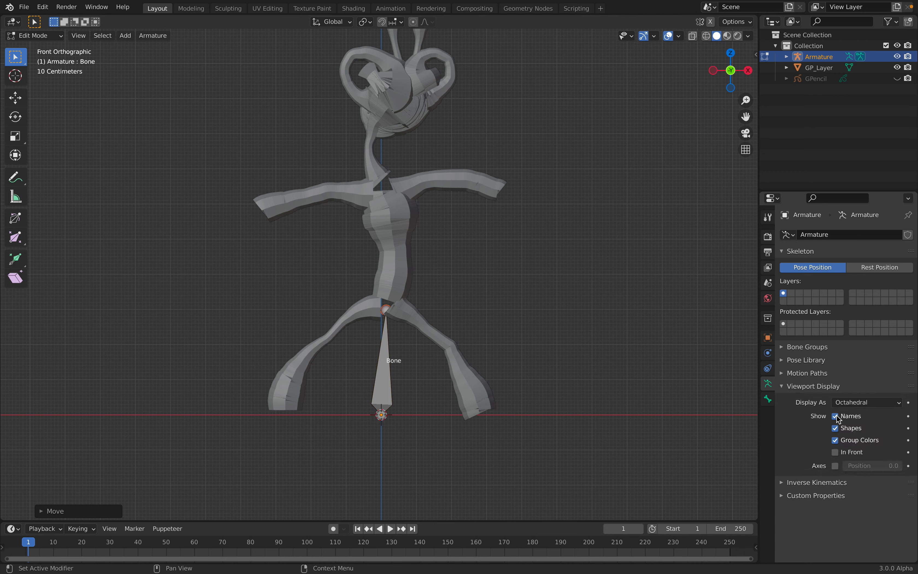
{"action": "left_click", "coordinate": [839, 452]}
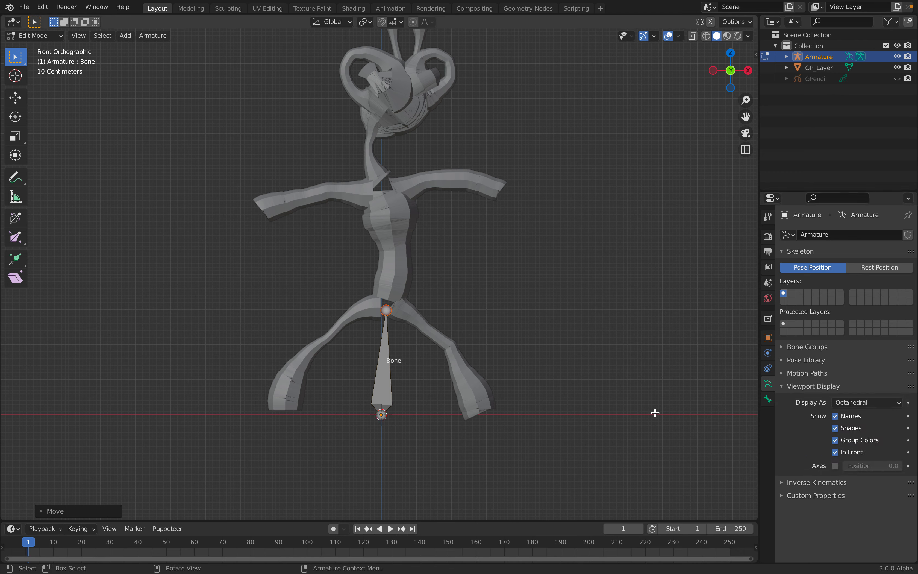
Step: Extrude three spine bones from the root bone's tip at the crotch up through the torso to the shoulders
{"action": "key", "text": "e"}
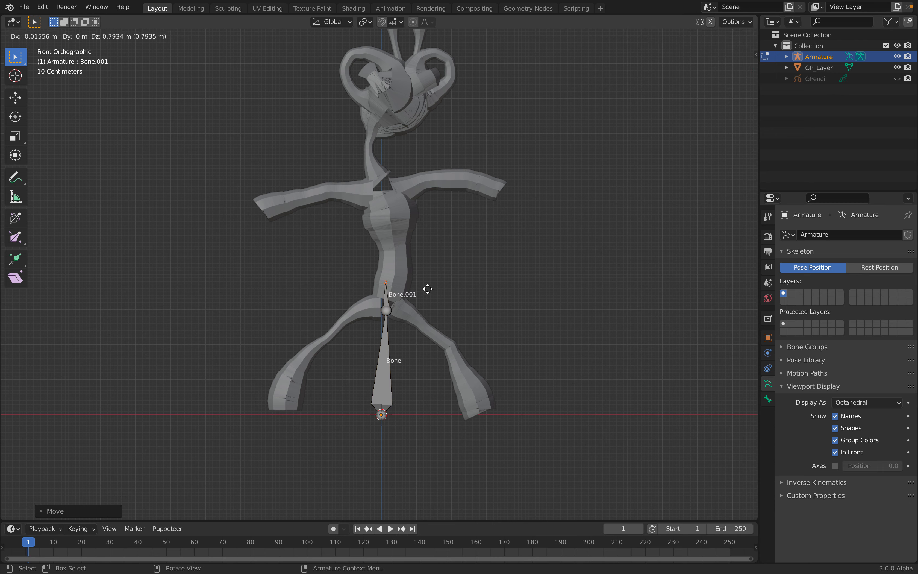
{"action": "left_click", "coordinate": [435, 279]}
{"action": "key", "text": "e"}
{"action": "left_click", "coordinate": [435, 246]}
{"action": "key", "text": "e"}
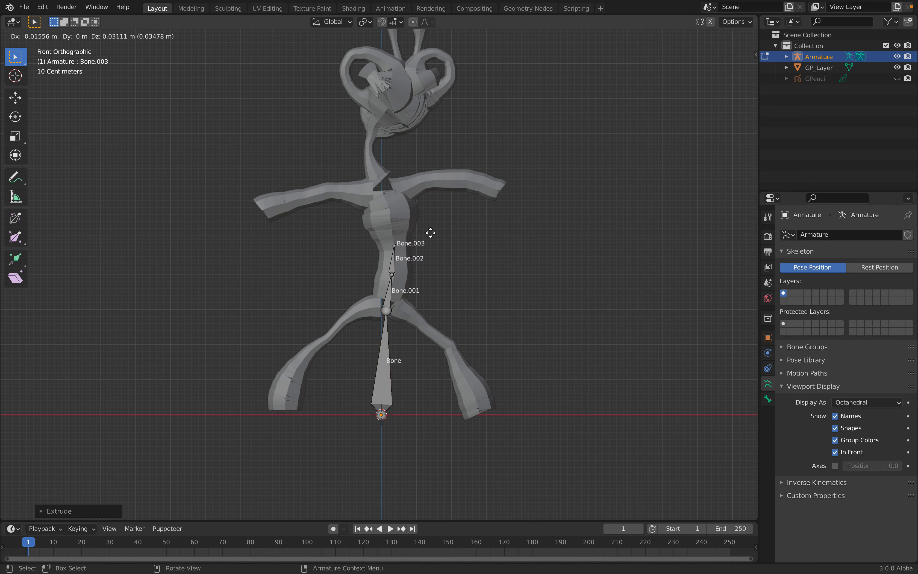
{"action": "left_click", "coordinate": [423, 186]}
Step: Extrude three bones from the top of the spine along the character's left arm to the hand
{"action": "key", "text": "e"}
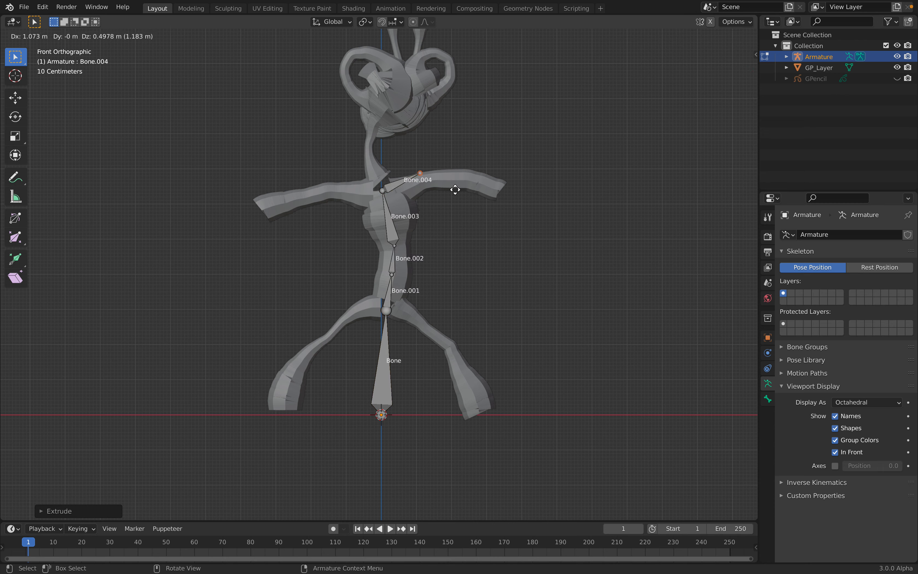
{"action": "left_click", "coordinate": [467, 193]}
{"action": "key", "text": "e"}
{"action": "left_click", "coordinate": [505, 197]}
{"action": "key", "text": "e"}
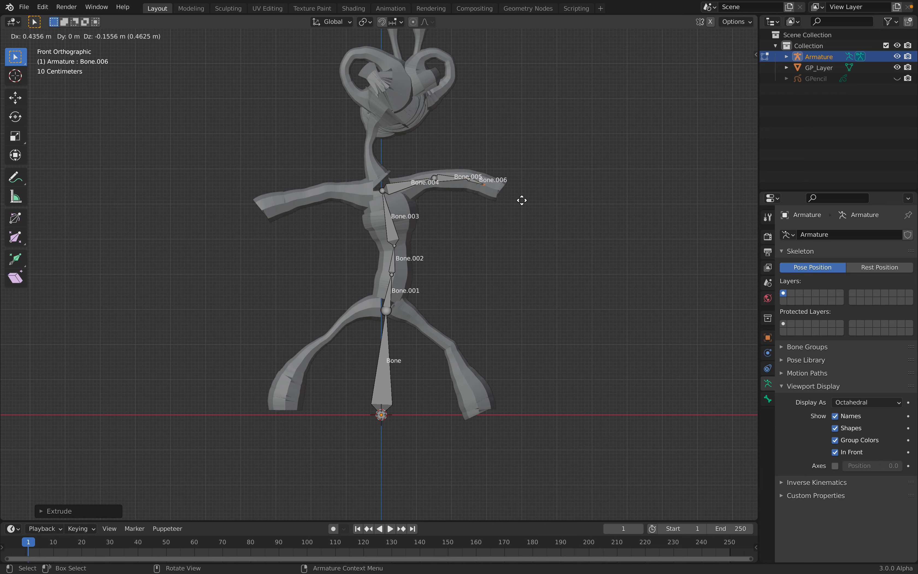
{"action": "left_click", "coordinate": [535, 207]}
Step: Extrude three bones from the top of the spine along the character's right arm to the hand
{"action": "left_click", "coordinate": [382, 190]}
{"action": "key", "text": "e"}
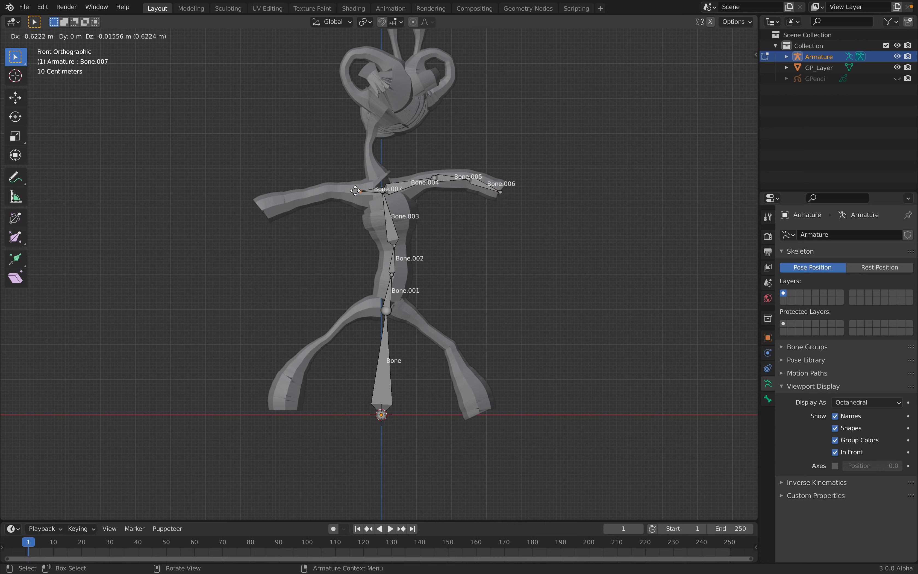
{"action": "left_click", "coordinate": [346, 190]}
{"action": "key", "text": "e"}
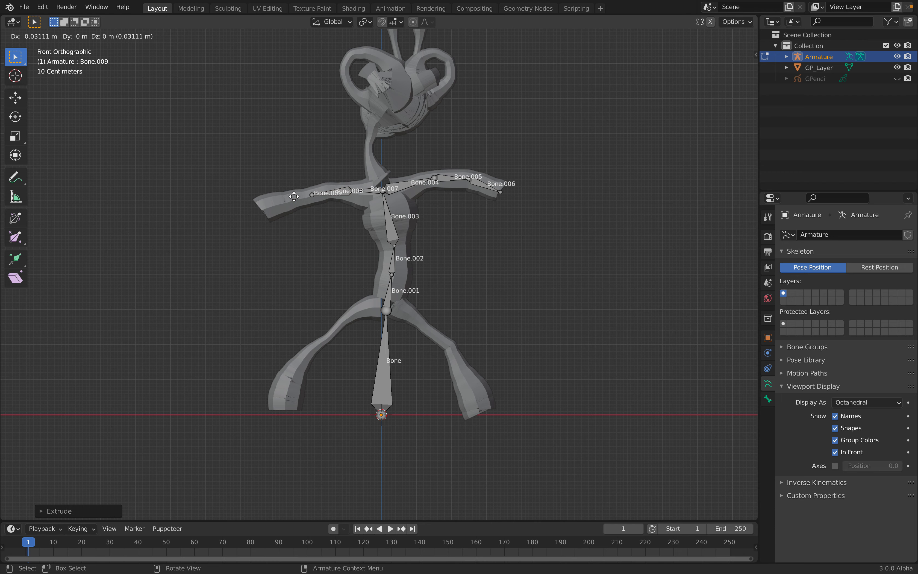
{"action": "left_click", "coordinate": [264, 209]}
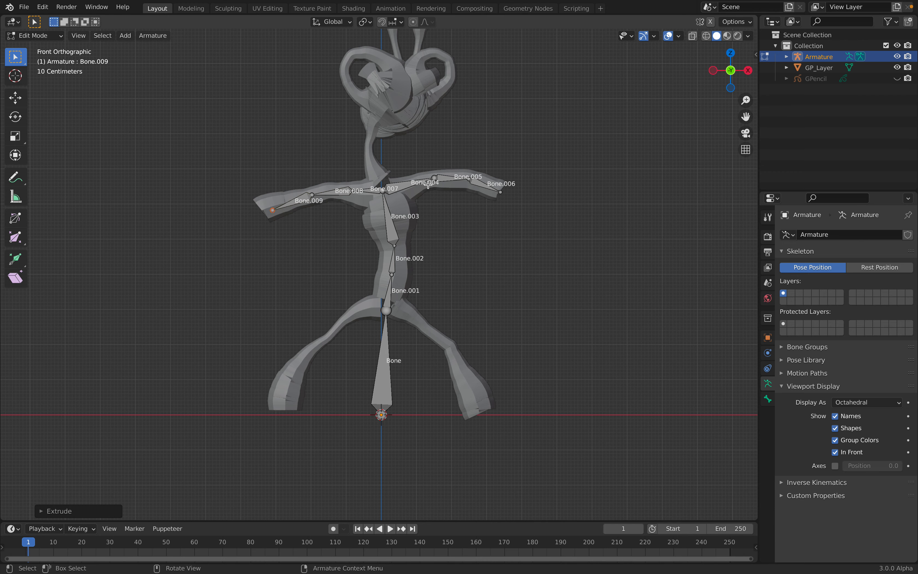
Step: Extrude two bones from the crotch joint down the character's left leg, bending at the knee
{"action": "scroll", "coordinate": [429, 184], "scroll_direction": "up", "scroll_amount": 4}
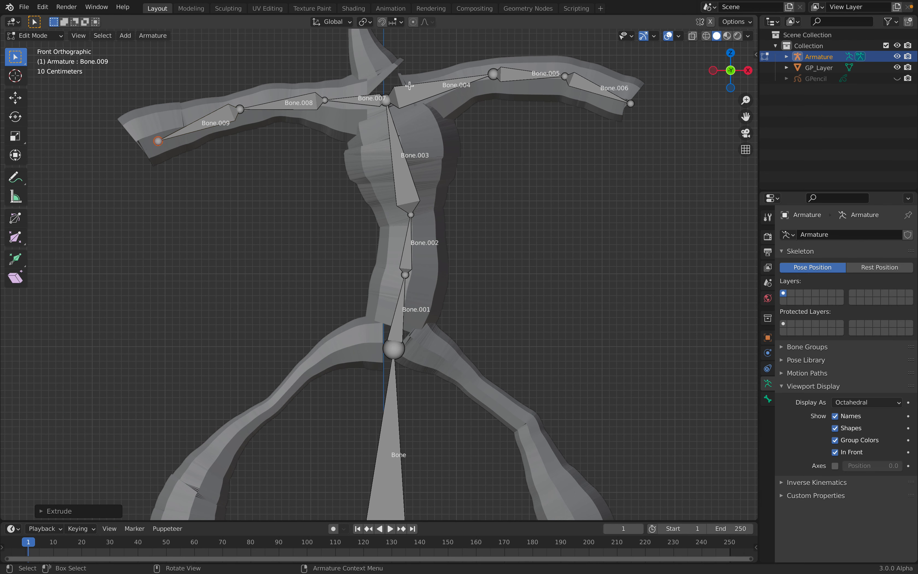
{"action": "scroll", "coordinate": [291, 179], "scroll_direction": "down", "scroll_amount": 3}
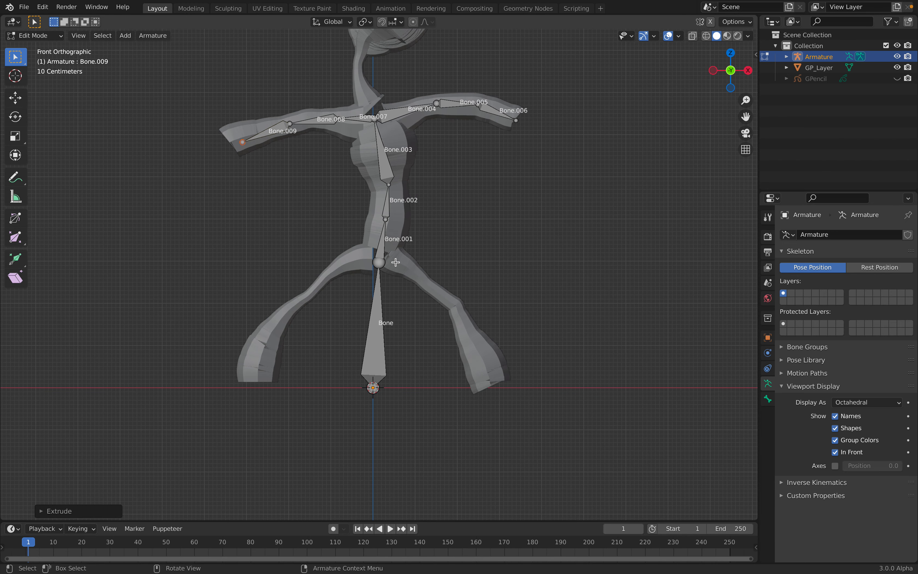
{"action": "scroll", "coordinate": [387, 262], "scroll_direction": "up", "scroll_amount": 1}
{"action": "left_click", "coordinate": [389, 260]}
{"action": "key", "text": "e"}
{"action": "left_click", "coordinate": [475, 308]}
{"action": "key", "text": "e"}
{"action": "left_click", "coordinate": [521, 405]}
Step: Extrude two bones from the crotch joint down the character's right leg, bending at the knee
{"action": "left_click", "coordinate": [374, 261]}
{"action": "key", "text": "e"}
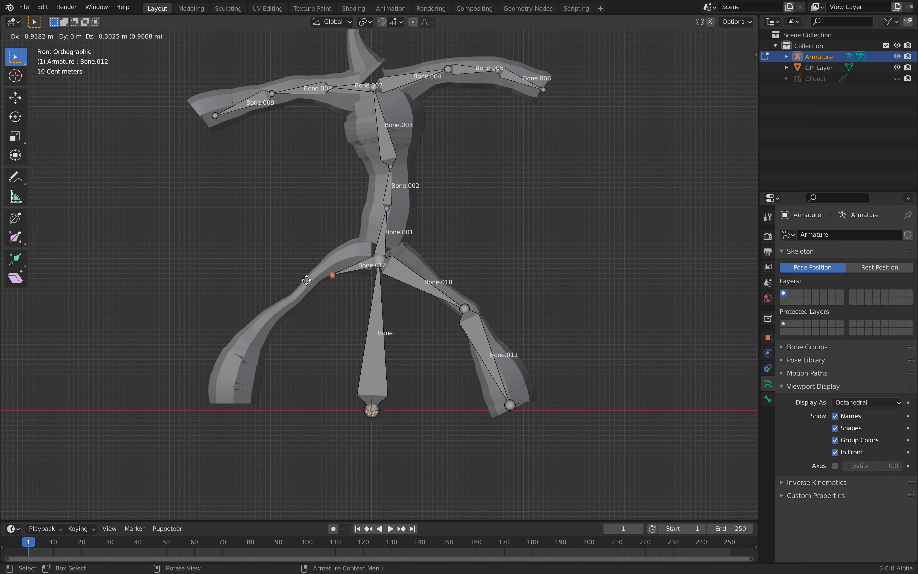
{"action": "left_click", "coordinate": [288, 301]}
{"action": "key", "text": "e"}
{"action": "left_click", "coordinate": [223, 398]}
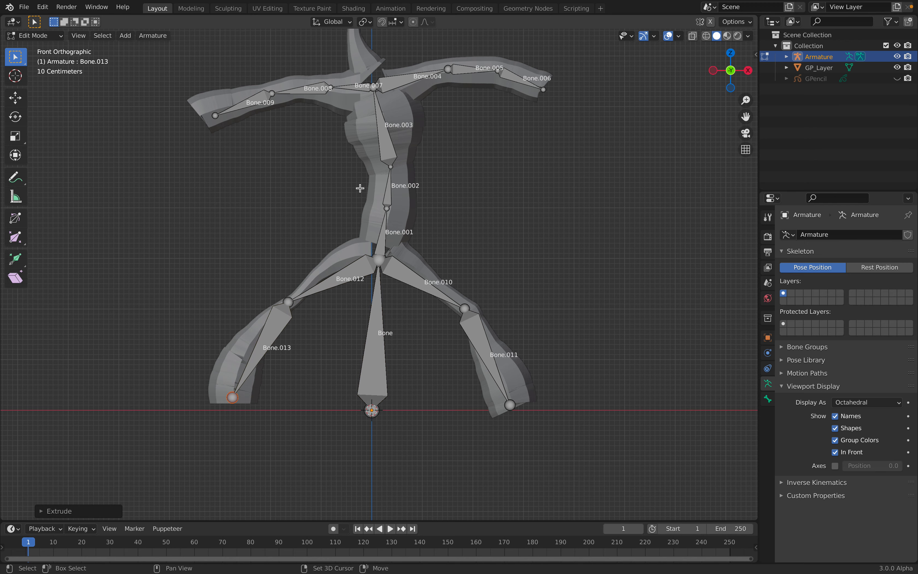
Step: Extrude three bones from the top of the spine through the neck and into the centre of the head
{"action": "middle_click_drag", "start_coordinate": [358, 184], "coordinate": [365, 273], "text": "shift"}
{"action": "left_click", "coordinate": [365, 184]}
{"action": "middle_click_drag", "start_coordinate": [404, 184], "coordinate": [404, 283], "text": "shift"}
{"action": "key", "text": "e"}
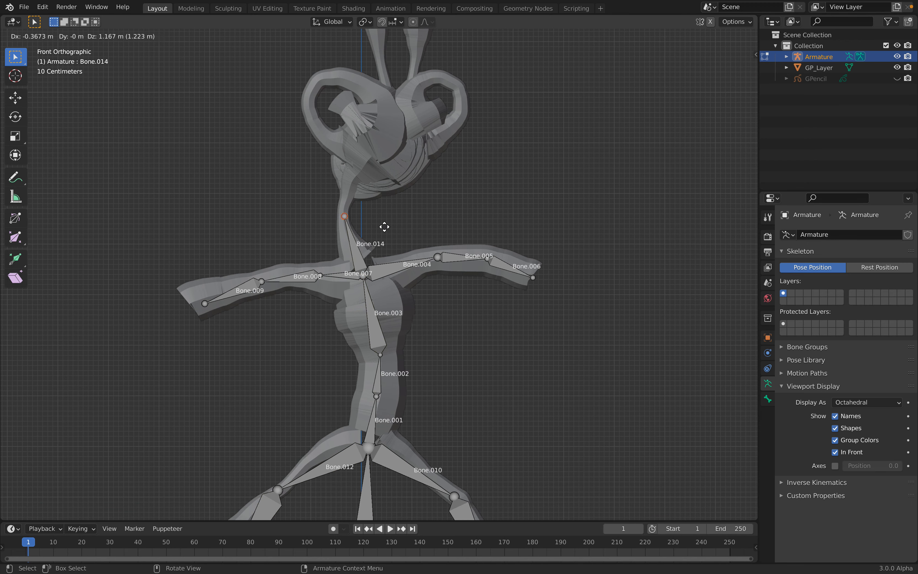
{"action": "left_click", "coordinate": [383, 222]}
{"action": "key", "text": "e"}
{"action": "left_click", "coordinate": [396, 161]}
{"action": "key", "text": "e"}
{"action": "left_click", "coordinate": [444, 110]}
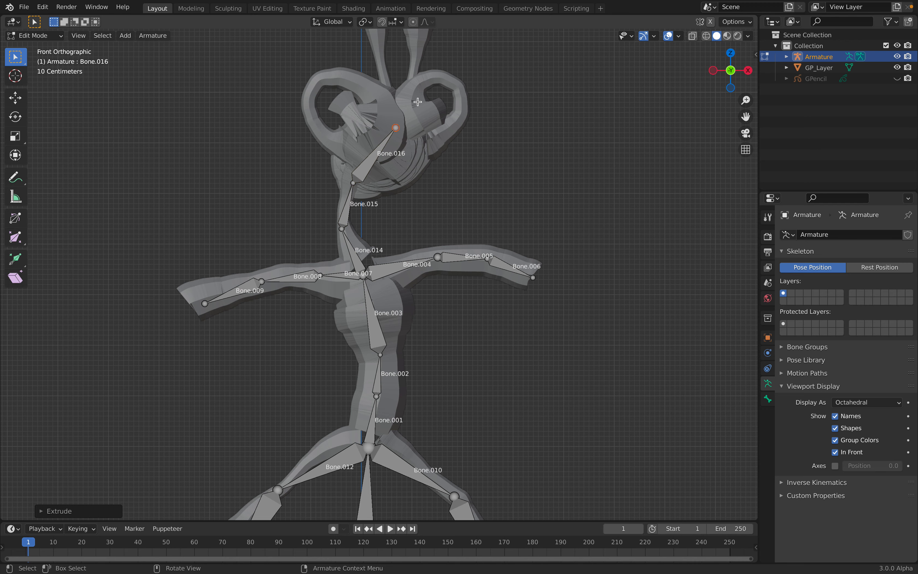
Step: Extrude three bones from the head joint up through the stalk on the character's right
{"action": "middle_click_drag", "start_coordinate": [410, 90], "coordinate": [389, 205], "text": "shift"}
{"action": "key", "text": "e"}
{"action": "left_click", "coordinate": [374, 163]}
{"action": "key", "text": "e"}
{"action": "left_click", "coordinate": [371, 119]}
{"action": "key", "text": "e"}
{"action": "left_click", "coordinate": [367, 92]}
Step: Extrude three bones from the head joint up through the stalk on the character's left
{"action": "left_click", "coordinate": [375, 237]}
{"action": "key", "text": "e"}
{"action": "left_click", "coordinate": [404, 170]}
{"action": "key", "text": "e"}
{"action": "left_click", "coordinate": [410, 142]}
{"action": "key", "text": "e"}
{"action": "left_click", "coordinate": [412, 113]}
Step: Extrude one short bone from the head joint into each of the two eyes
{"action": "left_click", "coordinate": [377, 242]}
{"action": "key", "text": "e"}
{"action": "left_click", "coordinate": [393, 235]}
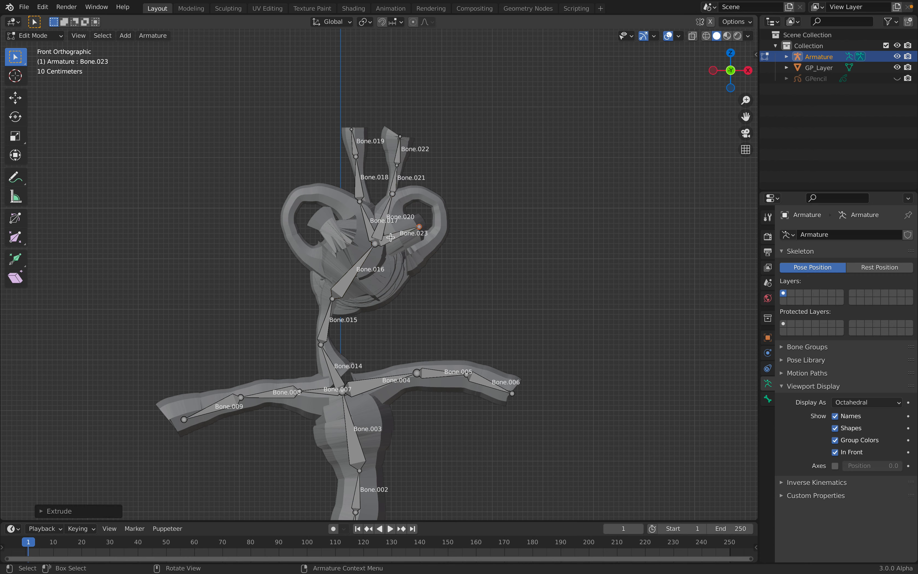
{"action": "left_click", "coordinate": [375, 243]}
{"action": "key", "text": "e"}
{"action": "left_click", "coordinate": [364, 241]}
Step: Leave the armature's Edit Mode and examine the character mesh's geometry in its own Edit Mode
{"action": "middle_click_drag", "start_coordinate": [353, 242], "coordinate": [35, 68]}
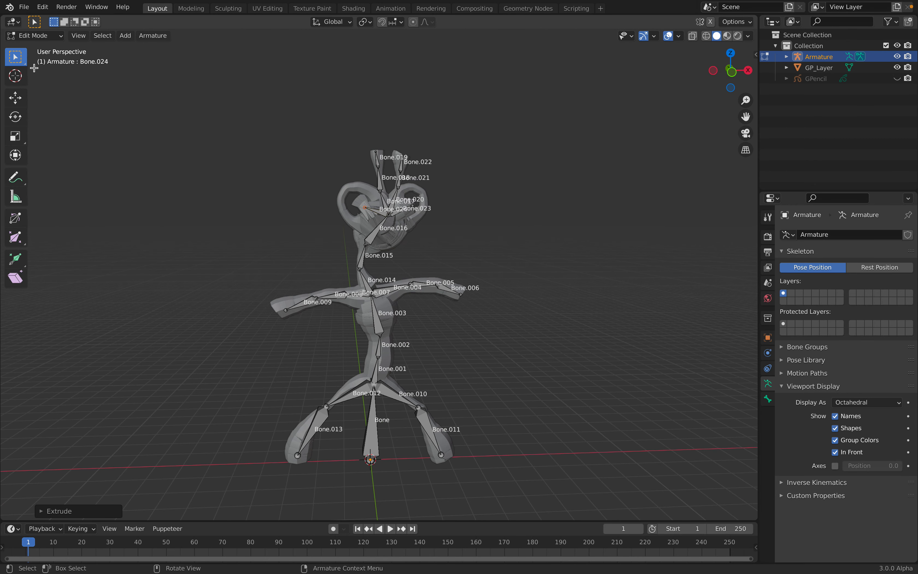
{"action": "key", "text": "Tab"}
{"action": "left_click", "coordinate": [339, 215]}
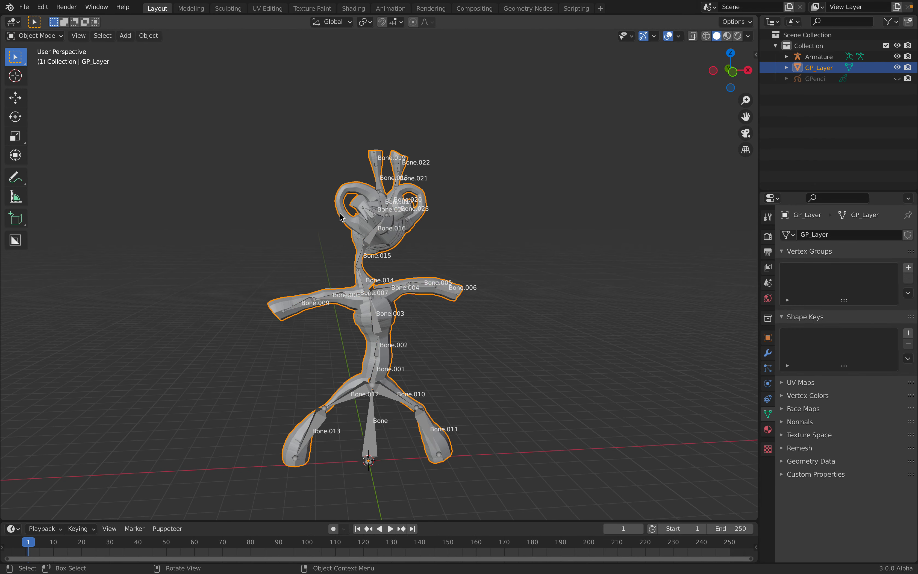
{"action": "key", "text": "Tab"}
{"action": "key", "text": "Tab"}
{"action": "key", "text": "Tab"}
{"action": "scroll", "coordinate": [343, 245], "scroll_direction": "up", "scroll_amount": 4}
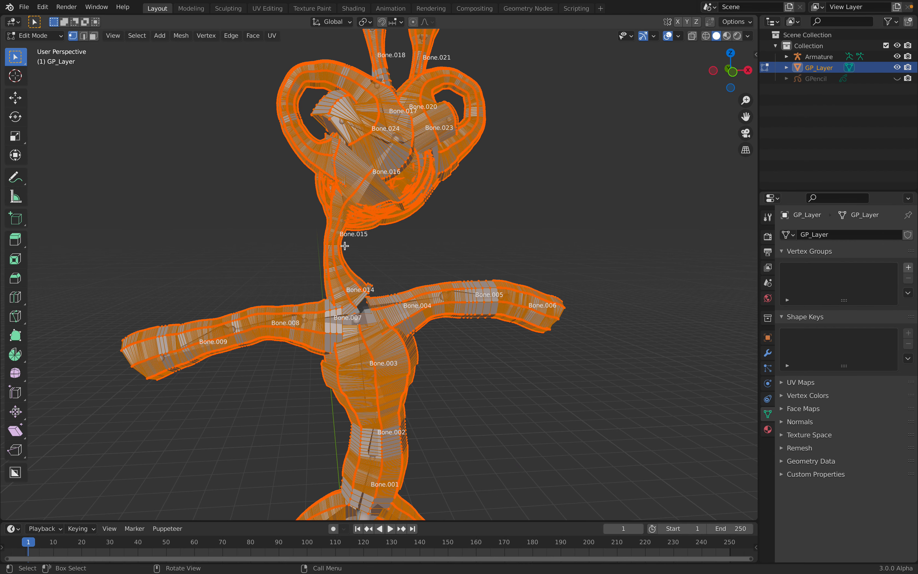
{"action": "scroll", "coordinate": [380, 235], "scroll_direction": "down", "scroll_amount": 3}
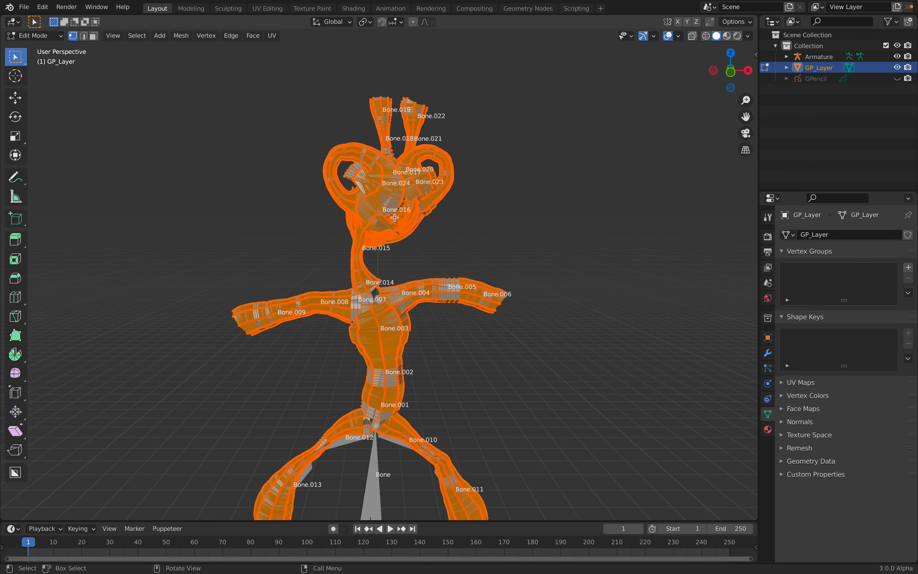
{"action": "key", "text": "Tab"}
{"action": "scroll", "coordinate": [398, 209], "scroll_direction": "down", "scroll_amount": 2}
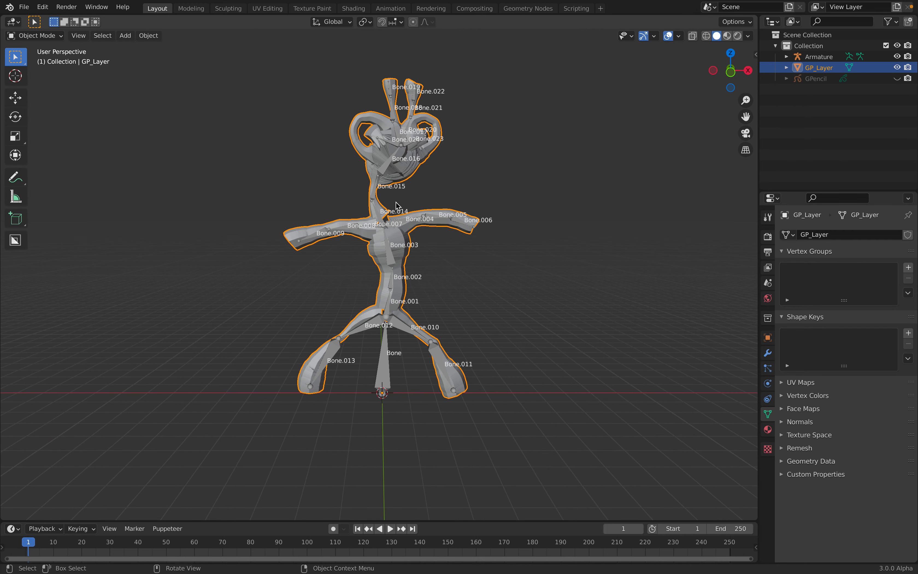
Step: Deselect the character mesh in the Front Orthographic view and save the file
{"action": "key", "text": "KP_5"}
{"action": "left_click", "coordinate": [732, 71]}
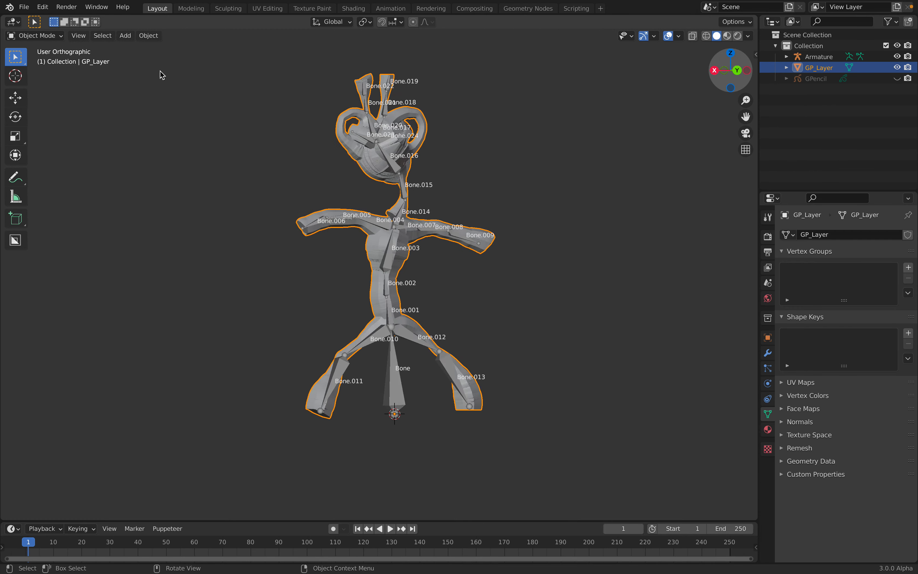
{"action": "left_click", "coordinate": [40, 36]}
{"action": "left_click", "coordinate": [324, 199]}
{"action": "key", "text": "ctrl+s"}
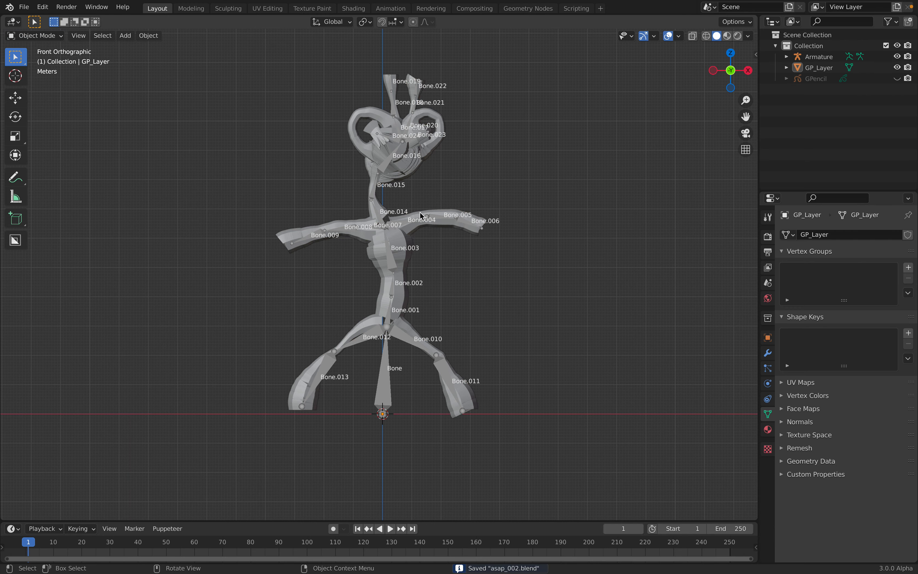
Step: Parent the character mesh to the armature with automatic weights and return to the Front Orthographic view
{"action": "left_click", "coordinate": [434, 212]}
{"action": "middle_click_drag", "start_coordinate": [434, 212], "coordinate": [434, 245]}
{"action": "left_click", "coordinate": [423, 237], "text": "shift"}
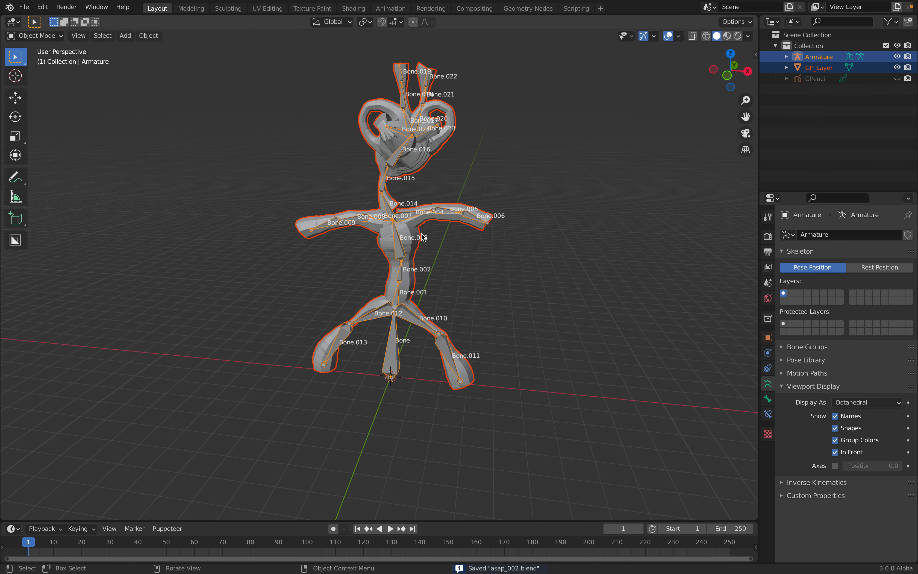
{"action": "key", "text": "super+p"}
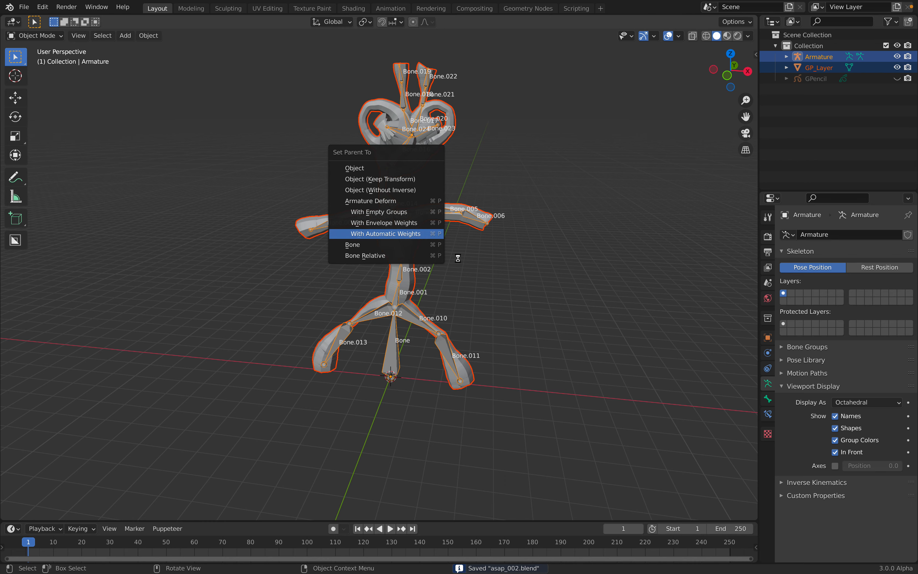
{"action": "middle_click_drag", "start_coordinate": [422, 210], "coordinate": [598, 137]}
{"action": "left_click", "coordinate": [731, 73]}
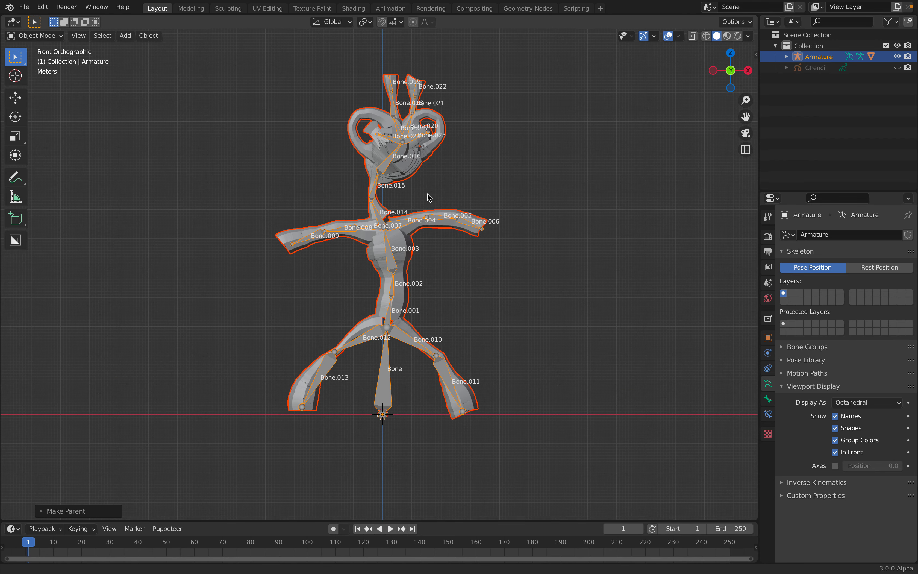
Step: Deselect the objects and switch the armature to Pose Mode
{"action": "left_click", "coordinate": [192, 111]}
{"action": "left_click", "coordinate": [56, 39]}
{"action": "left_click", "coordinate": [28, 73]}
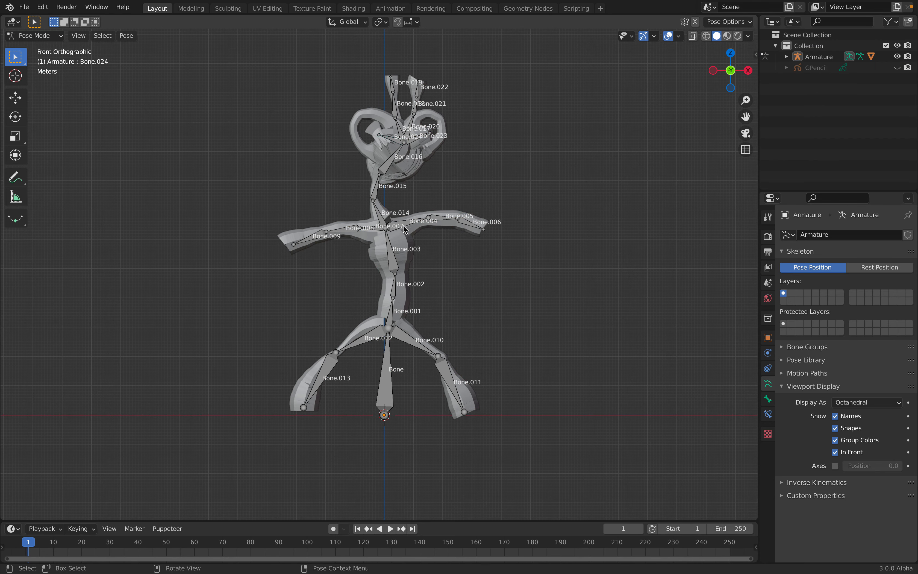
Step: Rotate the bones of the character's left arm so that the forearm and hand point upward
{"action": "key", "text": "r"}
{"action": "left_click", "coordinate": [502, 255]}
{"action": "left_click", "coordinate": [454, 230]}
{"action": "key", "text": "r"}
{"action": "left_click", "coordinate": [478, 221]}
{"action": "left_click", "coordinate": [474, 217]}
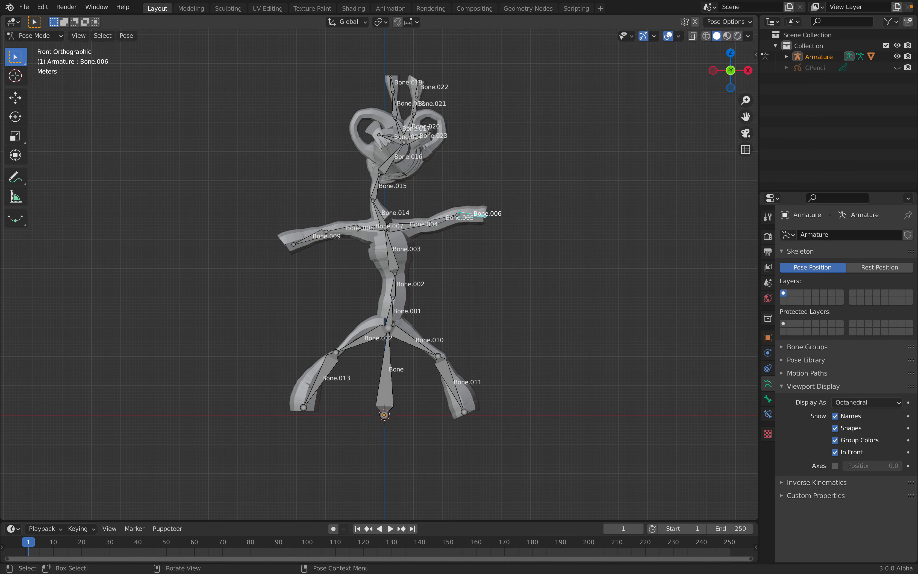
{"action": "key", "text": "r"}
{"action": "left_click", "coordinate": [503, 173]}
Step: Rotate the bones of the character's right arm to raise the arm
{"action": "left_click", "coordinate": [358, 229]}
{"action": "key", "text": "r"}
{"action": "left_click", "coordinate": [318, 231]}
{"action": "left_click", "coordinate": [317, 226]}
{"action": "key", "text": "r"}
{"action": "left_click", "coordinate": [304, 209]}
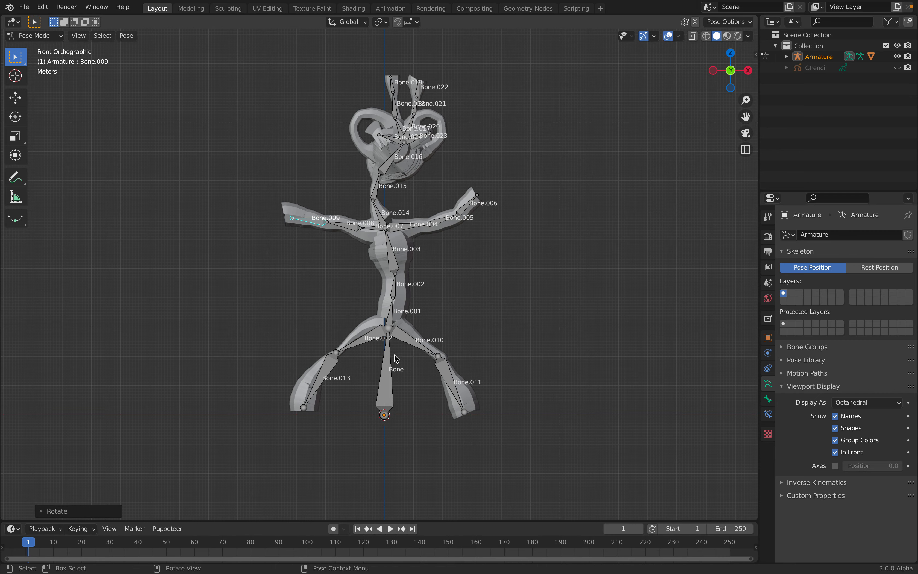
Step: Try moving the root bone to test how the character follows the rig
{"action": "middle_click_drag", "start_coordinate": [398, 357], "coordinate": [373, 378]}
{"action": "left_click", "coordinate": [395, 369]}
{"action": "key", "text": "g"}
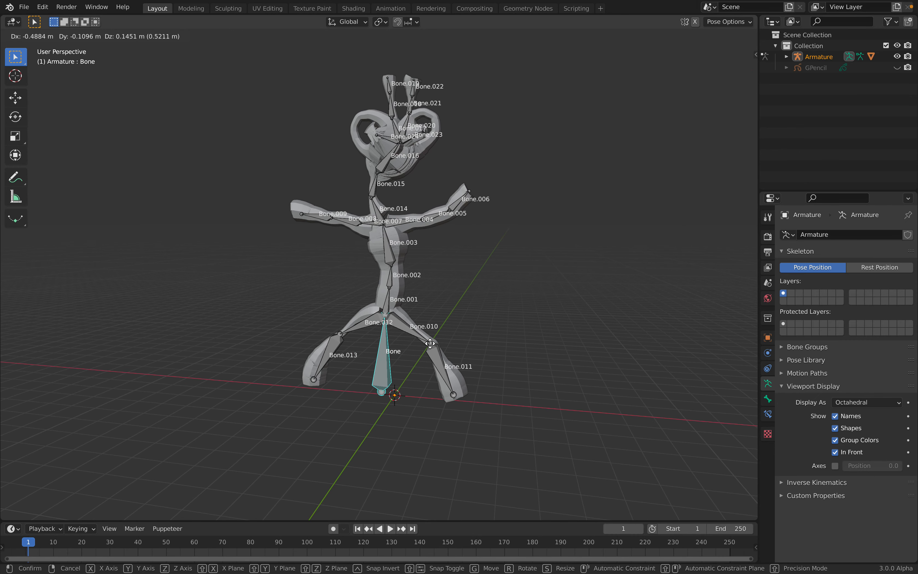
{"action": "right_click", "coordinate": [432, 343]}
Step: End the root bone movement test and switch the armature to Edit Mode
{"action": "middle_click_drag", "start_coordinate": [433, 343], "coordinate": [447, 365]}
{"action": "left_click", "coordinate": [448, 370]}
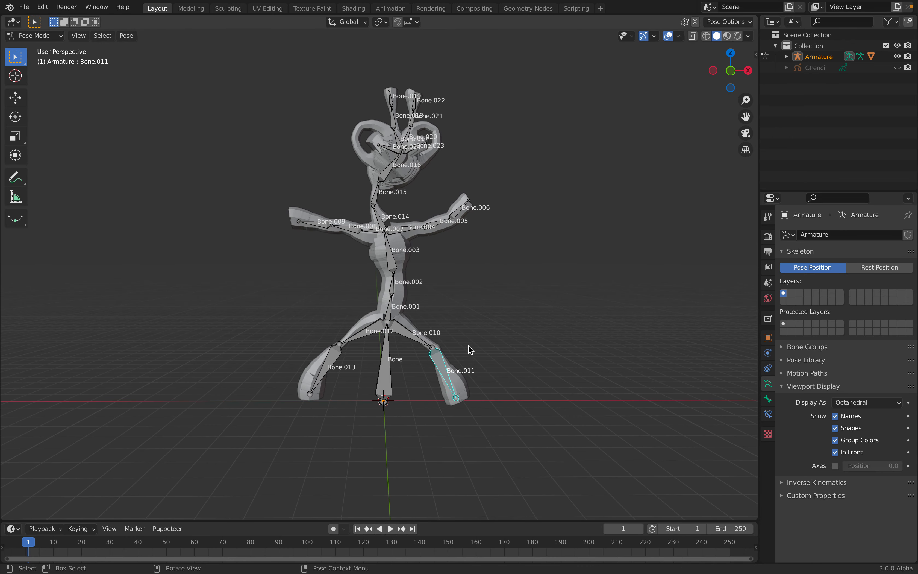
{"action": "scroll", "coordinate": [456, 355], "scroll_direction": "up", "scroll_amount": 2}
{"action": "left_click", "coordinate": [34, 36]}
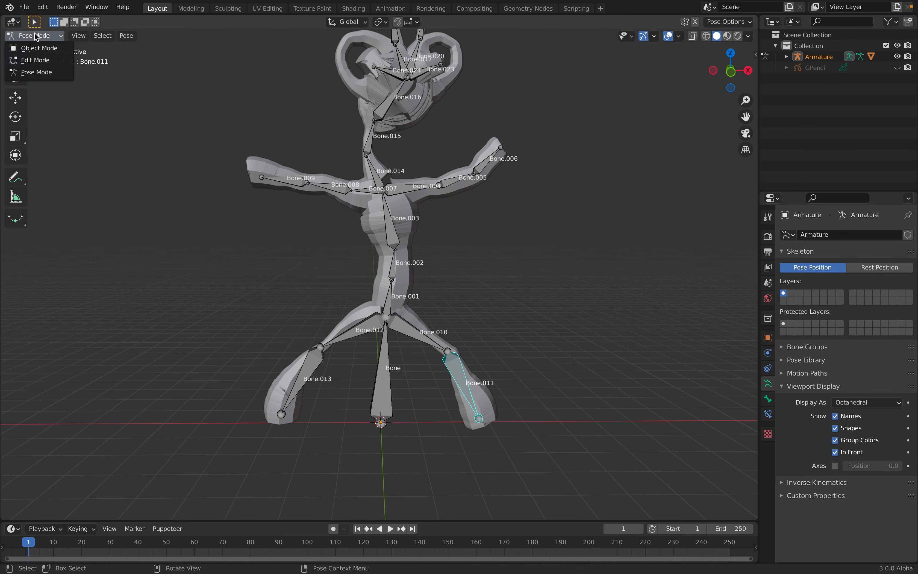
{"action": "left_click", "coordinate": [38, 61]}
Step: Extrude a foot bone along the global Y axis from the lower end of Bone.011 and Bone.013
{"action": "middle_click_drag", "start_coordinate": [520, 373], "coordinate": [457, 359]}
{"action": "left_click", "coordinate": [468, 401]}
{"action": "middle_click_drag", "start_coordinate": [467, 401], "coordinate": [374, 337]}
{"action": "left_click", "coordinate": [288, 345]}
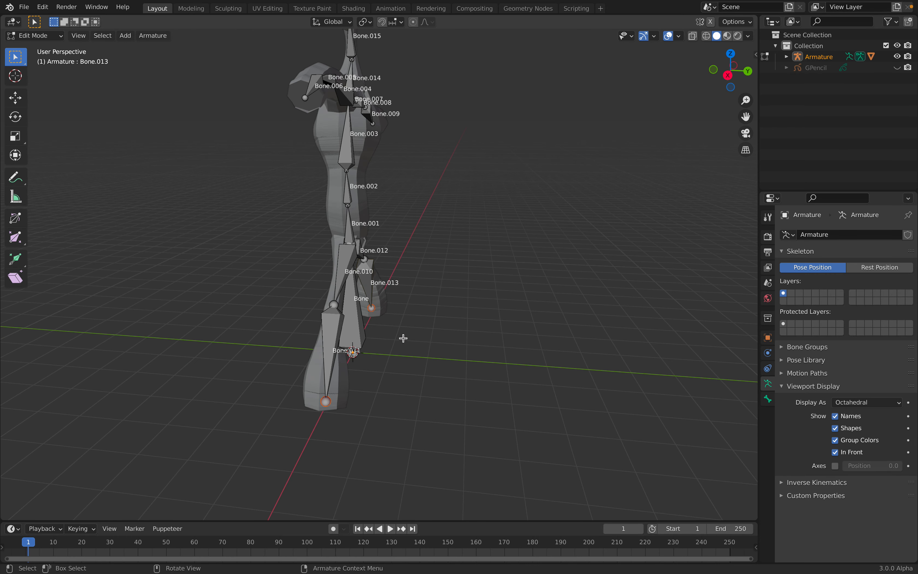
{"action": "key", "text": "e"}
{"action": "key", "text": "y"}
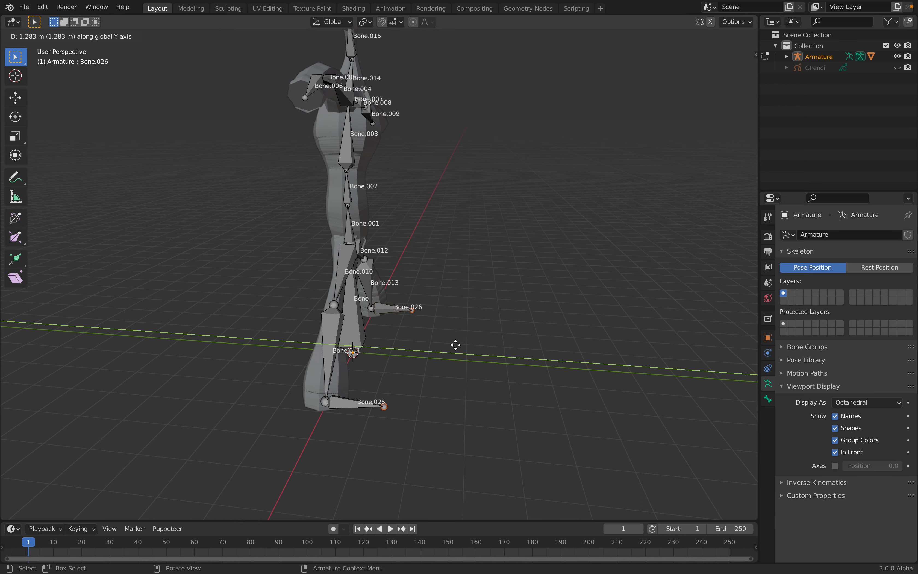
{"action": "left_click", "coordinate": [446, 340]}
Step: Disconnect foot bone Bone.026 from the end of leg bone Bone.013 while keeping it parented
{"action": "middle_click_drag", "start_coordinate": [446, 340], "coordinate": [428, 315]}
{"action": "left_click", "coordinate": [432, 307]}
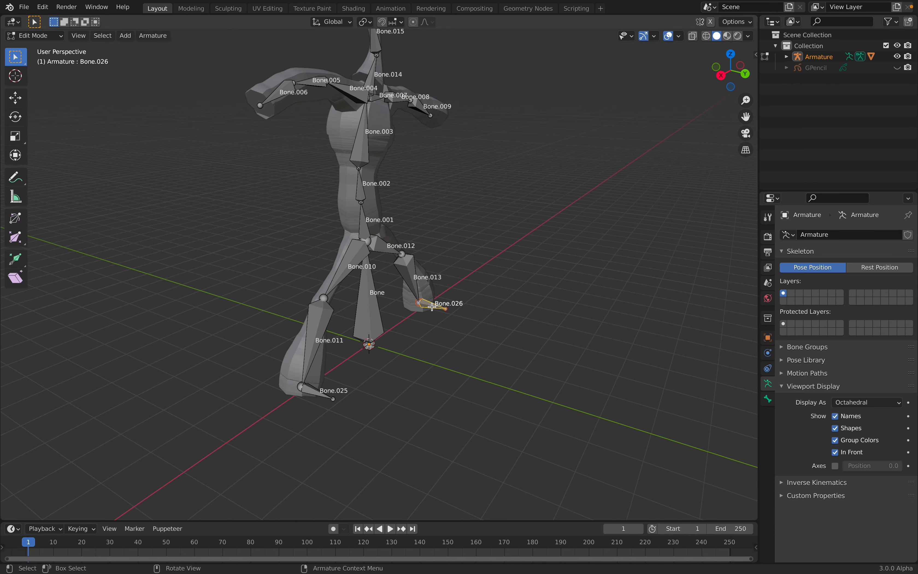
{"action": "left_click", "coordinate": [318, 388], "text": "shift"}
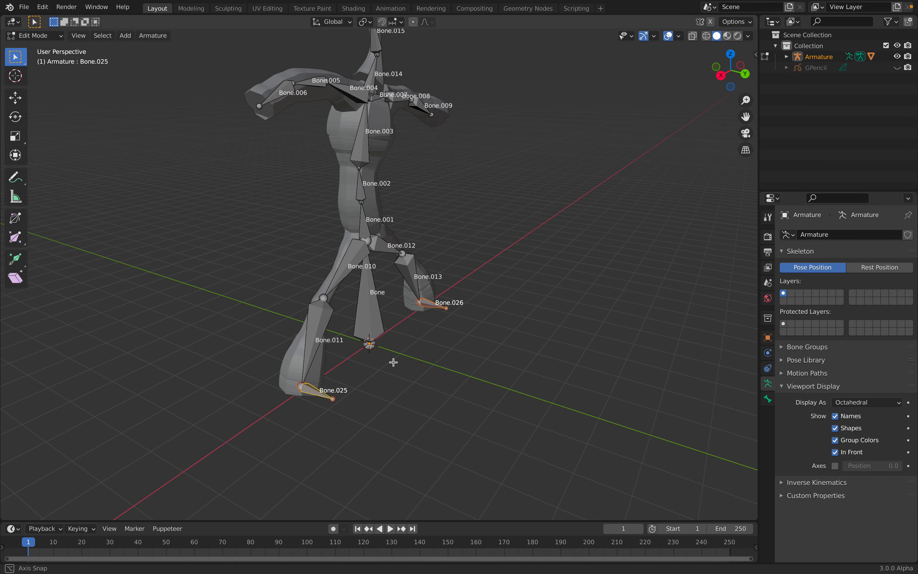
{"action": "right_click", "coordinate": [437, 306]}
{"action": "mouse_move", "coordinate": [436, 305]}
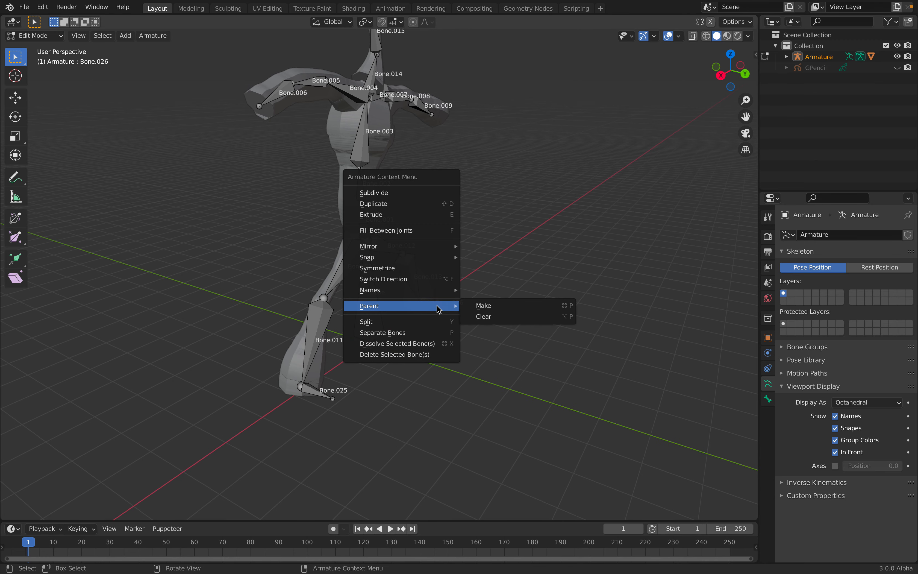
{"action": "left_click", "coordinate": [492, 316]}
{"action": "left_click", "coordinate": [458, 318]}
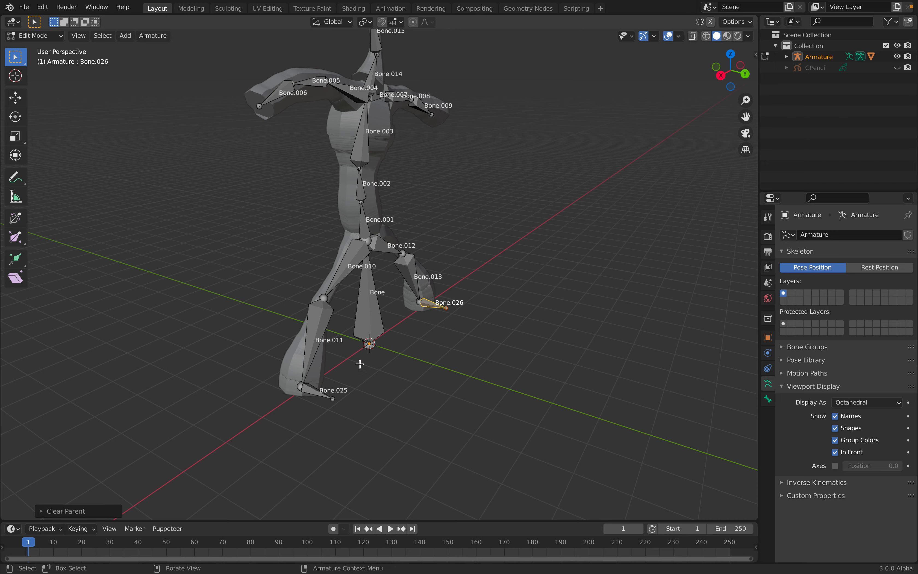
Step: Disconnect foot bone Bone.025 from the end of leg bone Bone.011 while keeping it parented
{"action": "middle_click_drag", "start_coordinate": [358, 365], "coordinate": [323, 393]}
{"action": "left_click", "coordinate": [325, 397]}
{"action": "right_click", "coordinate": [326, 397]}
{"action": "right_click", "coordinate": [325, 397]}
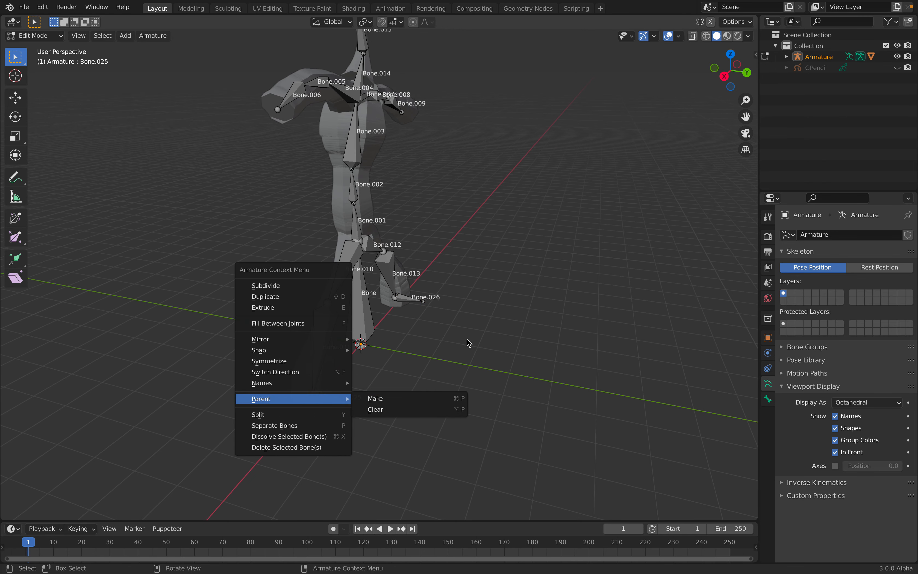
{"action": "mouse_move", "coordinate": [307, 398]}
{"action": "left_click", "coordinate": [375, 410]}
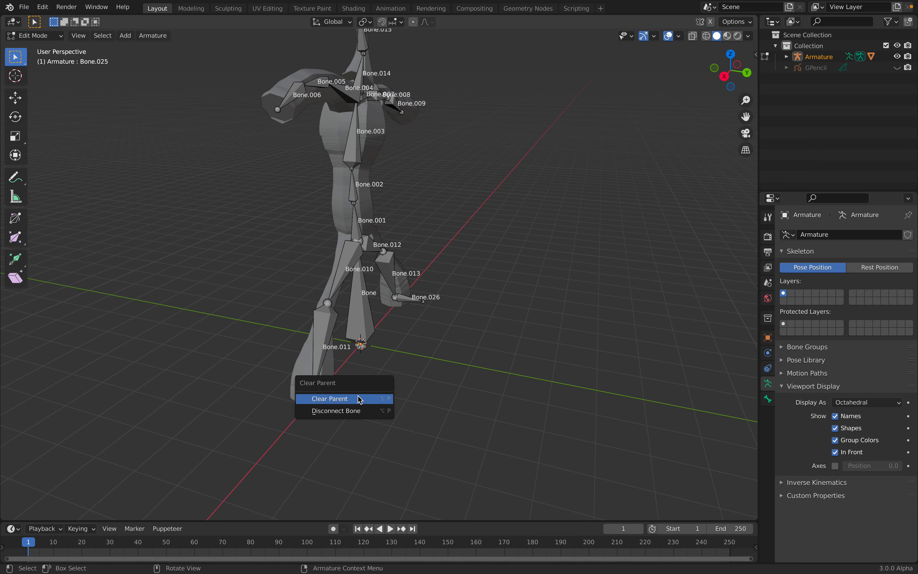
{"action": "left_click", "coordinate": [360, 413]}
Step: Switch the armature to Pose Mode and try moving Bone.026 and Bone.025 away from the feet
{"action": "left_click", "coordinate": [38, 35]}
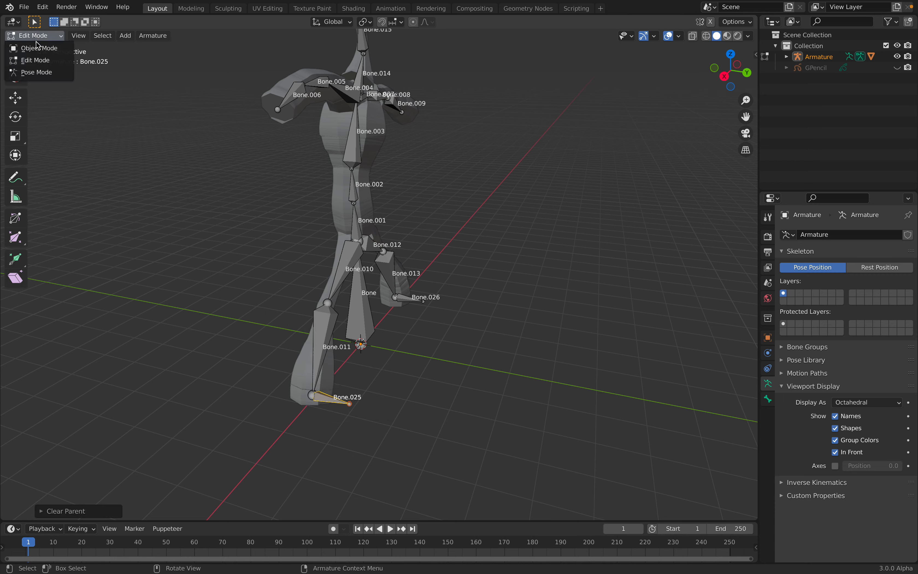
{"action": "left_click", "coordinate": [39, 73]}
{"action": "left_click_drag", "start_coordinate": [422, 306], "coordinate": [480, 260]}
{"action": "left_click", "coordinate": [332, 398]}
{"action": "middle_click_drag", "start_coordinate": [375, 424], "coordinate": [424, 443]}
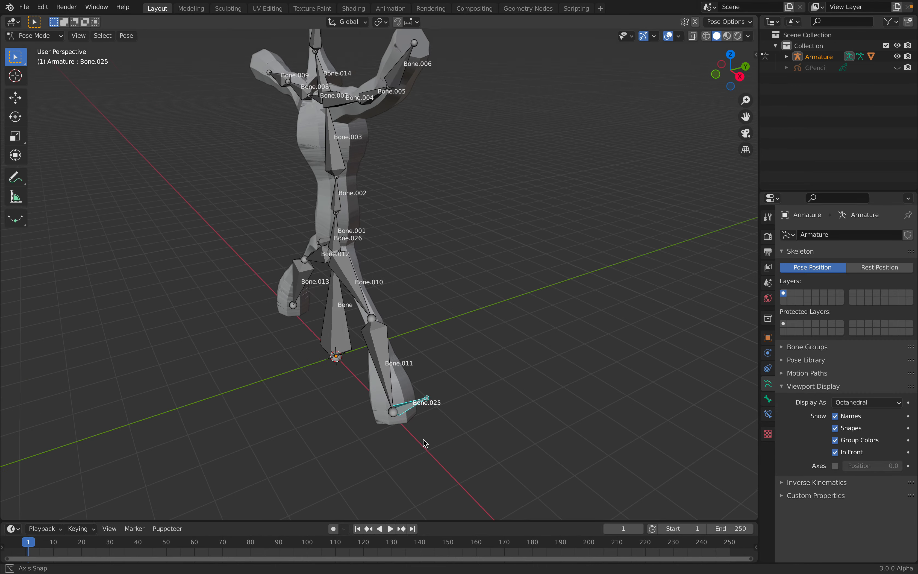
{"action": "key", "text": "g"}
{"action": "middle_click_drag", "start_coordinate": [366, 405], "coordinate": [510, 360]}
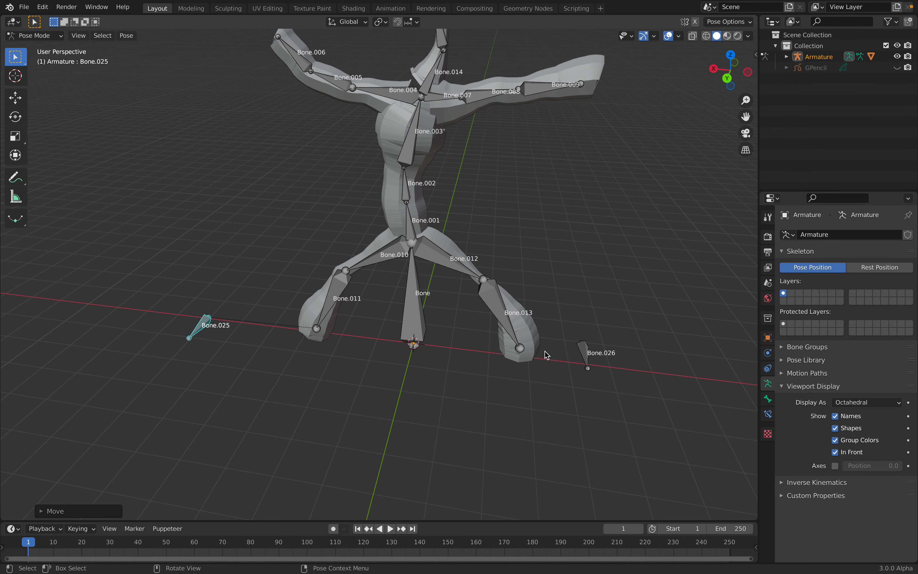
Step: Return Bone.025 and Bone.026 to their original positions at the ends of the legs
{"action": "left_click", "coordinate": [587, 356], "text": "shift"}
{"action": "middle_click_drag", "start_coordinate": [587, 356], "coordinate": [493, 334]}
{"action": "middle_click_drag", "start_coordinate": [63, 48], "coordinate": [489, 275]}
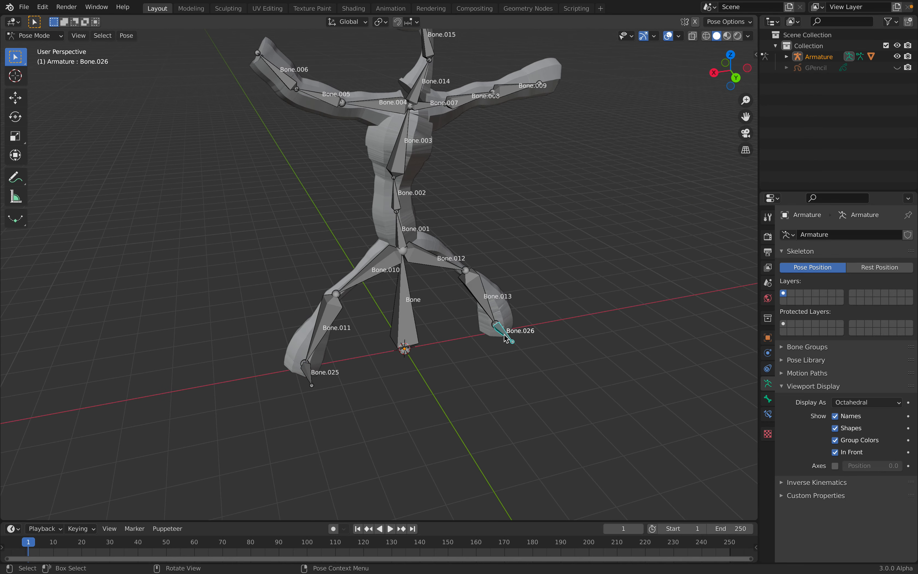
Step: Move Bone.026 and Bone.025 outward so that each sits apart from its foot
{"action": "left_click_drag", "start_coordinate": [505, 338], "coordinate": [582, 285]}
{"action": "left_click", "coordinate": [311, 372]}
{"action": "key", "text": "g"}
{"action": "left_click", "coordinate": [256, 328]}
Step: Add an Inverse Kinematics constraint to lower leg bone Bone.011
{"action": "middle_click_drag", "start_coordinate": [256, 328], "coordinate": [340, 325]}
{"action": "left_click", "coordinate": [334, 327]}
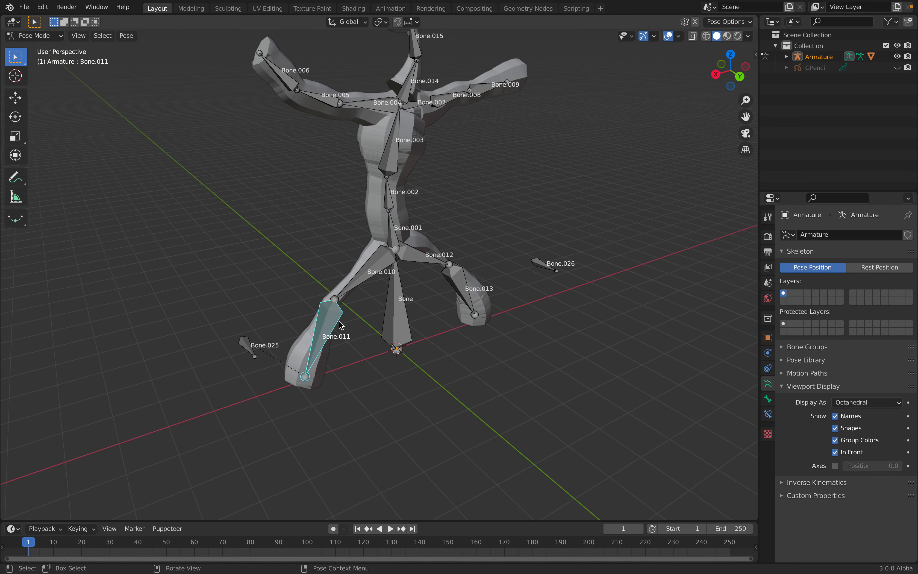
{"action": "middle_click_drag", "start_coordinate": [396, 348], "coordinate": [375, 350]}
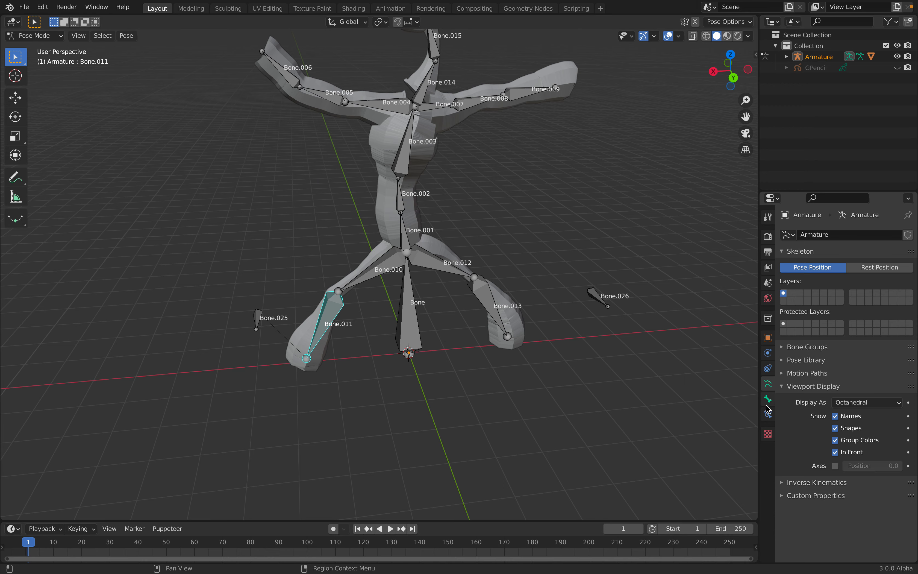
{"action": "left_click", "coordinate": [768, 414]}
{"action": "left_click", "coordinate": [831, 237]}
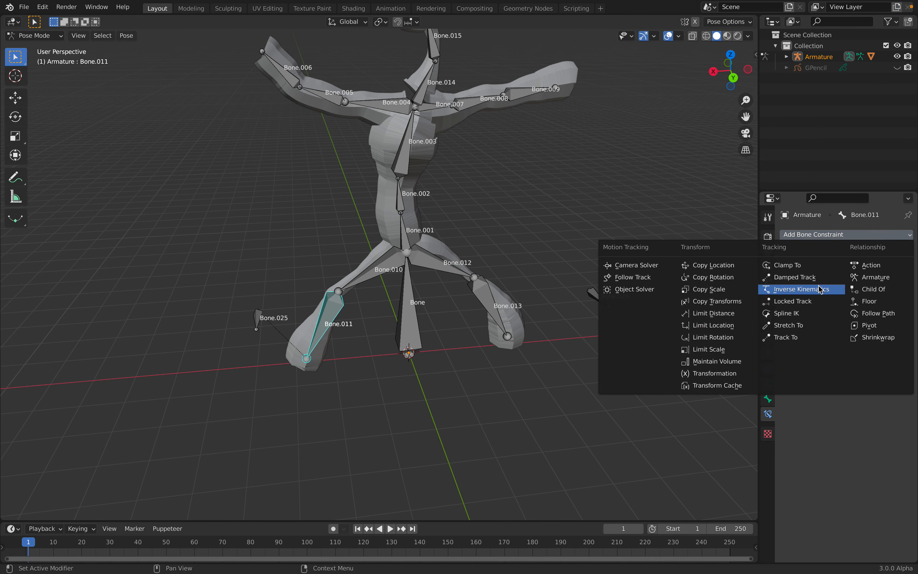
{"action": "left_click", "coordinate": [809, 290]}
Step: Switch to Edit Mode and extrude a bone about 1.26 m in the negative Y direction from both knee joints
{"action": "middle_click_drag", "start_coordinate": [376, 327], "coordinate": [399, 331]}
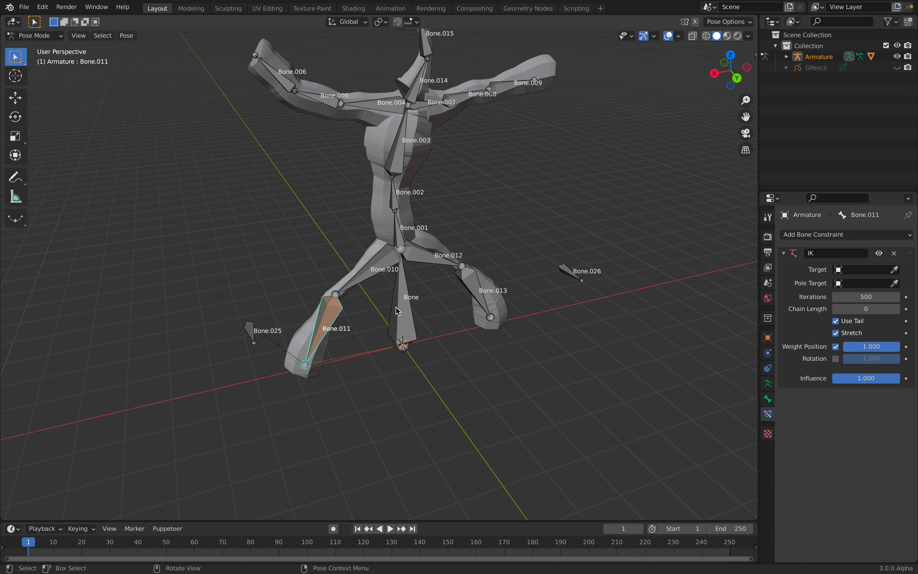
{"action": "middle_click_drag", "start_coordinate": [397, 309], "coordinate": [325, 308]}
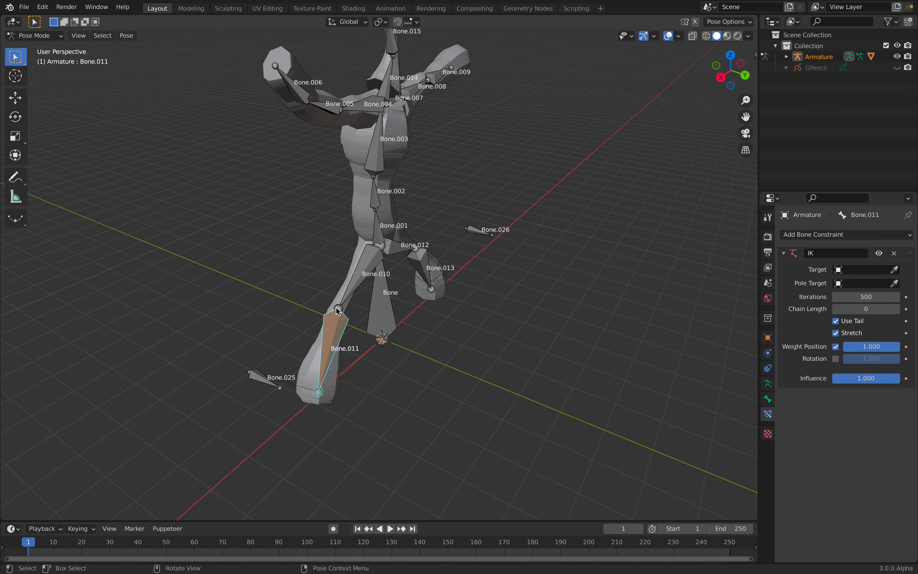
{"action": "left_click", "coordinate": [35, 38]}
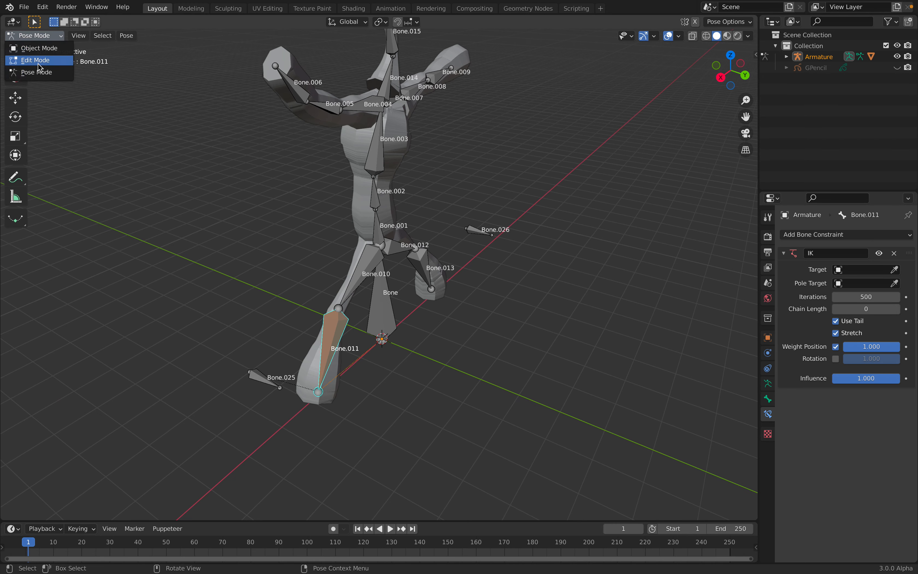
{"action": "left_click", "coordinate": [40, 61]}
{"action": "middle_click_drag", "start_coordinate": [171, 183], "coordinate": [403, 327]}
{"action": "left_click", "coordinate": [312, 253]}
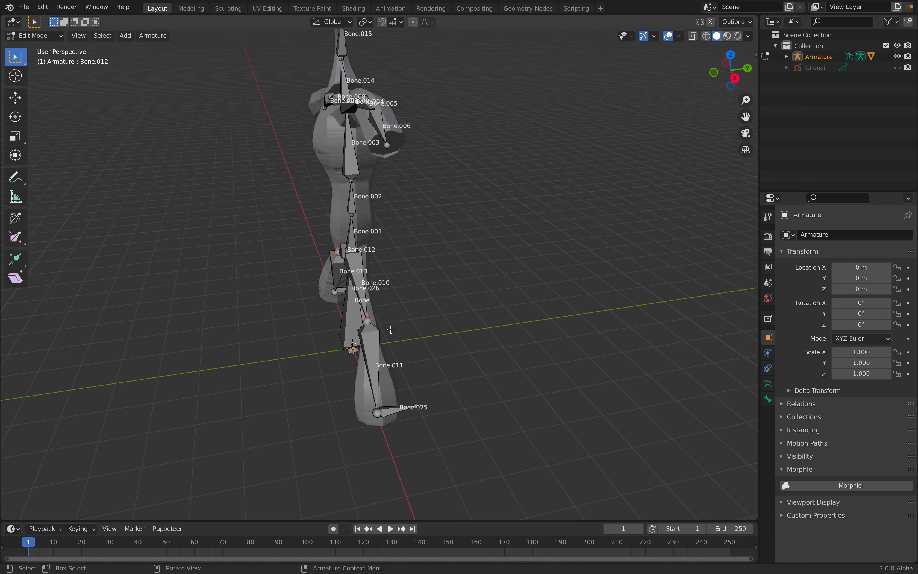
{"action": "key", "text": "e"}
{"action": "key", "text": "y"}
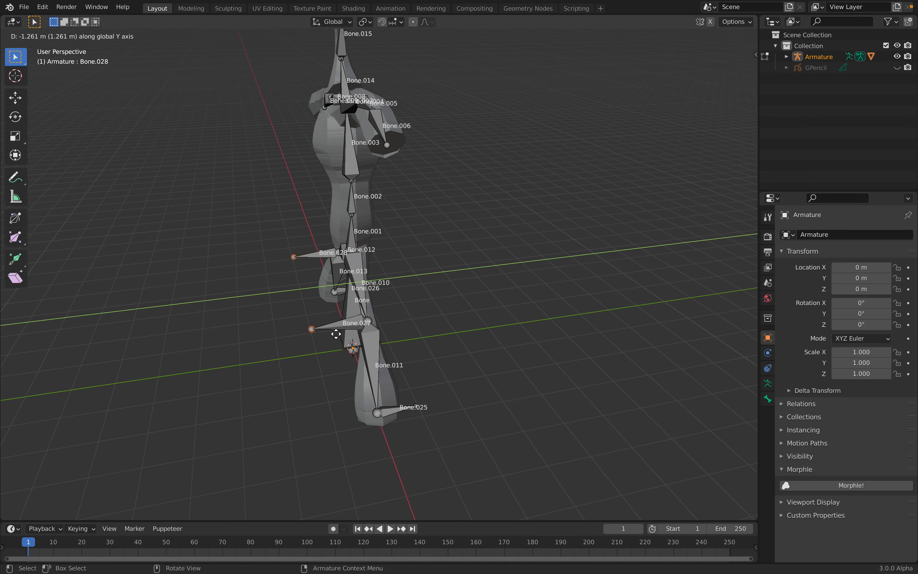
{"action": "left_click", "coordinate": [336, 334]}
Step: Disconnect knee bone Bone.027 from its parent bone while keeping it parented
{"action": "left_click", "coordinate": [330, 326]}
{"action": "right_click", "coordinate": [329, 328]}
{"action": "right_click", "coordinate": [330, 327]}
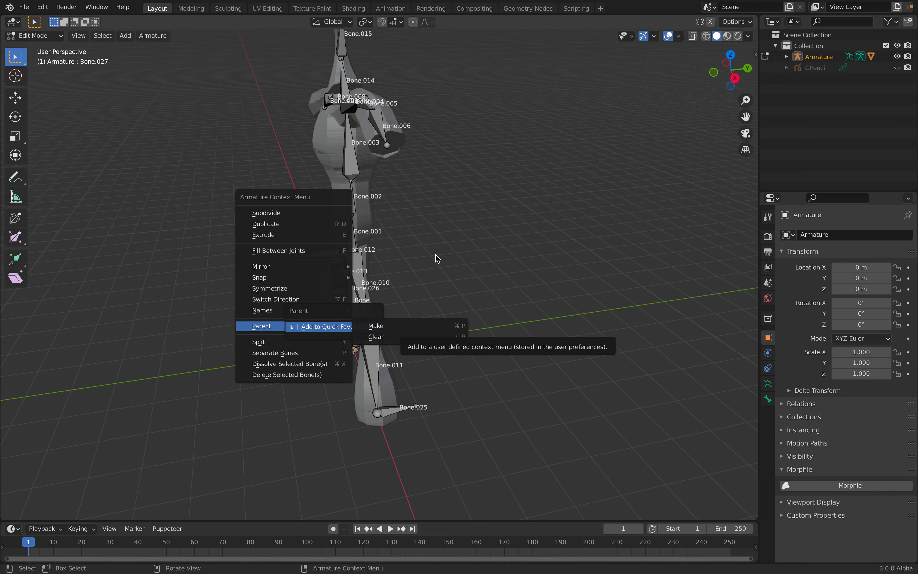
{"action": "left_click", "coordinate": [392, 337]}
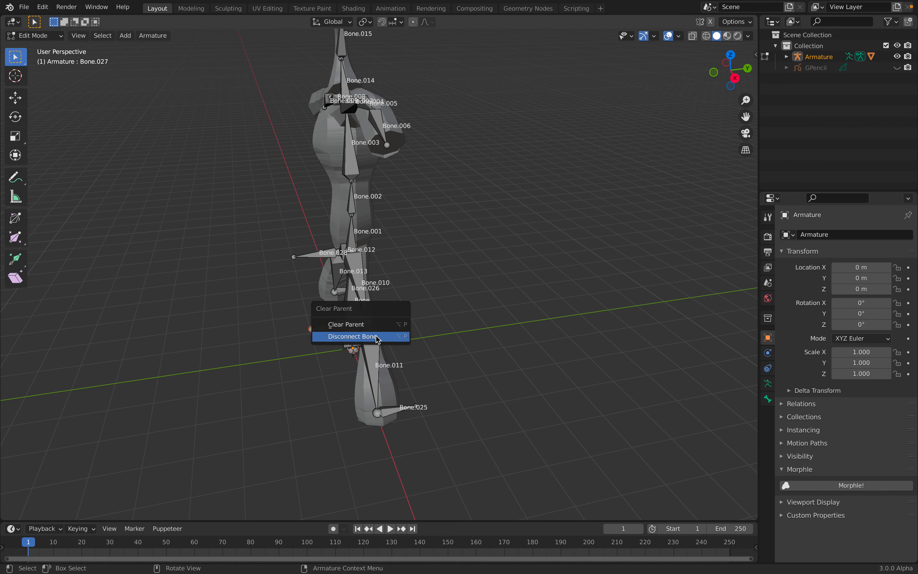
{"action": "left_click", "coordinate": [378, 337]}
Step: Disconnect knee bone Bone.028 from its parent bone while keeping it parented
{"action": "middle_click_drag", "start_coordinate": [378, 338], "coordinate": [305, 275]}
{"action": "left_click", "coordinate": [291, 263]}
{"action": "right_click", "coordinate": [293, 265]}
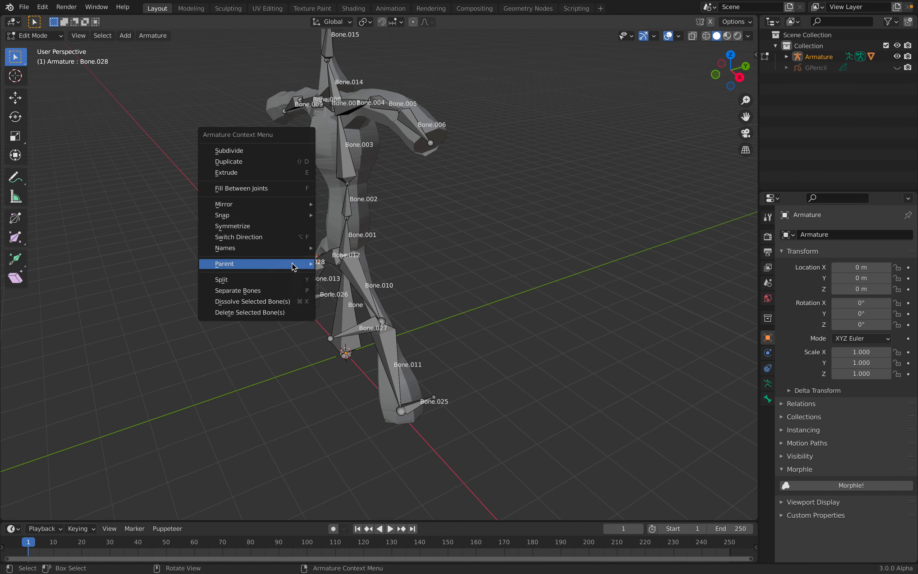
{"action": "right_click", "coordinate": [294, 266]}
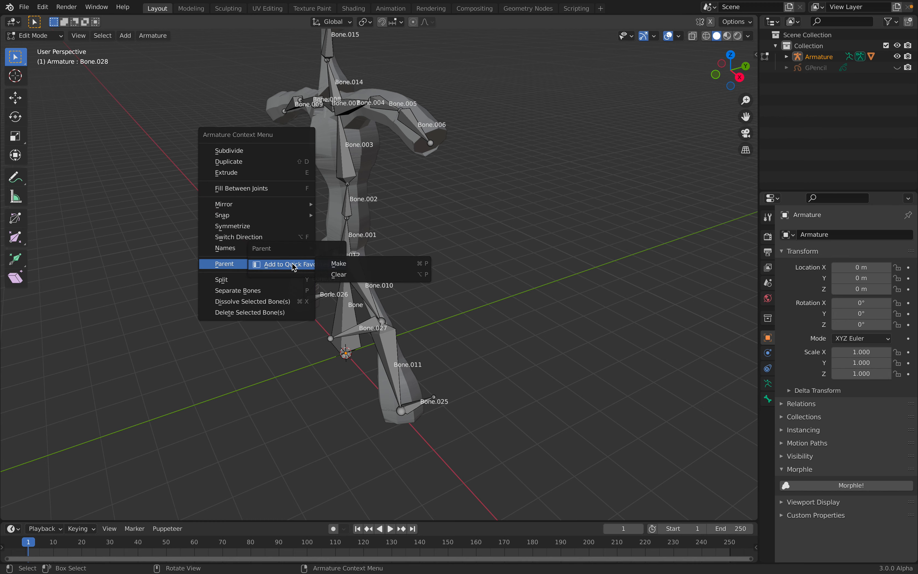
{"action": "left_click", "coordinate": [339, 276]}
{"action": "left_click", "coordinate": [323, 280]}
Step: Return to Pose Mode and set the chain length of Bone.011's IK constraint to 2
{"action": "middle_click_drag", "start_coordinate": [323, 280], "coordinate": [351, 353]}
{"action": "left_click", "coordinate": [35, 35]}
{"action": "left_click", "coordinate": [36, 72]}
{"action": "left_click", "coordinate": [324, 344]}
{"action": "scroll", "coordinate": [318, 339], "scroll_direction": "up", "scroll_amount": 2}
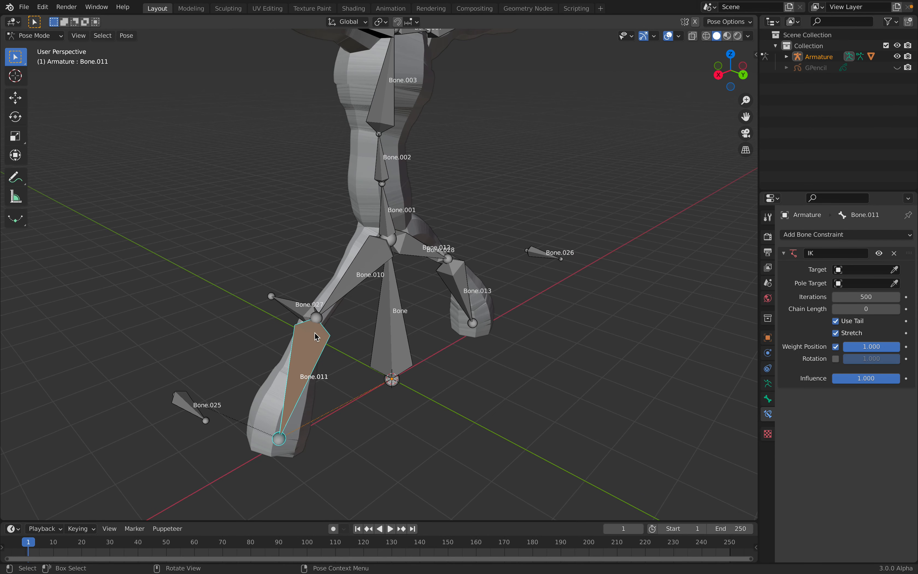
{"action": "middle_click_drag", "start_coordinate": [330, 312], "coordinate": [335, 297]}
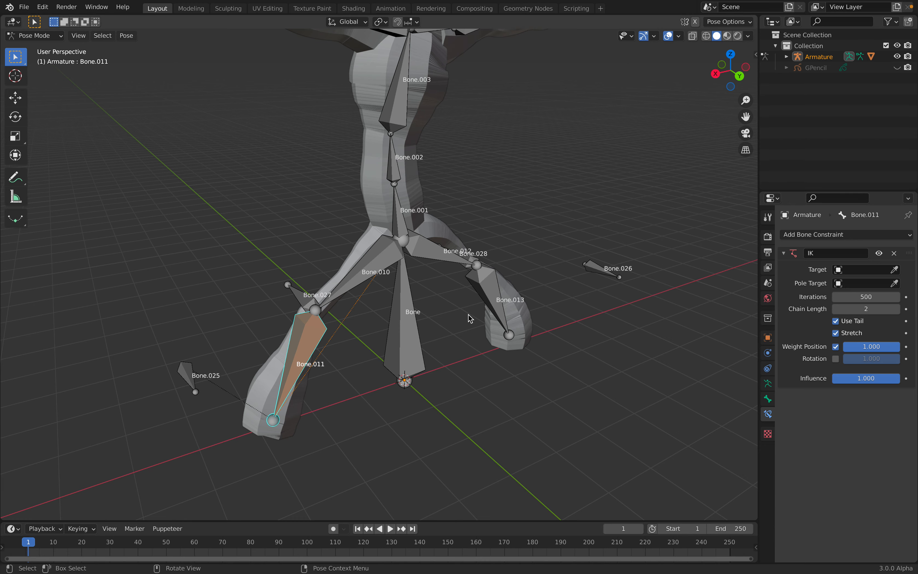
Step: Add an Inverse Kinematics constraint to lower leg bone Bone.013 with a chain length of 2
{"action": "middle_click_drag", "start_coordinate": [471, 318], "coordinate": [455, 315]}
{"action": "middle_click_drag", "start_coordinate": [412, 245], "coordinate": [498, 311]}
{"action": "left_click", "coordinate": [523, 336]}
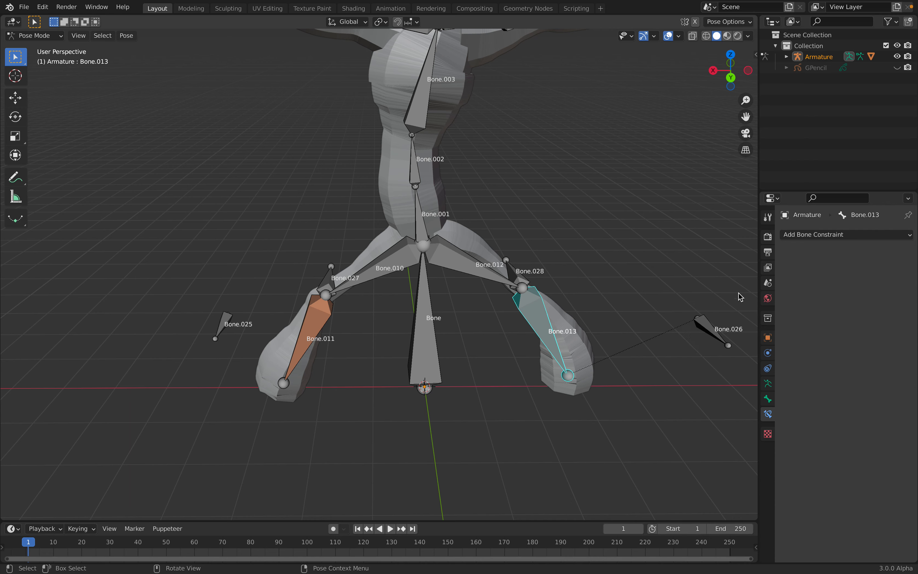
{"action": "left_click", "coordinate": [806, 235]}
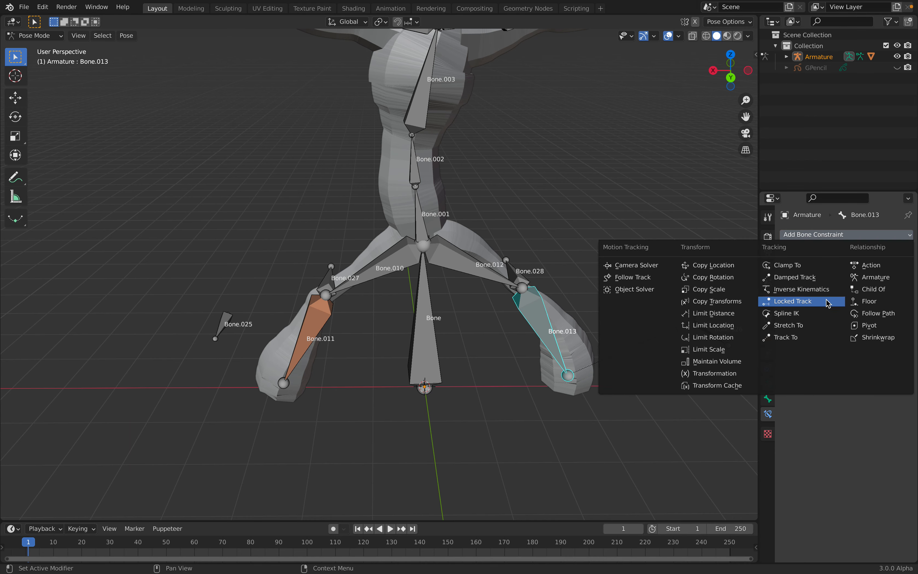
{"action": "left_click", "coordinate": [821, 291]}
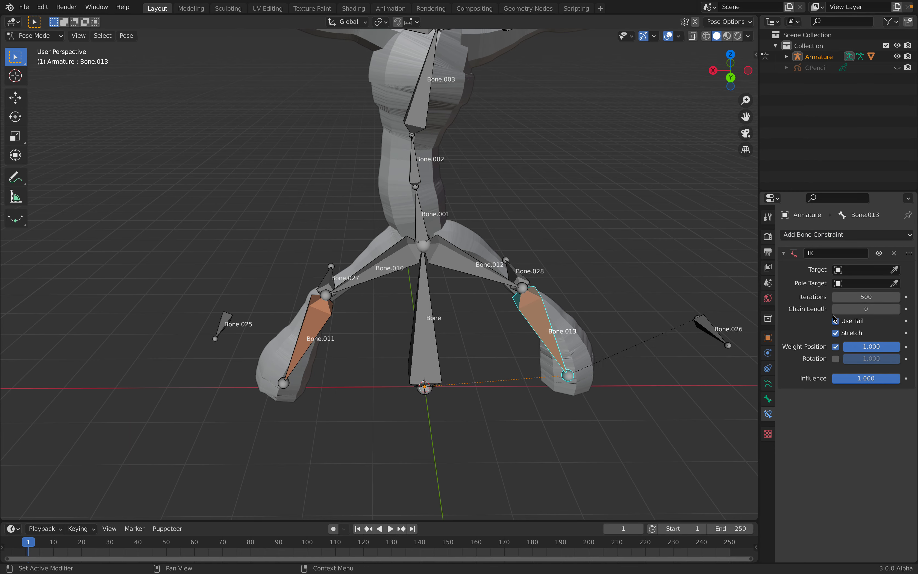
{"action": "middle_click_drag", "start_coordinate": [666, 347], "coordinate": [536, 342]}
{"action": "scroll", "coordinate": [655, 350], "scroll_direction": "down", "scroll_amount": 1}
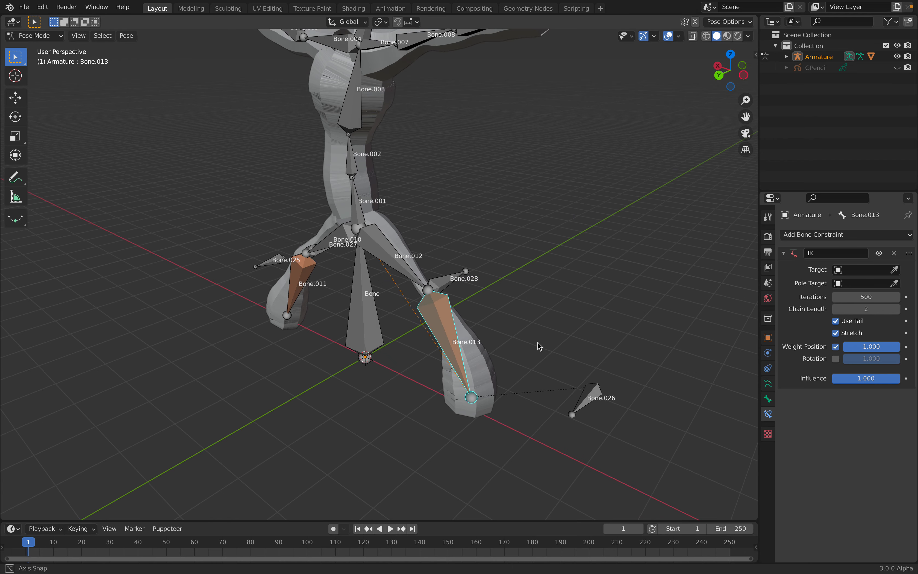
Step: Set the IK constraint of lower leg bone Bone.013 to target the Armature's Bone.026
{"action": "scroll", "coordinate": [656, 318], "scroll_direction": "up", "scroll_amount": 2}
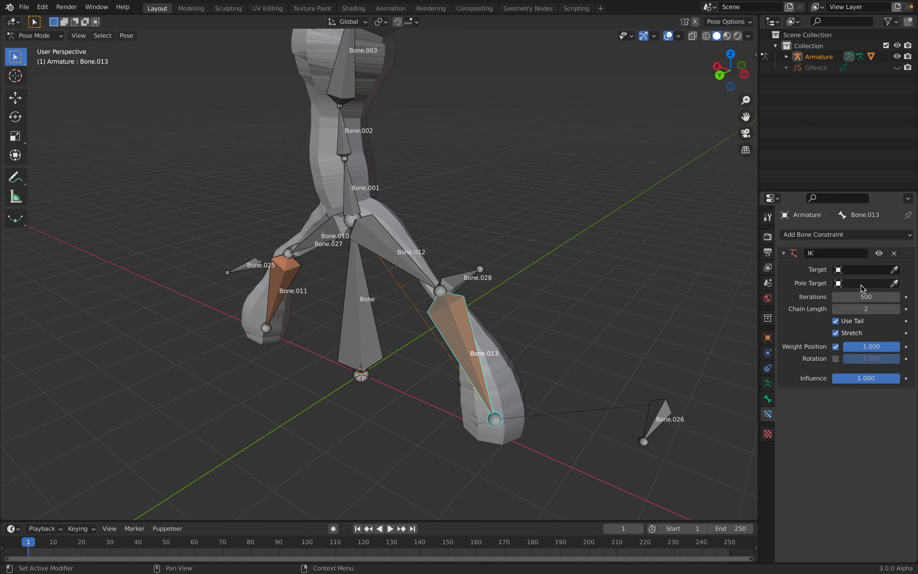
{"action": "left_click", "coordinate": [860, 271]}
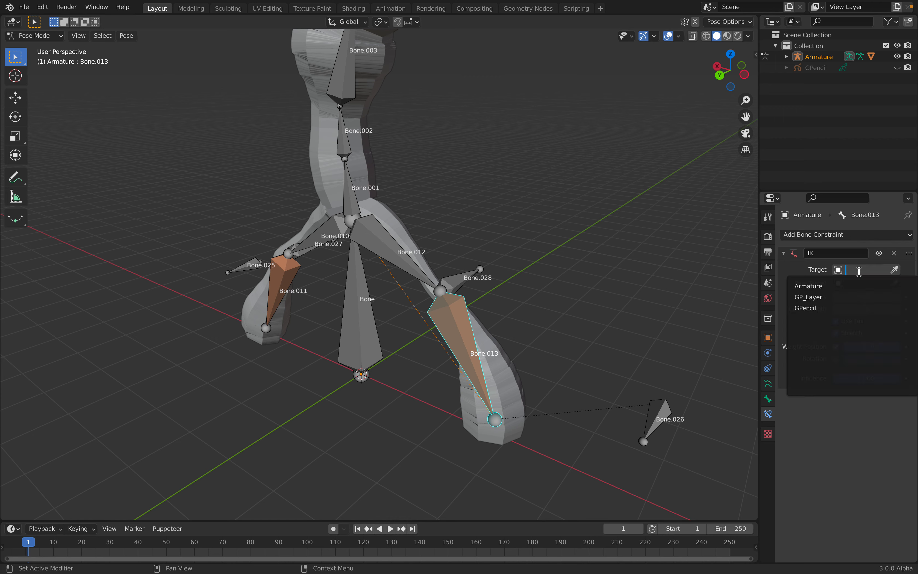
{"action": "left_click", "coordinate": [828, 288]}
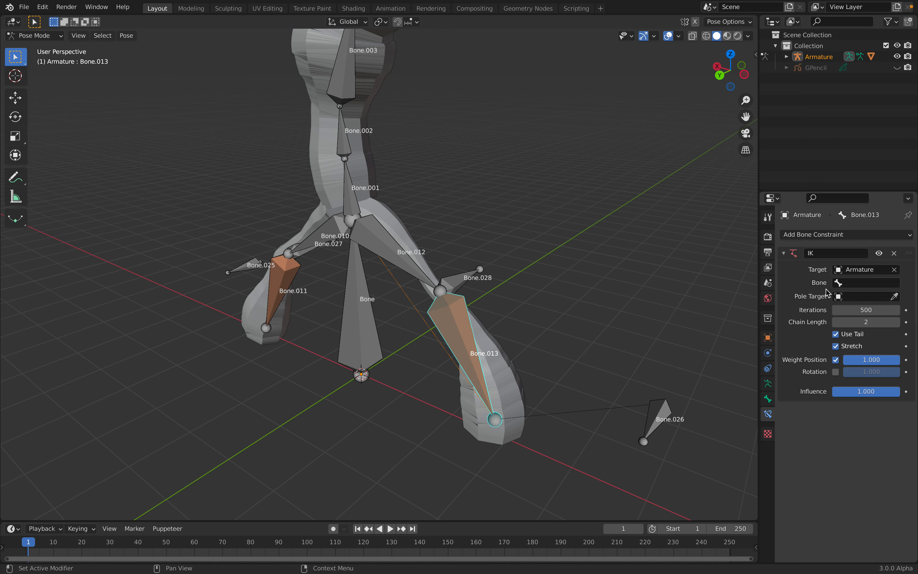
{"action": "left_click", "coordinate": [854, 285]}
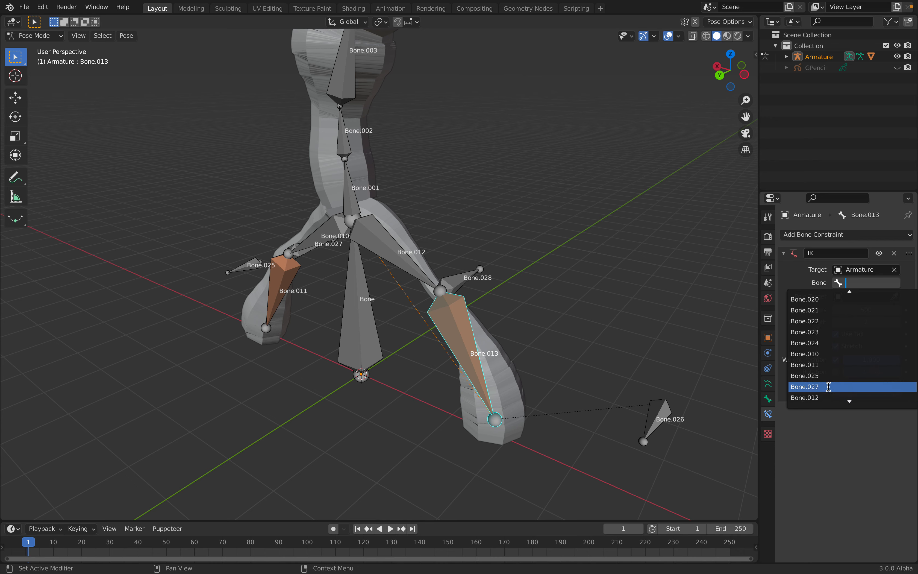
{"action": "type", "text": "02"}
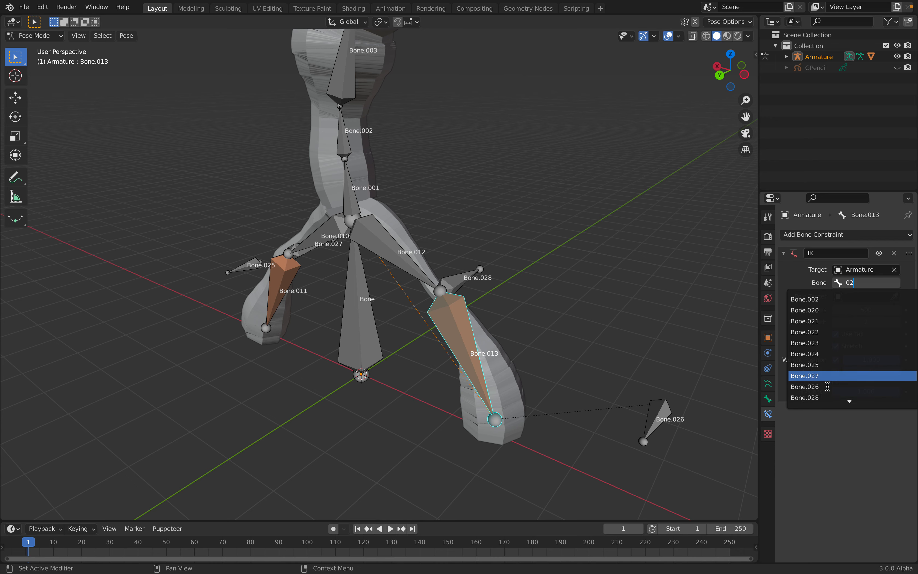
{"action": "left_click", "coordinate": [827, 387]}
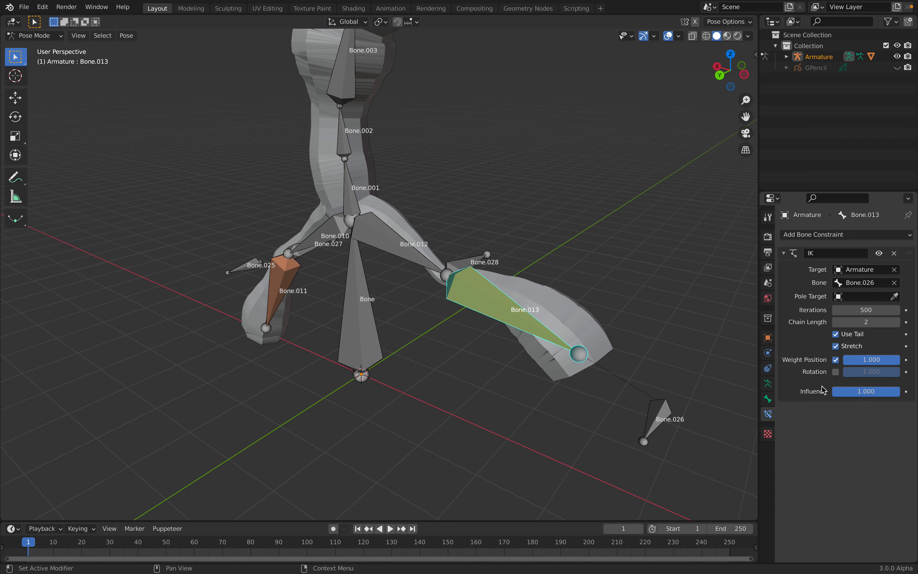
Step: Set the IK constraint of lower leg bone Bone.011 to target the Armature's Bone.025
{"action": "middle_click_drag", "start_coordinate": [610, 350], "coordinate": [345, 343]}
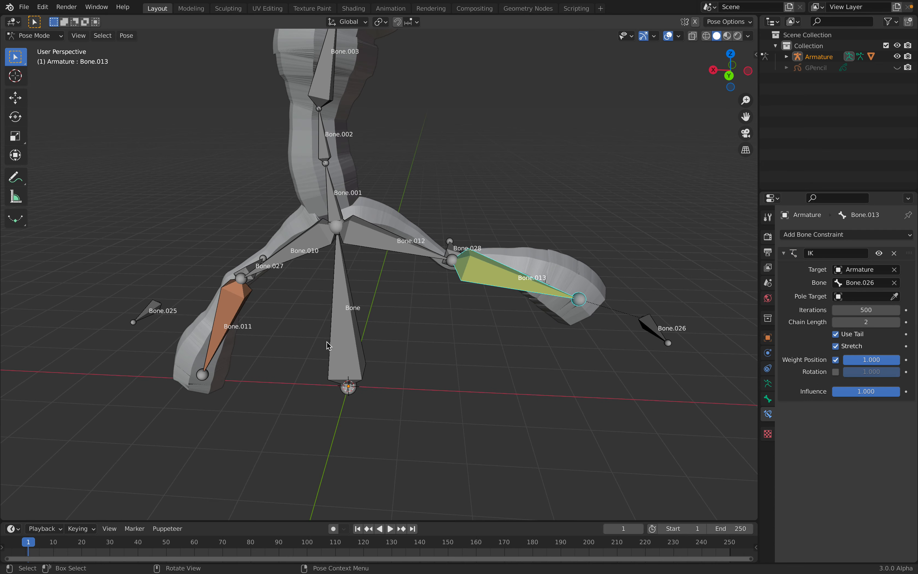
{"action": "left_click", "coordinate": [224, 320]}
{"action": "middle_click_drag", "start_coordinate": [228, 321], "coordinate": [297, 322], "text": "shift"}
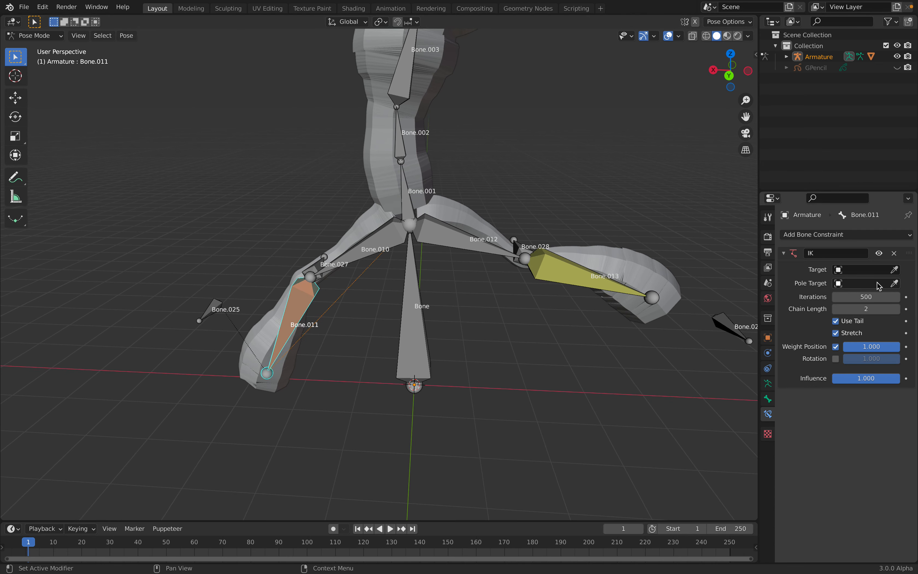
{"action": "left_click", "coordinate": [866, 270]}
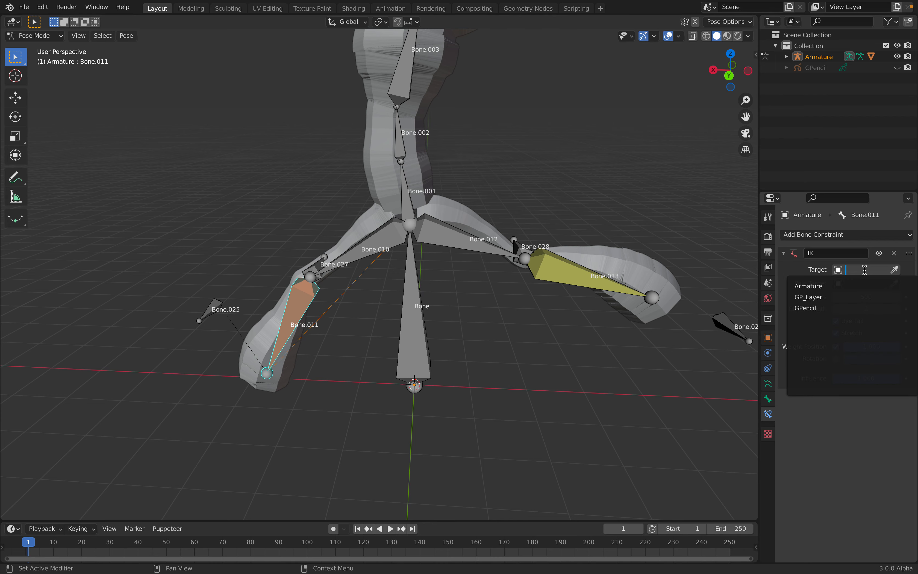
{"action": "left_click", "coordinate": [859, 287]}
{"action": "left_click", "coordinate": [860, 283]}
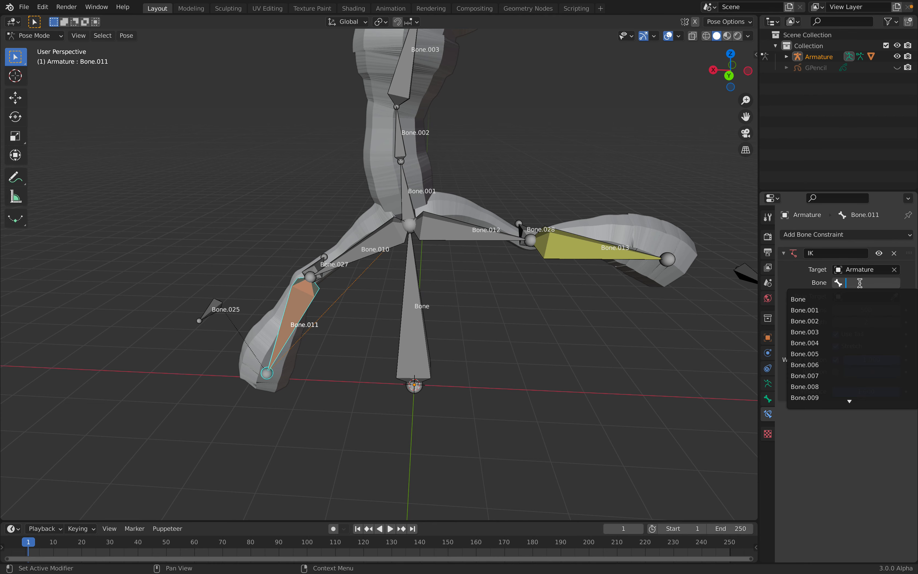
{"action": "type", "text": "25"}
{"action": "left_click", "coordinate": [847, 299]}
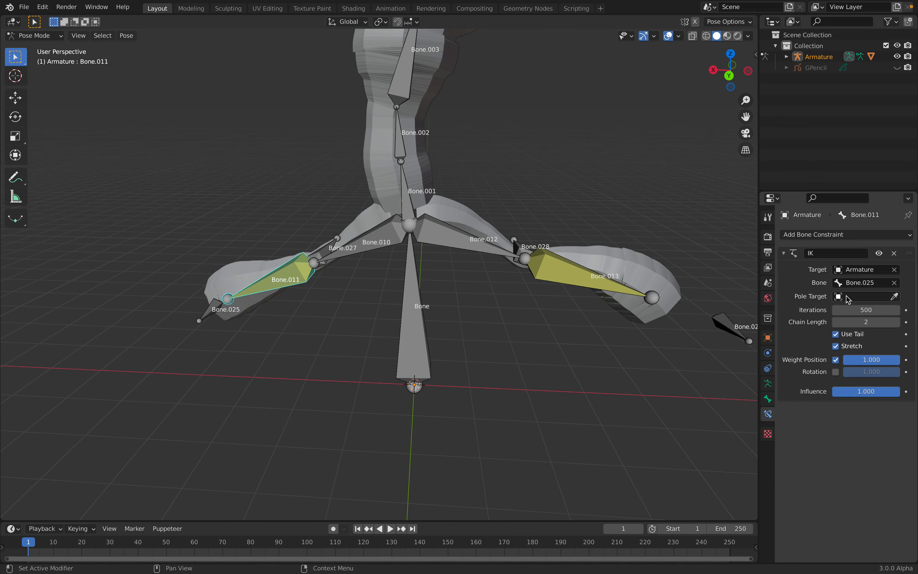
Step: Test the IK legs by moving foot control bones Bone.025 and Bone.026 around
{"action": "left_click", "coordinate": [207, 320]}
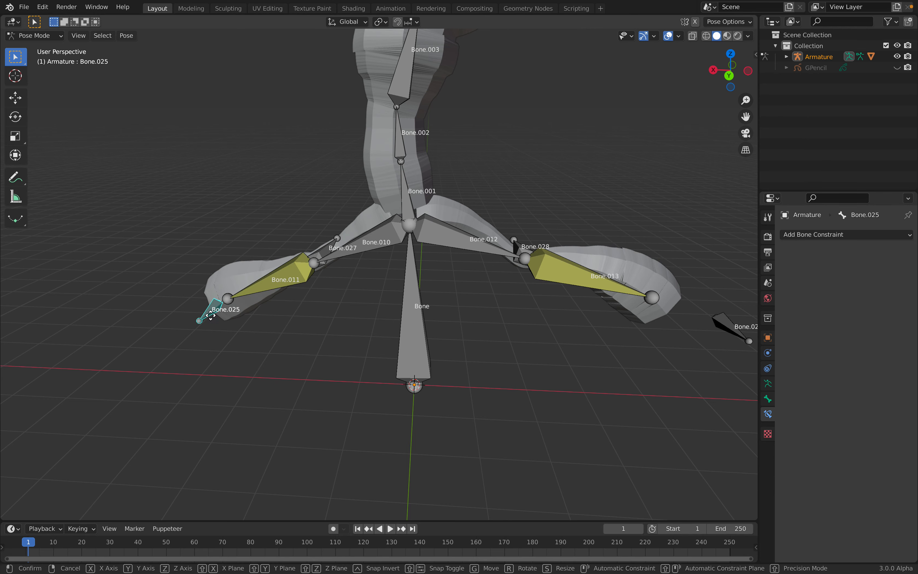
{"action": "key", "text": "g"}
{"action": "left_click", "coordinate": [291, 342]}
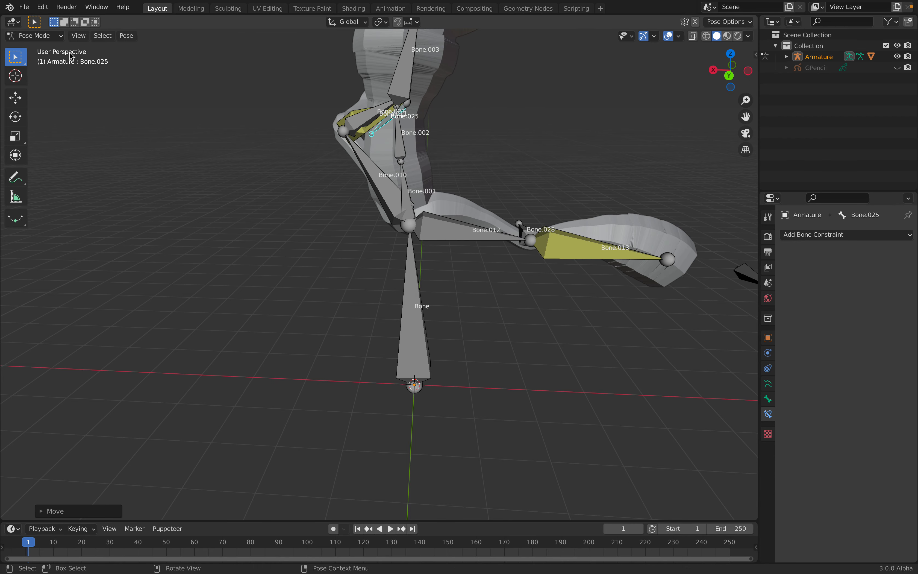
{"action": "left_click", "coordinate": [558, 236]}
{"action": "scroll", "coordinate": [620, 285], "scroll_direction": "down", "scroll_amount": 2}
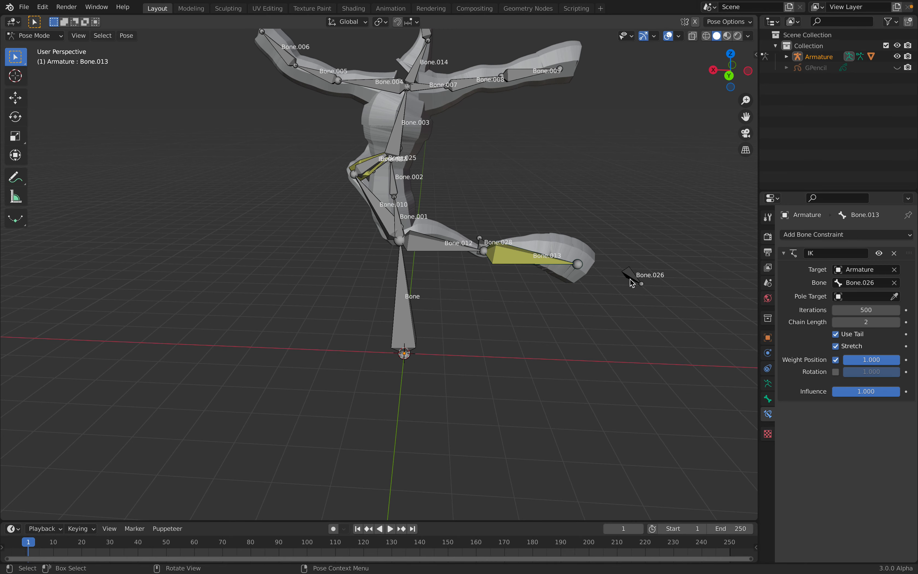
{"action": "left_click", "coordinate": [631, 282]}
{"action": "key", "text": "g"}
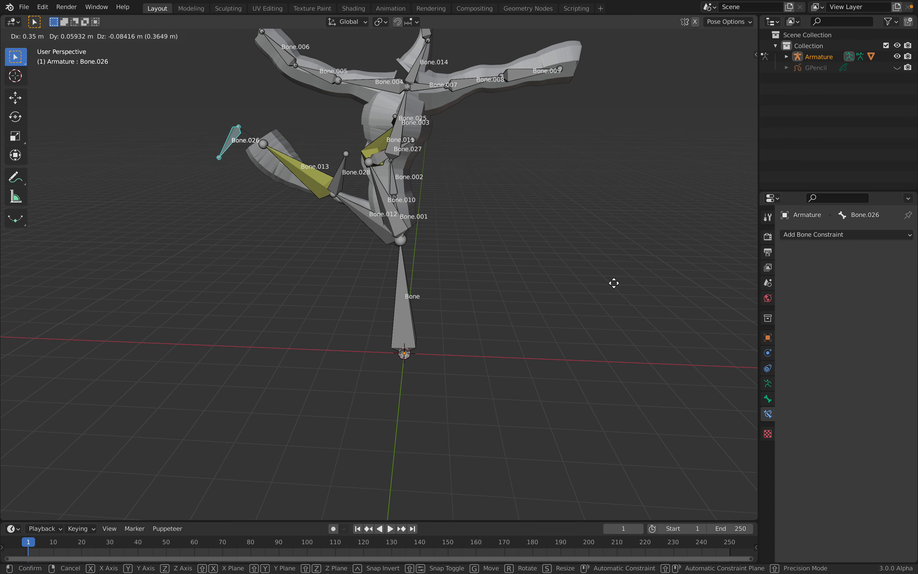
{"action": "left_click", "coordinate": [616, 288]}
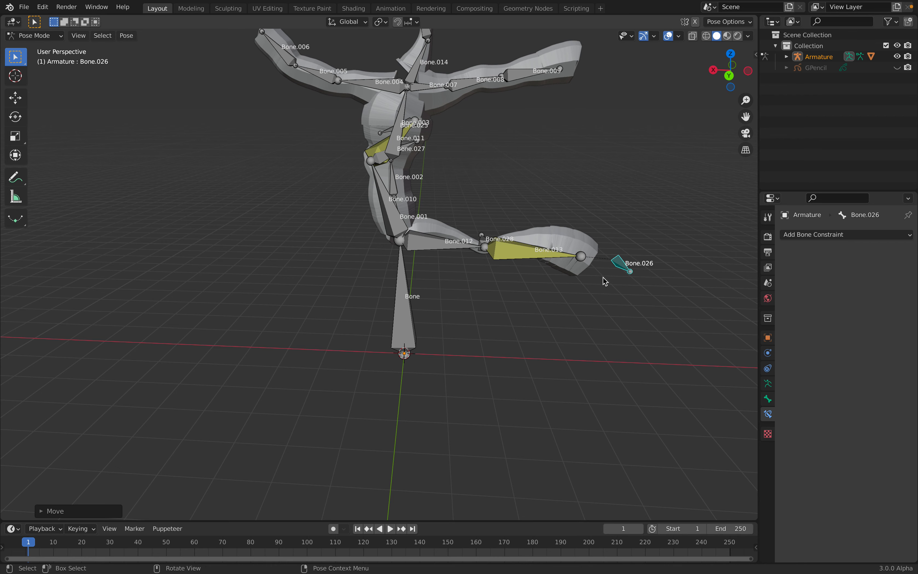
Step: Reduce the chain length of Bone.013's IK constraint to 1 and test the leg by moving Bone.026
{"action": "left_click", "coordinate": [542, 253]}
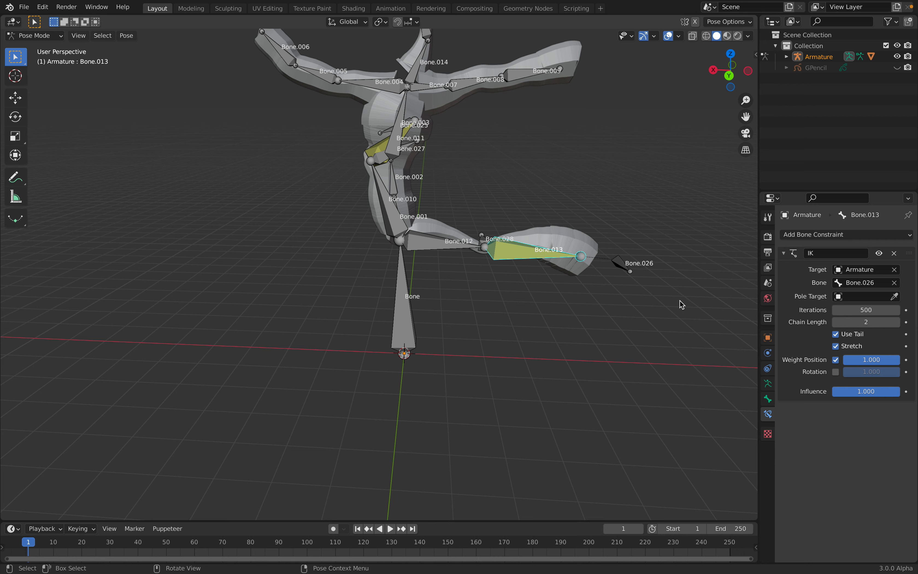
{"action": "left_click", "coordinate": [835, 322]}
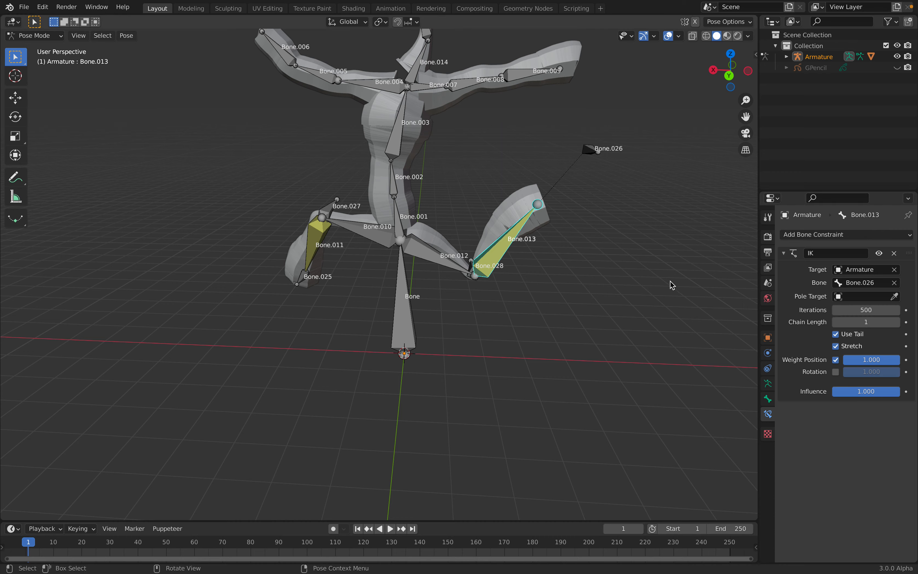
{"action": "left_click", "coordinate": [597, 151]}
{"action": "key", "text": "g"}
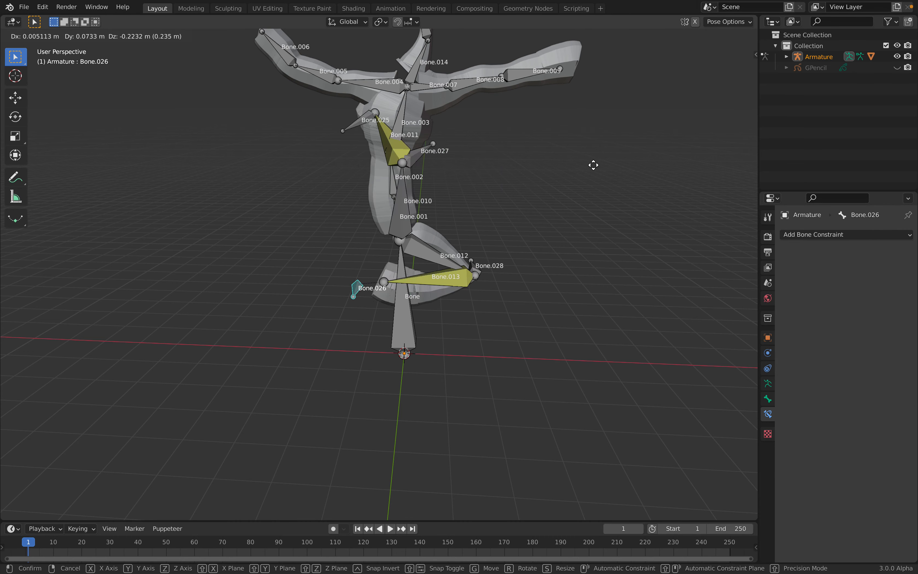
{"action": "left_click", "coordinate": [596, 181]}
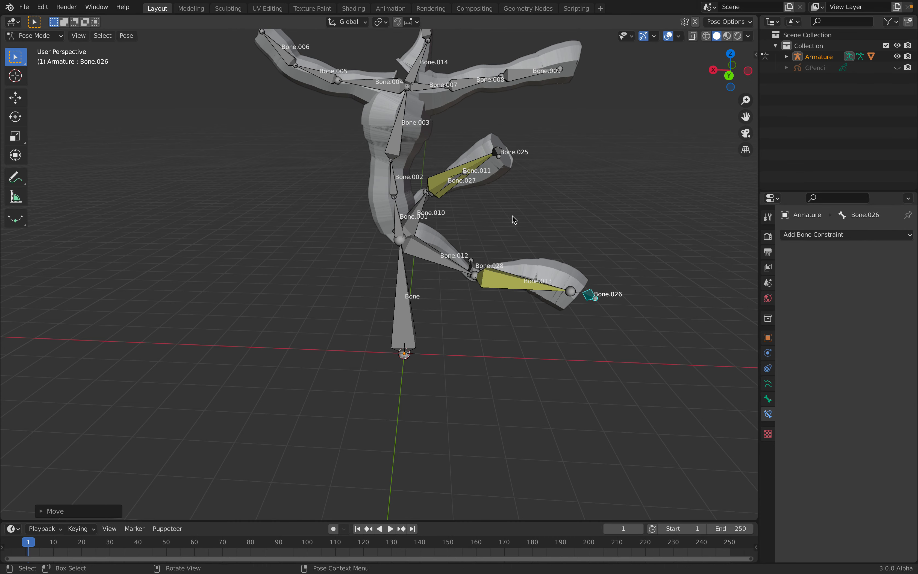
{"action": "key", "text": "g"}
{"action": "left_click", "coordinate": [513, 235]}
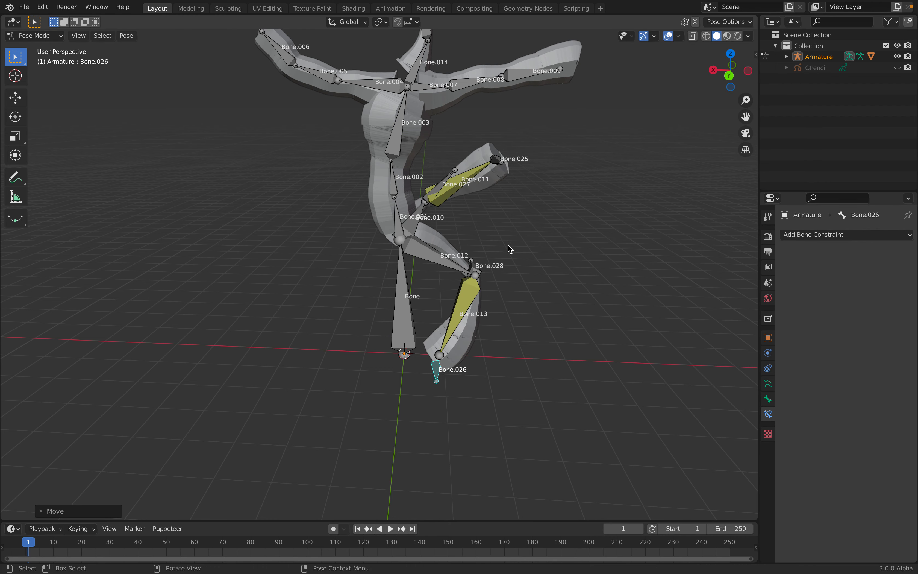
Step: Switch the armature to Edit Mode and clear the parent of foot control bone Bone.026
{"action": "left_click", "coordinate": [470, 304]}
{"action": "middle_click_drag", "start_coordinate": [470, 304], "coordinate": [478, 342]}
{"action": "scroll", "coordinate": [494, 308], "scroll_direction": "up", "scroll_amount": 3}
{"action": "left_click", "coordinate": [44, 36]}
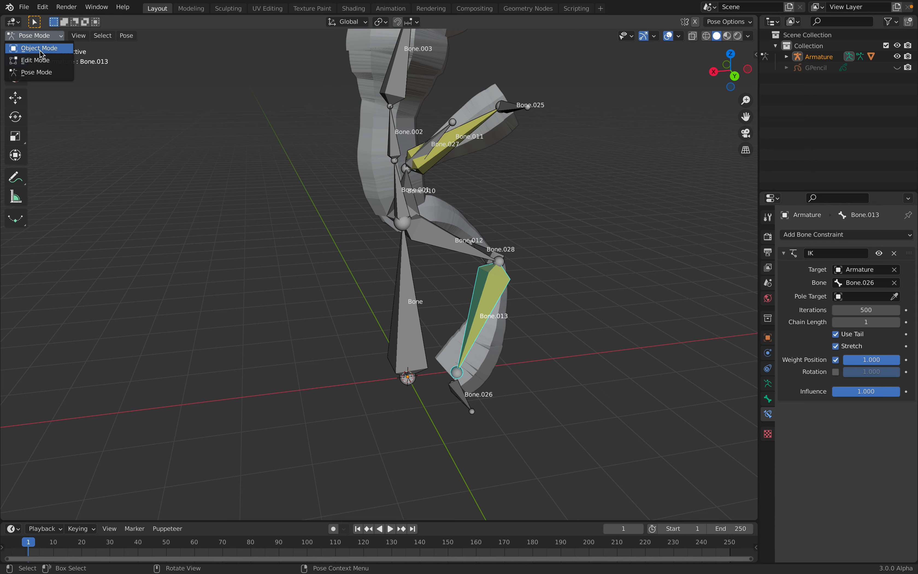
{"action": "left_click", "coordinate": [34, 59]}
{"action": "key", "text": "g"}
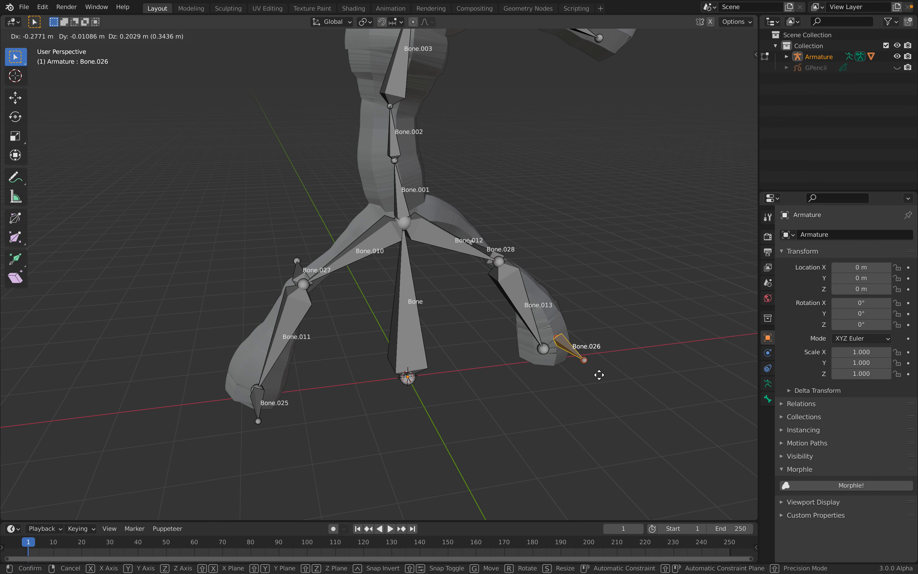
{"action": "key", "text": "Escape"}
{"action": "left_click", "coordinate": [768, 384]}
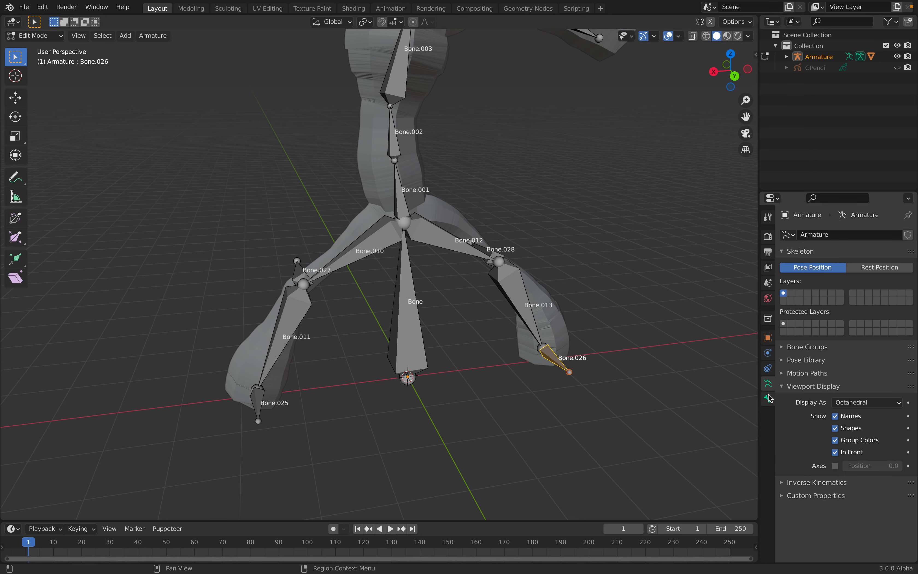
{"action": "left_click", "coordinate": [768, 398]}
{"action": "left_click", "coordinate": [794, 382]}
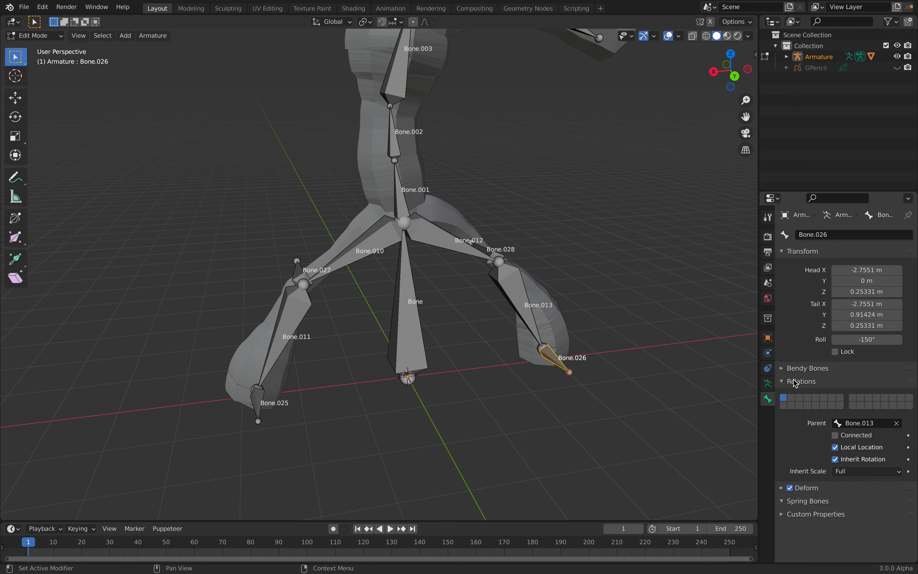
{"action": "scroll", "coordinate": [733, 375], "scroll_direction": "up", "scroll_amount": 1}
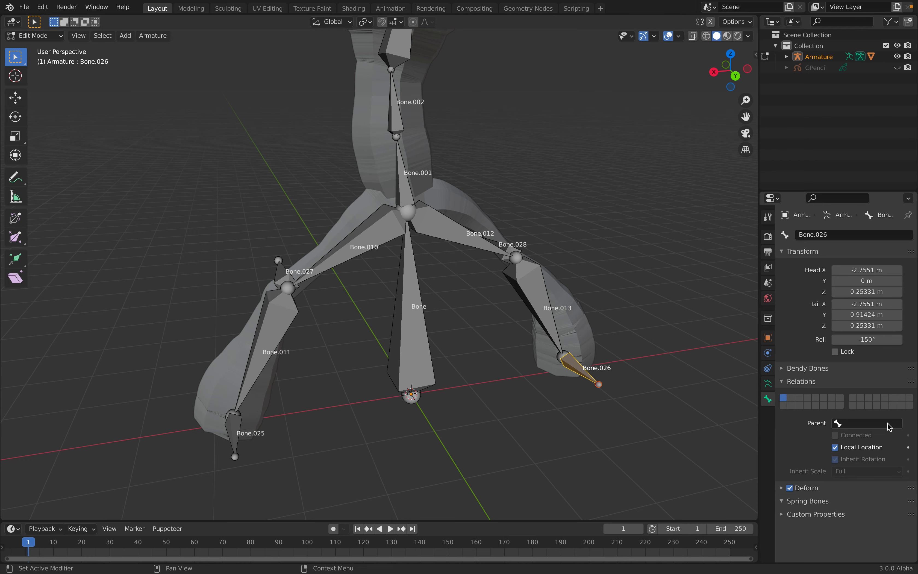
Step: Clear the parents of foot control Bone.025 and knee bones Bone.027 and Bone.028
{"action": "left_click", "coordinate": [235, 433]}
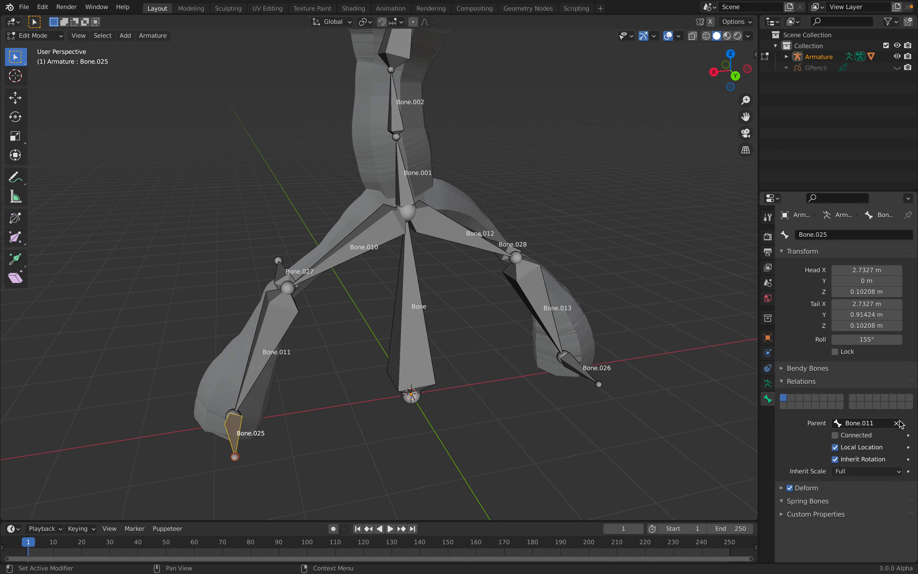
{"action": "middle_click_drag", "start_coordinate": [252, 293], "coordinate": [298, 300]}
{"action": "left_click", "coordinate": [262, 323]}
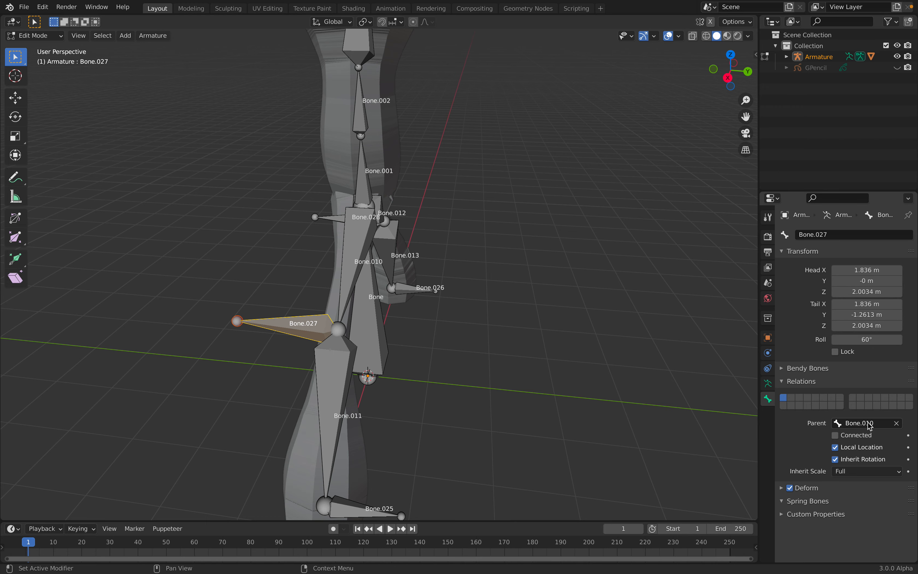
{"action": "middle_click_drag", "start_coordinate": [304, 265], "coordinate": [330, 267]}
{"action": "left_click", "coordinate": [304, 224]}
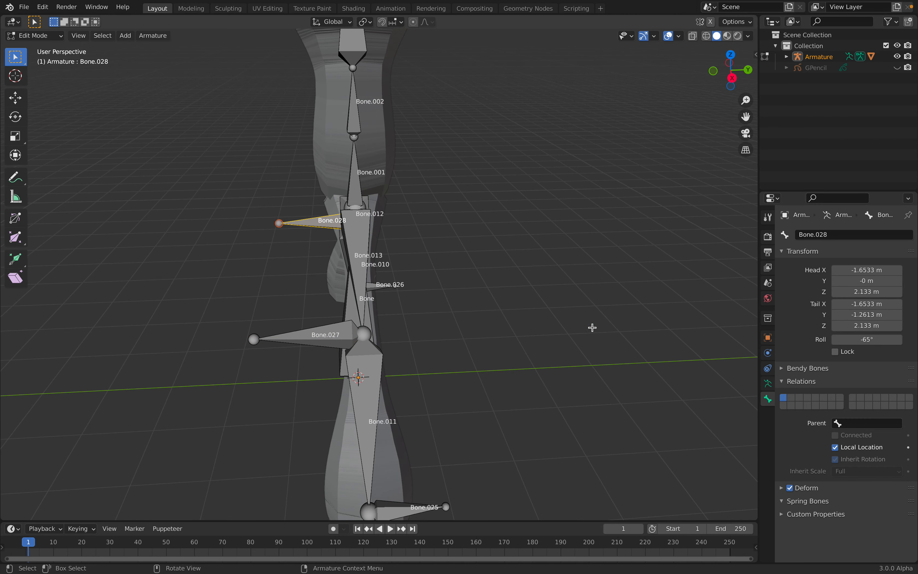
Step: Return to Pose Mode and reposition foot control Bone.025 so the IK leg follows it
{"action": "left_click", "coordinate": [44, 36]}
{"action": "left_click", "coordinate": [48, 74]}
{"action": "middle_click_drag", "start_coordinate": [266, 228], "coordinate": [363, 311]}
{"action": "left_click", "coordinate": [264, 309]}
{"action": "key", "text": "g"}
{"action": "left_click", "coordinate": [292, 393]}
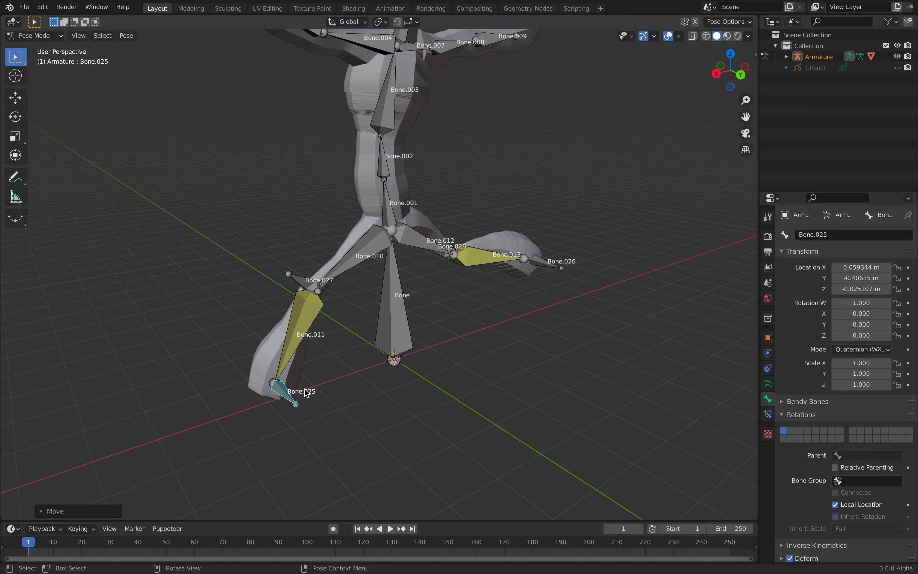
Step: Move foot control Bone.026 inward and down beneath its knee
{"action": "middle_click_drag", "start_coordinate": [292, 394], "coordinate": [555, 301]}
{"action": "left_click", "coordinate": [637, 315]}
{"action": "key", "text": "g"}
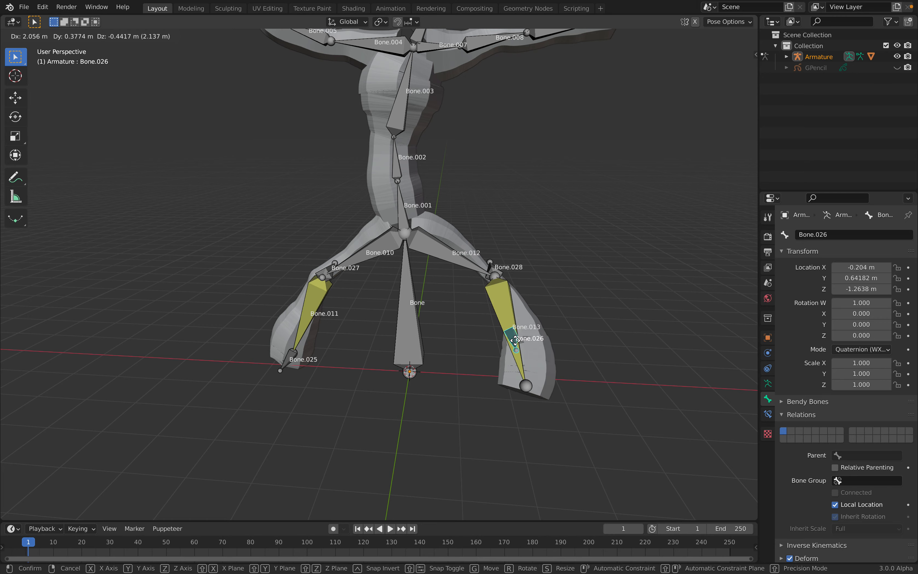
{"action": "left_click", "coordinate": [512, 394]}
Step: Move knee bones Bone.027 and Bone.028 away from the legs, out in front of the knees
{"action": "middle_click_drag", "start_coordinate": [512, 394], "coordinate": [443, 334]}
{"action": "left_click", "coordinate": [510, 311]}
{"action": "key", "text": "g"}
{"action": "left_click", "coordinate": [510, 303]}
{"action": "left_click", "coordinate": [455, 270]}
{"action": "key", "text": "g"}
{"action": "left_click", "coordinate": [508, 270]}
Step: Reposition foot control Bone.026 in a side view so its lower leg points down beneath the knee
{"action": "left_click", "coordinate": [499, 393]}
{"action": "key", "text": "g"}
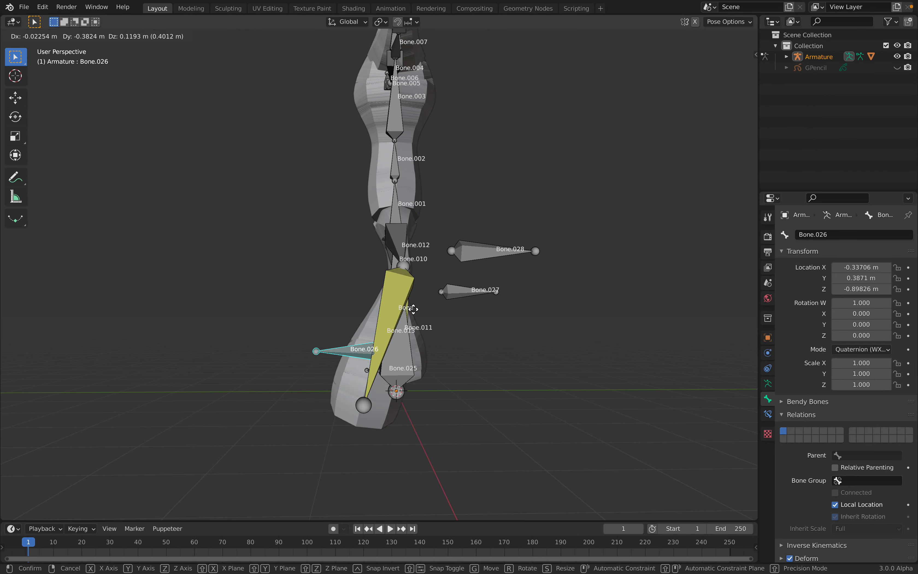
{"action": "left_click", "coordinate": [396, 378]}
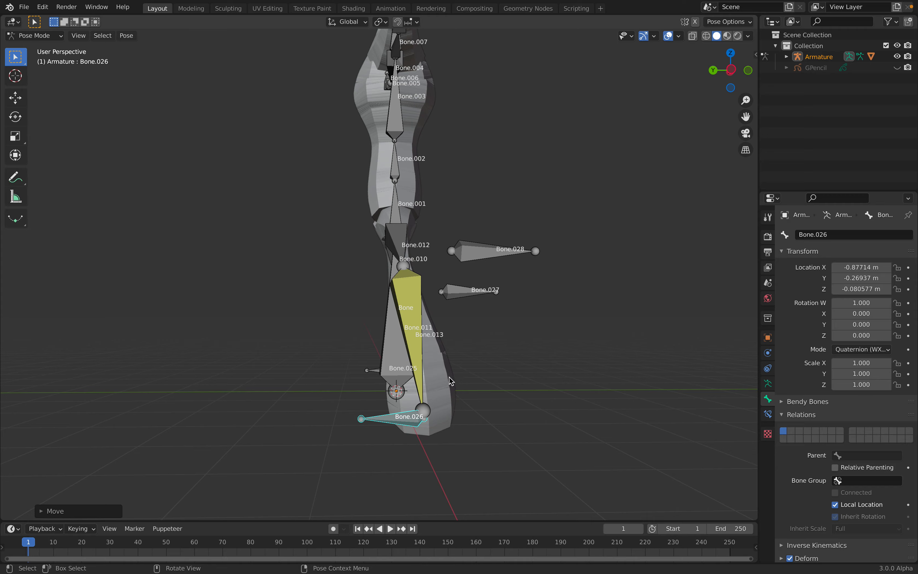
Step: Move foot control Bone.025 inward beneath its knee
{"action": "middle_click_drag", "start_coordinate": [397, 377], "coordinate": [547, 375]}
{"action": "left_click", "coordinate": [541, 378]}
{"action": "left_click", "coordinate": [281, 383]}
{"action": "middle_click_drag", "start_coordinate": [281, 383], "coordinate": [330, 406]}
{"action": "key", "text": "g"}
{"action": "left_click", "coordinate": [372, 402]}
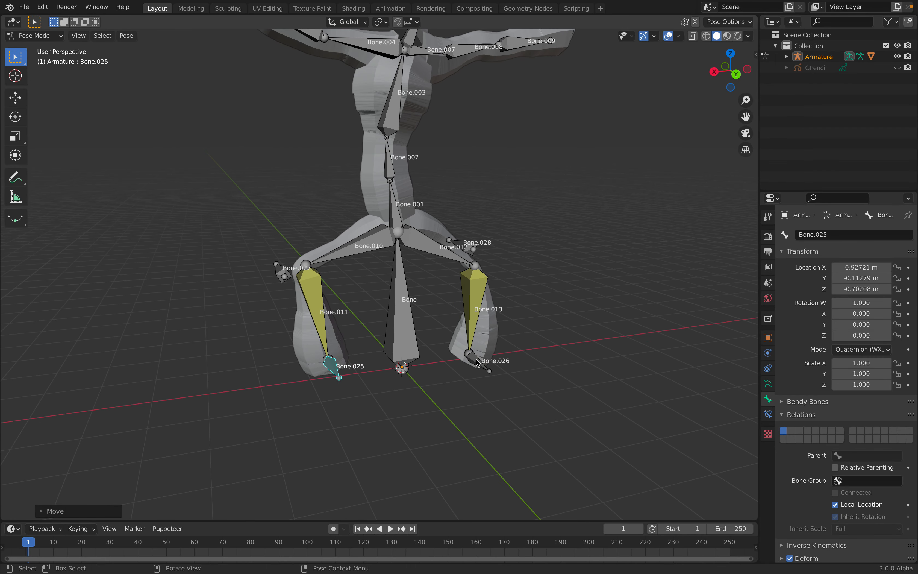
Step: Move foot control Bone.026 slightly inward beneath its knee
{"action": "left_click", "coordinate": [475, 360]}
{"action": "key", "text": "g"}
{"action": "left_click", "coordinate": [466, 349]}
Step: Set the IK constraint's chain length to 2 on lower-leg bone Bone.013
{"action": "left_click", "coordinate": [466, 303]}
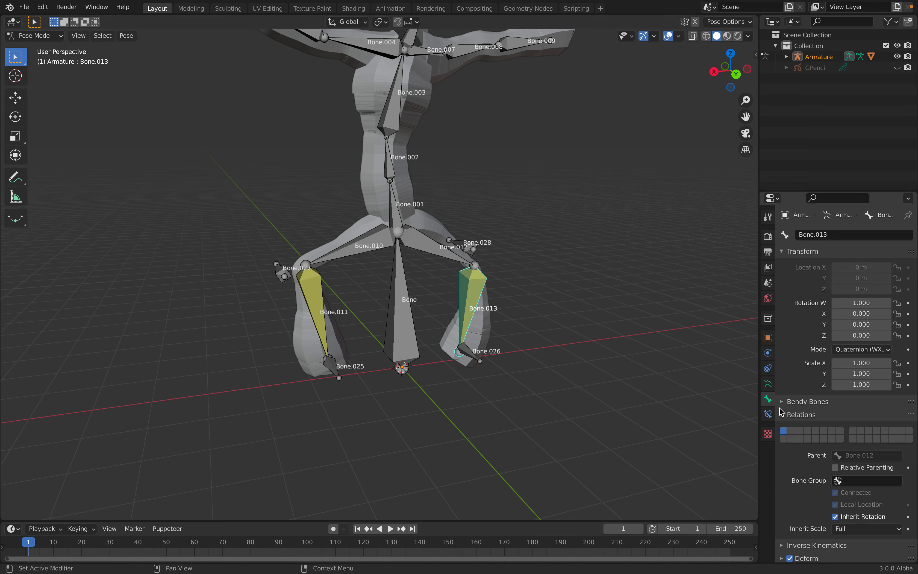
{"action": "left_click", "coordinate": [767, 384]}
{"action": "left_click", "coordinate": [768, 398]}
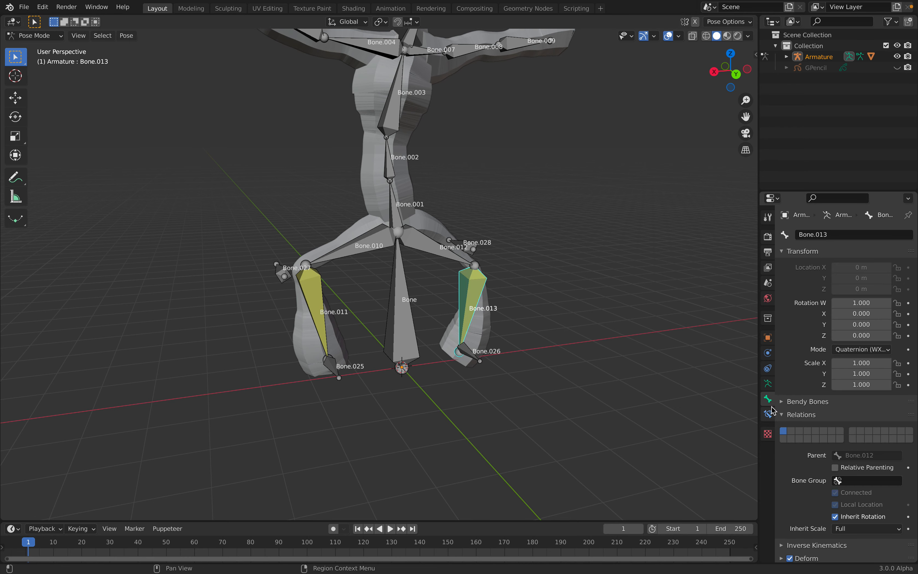
{"action": "left_click", "coordinate": [768, 413]}
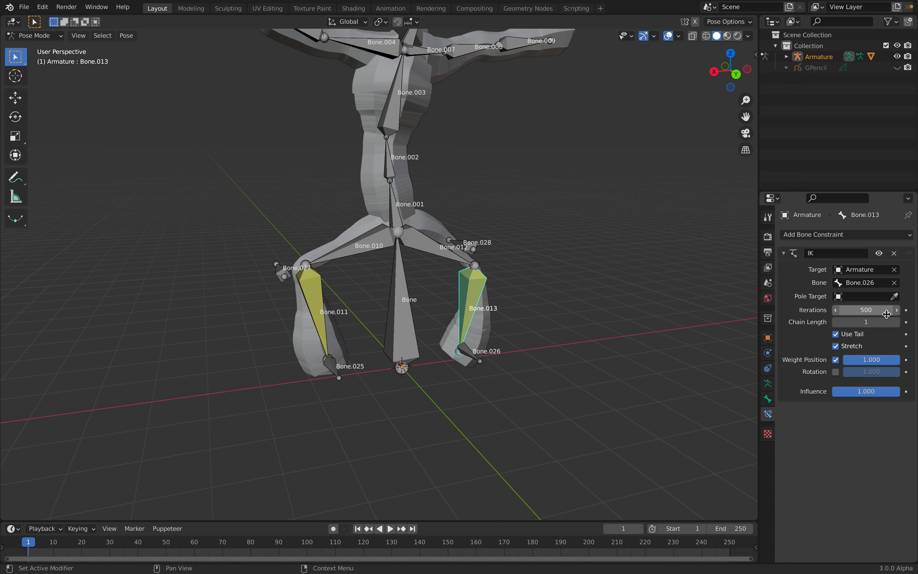
{"action": "left_click", "coordinate": [898, 321]}
Step: Move and tilt the root bone named Bone to exercise the IK legs
{"action": "middle_click_drag", "start_coordinate": [596, 303], "coordinate": [519, 291]}
{"action": "left_click", "coordinate": [412, 268]}
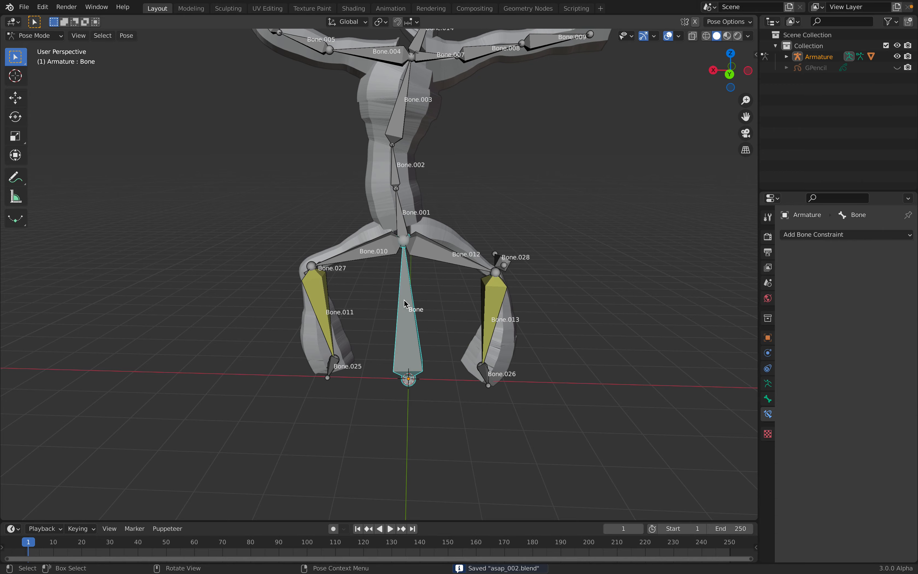
{"action": "scroll", "coordinate": [417, 296], "scroll_direction": "down", "scroll_amount": 2}
{"action": "key", "text": "g"}
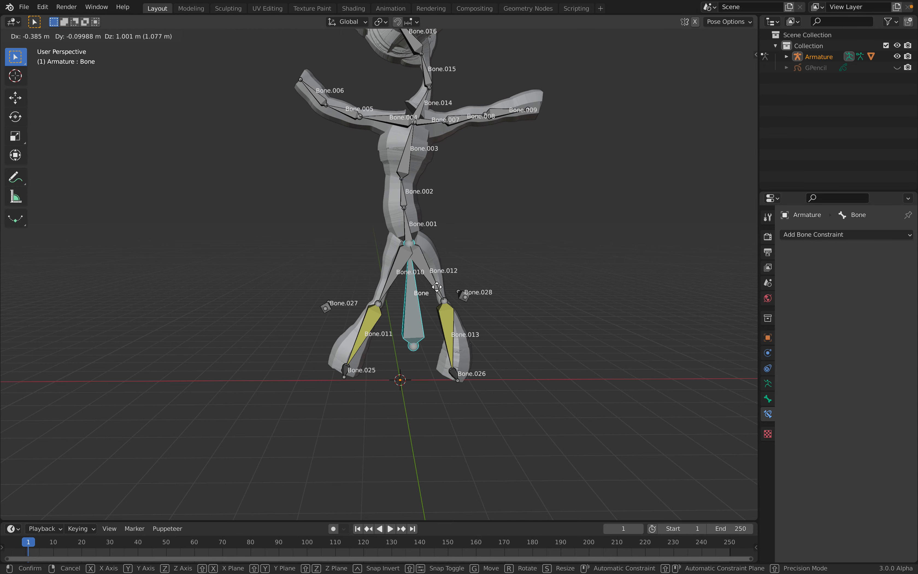
{"action": "key", "text": "r"}
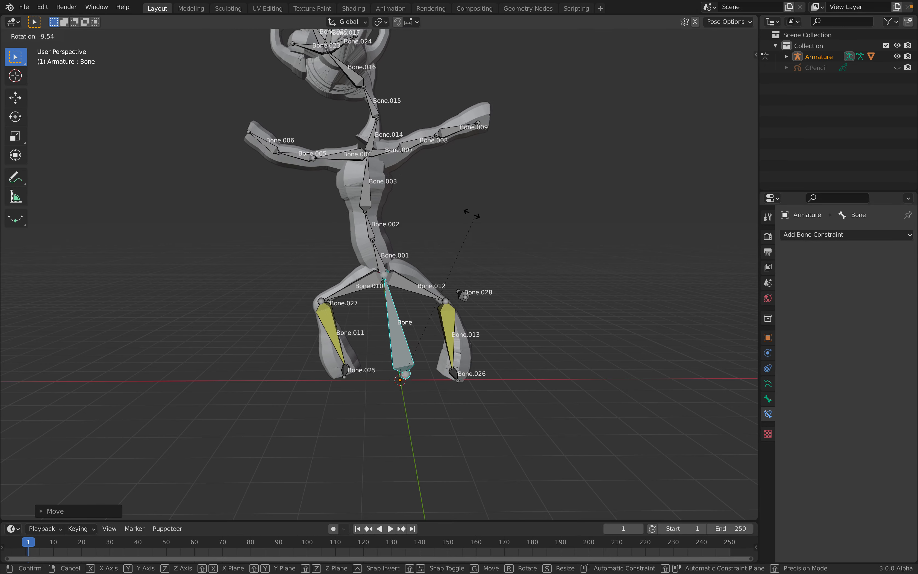
{"action": "left_click", "coordinate": [477, 268]}
{"action": "key", "text": "g"}
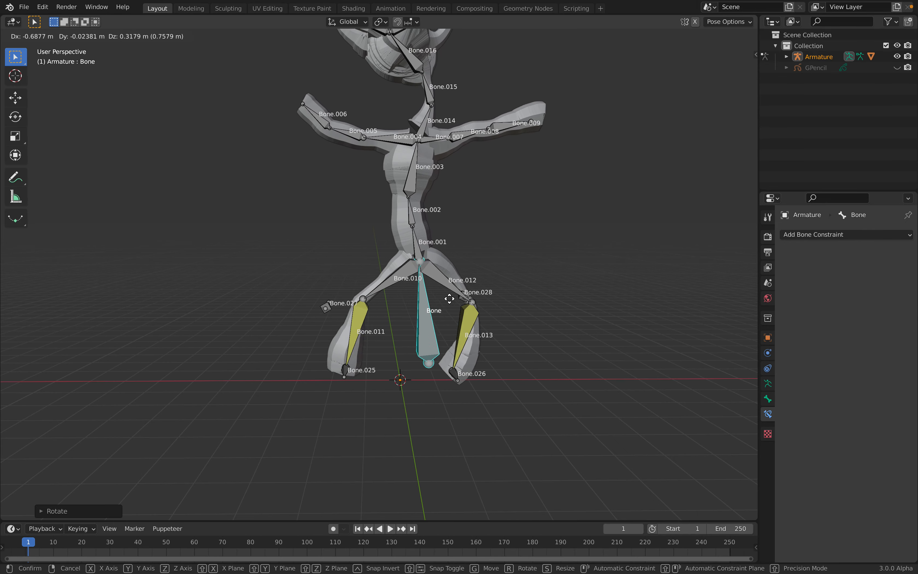
{"action": "left_click", "coordinate": [435, 301]}
Step: Rotate Bone.001 to lean the torso sideways and tilt the root bone slightly the opposite way
{"action": "left_click", "coordinate": [411, 245]}
{"action": "key", "text": "r"}
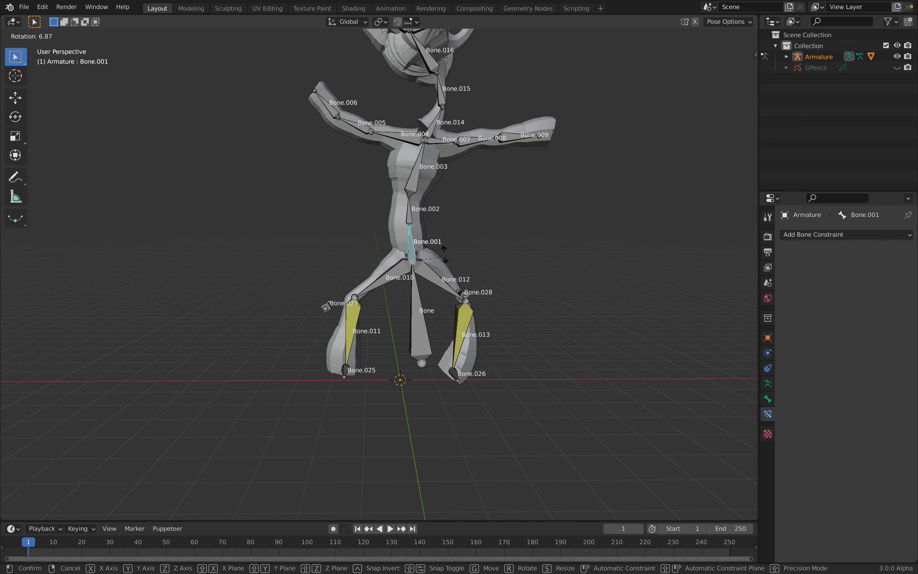
{"action": "left_click", "coordinate": [426, 289]}
{"action": "left_click", "coordinate": [425, 291]}
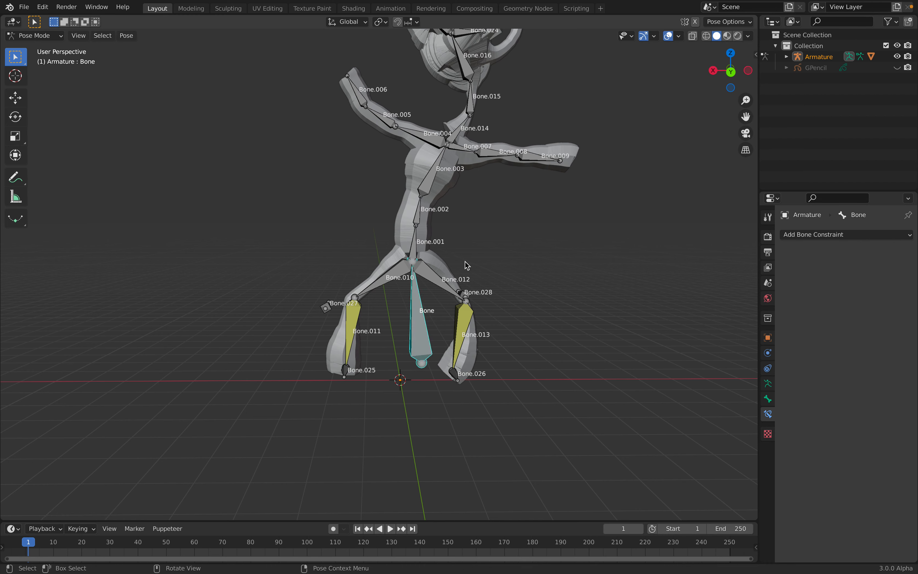
{"action": "key", "text": "r"}
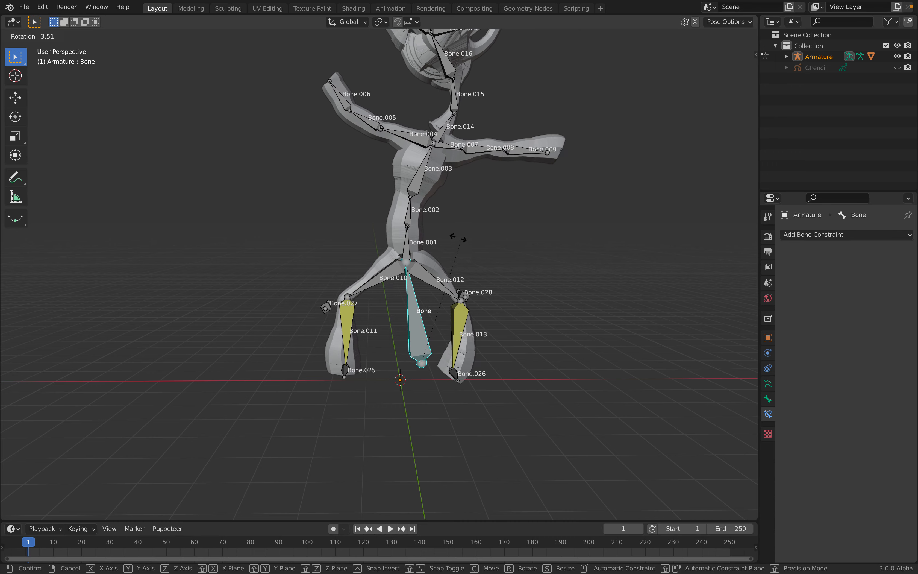
{"action": "left_click", "coordinate": [457, 236]}
Step: Shift foot controls Bone.026 and Bone.025 sideways along the ground to adjust the stance
{"action": "middle_click_drag", "start_coordinate": [458, 315], "coordinate": [461, 316]}
{"action": "scroll", "coordinate": [458, 319], "scroll_direction": "up", "scroll_amount": 1}
{"action": "middle_click_drag", "start_coordinate": [467, 395], "coordinate": [471, 402]}
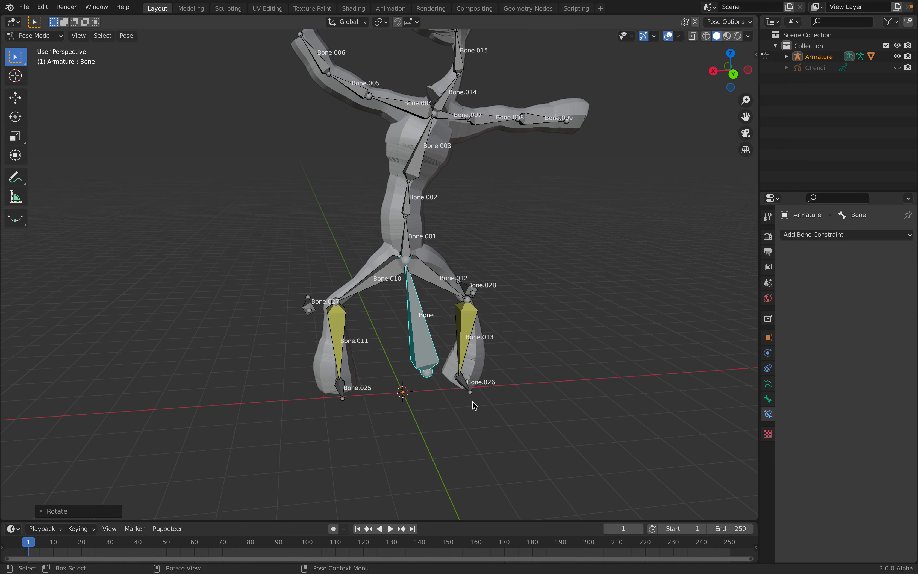
{"action": "left_click", "coordinate": [468, 388]}
{"action": "key", "text": "g"}
{"action": "left_click", "coordinate": [487, 382]}
{"action": "left_click", "coordinate": [343, 387]}
{"action": "key", "text": "g"}
{"action": "left_click", "coordinate": [351, 382]}
Step: Reposition the root bone to test how both IK legs bend at the knees
{"action": "middle_click_drag", "start_coordinate": [372, 347], "coordinate": [397, 333]}
{"action": "left_click", "coordinate": [423, 337]}
{"action": "key", "text": "g"}
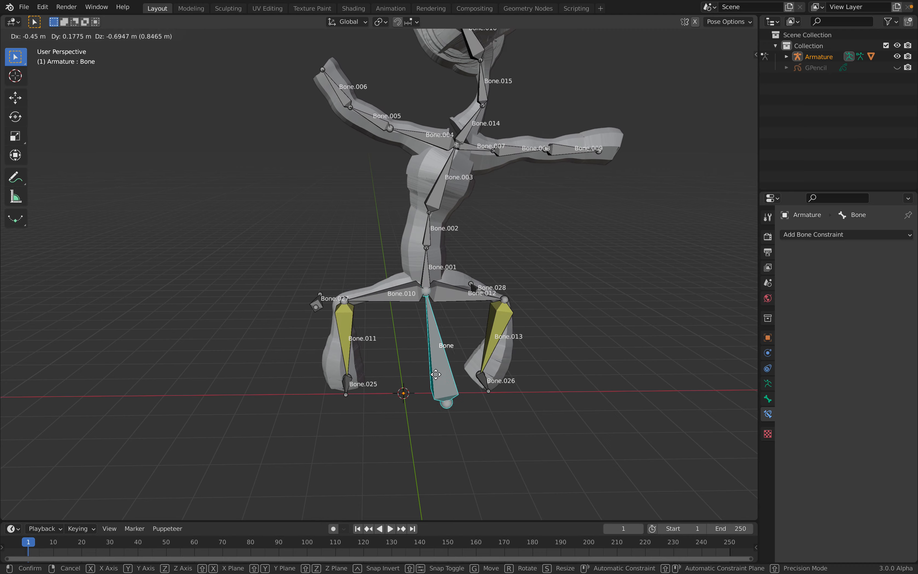
{"action": "left_click", "coordinate": [432, 339]}
Step: Assign Armature bone Bone.028 as the pole target of Bone.013's IK constraint
{"action": "middle_click_drag", "start_coordinate": [489, 302], "coordinate": [466, 319]}
{"action": "left_click", "coordinate": [483, 340]}
{"action": "scroll", "coordinate": [467, 319], "scroll_direction": "up", "scroll_amount": 1}
{"action": "middle_click_drag", "start_coordinate": [630, 317], "coordinate": [579, 313]}
{"action": "scroll", "coordinate": [579, 313], "scroll_direction": "up", "scroll_amount": 1}
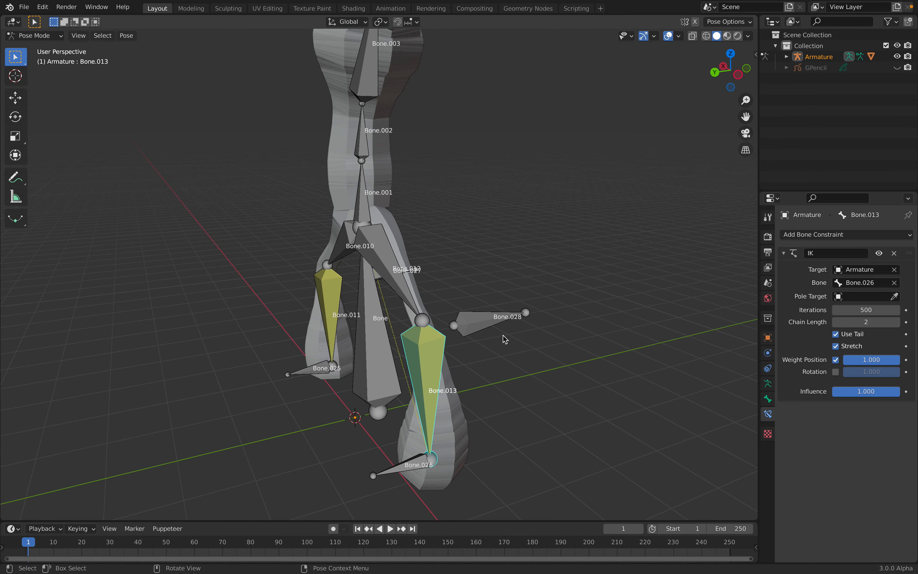
{"action": "scroll", "coordinate": [505, 339], "scroll_direction": "up", "scroll_amount": 2}
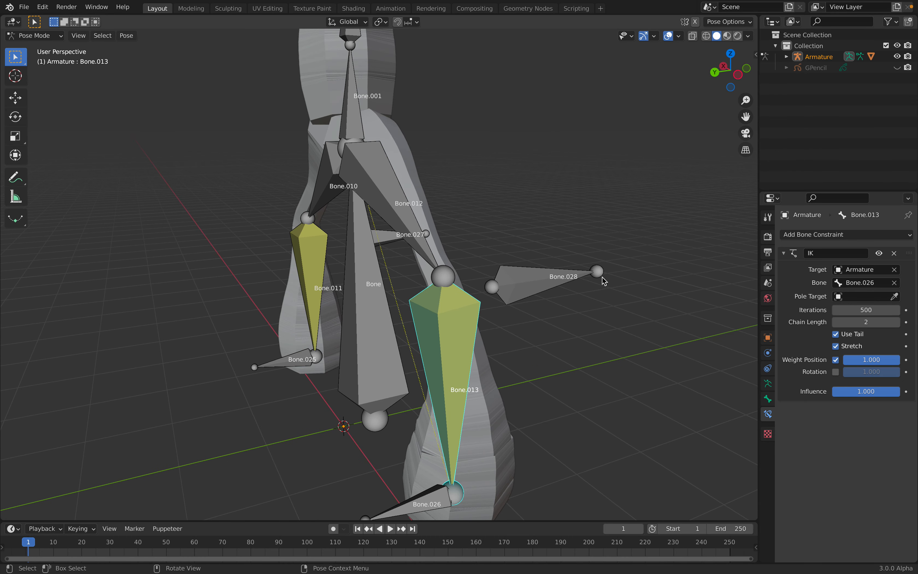
{"action": "middle_click_drag", "start_coordinate": [602, 277], "coordinate": [606, 277]}
{"action": "left_click", "coordinate": [858, 299]}
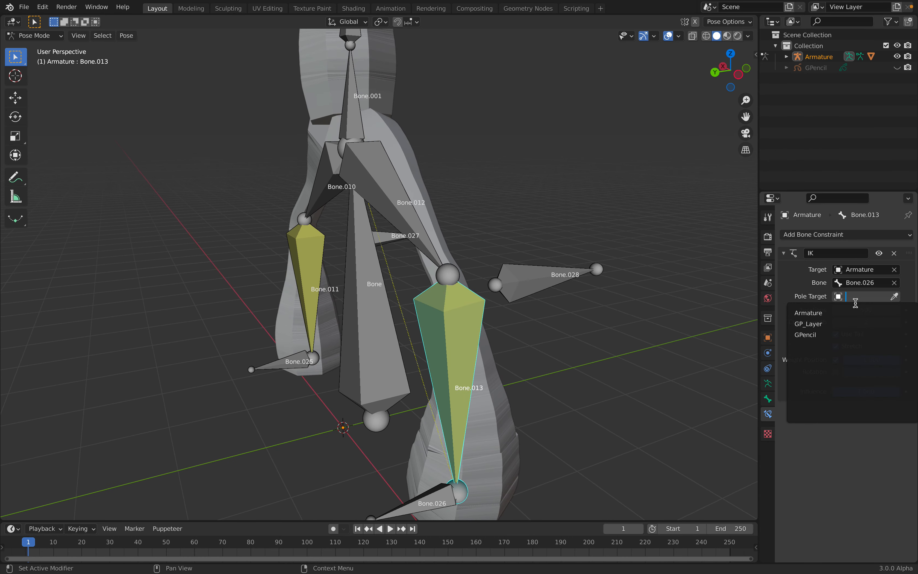
{"action": "left_click", "coordinate": [852, 313]}
{"action": "left_click", "coordinate": [852, 309]}
{"action": "type", "text": "28"}
{"action": "left_click", "coordinate": [831, 326]}
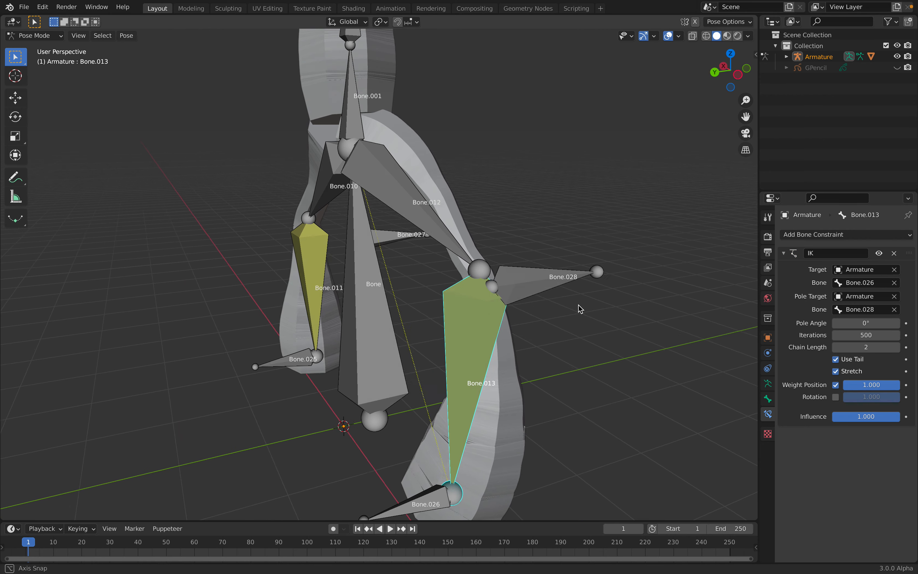
Step: Move knee control Bone.028 around to swing the direction of its knee
{"action": "left_click", "coordinate": [541, 293]}
{"action": "middle_click_drag", "start_coordinate": [541, 293], "coordinate": [355, 288]}
{"action": "key", "text": "g"}
{"action": "left_click", "coordinate": [451, 292]}
{"action": "key", "text": "g"}
{"action": "left_click", "coordinate": [315, 321]}
{"action": "middle_click_drag", "start_coordinate": [315, 320], "coordinate": [371, 293]}
{"action": "key", "text": "g"}
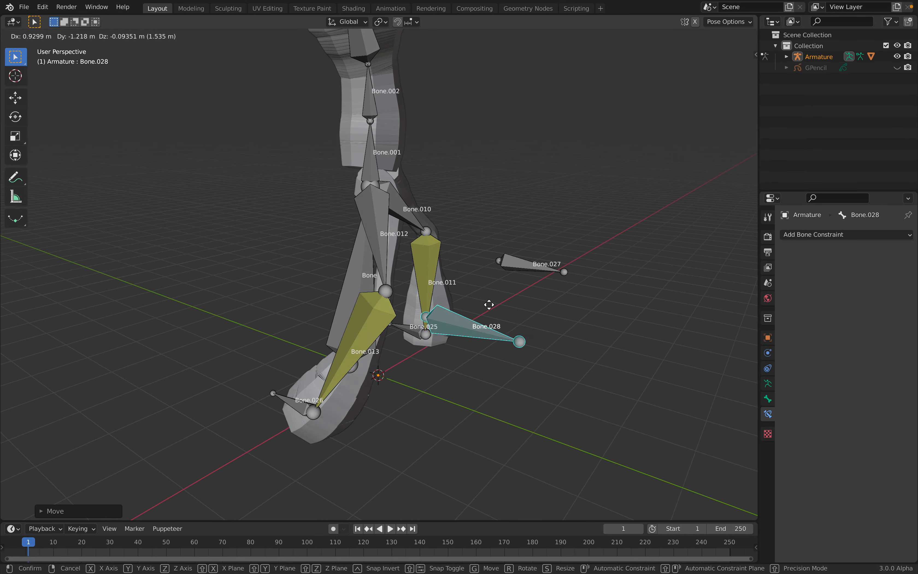
{"action": "left_click", "coordinate": [452, 298]}
Step: Assign Armature bone Bone.027 as the pole target of Bone.011's IK constraint
{"action": "middle_click_drag", "start_coordinate": [452, 298], "coordinate": [390, 309]}
{"action": "middle_click_drag", "start_coordinate": [319, 326], "coordinate": [398, 286]}
{"action": "left_click", "coordinate": [499, 258]}
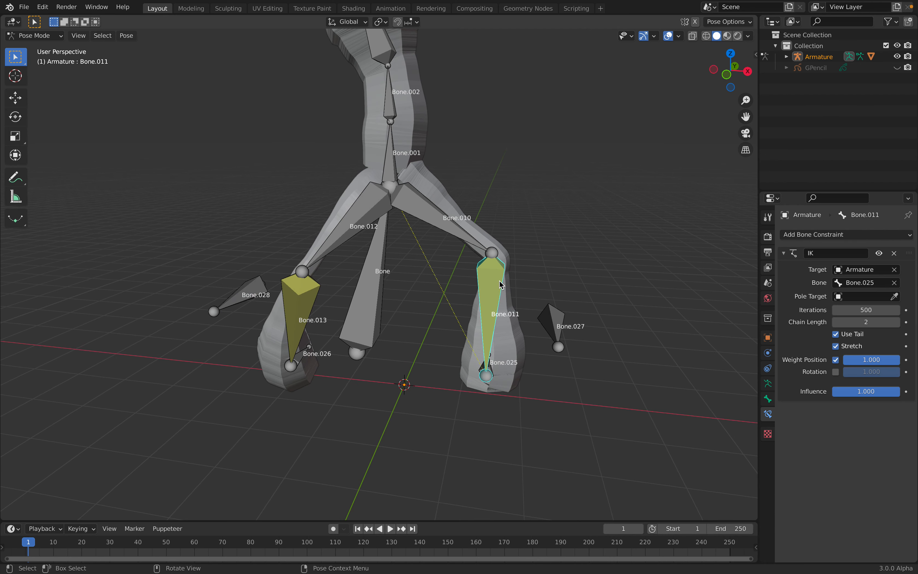
{"action": "left_click", "coordinate": [867, 300]}
{"action": "left_click", "coordinate": [860, 312]}
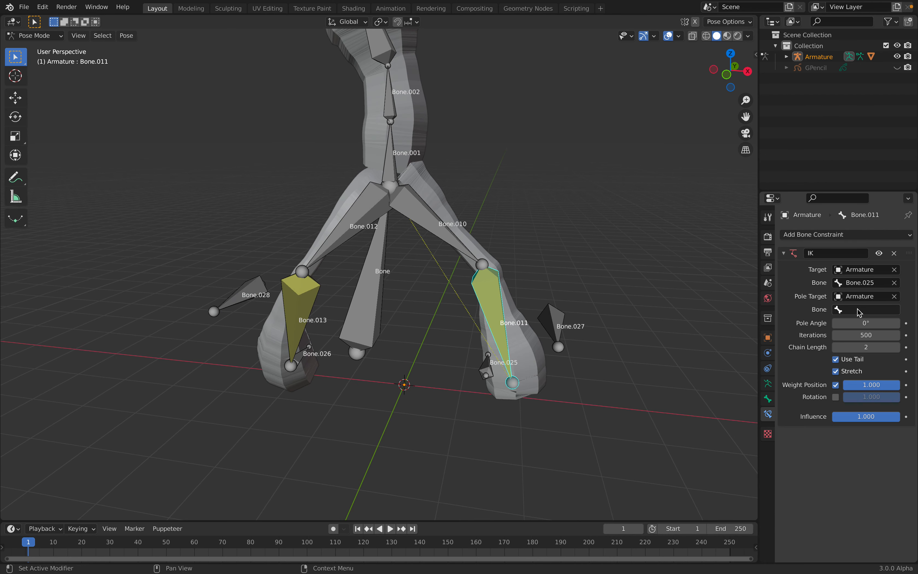
{"action": "left_click", "coordinate": [854, 311]}
{"action": "type", "text": "27"}
{"action": "left_click", "coordinate": [854, 324]}
Step: Move knee control Bone.027 farther out in front of the legs
{"action": "middle_click_drag", "start_coordinate": [523, 319], "coordinate": [473, 324]}
{"action": "left_click", "coordinate": [587, 310]}
{"action": "key", "text": "g"}
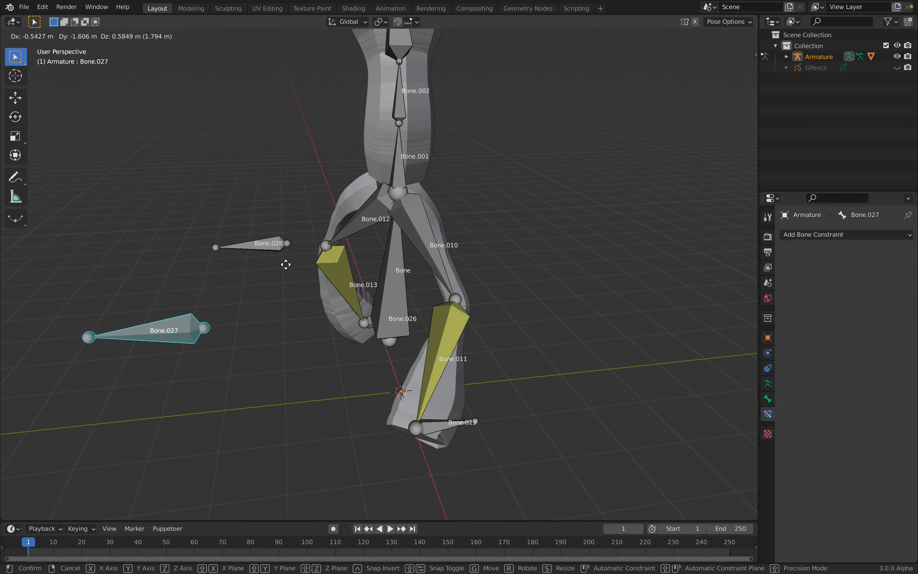
{"action": "left_click", "coordinate": [302, 282]}
Step: Set the pole angle of Bone.011's IK constraint to -177.6° so the knee points toward Bone.027
{"action": "left_click", "coordinate": [447, 326]}
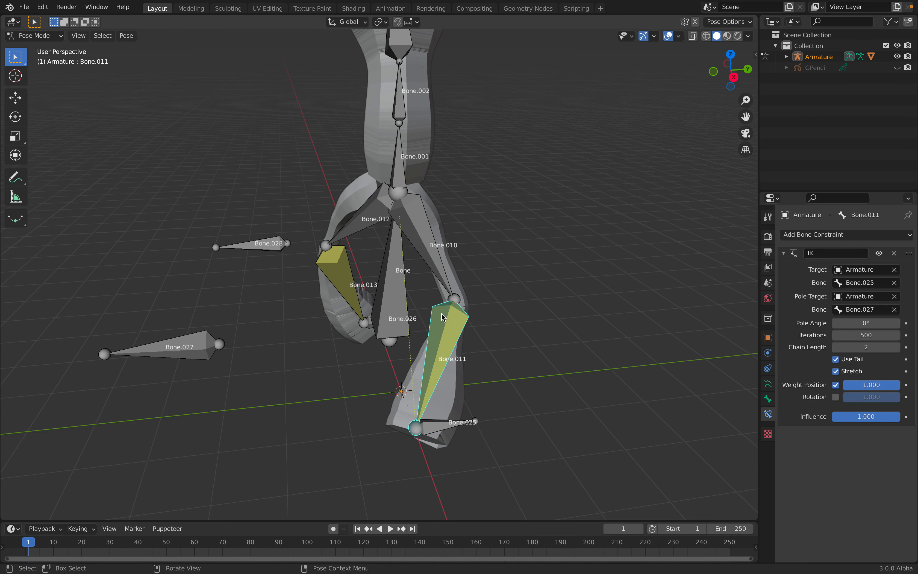
{"action": "left_click_drag", "start_coordinate": [866, 323], "coordinate": [797, 323]}
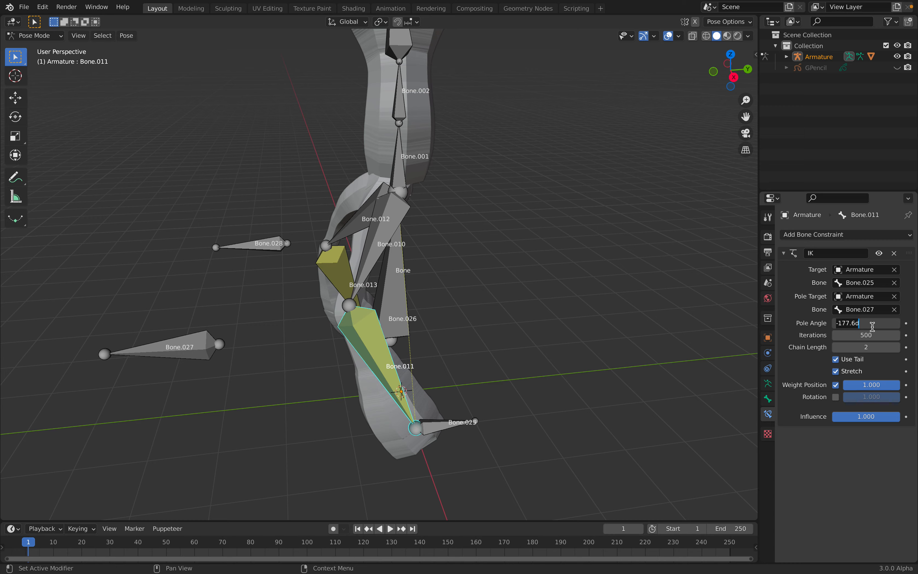
{"action": "key", "text": "Return"}
Step: Move knee controls Bone.027 and Bone.028 to sit in front of their respective knees
{"action": "middle_click_drag", "start_coordinate": [600, 321], "coordinate": [510, 343]}
{"action": "left_click", "coordinate": [510, 320]}
{"action": "key", "text": "g"}
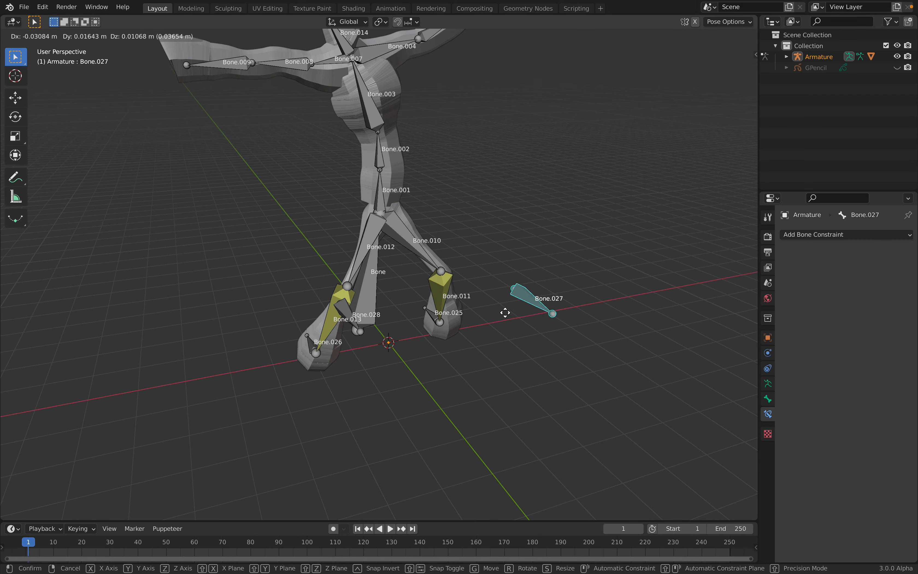
{"action": "left_click", "coordinate": [508, 307]}
{"action": "middle_click_drag", "start_coordinate": [508, 307], "coordinate": [526, 284]}
{"action": "key", "text": "g"}
{"action": "left_click", "coordinate": [528, 280]}
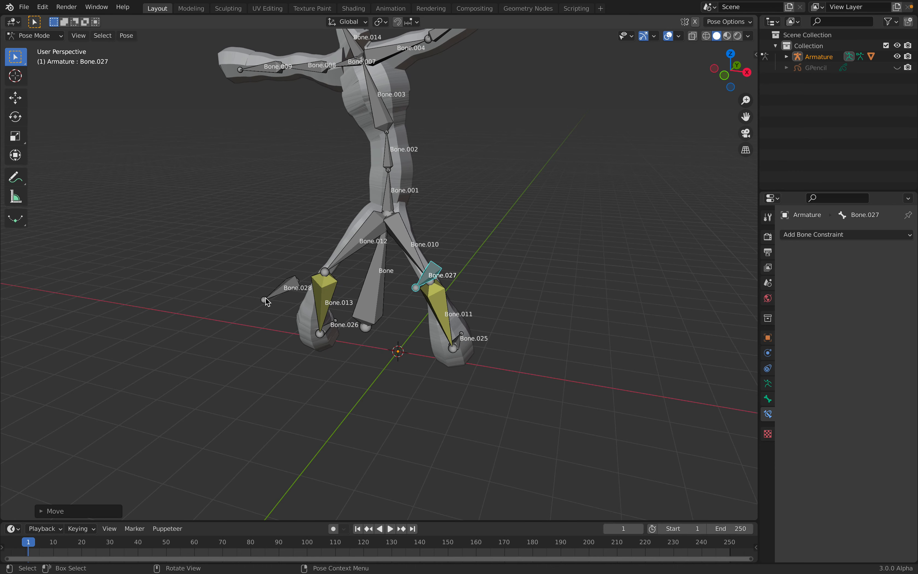
{"action": "key", "text": "g"}
{"action": "left_click", "coordinate": [267, 262]}
{"action": "middle_click_drag", "start_coordinate": [268, 262], "coordinate": [374, 241]}
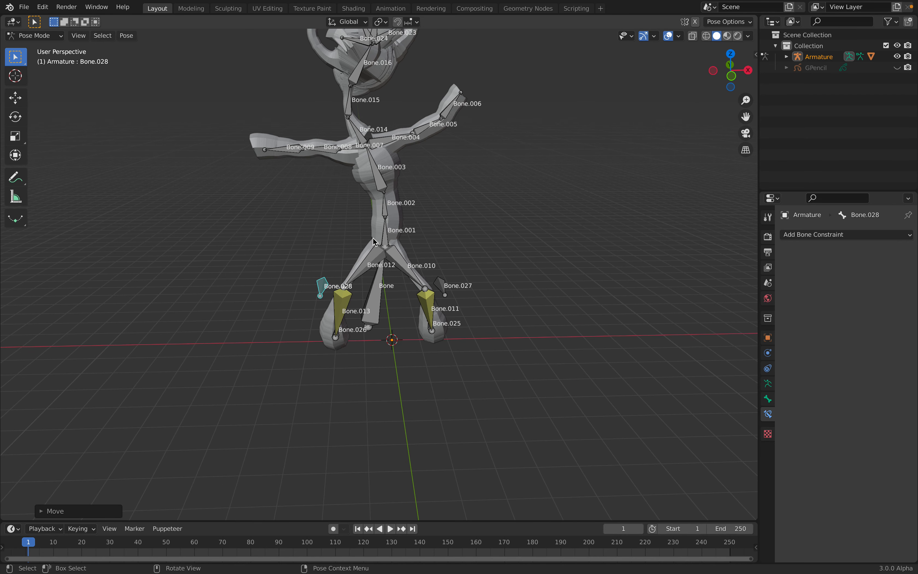
Step: Lower and shift the root bone to bend both legs into a wide stance
{"action": "left_click", "coordinate": [381, 283]}
{"action": "key", "text": "g"}
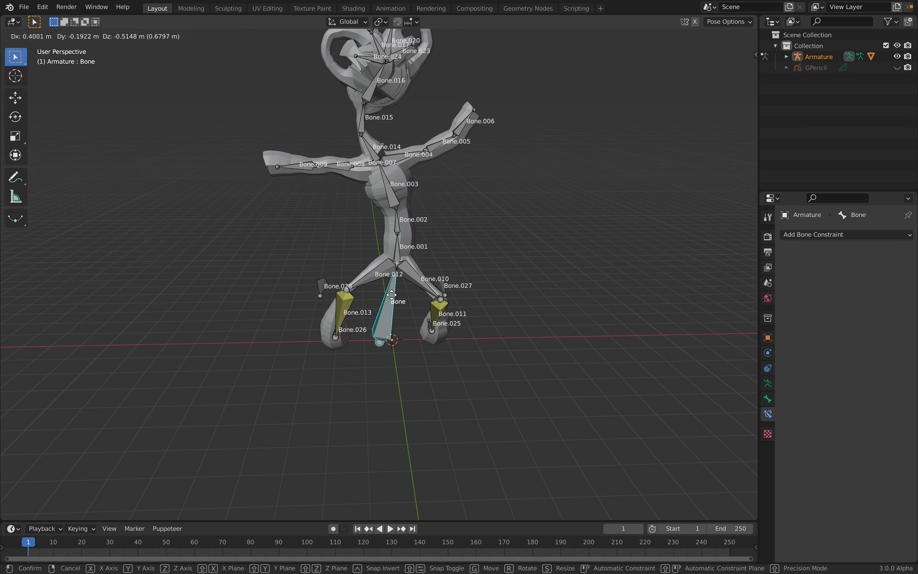
{"action": "left_click", "coordinate": [424, 161]}
Step: Show the whole character in front orthographic view and enlarge the timeline
{"action": "middle_click_drag", "start_coordinate": [424, 161], "coordinate": [434, 200]}
{"action": "left_click", "coordinate": [730, 88]}
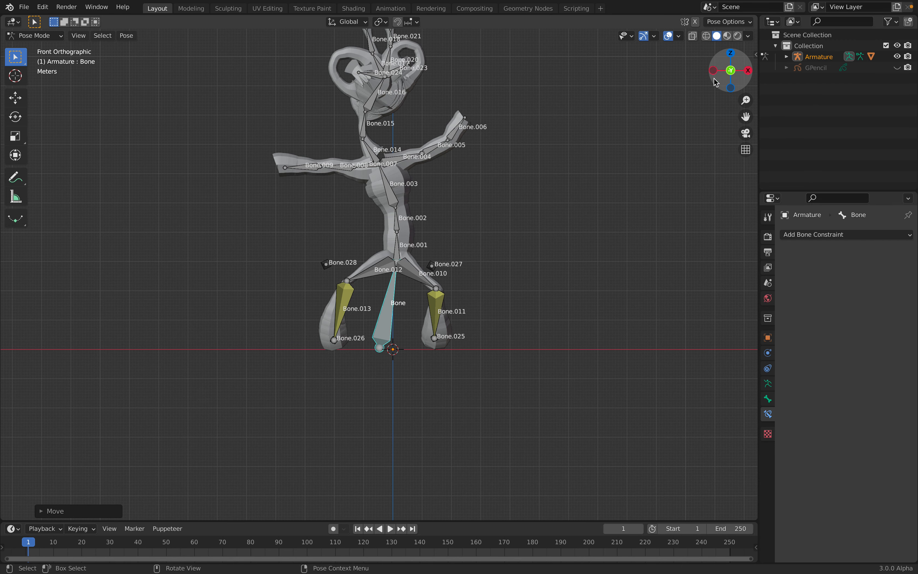
{"action": "middle_click_drag", "start_coordinate": [447, 354], "coordinate": [473, 349], "text": "shift"}
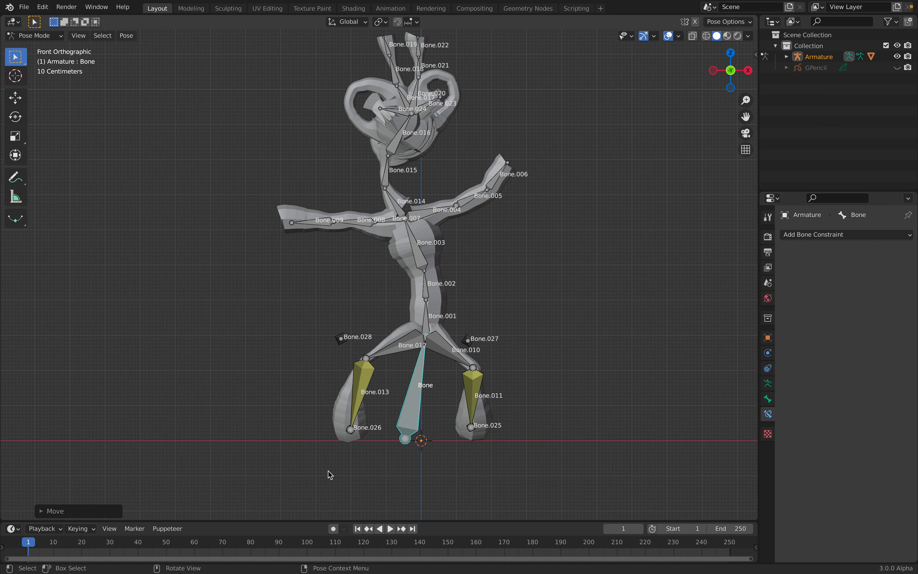
{"action": "left_click_drag", "start_coordinate": [332, 522], "coordinate": [336, 489]}
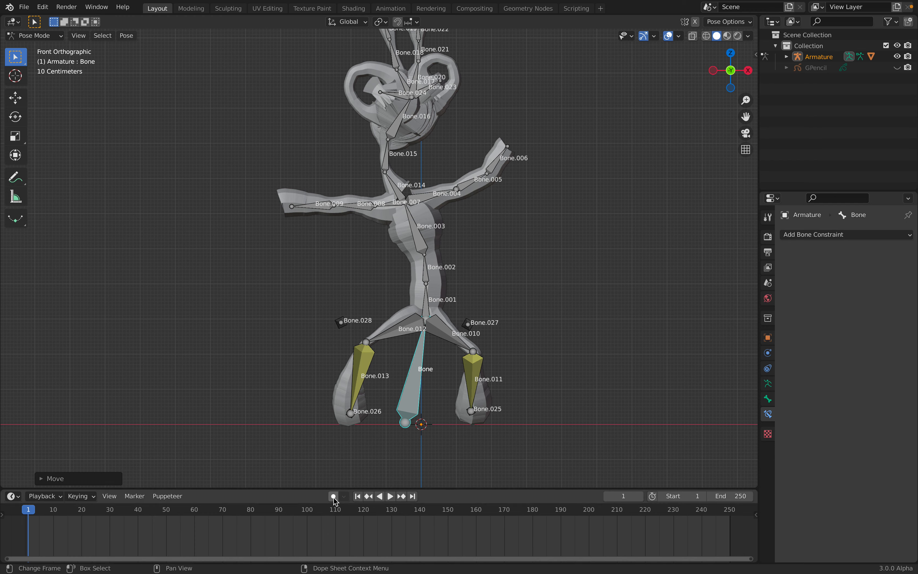
Step: Record live root bone movement during playback with auto keying on, and scrub to frame 51
{"action": "left_click", "coordinate": [390, 496]}
{"action": "key", "text": "g"}
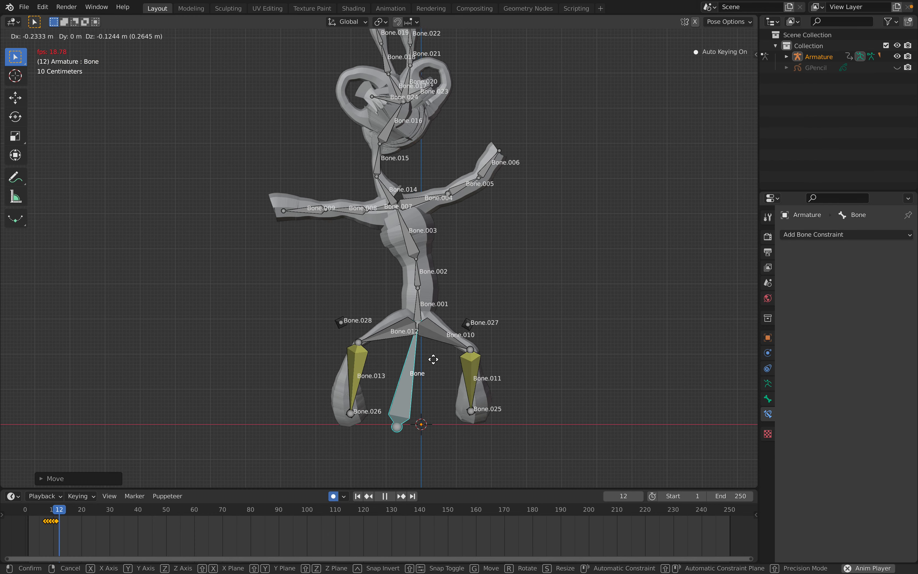
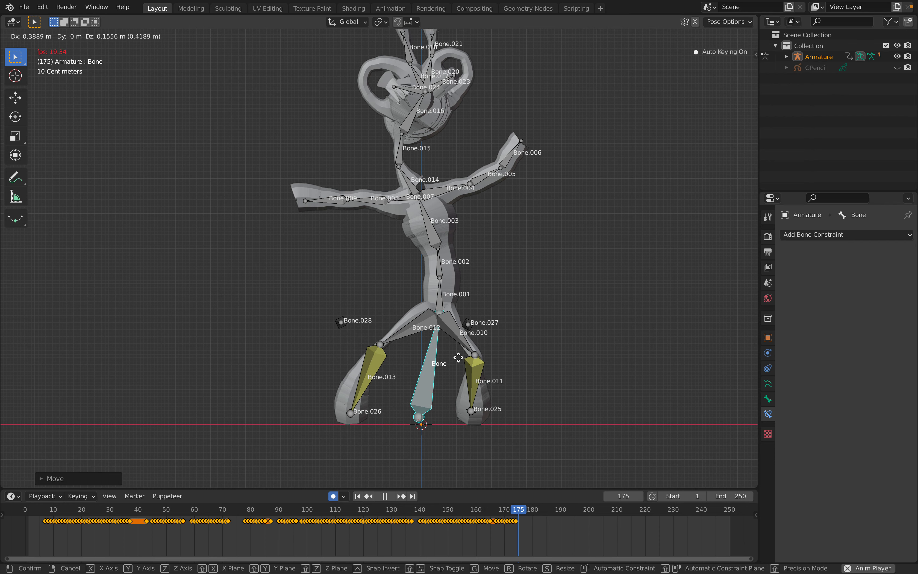
{"action": "left_click", "coordinate": [442, 364]}
{"action": "key", "text": "space"}
{"action": "left_click_drag", "start_coordinate": [47, 508], "coordinate": [169, 501]}
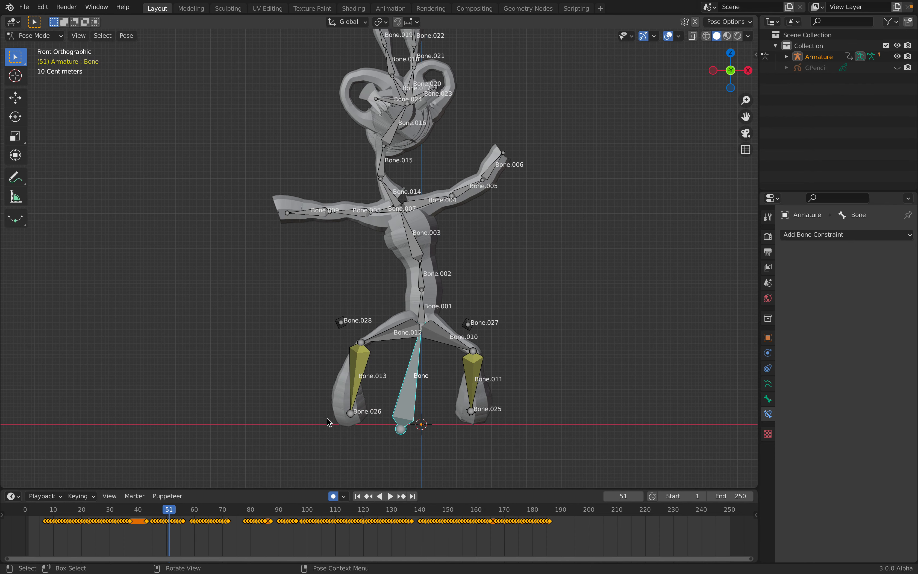
Step: Select foot control Bone.026 on the character's armature
{"action": "left_click", "coordinate": [352, 417]}
{"action": "middle_click_drag", "start_coordinate": [455, 379], "coordinate": [381, 408]}
{"action": "left_click", "coordinate": [381, 407]}
{"action": "middle_click_drag", "start_coordinate": [324, 399], "coordinate": [409, 402]}
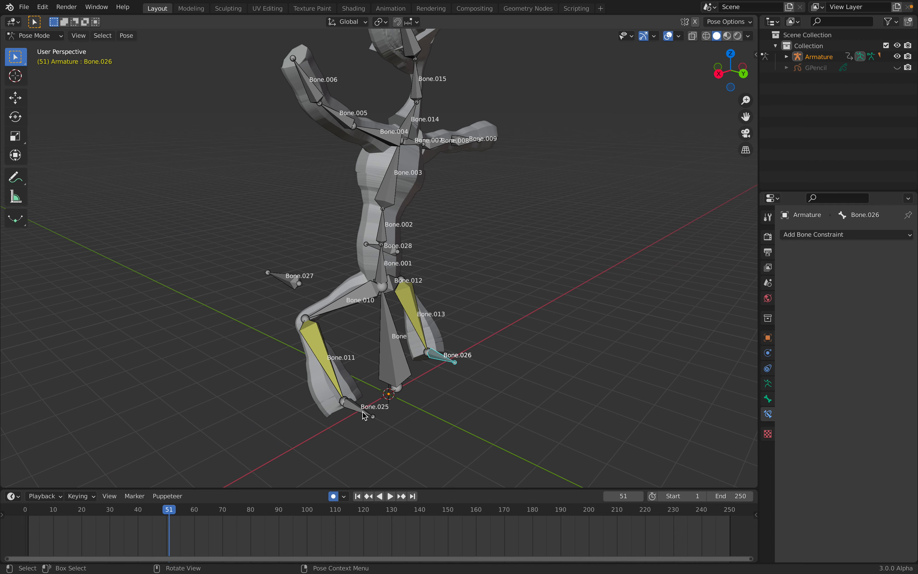
{"action": "left_click", "coordinate": [38, 36]}
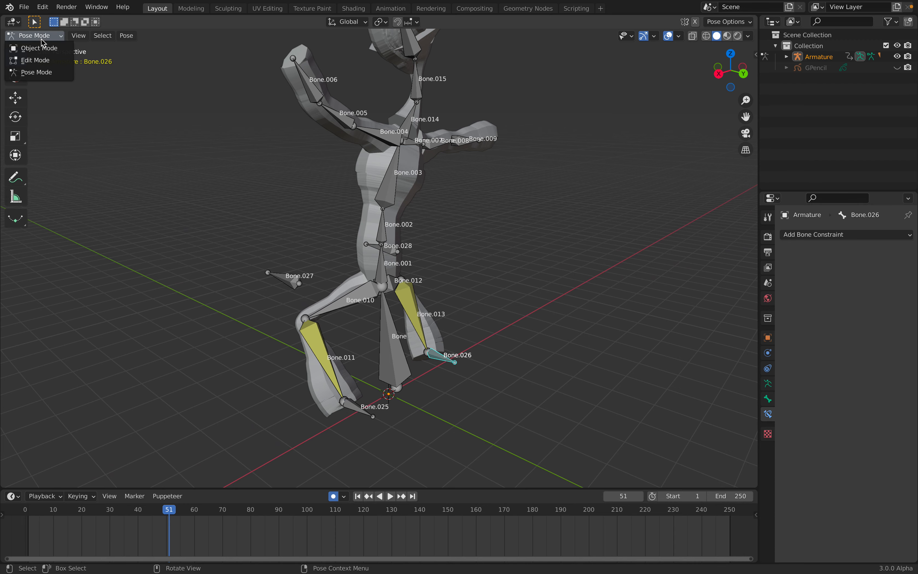
{"action": "left_click", "coordinate": [44, 63]}
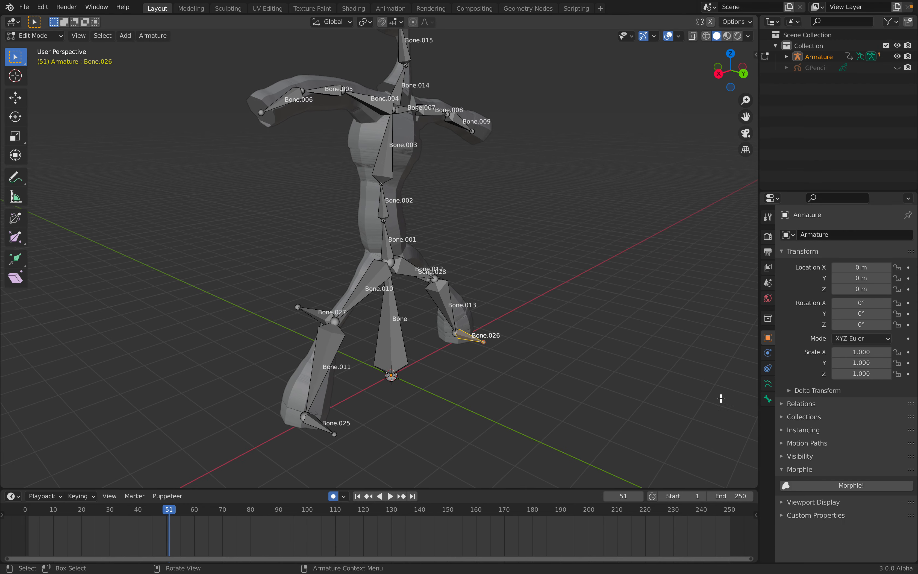
{"action": "left_click", "coordinate": [769, 400]}
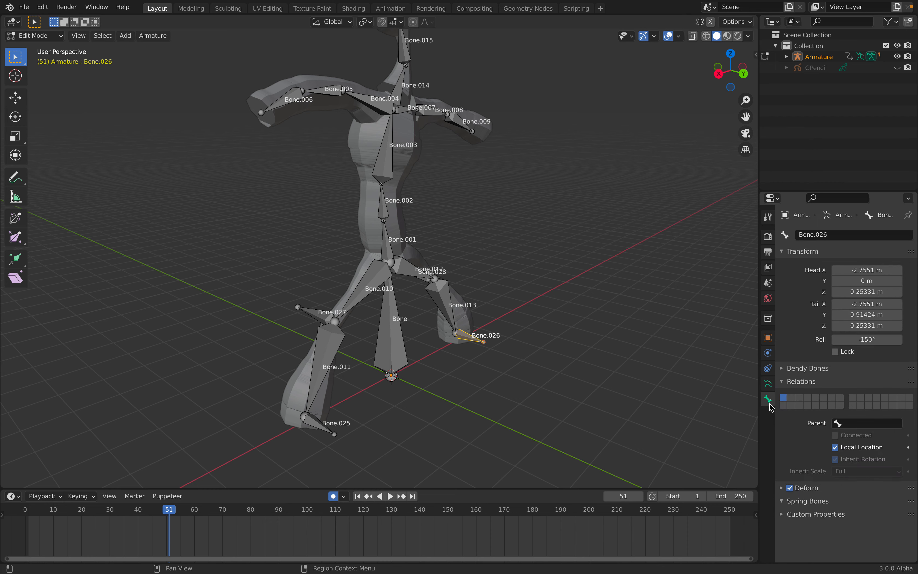
{"action": "left_click", "coordinate": [771, 386]}
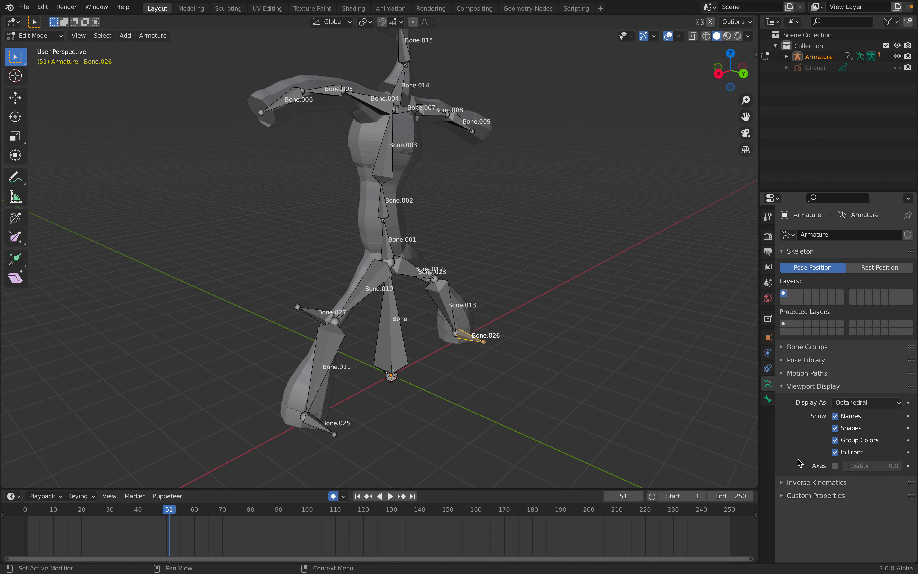
{"action": "left_click", "coordinate": [35, 35]}
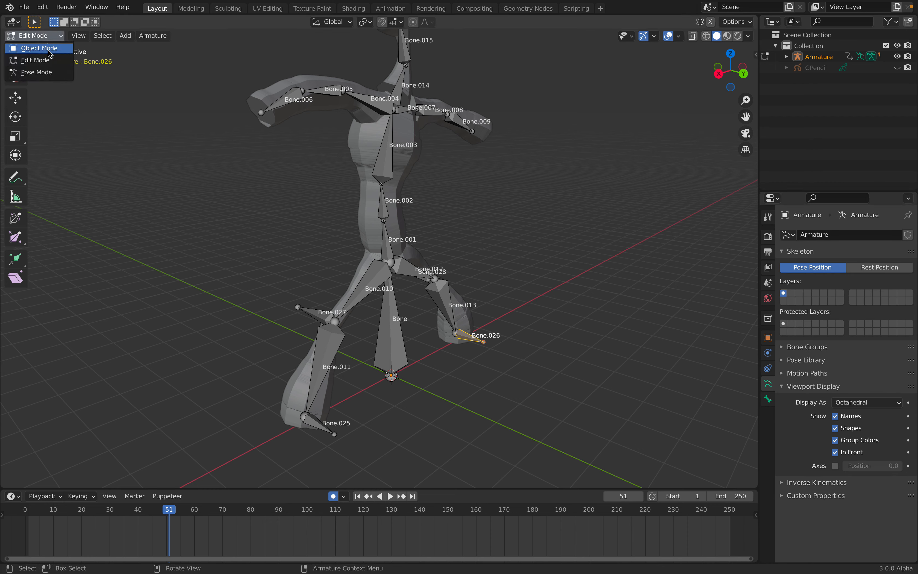
{"action": "left_click", "coordinate": [48, 73]}
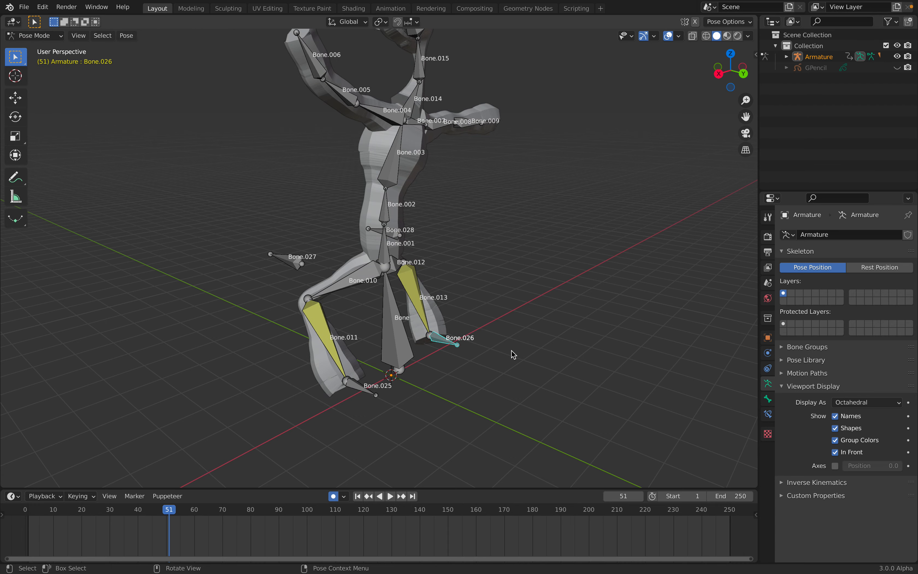
Step: Turn off Deform for the foot controls Bone.026 and Bone.025 in Pose Mode
{"action": "left_click", "coordinate": [768, 399]}
{"action": "scroll", "coordinate": [782, 531], "scroll_direction": "down", "scroll_amount": 8}
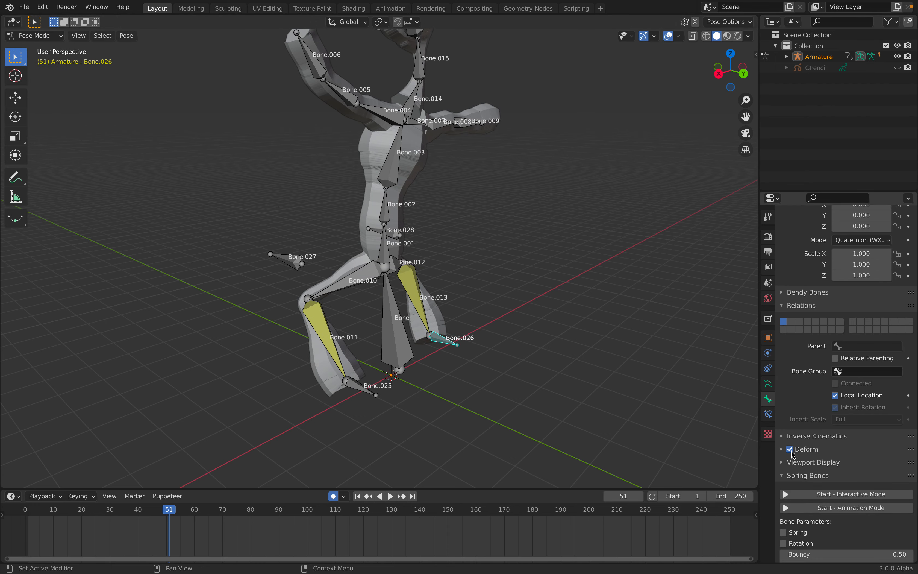
{"action": "left_click", "coordinate": [791, 451]}
{"action": "middle_click_drag", "start_coordinate": [406, 394], "coordinate": [429, 397]}
{"action": "left_click", "coordinate": [382, 391]}
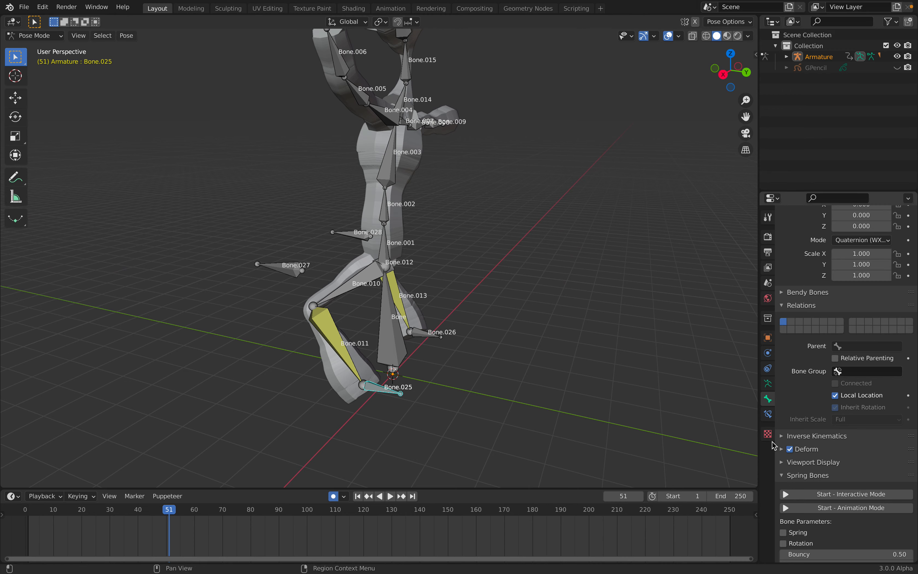
{"action": "left_click", "coordinate": [792, 451]}
Step: Move the knee controls Bone.027 and Bone.028 to swing their knees at frame 51 with auto keying on
{"action": "middle_click_drag", "start_coordinate": [474, 384], "coordinate": [373, 342]}
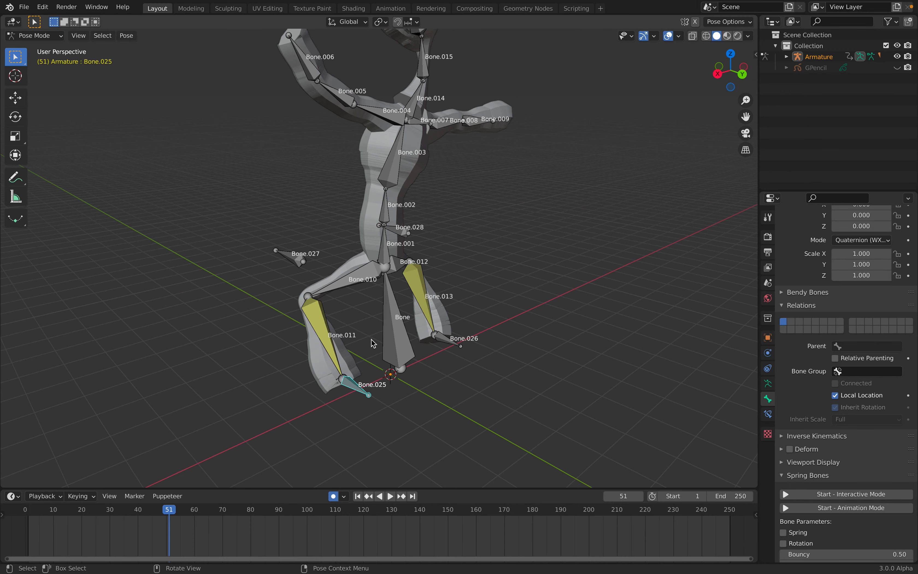
{"action": "left_click", "coordinate": [300, 261]}
{"action": "middle_click_drag", "start_coordinate": [304, 266], "coordinate": [475, 277]}
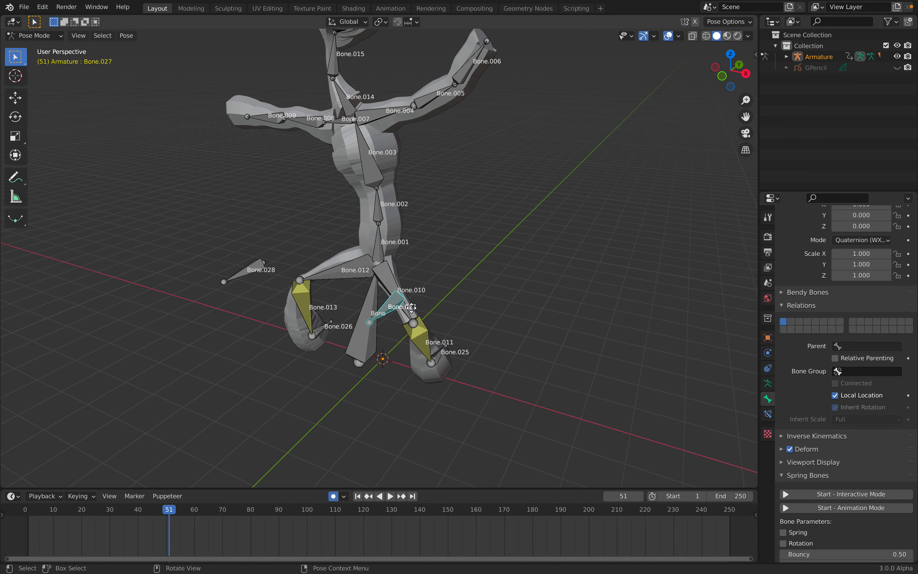
{"action": "key", "text": "g"}
{"action": "left_click", "coordinate": [421, 306]}
{"action": "middle_click_drag", "start_coordinate": [421, 305], "coordinate": [292, 315]}
{"action": "key", "text": "g"}
{"action": "left_click", "coordinate": [284, 287]}
{"action": "left_click", "coordinate": [283, 312]}
{"action": "key", "text": "g"}
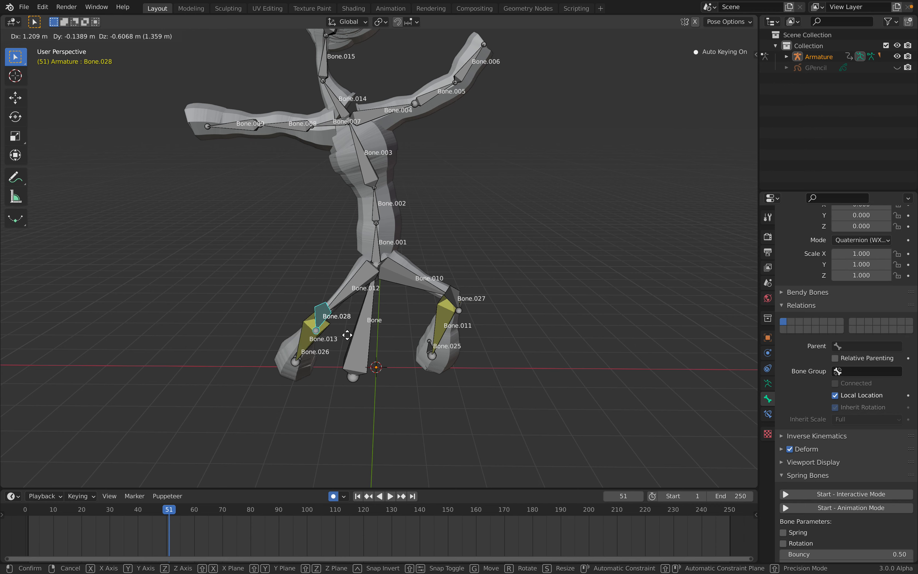
{"action": "left_click", "coordinate": [285, 293]}
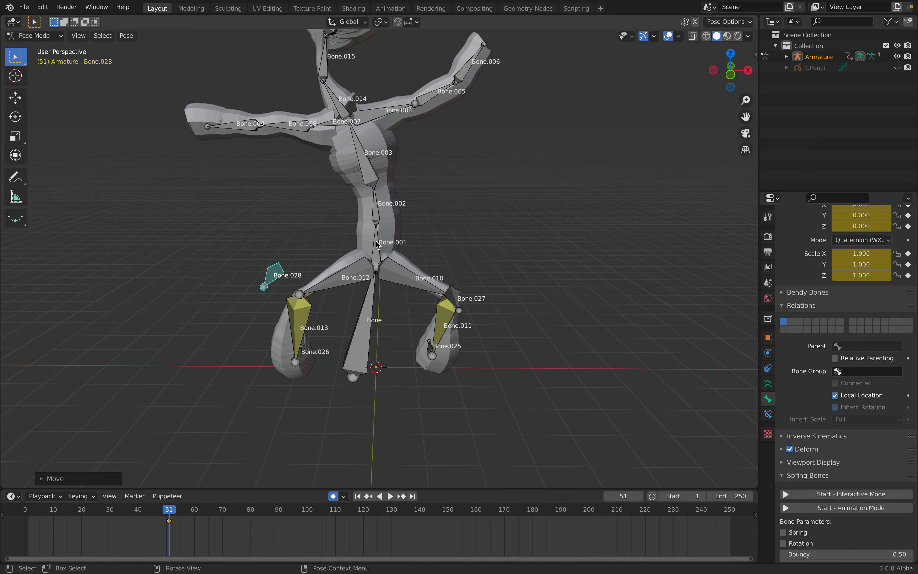
Step: Select the root bone and then all bones, and play back the recorded motion up to frame 184
{"action": "left_click", "coordinate": [368, 310]}
{"action": "middle_click_drag", "start_coordinate": [368, 311], "coordinate": [370, 305]}
{"action": "middle_click_drag", "start_coordinate": [403, 411], "coordinate": [417, 420], "text": "shift"}
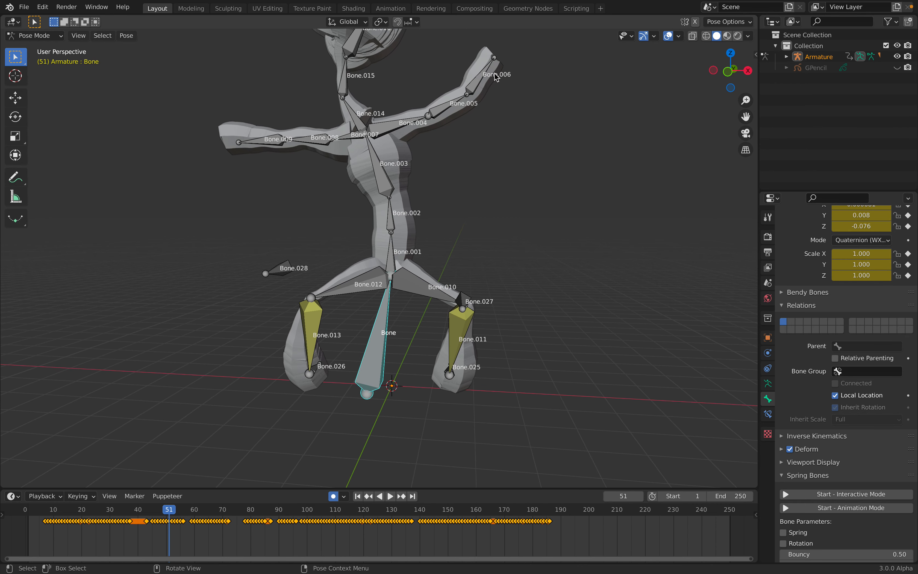
{"action": "left_click", "coordinate": [496, 167]}
{"action": "key", "text": "a"}
{"action": "key", "text": "space"}
{"action": "left_click", "coordinate": [389, 514]}
{"action": "key", "text": "space"}
{"action": "left_click_drag", "start_coordinate": [387, 512], "coordinate": [335, 505]}
{"action": "scroll", "coordinate": [394, 521], "scroll_direction": "up", "scroll_amount": 1}
{"action": "middle_click_drag", "start_coordinate": [394, 521], "coordinate": [489, 536]}
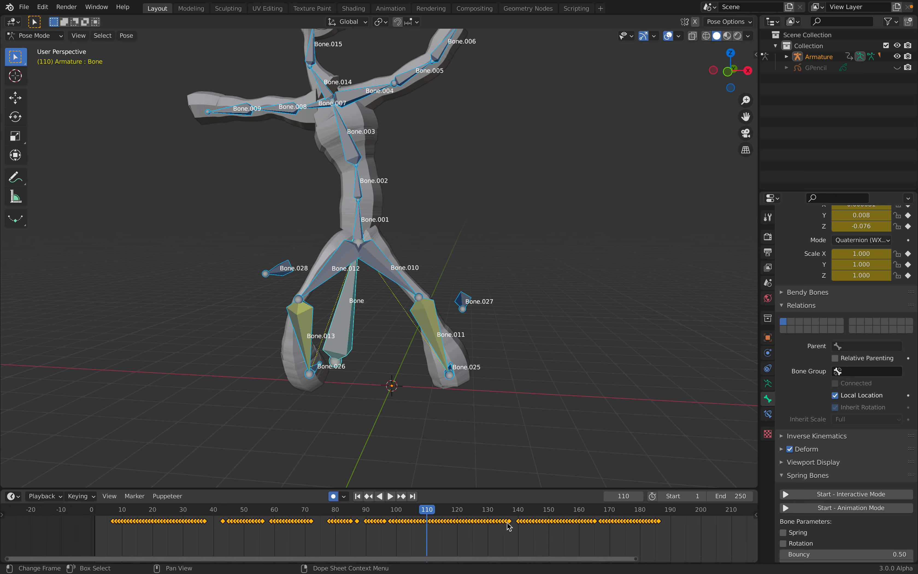
{"action": "scroll", "coordinate": [569, 515], "scroll_direction": "down", "scroll_amount": 2}
{"action": "left_click", "coordinate": [579, 515]}
{"action": "key", "text": "space"}
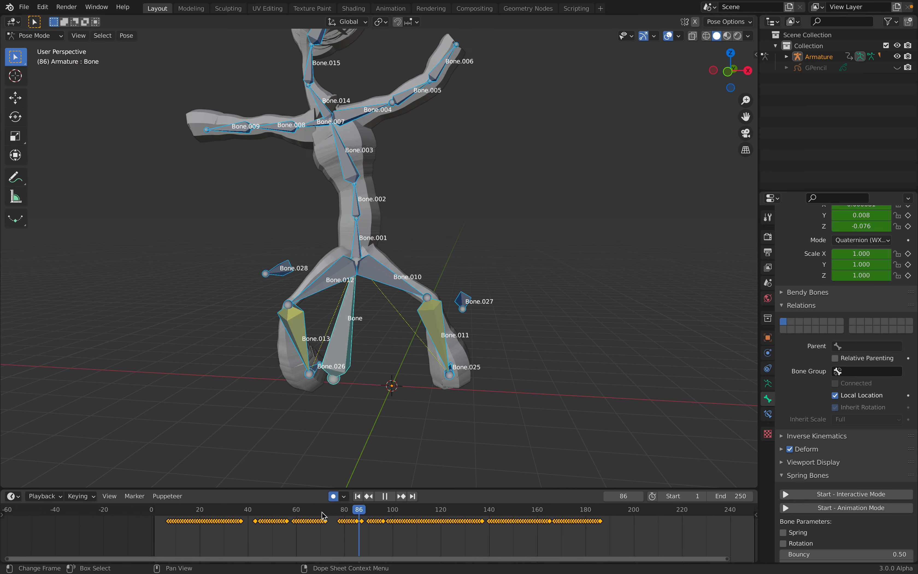
{"action": "key", "text": "space"}
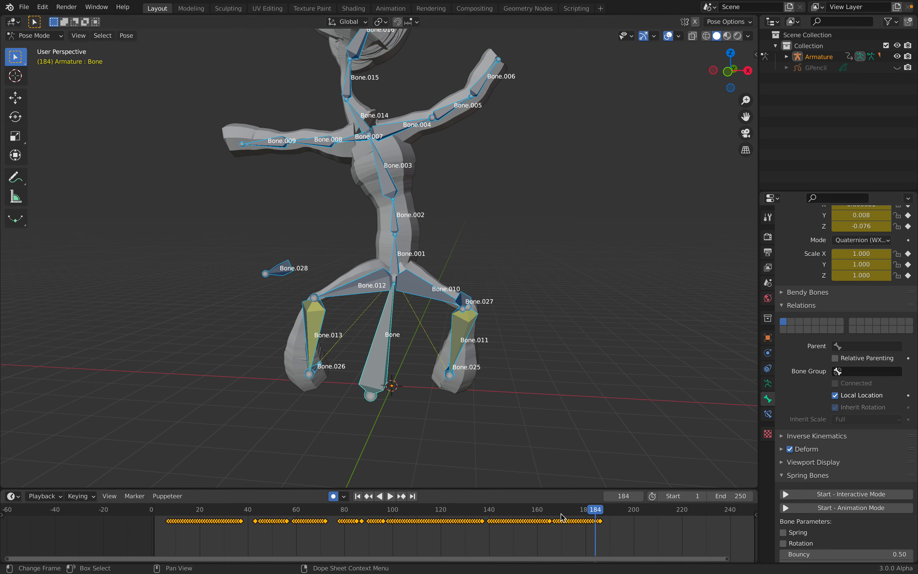
Step: Review the pose frame by frame around the end of the keyed range, near frame 187
{"action": "scroll", "coordinate": [559, 513], "scroll_direction": "down", "scroll_amount": 3}
{"action": "middle_click_drag", "start_coordinate": [533, 519], "coordinate": [528, 520]}
{"action": "left_click_drag", "start_coordinate": [547, 511], "coordinate": [525, 515]}
{"action": "key", "text": "Right"}
{"action": "key", "text": "Right"}
{"action": "key", "text": "Right"}
{"action": "key", "text": "Right"}
{"action": "key", "text": "Right"}
{"action": "key", "text": "Right"}
{"action": "key", "text": "Right"}
{"action": "key", "text": "Right"}
{"action": "key", "text": "Right"}
{"action": "key", "text": "Right"}
{"action": "key", "text": "Right"}
{"action": "key", "text": "Right"}
{"action": "key", "text": "Right"}
{"action": "key", "text": "Right"}
{"action": "key", "text": "Right"}
{"action": "key", "text": "Right"}
{"action": "key", "text": "Right"}
{"action": "key", "text": "Right"}
{"action": "key", "text": "Right"}
{"action": "key", "text": "Right"}
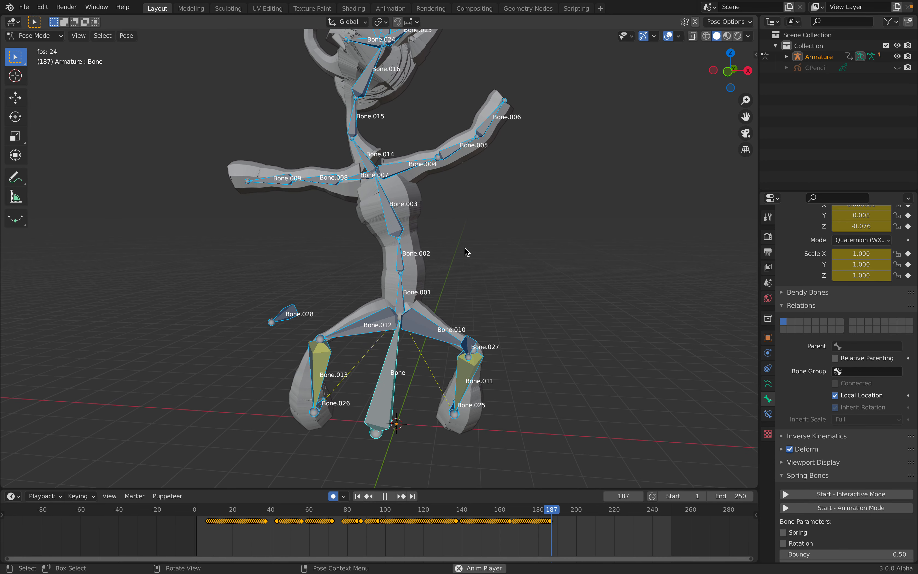
Step: Switch from Pose Mode to Object Mode and select the character mesh GP_Layer
{"action": "left_click", "coordinate": [410, 167]}
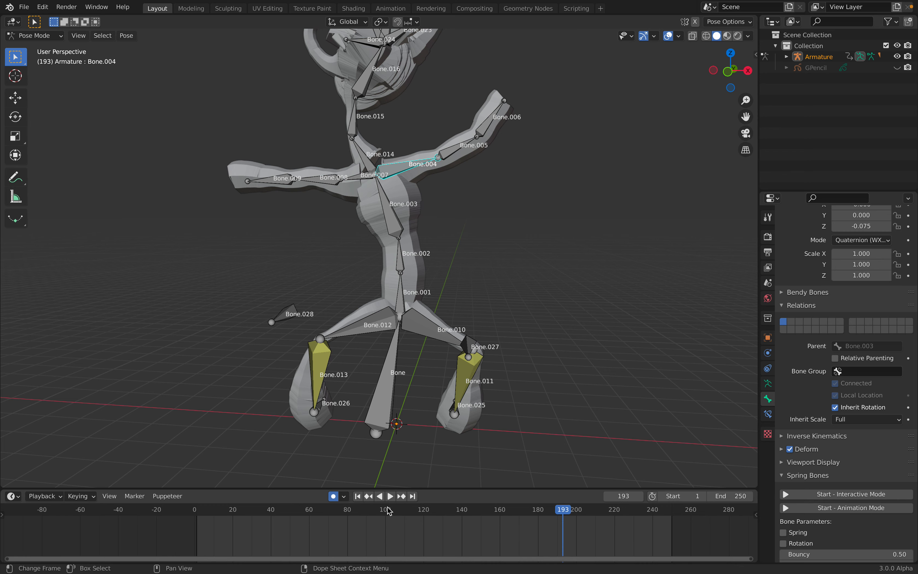
{"action": "middle_click_drag", "start_coordinate": [421, 304], "coordinate": [415, 279]}
{"action": "left_click", "coordinate": [37, 38]}
{"action": "left_click", "coordinate": [37, 47]}
{"action": "scroll", "coordinate": [383, 184], "scroll_direction": "down", "scroll_amount": 1}
{"action": "middle_click_drag", "start_coordinate": [457, 172], "coordinate": [451, 196], "text": "shift"}
{"action": "left_click", "coordinate": [451, 196]}
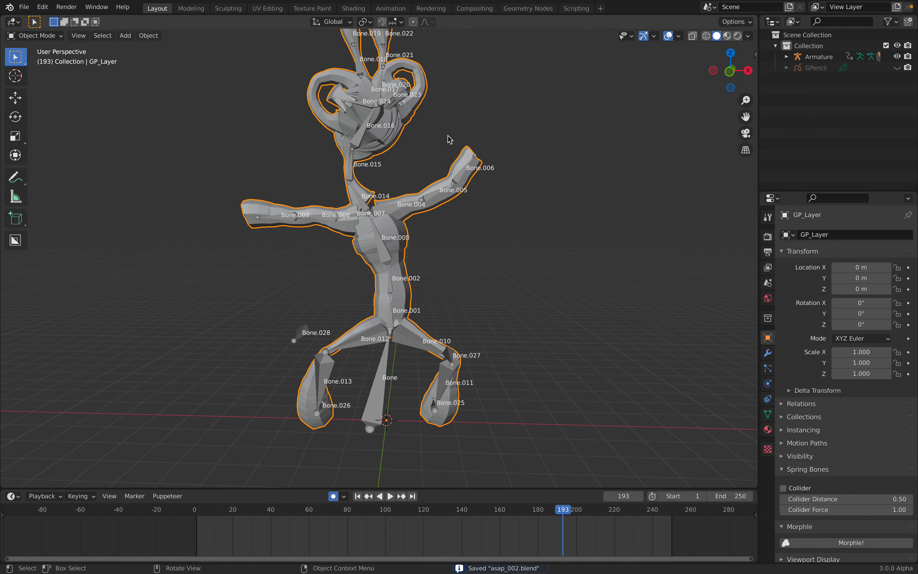
Step: Scrub the animation to frame 95 and save the file, keeping the character mesh selected
{"action": "key", "text": "space"}
{"action": "key", "text": "space"}
{"action": "left_click_drag", "start_coordinate": [362, 513], "coordinate": [381, 485]}
{"action": "key", "text": "ctrl+s"}
{"action": "middle_click_drag", "start_coordinate": [487, 259], "coordinate": [486, 234]}
{"action": "left_click", "coordinate": [417, 174]}
{"action": "scroll", "coordinate": [455, 193], "scroll_direction": "down", "scroll_amount": 3}
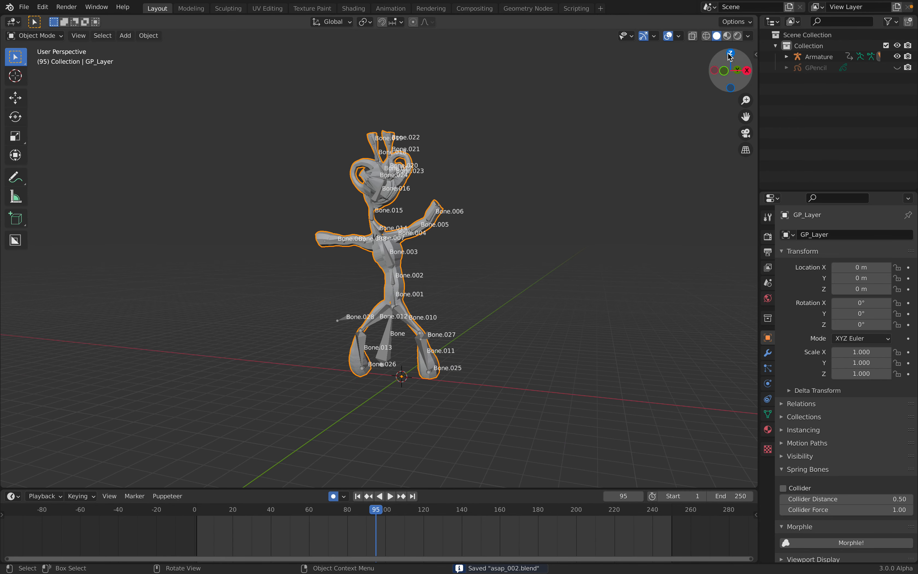
Step: Split the 3D viewport horizontally into an upper and a lower area
{"action": "left_click_drag", "start_coordinate": [755, 18], "coordinate": [702, 233]}
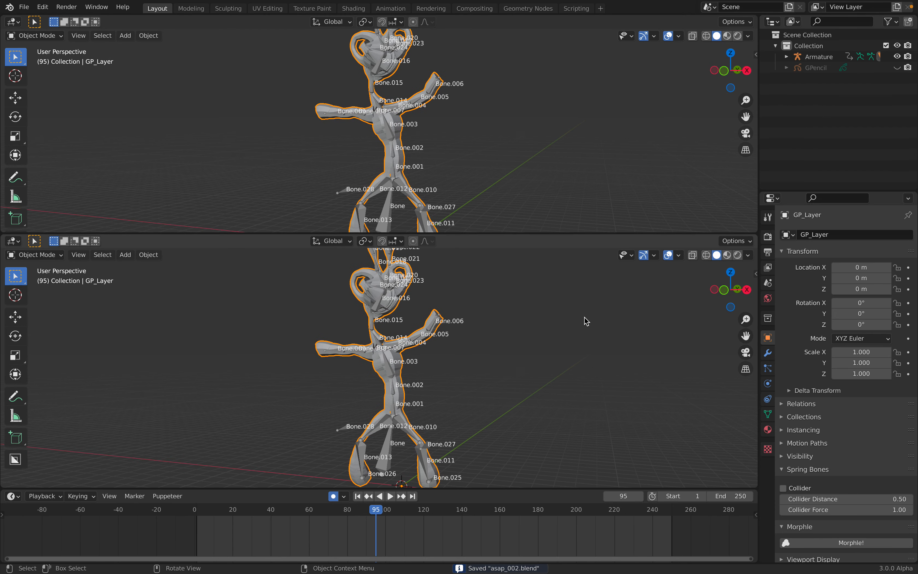
{"action": "left_click", "coordinate": [586, 321]}
{"action": "key", "text": "shift+a"}
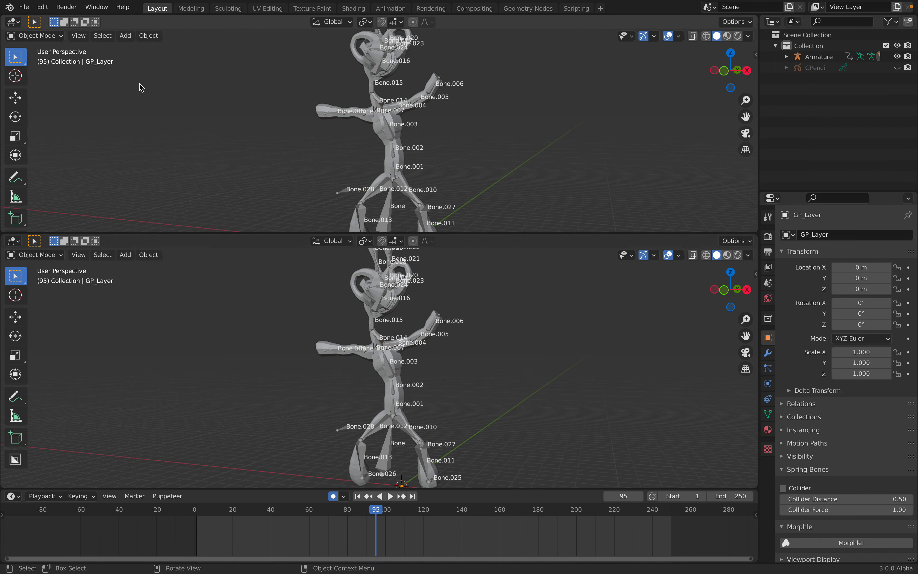
Step: Turn the upper area into a Geometry Node Editor and create a new node tree for the mesh GP_Layer
{"action": "left_click", "coordinate": [14, 23]}
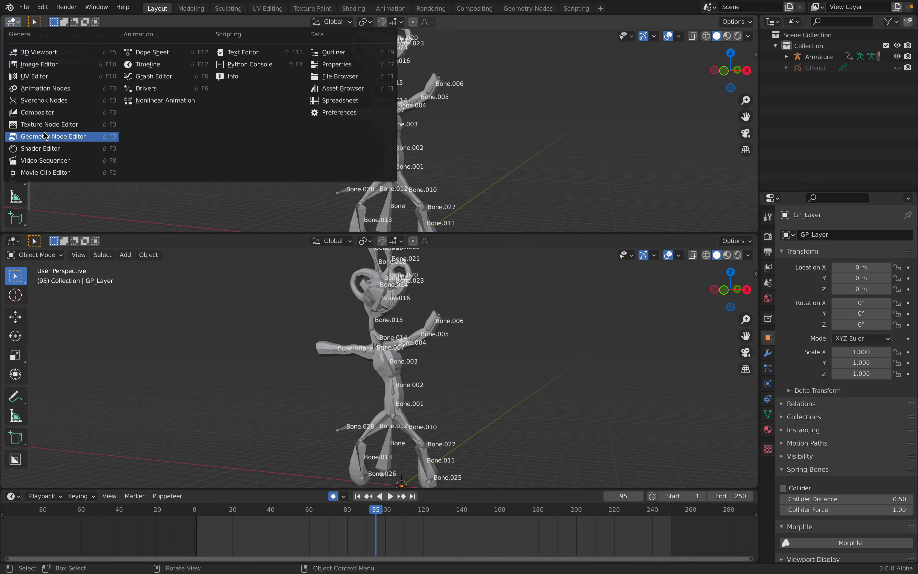
{"action": "left_click", "coordinate": [323, 346]}
{"action": "left_click", "coordinate": [14, 22]}
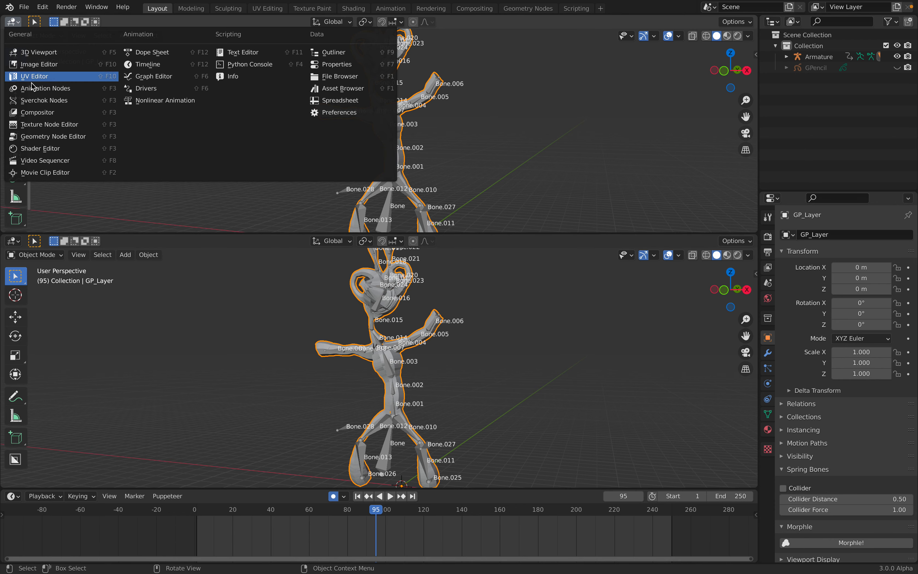
{"action": "left_click", "coordinate": [49, 136]}
{"action": "left_click", "coordinate": [375, 21]}
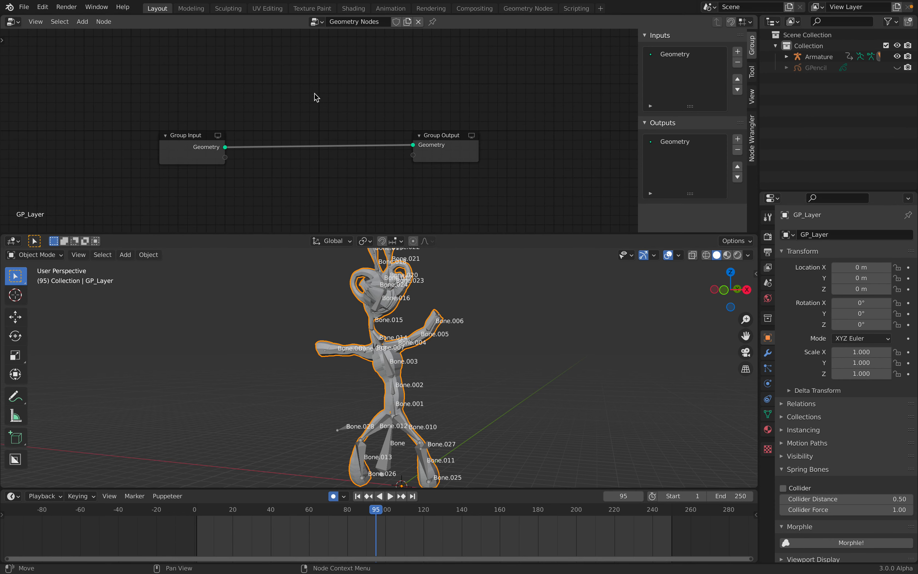
Step: Insert a Point Distribute node between Group Input and Group Output and set its Density Max to 5.200
{"action": "key", "text": "shift+a"}
{"action": "left_click", "coordinate": [293, 103]}
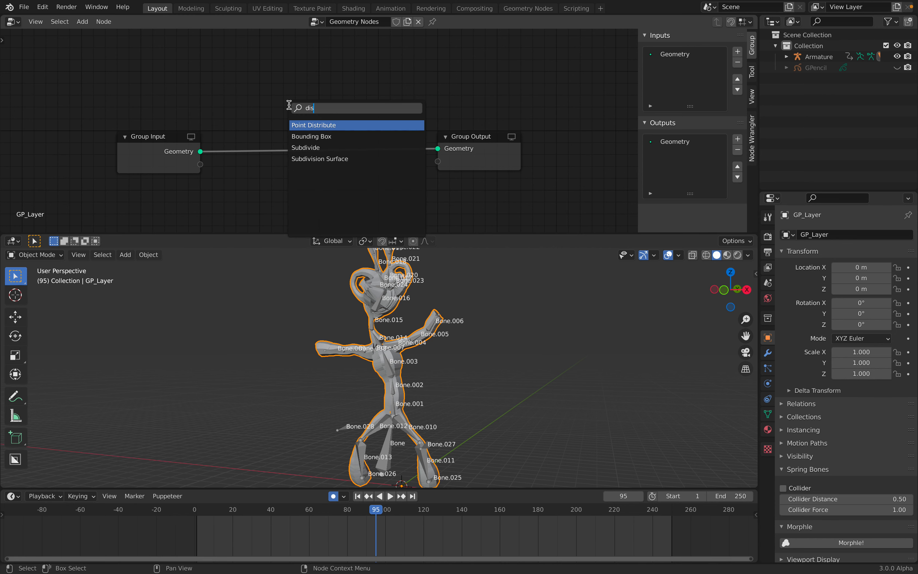
{"action": "key", "text": "Return"}
{"action": "left_click", "coordinate": [251, 103]}
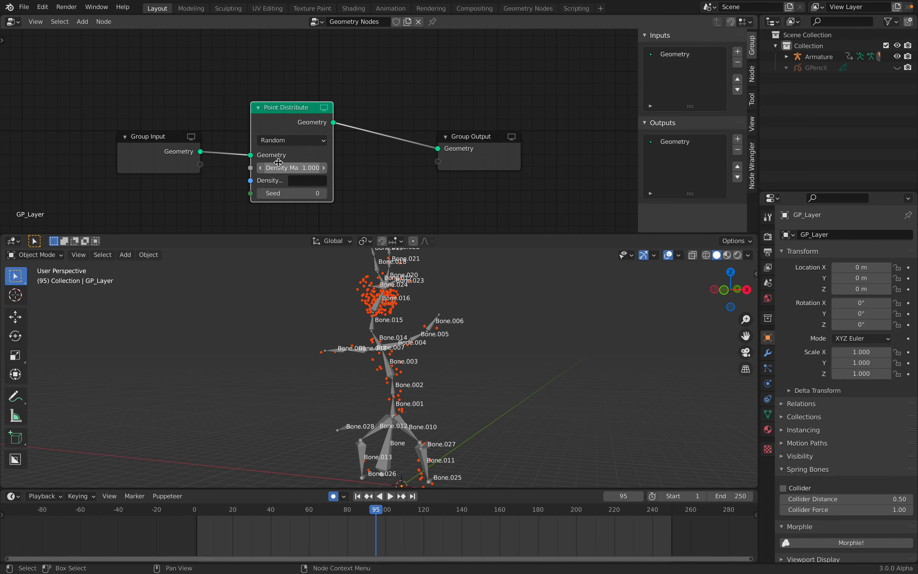
{"action": "left_click_drag", "start_coordinate": [292, 168], "coordinate": [298, 167]}
Step: Play the animation to preview the scattered points and stop at frame 162
{"action": "middle_click_drag", "start_coordinate": [477, 331], "coordinate": [497, 331]}
{"action": "key", "text": "space"}
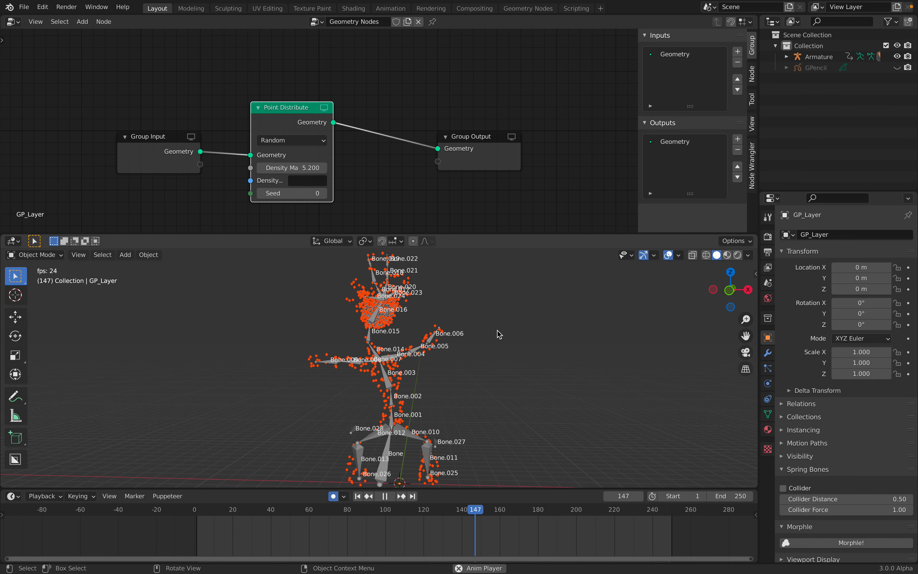
{"action": "key", "text": "space"}
Step: Add a torus mesh at the world origin
{"action": "left_click", "coordinate": [533, 329]}
{"action": "key", "text": "shift+a"}
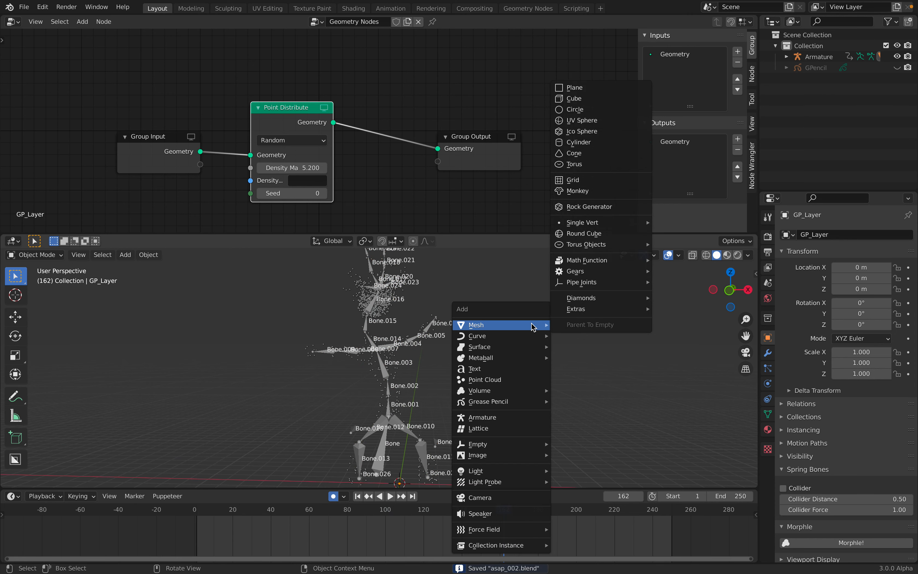
{"action": "mouse_move", "coordinate": [516, 327]}
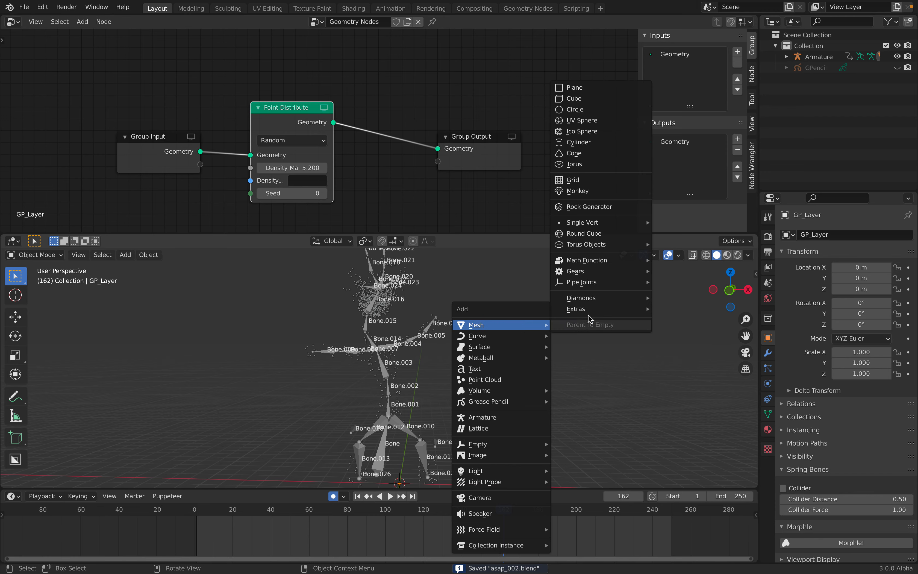
{"action": "left_click", "coordinate": [597, 165]}
Step: Scale the torus geometry down in Edit Mode, return to Object Mode and hide the torus from viewport and render
{"action": "middle_click_drag", "start_coordinate": [510, 385], "coordinate": [524, 318], "text": "shift"}
{"action": "key", "text": "Tab"}
{"action": "key", "text": "s"}
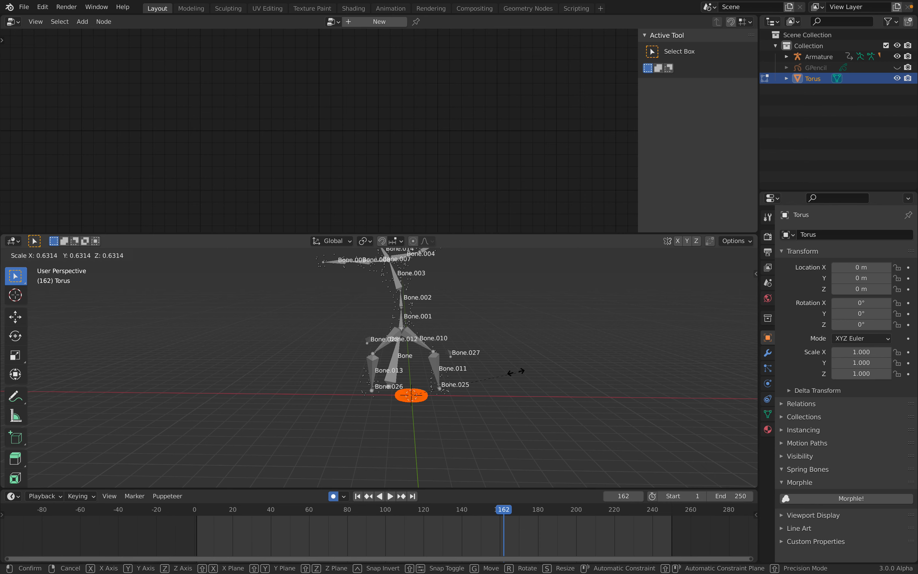
{"action": "left_click", "coordinate": [481, 376]}
{"action": "key", "text": "Tab"}
{"action": "middle_click_drag", "start_coordinate": [499, 350], "coordinate": [484, 381], "text": "shift"}
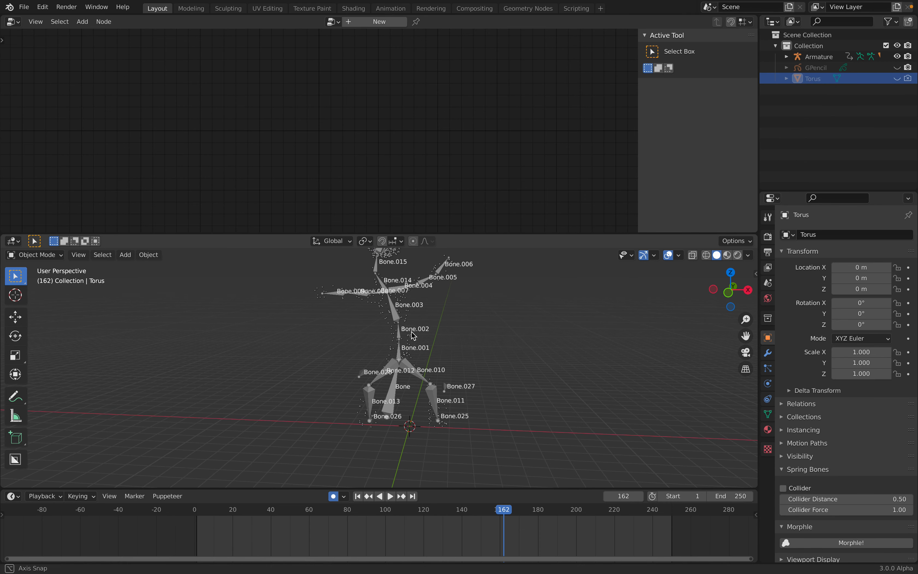
Step: Expand the Armature hierarchy and select its child mesh GP_Layer
{"action": "left_click", "coordinate": [403, 318]}
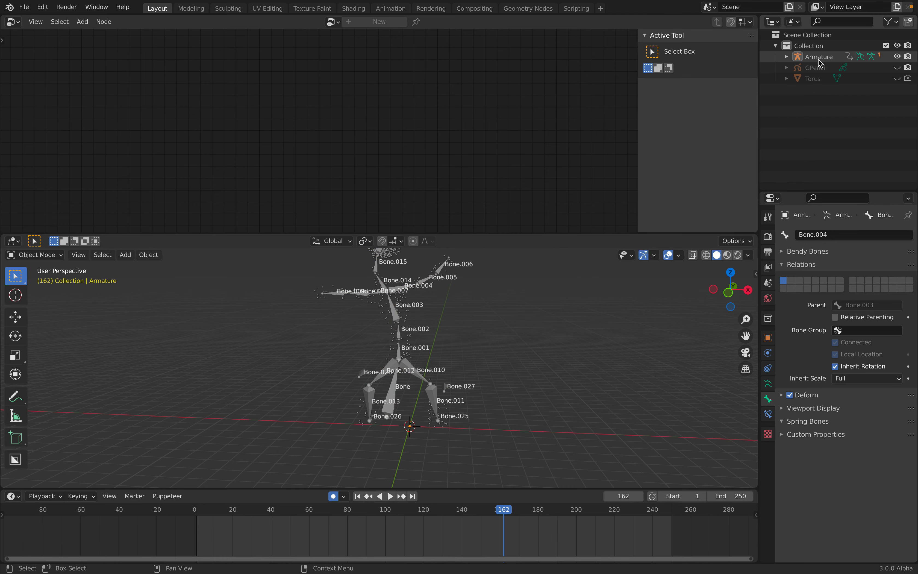
{"action": "left_click", "coordinate": [786, 57]}
{"action": "left_click", "coordinate": [829, 100]}
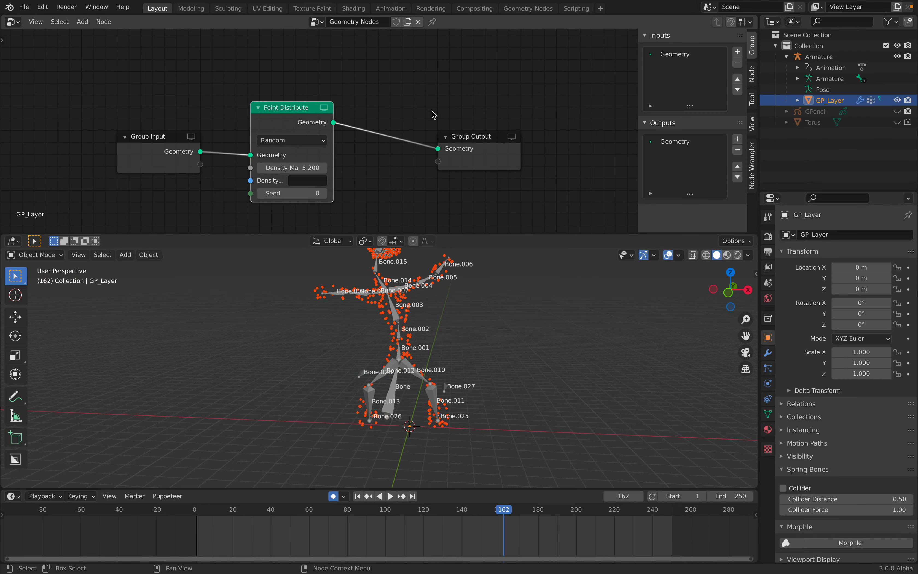
Step: Insert a Point Instance node between Point Distribute and Group Output, with the Torus as its instanced object
{"action": "key", "text": "shift+a"}
{"action": "left_click", "coordinate": [410, 29]}
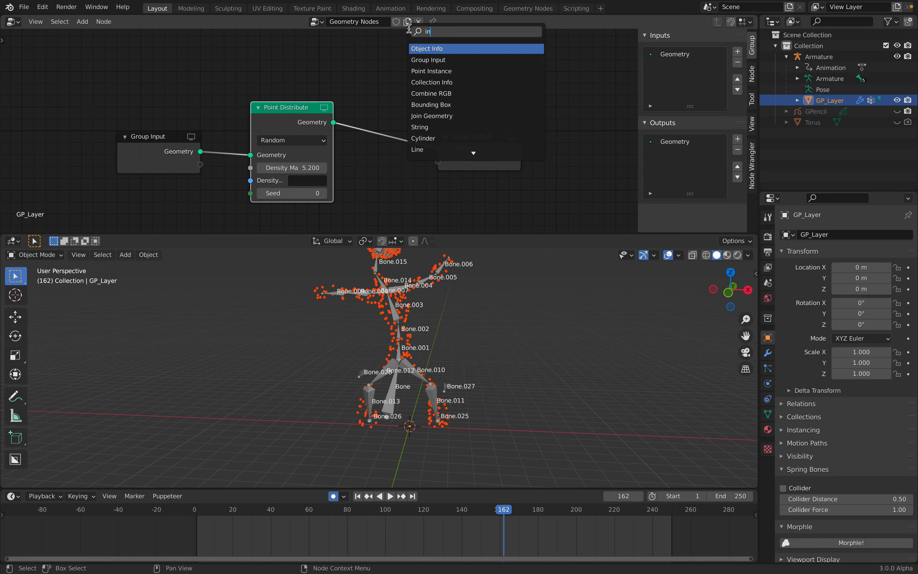
{"action": "key", "text": "Return"}
{"action": "left_click", "coordinate": [394, 81]}
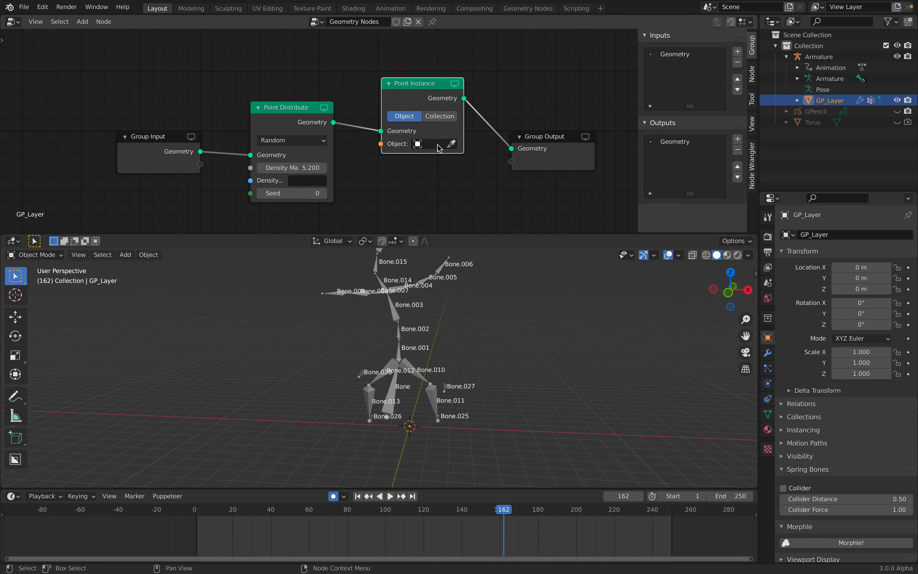
{"action": "left_click", "coordinate": [436, 145]}
{"action": "left_click", "coordinate": [436, 197]}
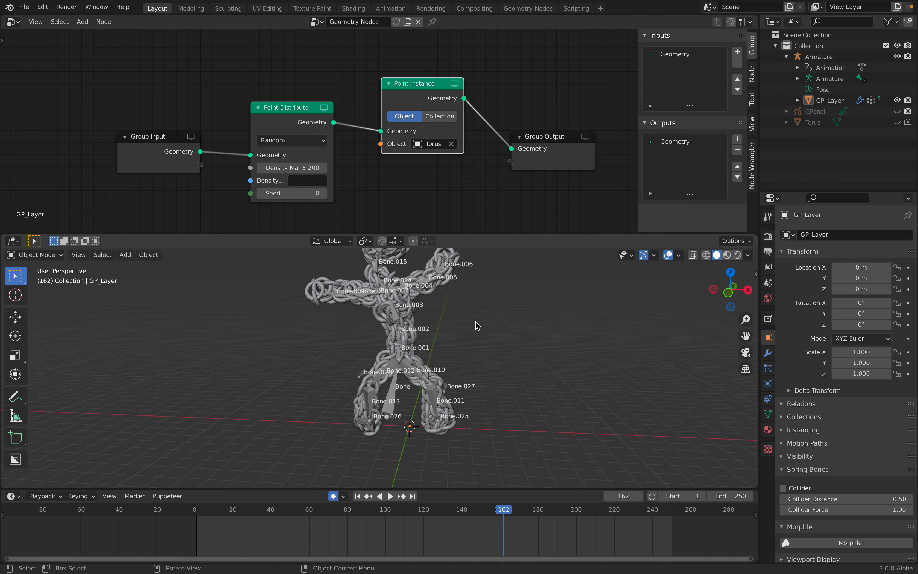
Step: Play the animation to preview the torus instances, stop at frame 95 and save the file
{"action": "key", "text": "space"}
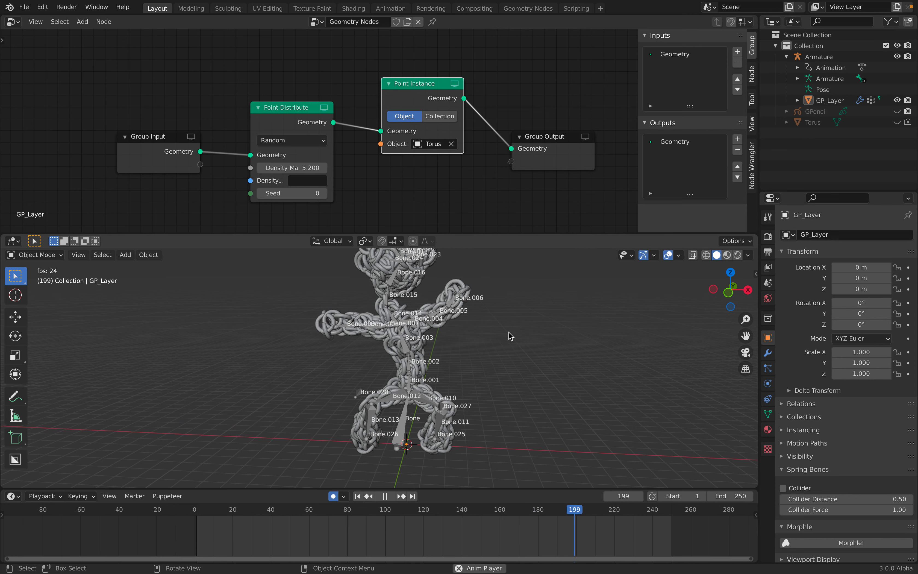
{"action": "left_click_drag", "start_coordinate": [318, 513], "coordinate": [376, 513]}
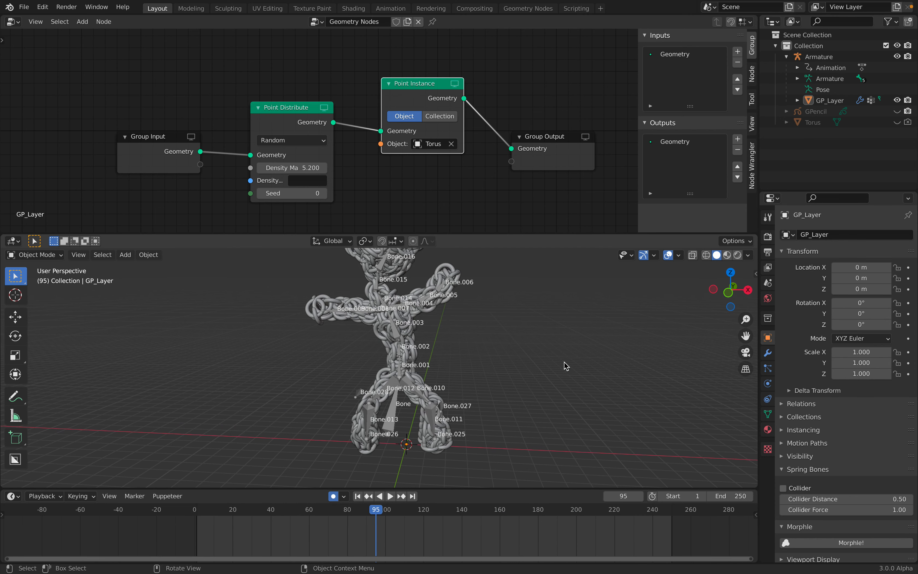
{"action": "key", "text": "ctrl+s"}
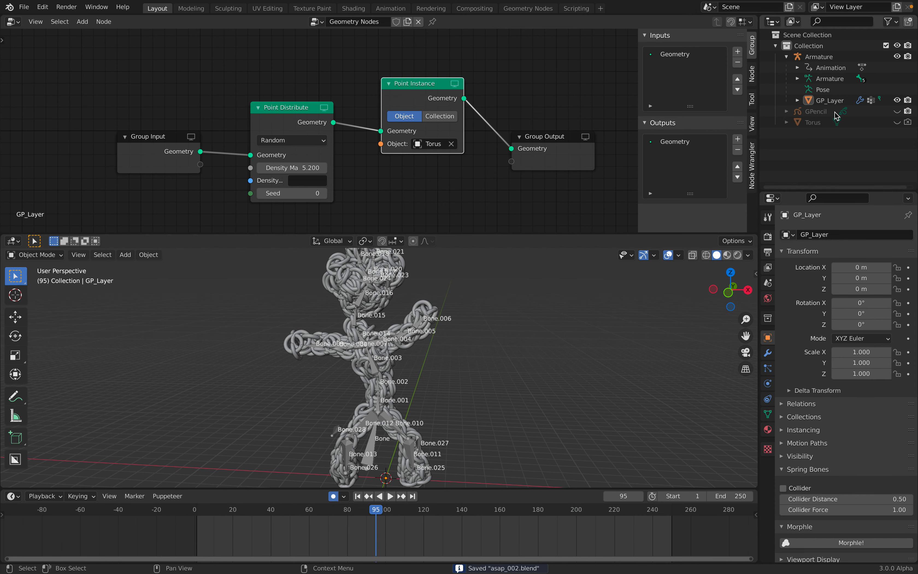
Step: Select the Armature, turn off its bone names in the viewport display, keep In Front enabled and save the file
{"action": "left_click", "coordinate": [819, 57]}
{"action": "left_click", "coordinate": [793, 406]}
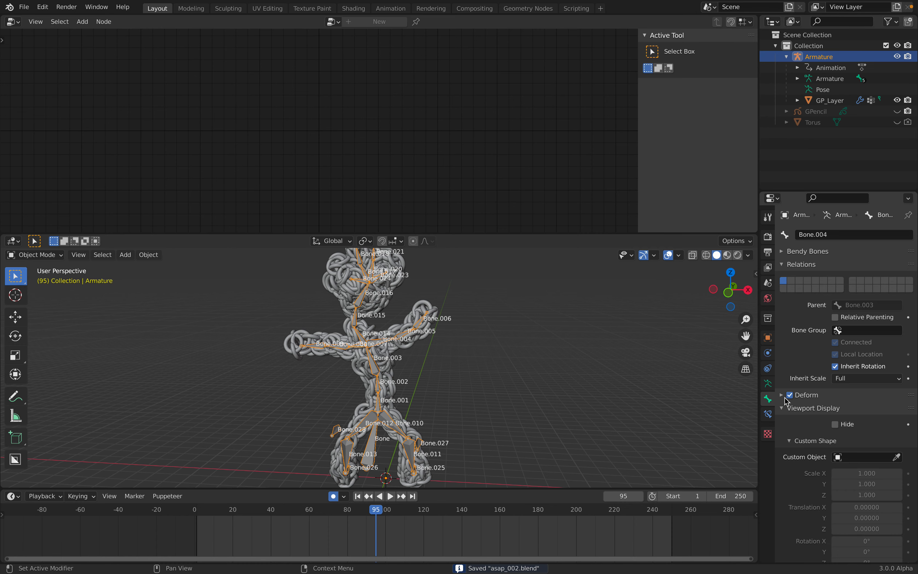
{"action": "left_click", "coordinate": [768, 384]}
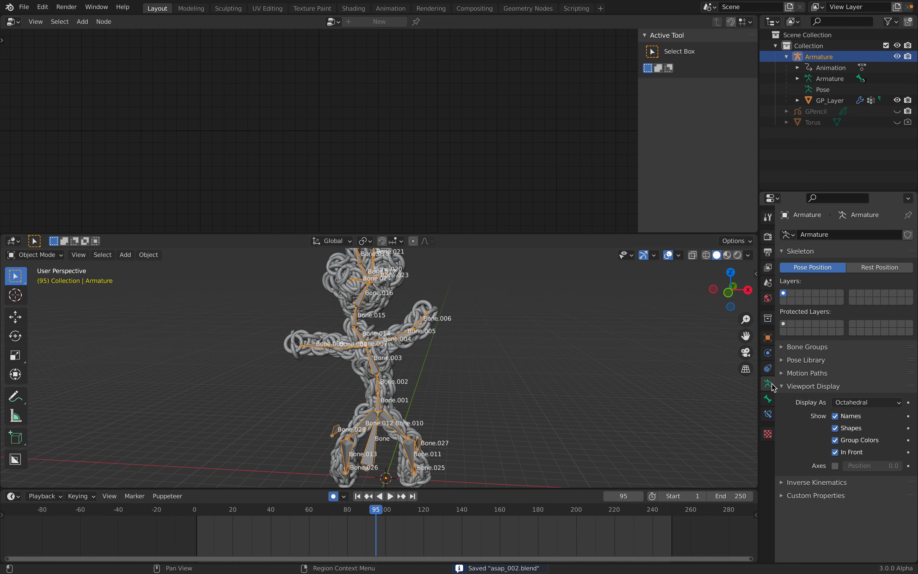
{"action": "left_click", "coordinate": [836, 416]}
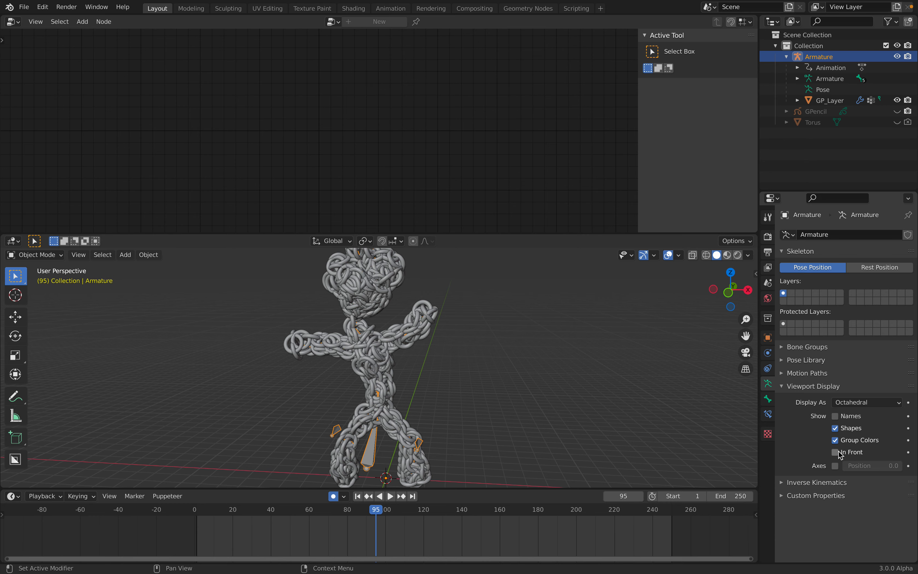
{"action": "middle_click_drag", "start_coordinate": [613, 380], "coordinate": [604, 383]}
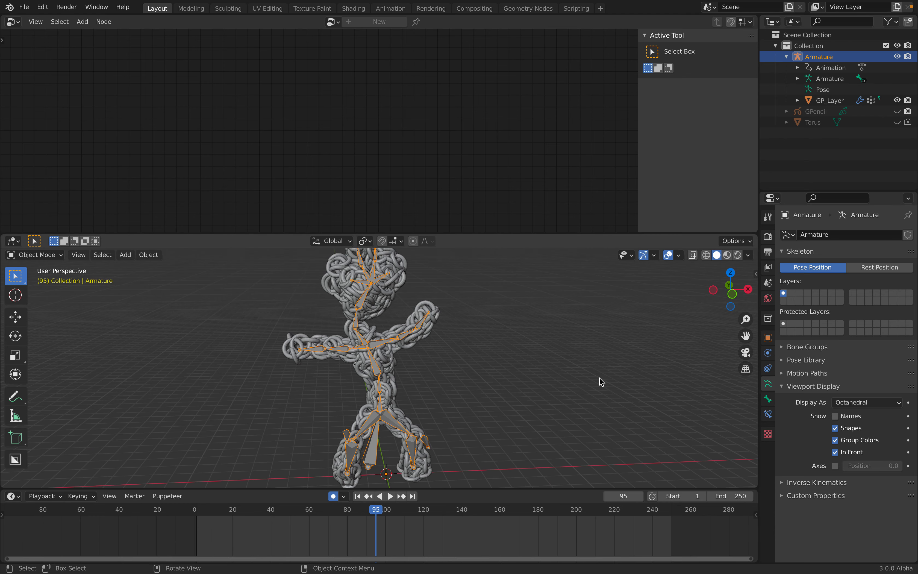
{"action": "key", "text": "ctrl+s"}
Step: Start playback, hide the viewport overlays and gizmos, and enlarge the 3D viewport
{"action": "key", "text": "space"}
{"action": "left_click", "coordinate": [668, 254]}
{"action": "left_click_drag", "start_coordinate": [600, 234], "coordinate": [597, 177]}
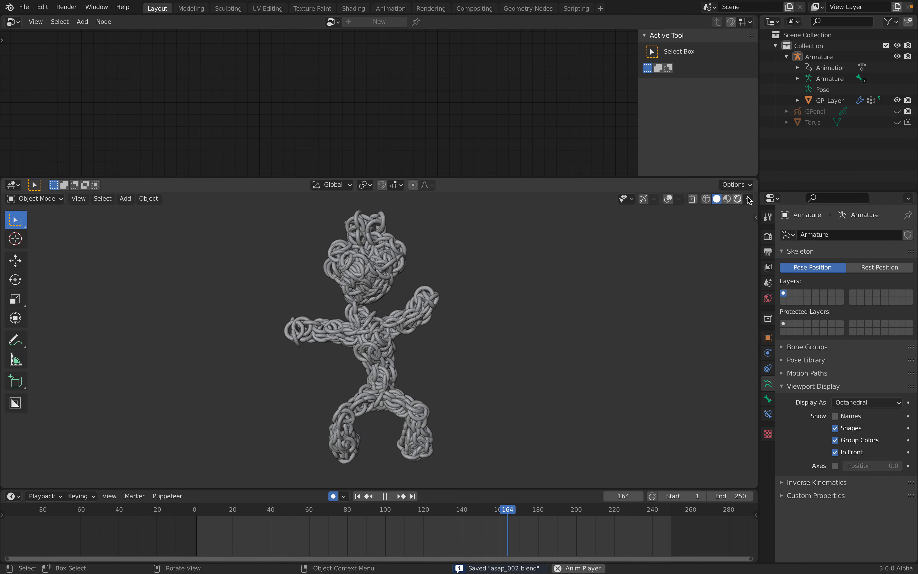
Step: Adjust the solid viewport shading options to emphasise the edges of the torus instances
{"action": "left_click", "coordinate": [748, 198]}
{"action": "left_click", "coordinate": [686, 444]}
{"action": "left_click", "coordinate": [686, 432]}
{"action": "left_click", "coordinate": [686, 432]}
{"action": "left_click", "coordinate": [686, 432]}
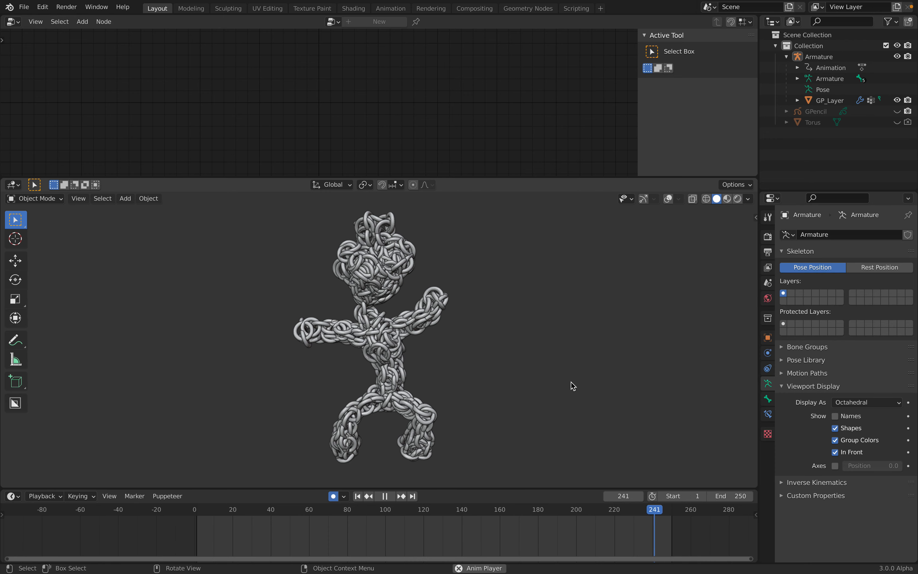
Step: Inspect the torus instances up close at frame 90 and replay the following frames, stopping at frame 93
{"action": "key", "text": "space"}
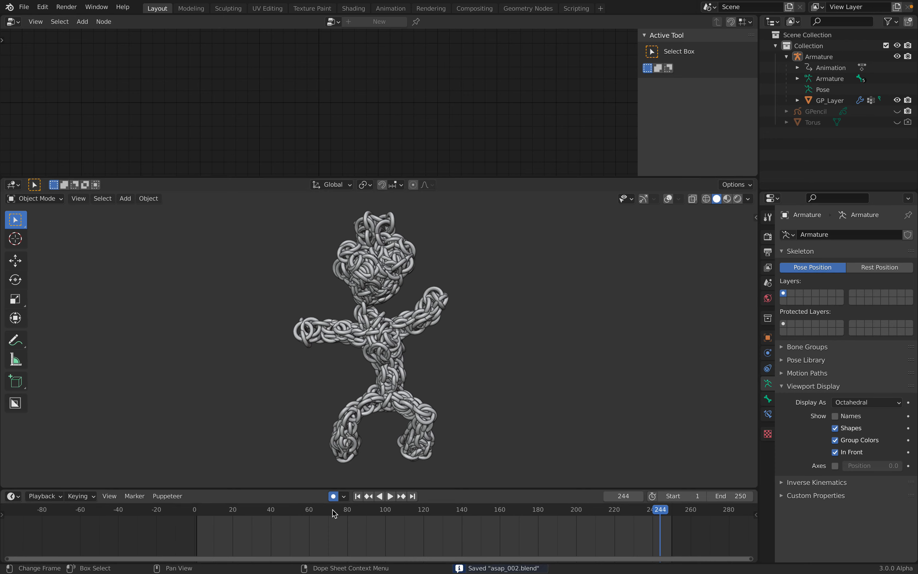
{"action": "left_click_drag", "start_coordinate": [334, 513], "coordinate": [366, 513]}
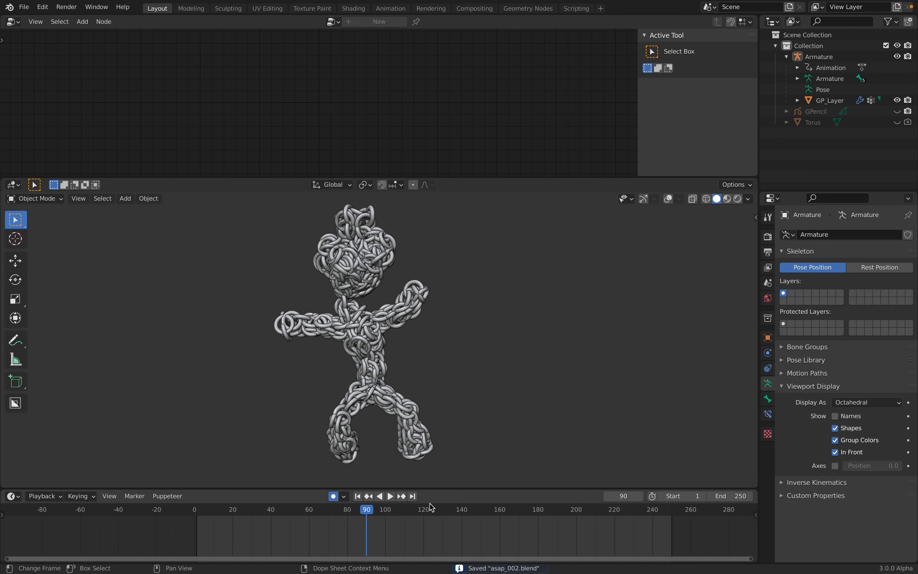
{"action": "middle_click_drag", "start_coordinate": [400, 309], "coordinate": [421, 320]}
{"action": "scroll", "coordinate": [421, 320], "scroll_direction": "up", "scroll_amount": 3}
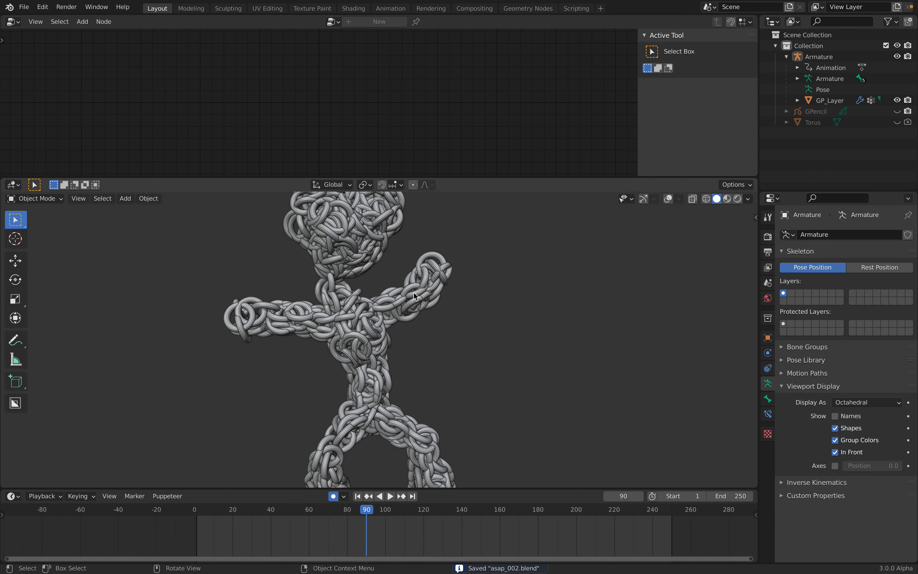
{"action": "scroll", "coordinate": [335, 407], "scroll_direction": "down", "scroll_amount": 3}
{"action": "key", "text": "space"}
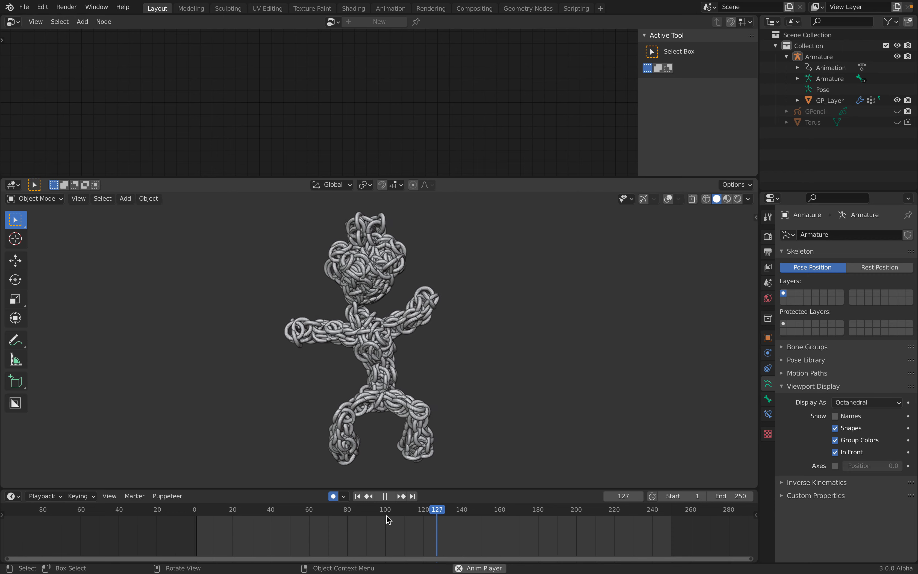
{"action": "key", "text": "space"}
{"action": "left_click_drag", "start_coordinate": [440, 515], "coordinate": [356, 510]}
{"action": "key", "text": "space"}
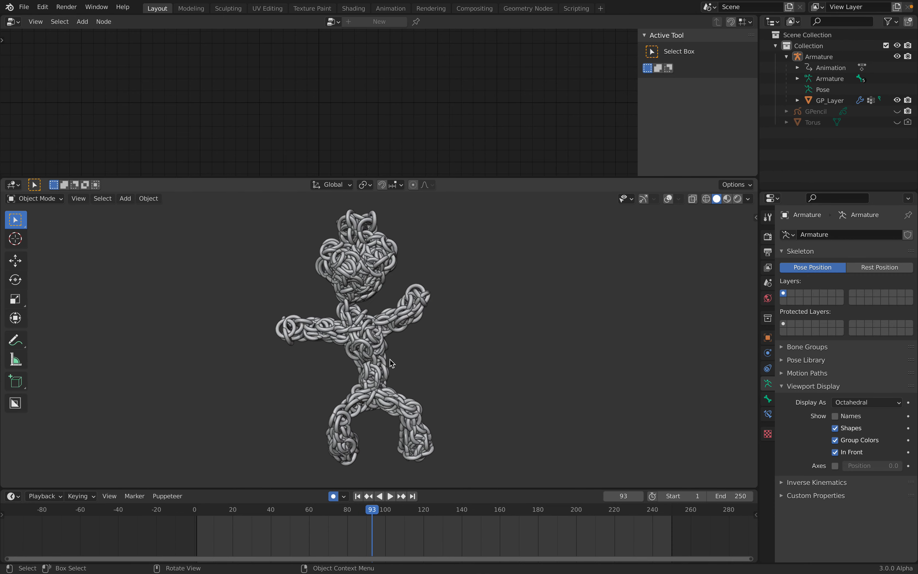
Step: Select GP_Layer and set its Point Distribute node to Poisson Disk with Distance Min 0.16 m and Density Max 5.560
{"action": "left_click", "coordinate": [390, 359]}
{"action": "middle_click_drag", "start_coordinate": [329, 142], "coordinate": [331, 118]}
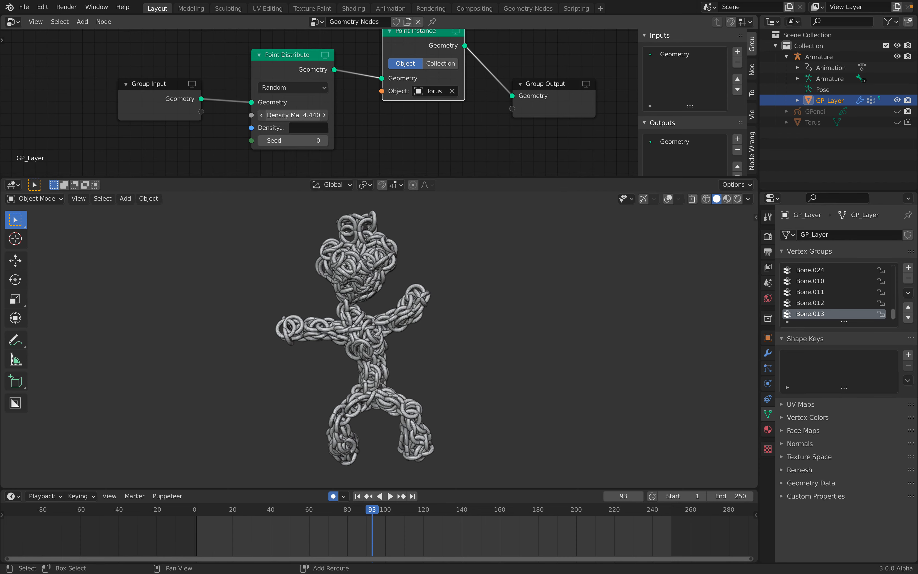
{"action": "left_click_drag", "start_coordinate": [298, 109], "coordinate": [338, 109]}
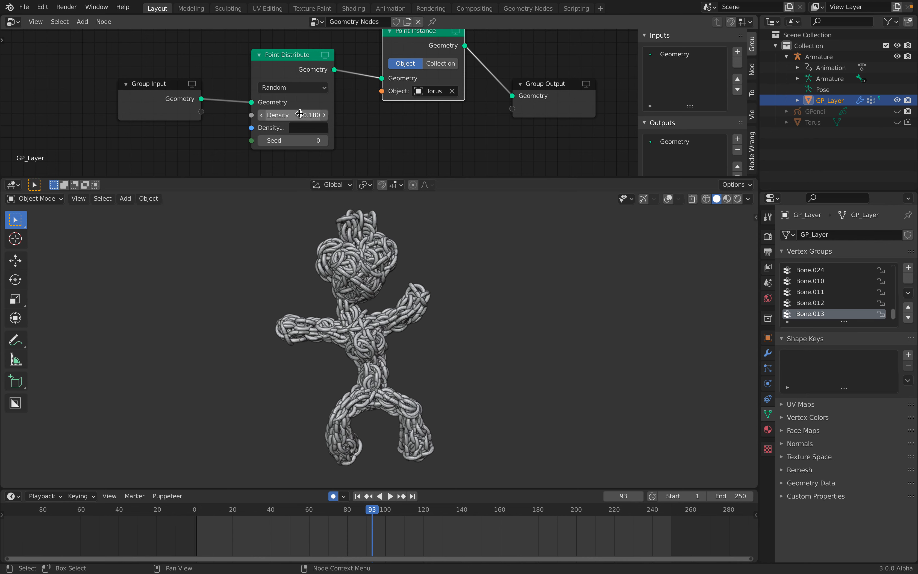
{"action": "key", "text": "Return"}
{"action": "left_click", "coordinate": [298, 88]}
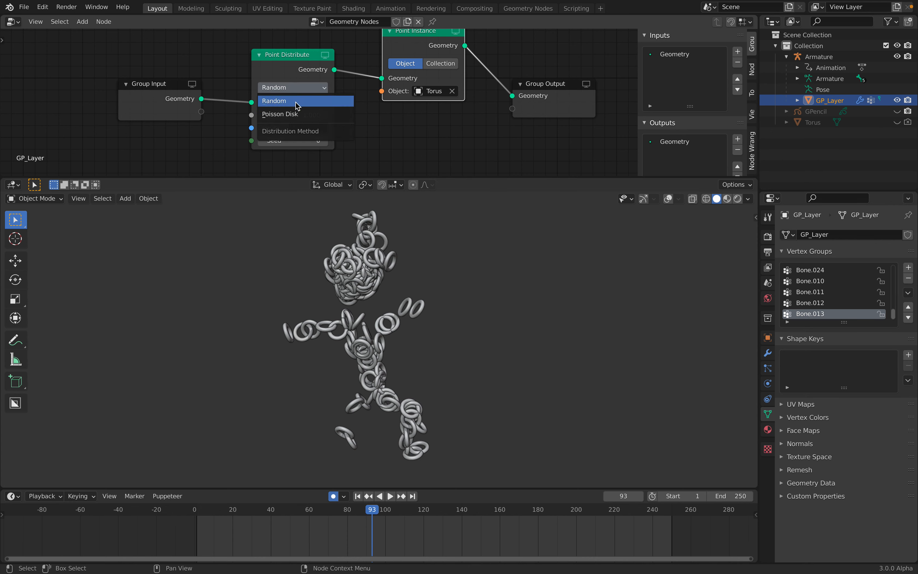
{"action": "left_click", "coordinate": [294, 113]}
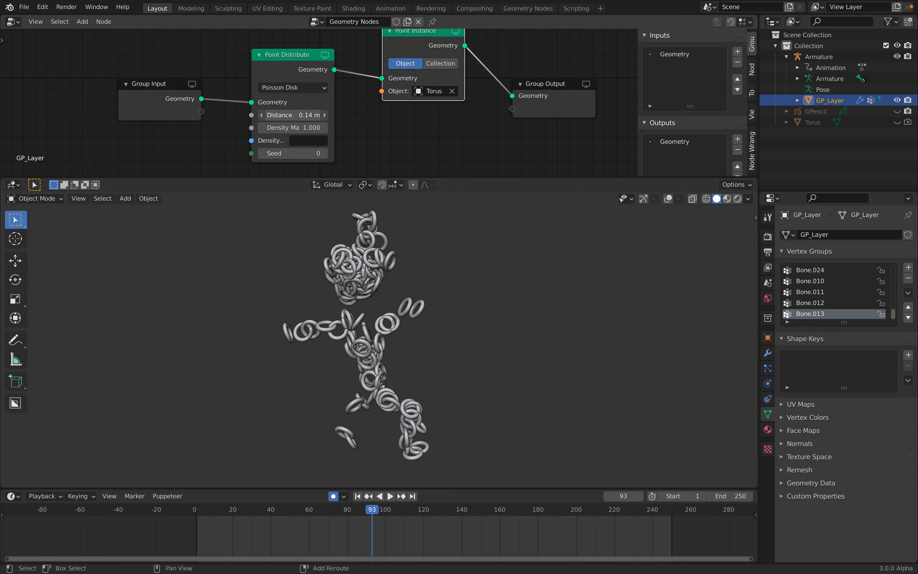
{"action": "left_click_drag", "start_coordinate": [300, 127], "coordinate": [319, 127]}
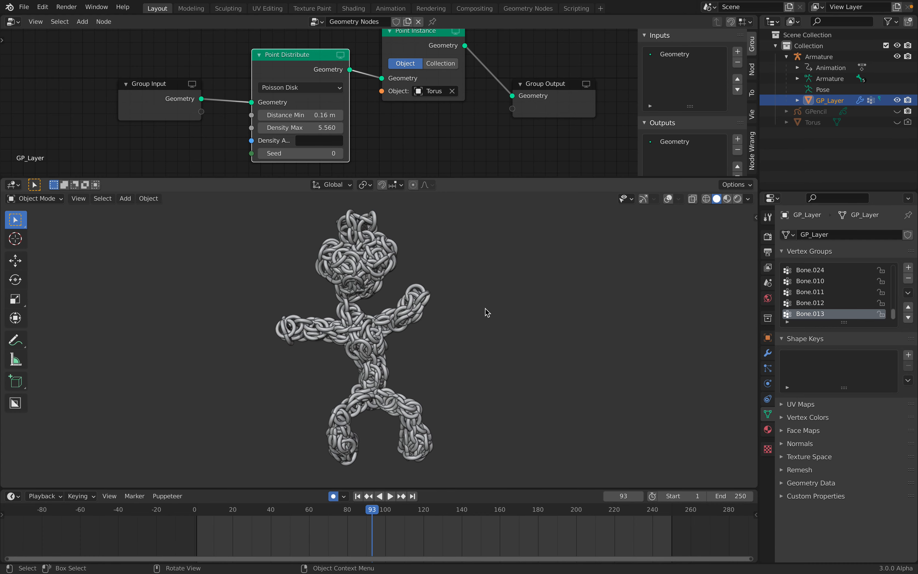
Step: Play the animation while viewing the figure from several angles, stop at frame 59 and save the file
{"action": "key", "text": "space"}
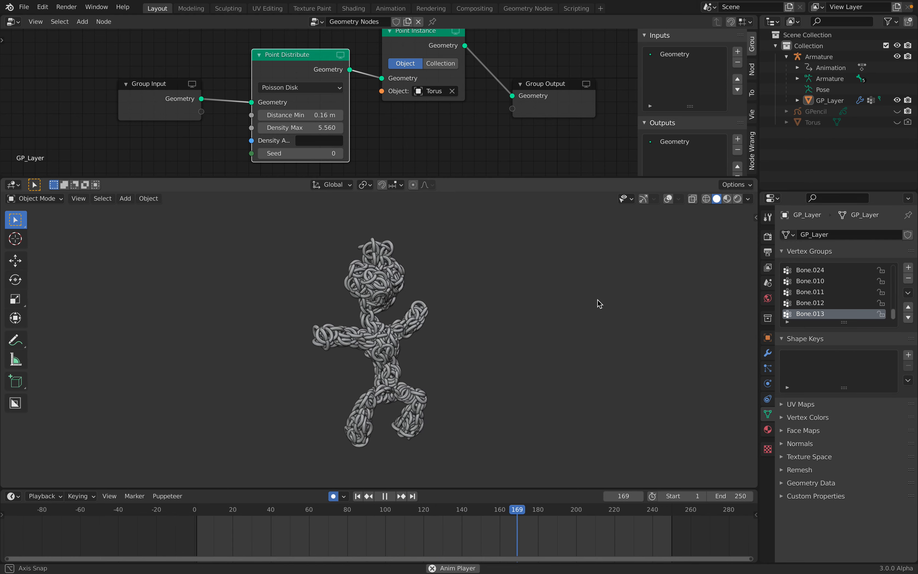
{"action": "middle_click_drag", "start_coordinate": [530, 308], "coordinate": [266, 308]}
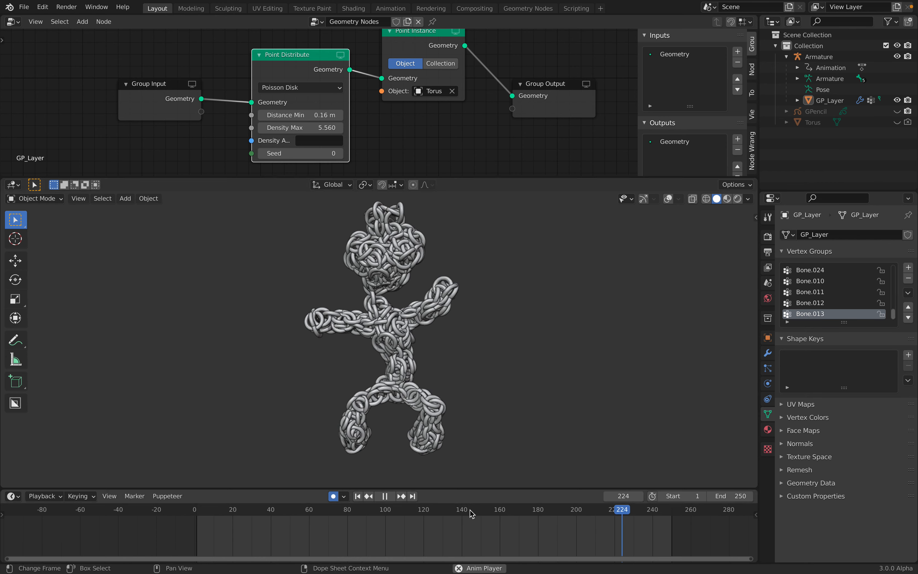
{"action": "left_click", "coordinate": [280, 509]}
{"action": "key", "text": "space"}
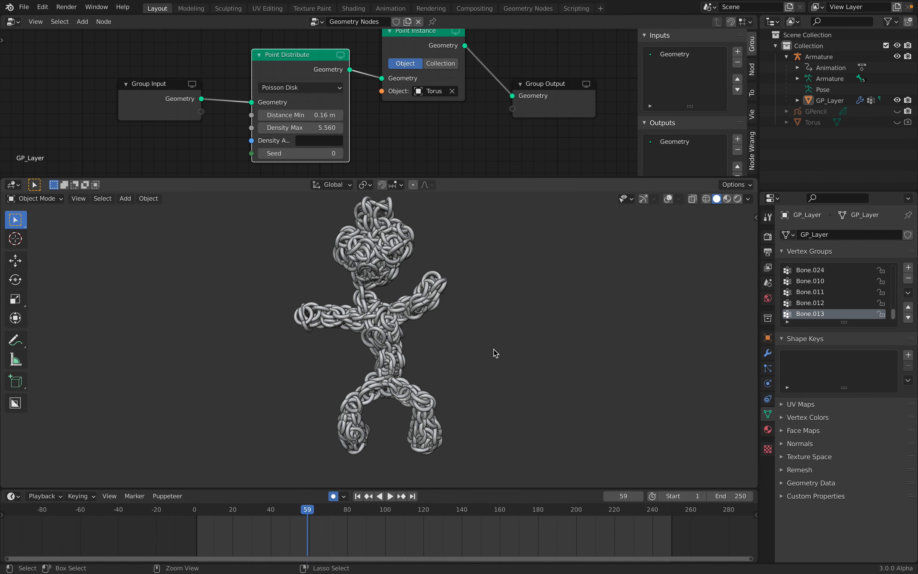
{"action": "key", "text": "ctrl+s"}
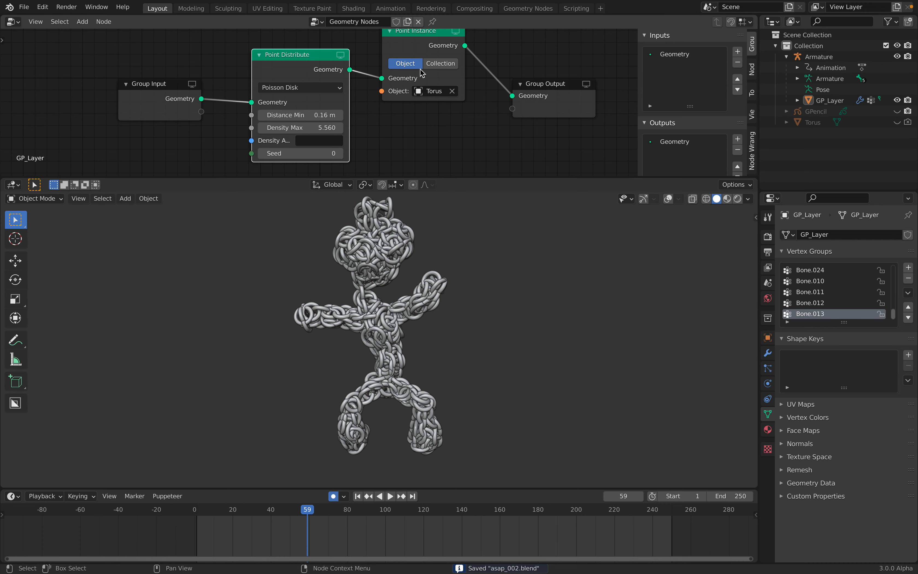
Step: Move the Group Input and Point Distribute nodes away from Point Instance to make room for another node
{"action": "scroll", "coordinate": [291, 73], "scroll_direction": "down", "scroll_amount": 1}
{"action": "left_click_drag", "start_coordinate": [188, 81], "coordinate": [119, 91]}
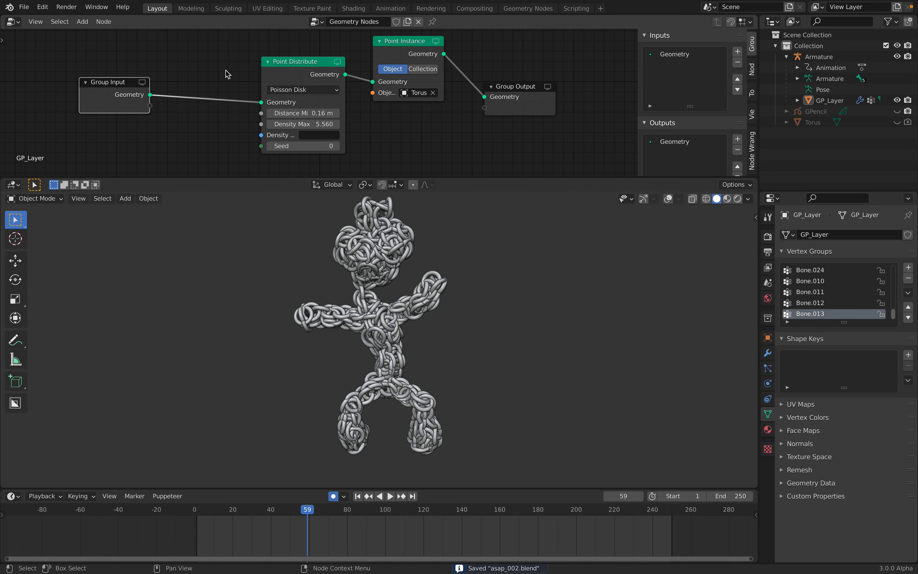
{"action": "left_click_drag", "start_coordinate": [288, 75], "coordinate": [219, 83]}
Step: Insert a Point Scale node between Point Distribute and Point Instance
{"action": "key", "text": "shift+a"}
{"action": "left_click", "coordinate": [324, 57]}
{"action": "type", "text": "eand"}
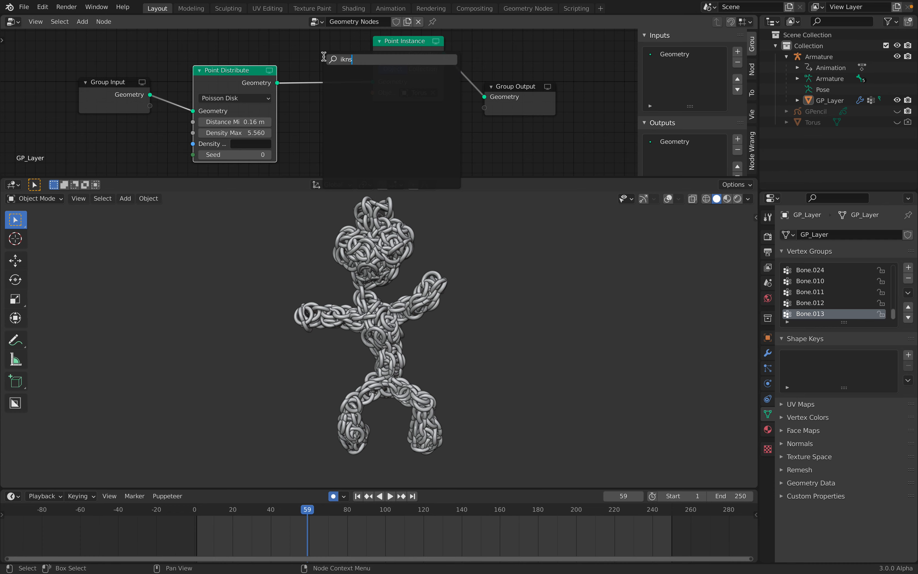
{"action": "key", "text": "BackSpace"}
{"action": "key", "text": "BackSpace"}
{"action": "key", "text": "BackSpace"}
{"action": "key", "text": "BackSpace"}
{"action": "type", "text": "poo"}
{"action": "key", "text": "Down"}
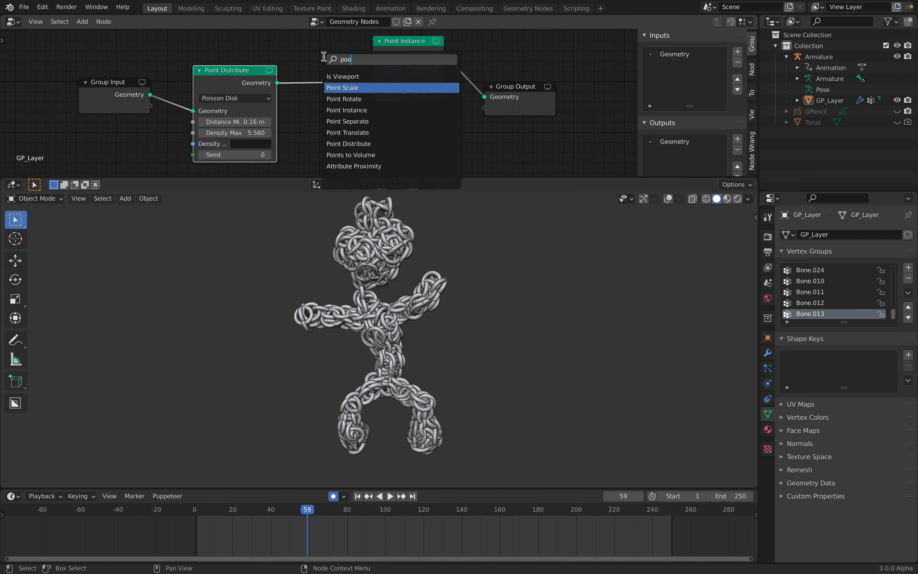
{"action": "key", "text": "Return"}
{"action": "left_click", "coordinate": [351, 117]}
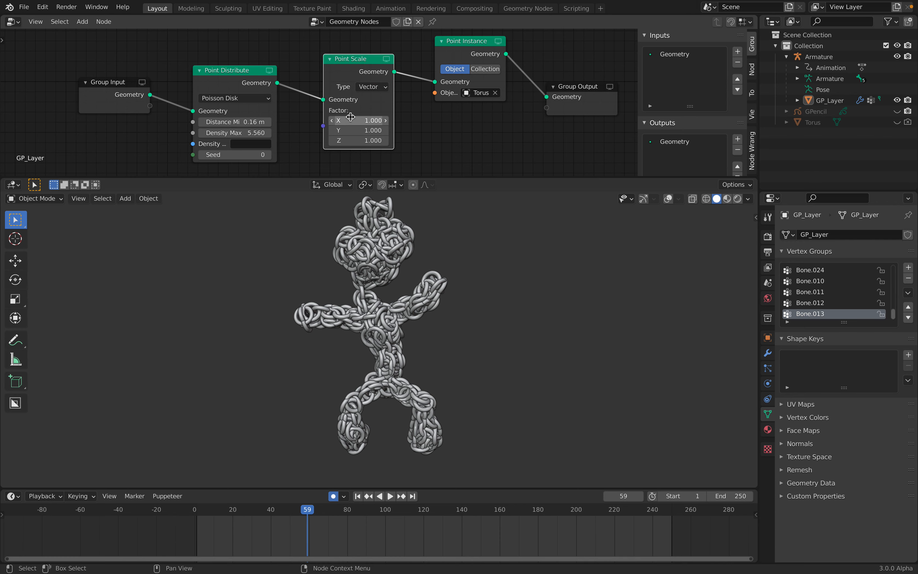
Step: Change the Point Scale type to Float and set its factor to 0.700
{"action": "left_click", "coordinate": [372, 87]}
{"action": "left_click", "coordinate": [368, 110]}
{"action": "mouse_move", "coordinate": [368, 110]}
{"action": "left_mouse_down"}
{"action": "mouse_move", "coordinate": [342, 110]}
{"action": "mouse_move", "coordinate": [357, 110]}
{"action": "left_mouse_up"}
Step: Set Point Distribute to Distance Min 0.28 m and Density Max 6.360, and preview the animation up to frame 100
{"action": "left_click_drag", "start_coordinate": [236, 123], "coordinate": [243, 122]}
{"action": "mouse_move", "coordinate": [239, 133]}
{"action": "left_mouse_down"}
{"action": "mouse_move", "coordinate": [250, 133]}
{"action": "mouse_move", "coordinate": [238, 122]}
{"action": "left_mouse_up"}
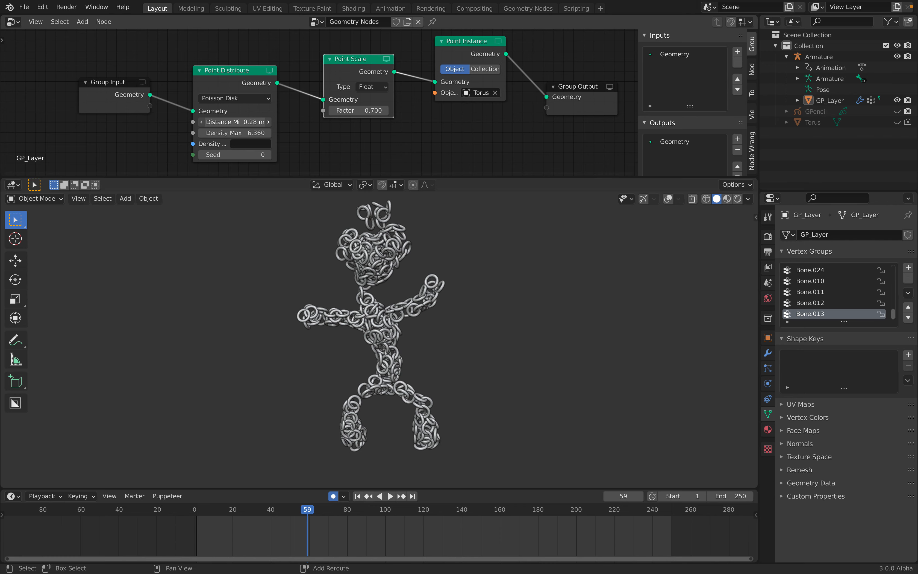
{"action": "key", "text": "space"}
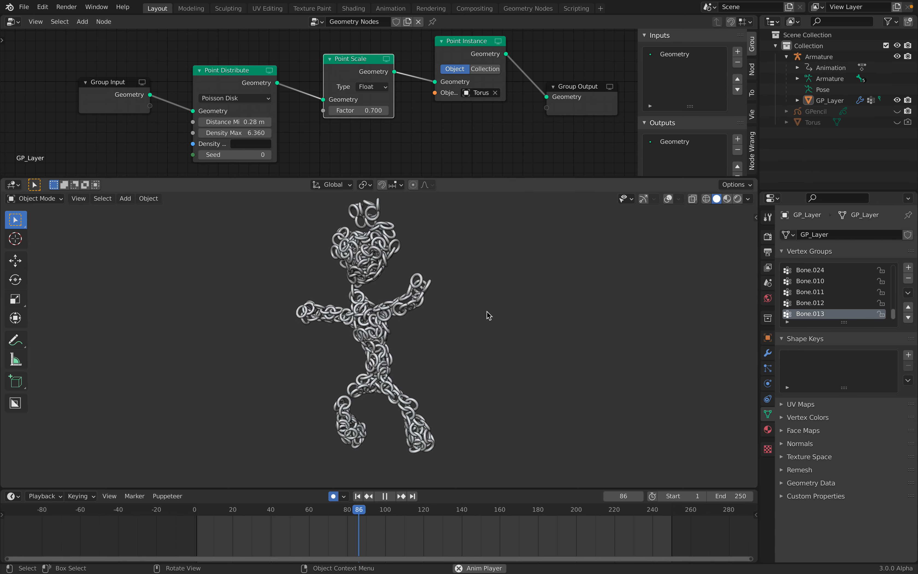
{"action": "key", "text": "space"}
Step: Connect the Group Input geometry directly to Point Instance, bypassing the distribution and scale nodes, and inspect the figure from different angles
{"action": "left_click_drag", "start_coordinate": [151, 94], "coordinate": [434, 81]}
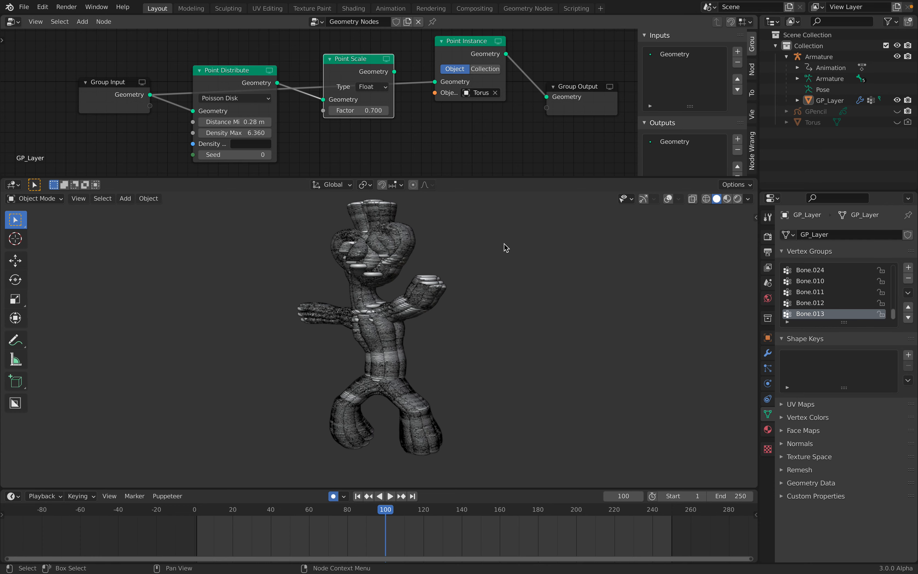
{"action": "middle_click_drag", "start_coordinate": [550, 243], "coordinate": [550, 244]}
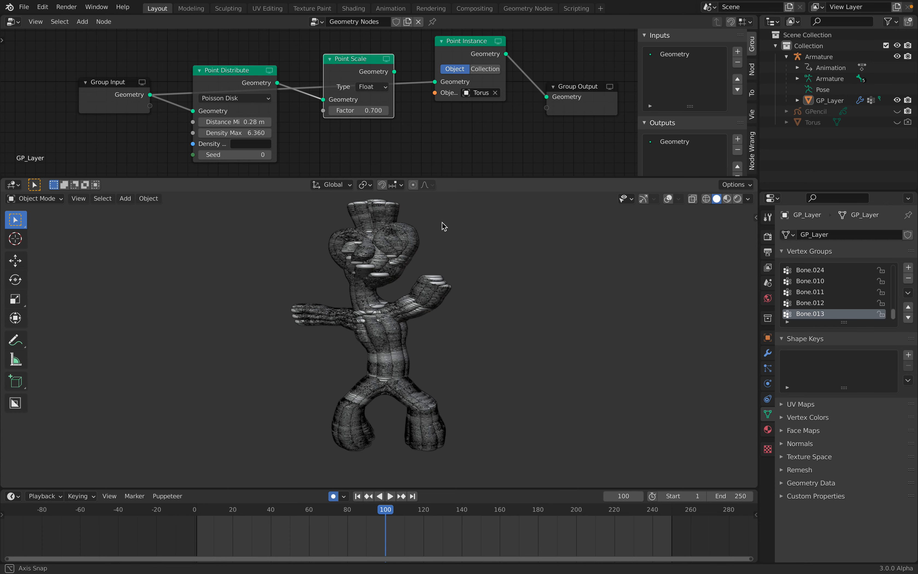
{"action": "middle_click_drag", "start_coordinate": [405, 171], "coordinate": [417, 76]}
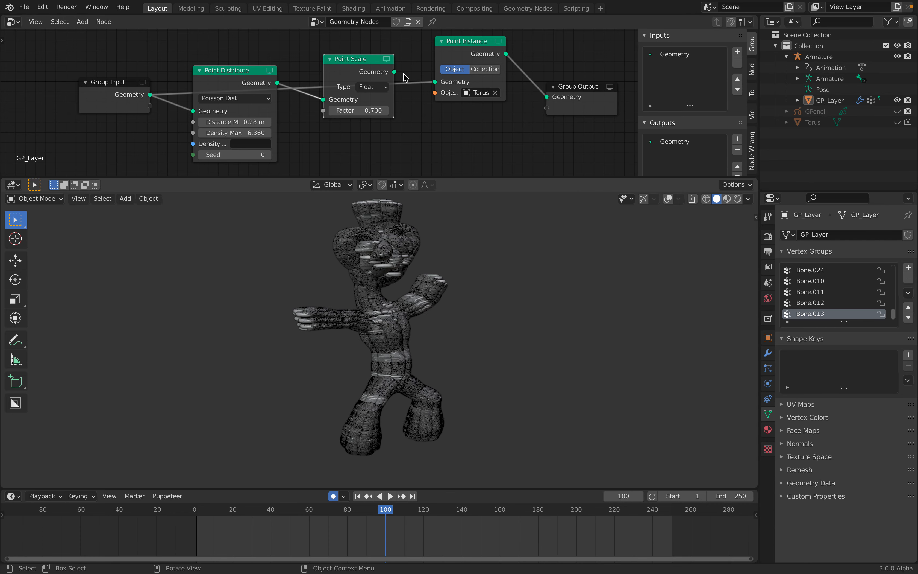
{"action": "left_click_drag", "start_coordinate": [394, 71], "coordinate": [252, 77]}
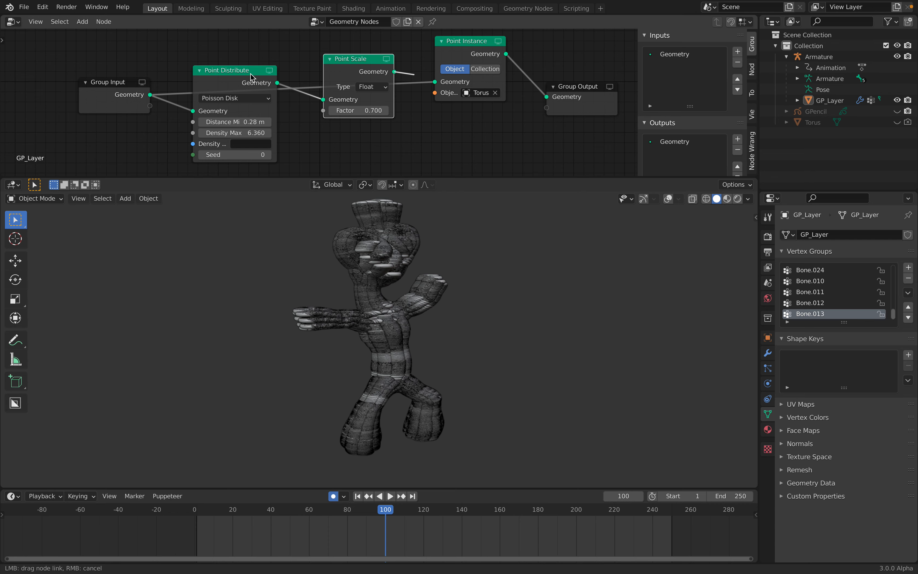
{"action": "left_click_drag", "start_coordinate": [251, 77], "coordinate": [251, 77]}
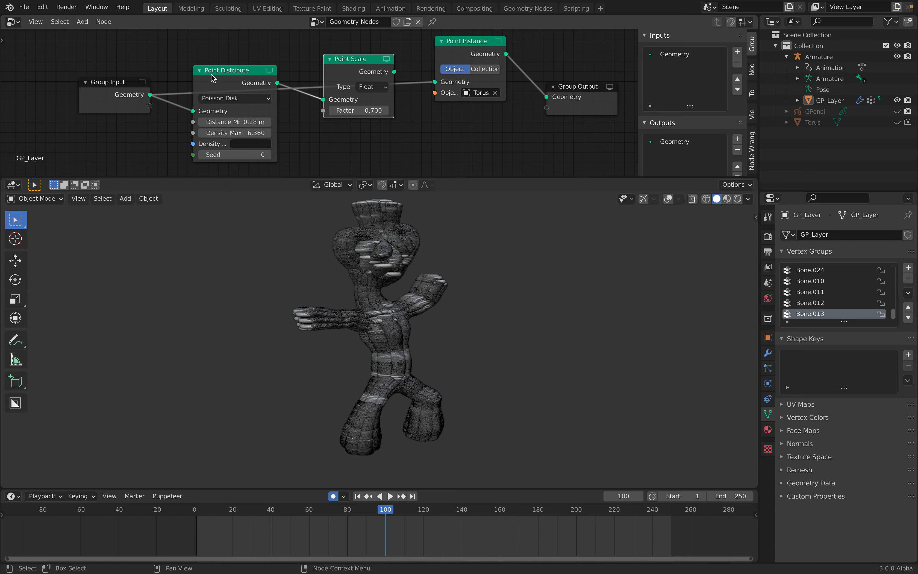
{"action": "key", "text": "ctrl+z"}
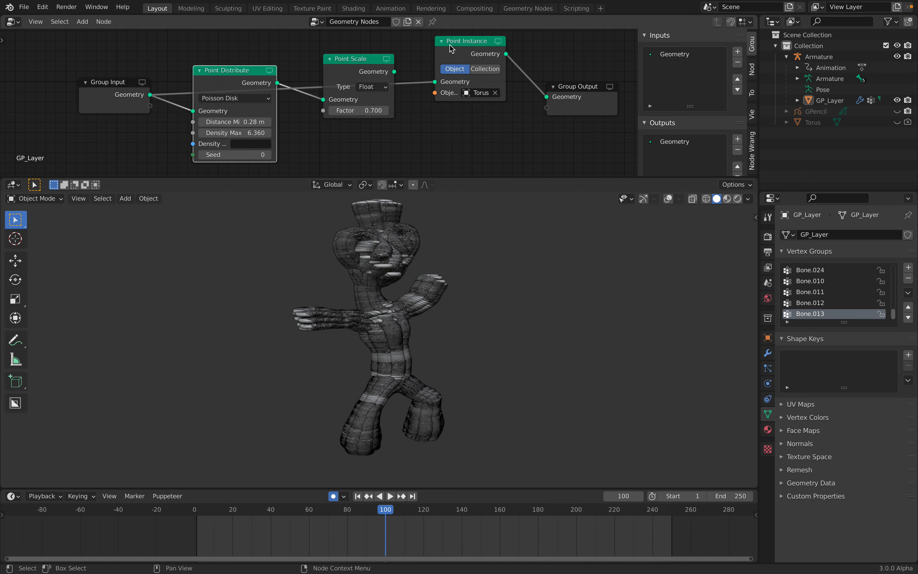
Step: Replace the Point Instance node with a new one linked between Point Scale and Group Output
{"action": "left_click", "coordinate": [452, 48]}
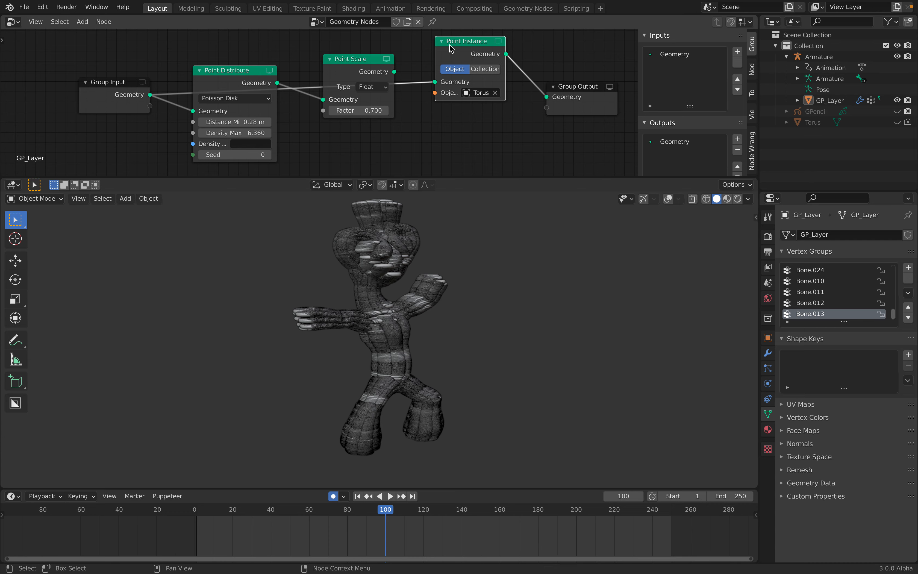
{"action": "key", "text": "x"}
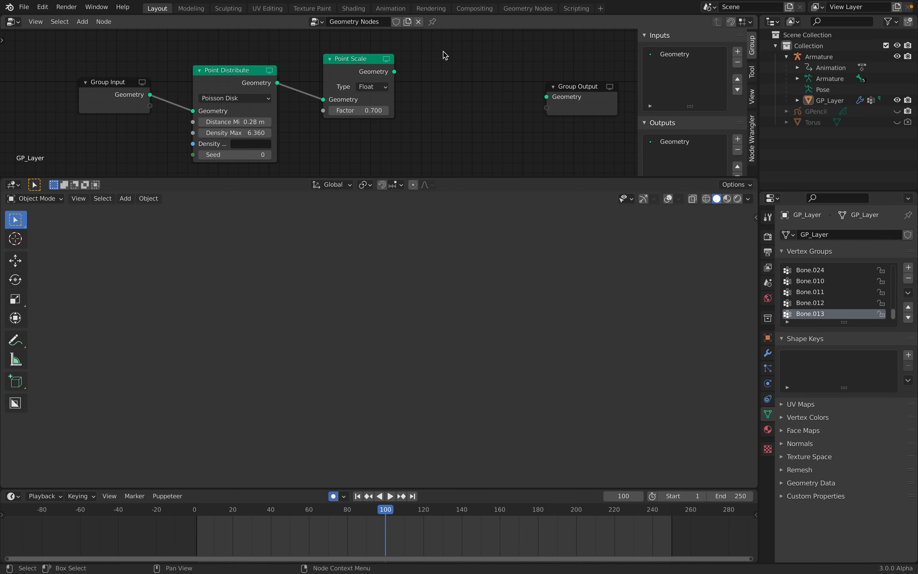
{"action": "key", "text": "shift+a"}
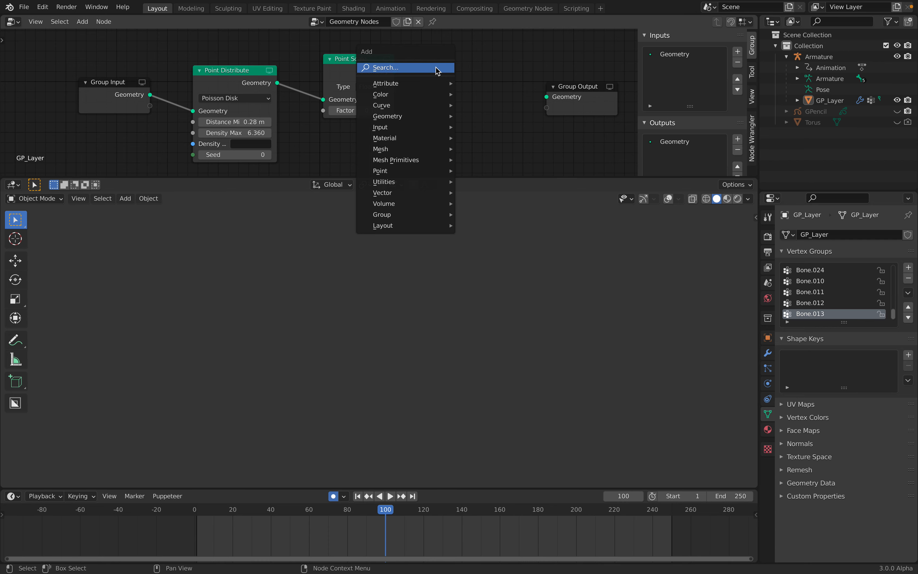
{"action": "type", "text": "poin"}
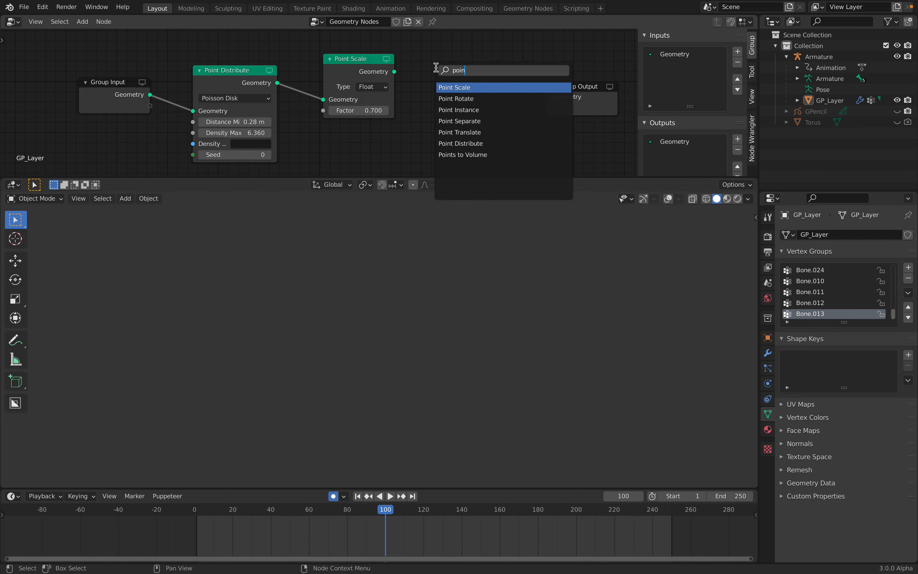
{"action": "key", "text": "Down"}
{"action": "key", "text": "Down"}
{"action": "key", "text": "Return"}
{"action": "left_click", "coordinate": [442, 72]}
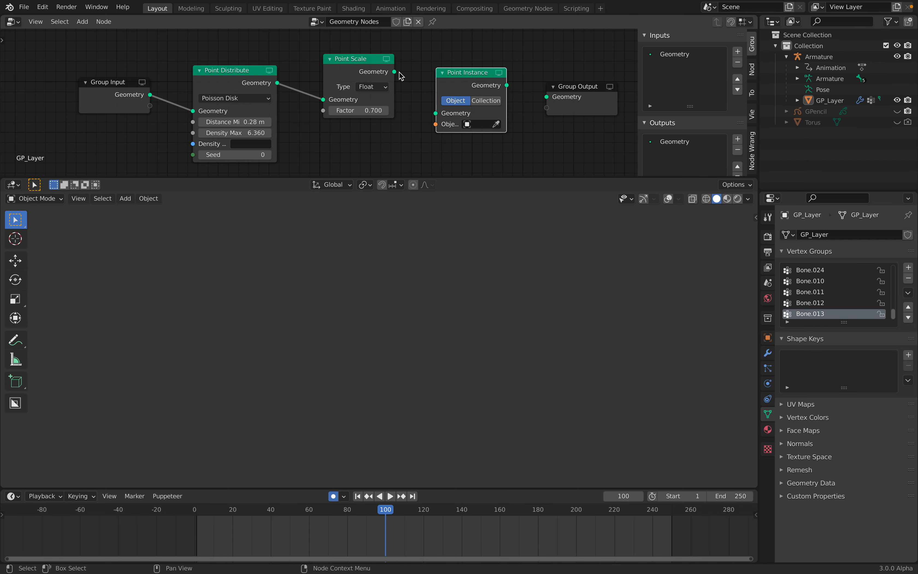
{"action": "left_click_drag", "start_coordinate": [401, 76], "coordinate": [436, 113]}
{"action": "left_click_drag", "start_coordinate": [508, 86], "coordinate": [547, 97]}
Step: Add a monkey mesh to the scene
{"action": "key", "text": "shift+a"}
{"action": "mouse_move", "coordinate": [535, 302]}
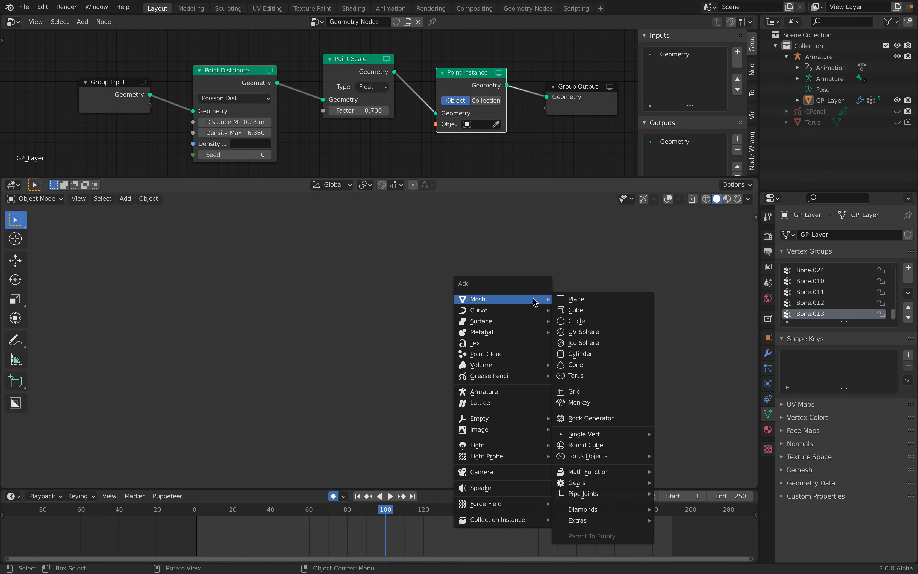
{"action": "left_click", "coordinate": [584, 391]}
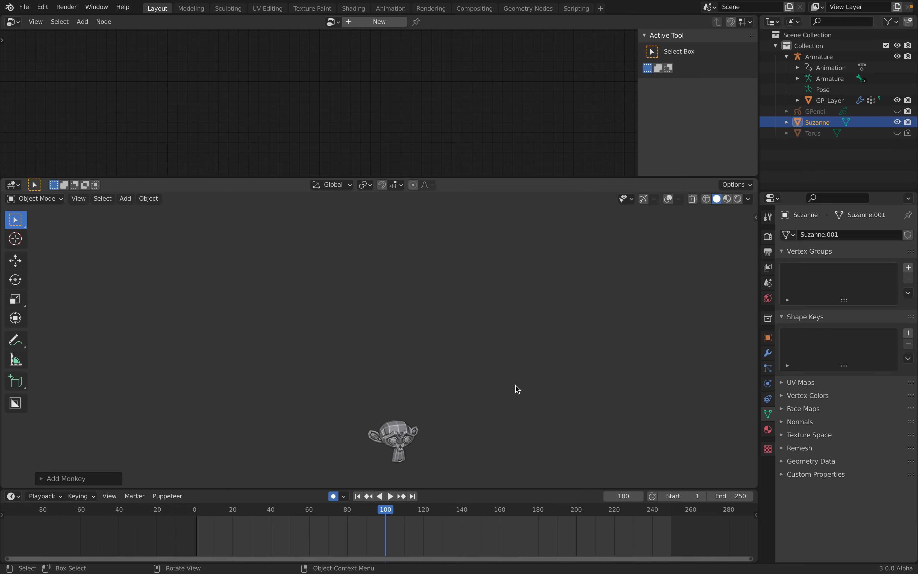
Step: Scale down the monkey's geometry in Edit Mode and hide the object
{"action": "middle_click_drag", "start_coordinate": [492, 390], "coordinate": [490, 308], "text": "shift"}
{"action": "key", "text": "s"}
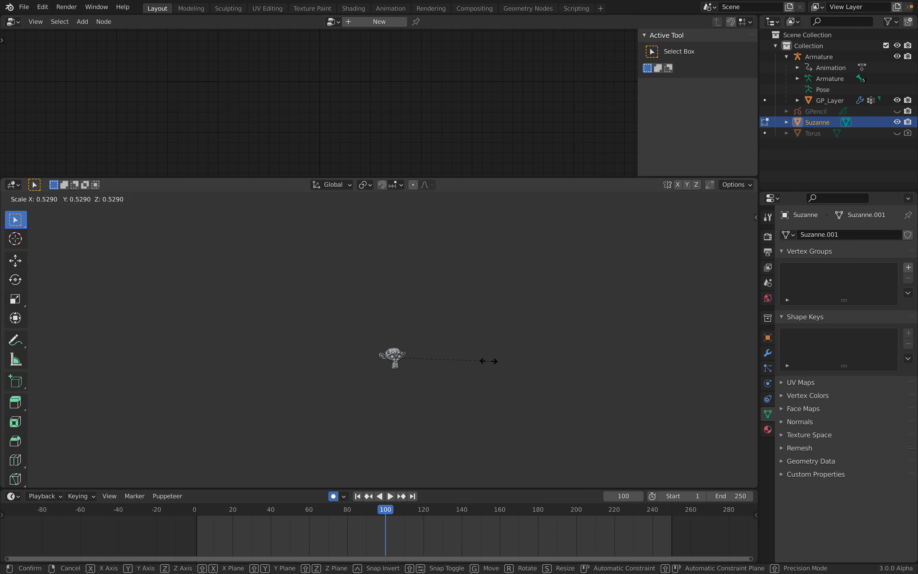
{"action": "left_click", "coordinate": [459, 361]}
{"action": "key", "text": "h"}
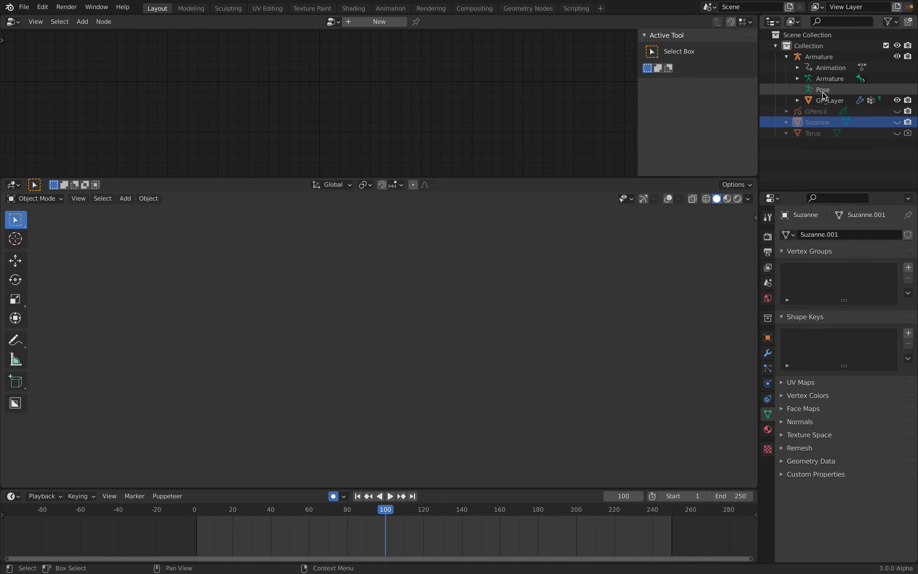
Step: Set Suzanne as the instanced object in the Point Instance node of GP_Layer
{"action": "left_click", "coordinate": [829, 100]}
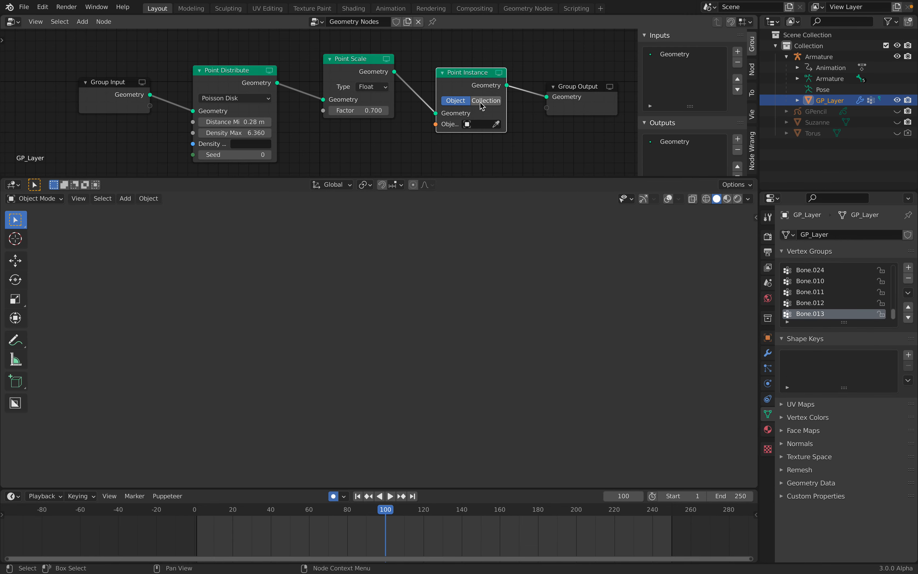
{"action": "left_click", "coordinate": [481, 125]}
{"action": "left_click", "coordinate": [479, 168]}
{"action": "middle_click_drag", "start_coordinate": [443, 303], "coordinate": [447, 323], "text": "shift"}
{"action": "scroll", "coordinate": [447, 322], "scroll_direction": "up", "scroll_amount": 1}
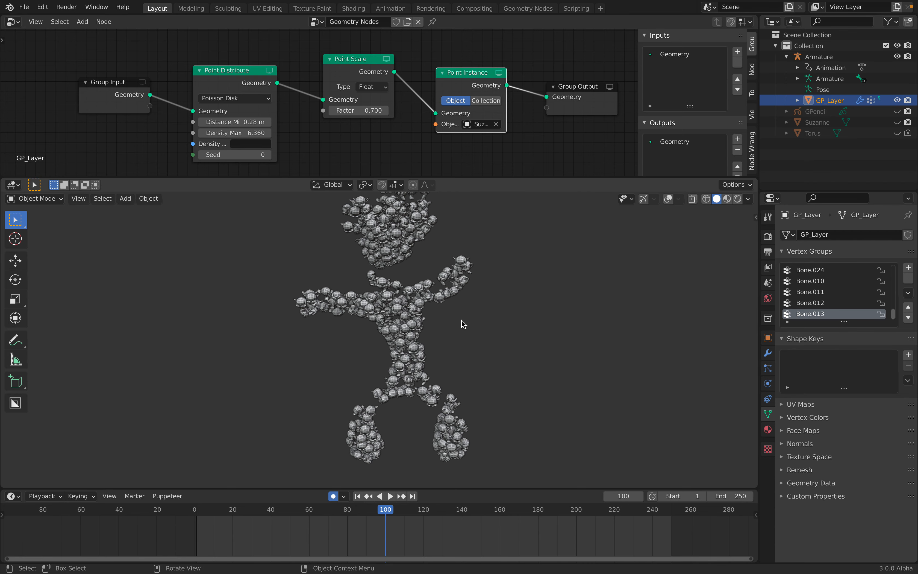
Step: Enlarge the 3D view and preview the monkey-covered figure's animation up to frame 132
{"action": "left_click_drag", "start_coordinate": [485, 177], "coordinate": [484, 133]}
{"action": "scroll", "coordinate": [472, 323], "scroll_direction": "up", "scroll_amount": 2}
{"action": "key", "text": "space"}
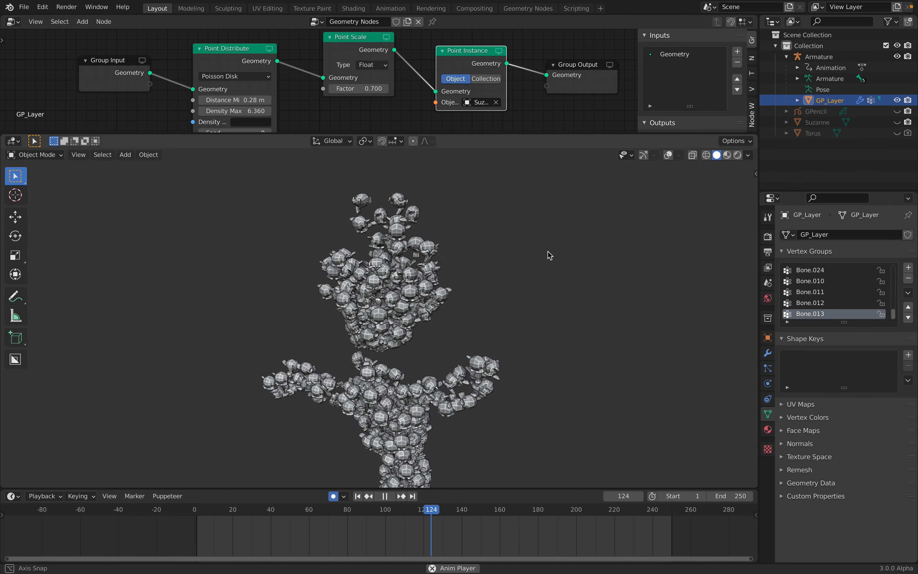
{"action": "key", "text": "space"}
Step: Hide the node editor's sidebar, enlarge the editor, and move Group Input and Point Distribute away from Point Scale
{"action": "key", "text": "n"}
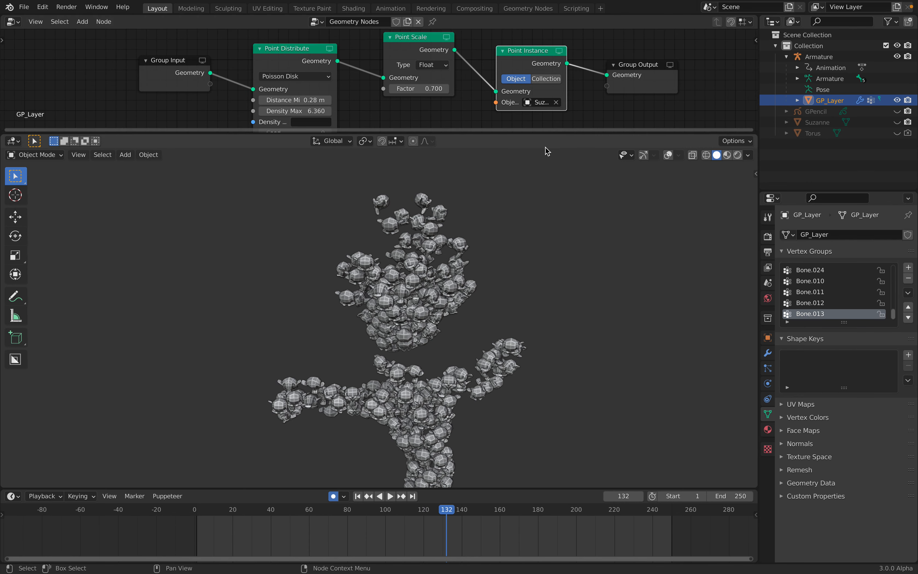
{"action": "left_click_drag", "start_coordinate": [539, 133], "coordinate": [535, 239]}
{"action": "left_click_drag", "start_coordinate": [189, 113], "coordinate": [111, 104]}
{"action": "left_click_drag", "start_coordinate": [272, 103], "coordinate": [201, 109]}
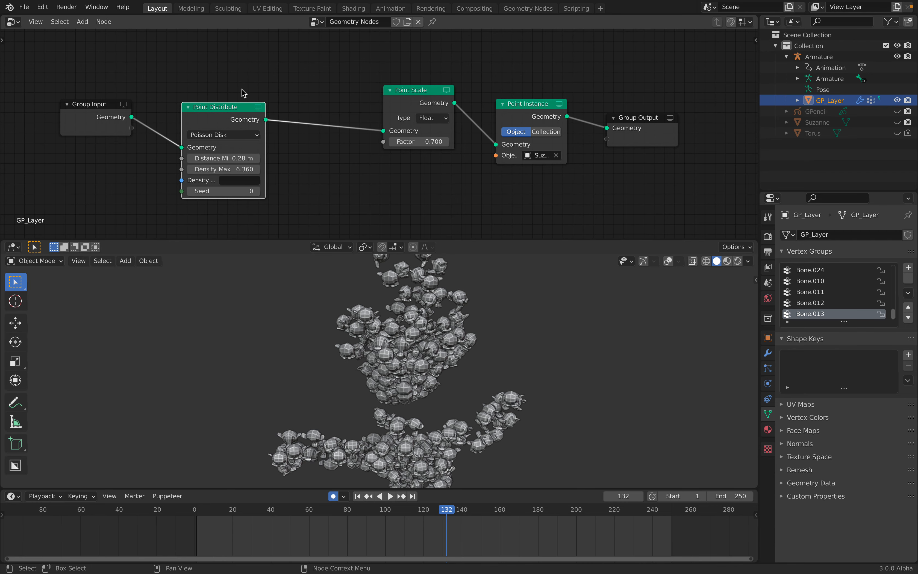
Step: Insert an Align Rotation to Vector node between Point Distribute and Point Scale
{"action": "key", "text": "shift+a"}
{"action": "left_click", "coordinate": [252, 29]}
{"action": "type", "text": "rota"}
{"action": "key", "text": "Down"}
{"action": "key", "text": "Down"}
{"action": "key", "text": "Down"}
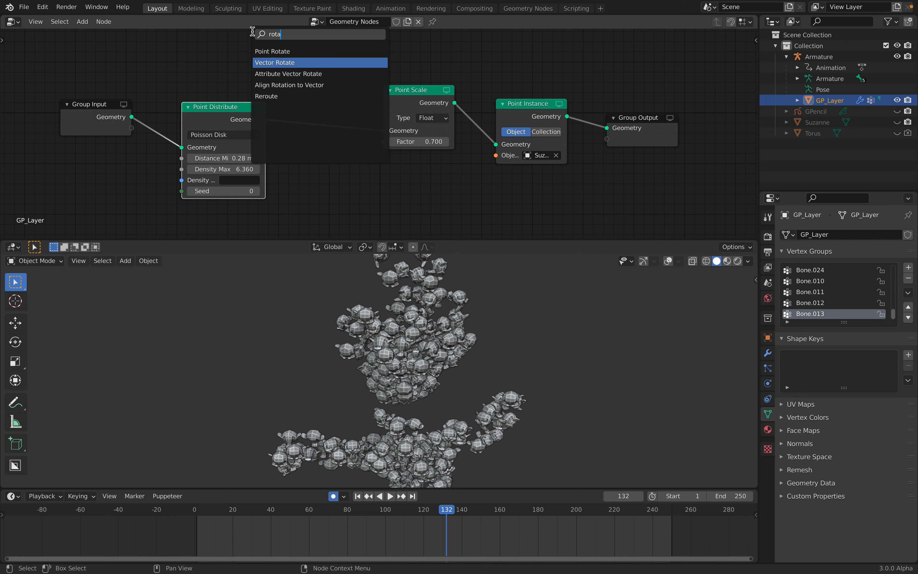
{"action": "key", "text": "Return"}
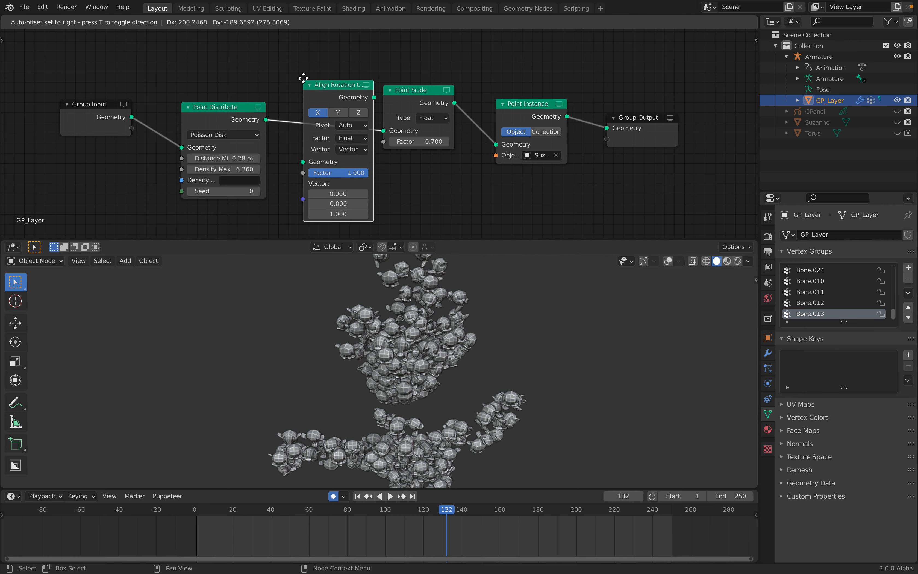
{"action": "left_click", "coordinate": [306, 67]}
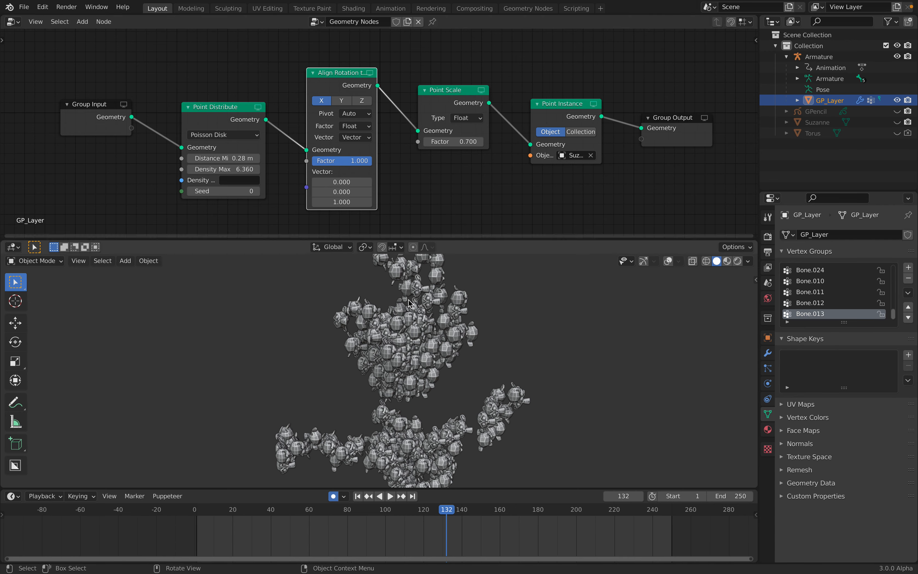
Step: Set the Align Rotation to Vector axis to Z and preview the animation up to frame 150
{"action": "left_click", "coordinate": [342, 101]}
{"action": "left_click", "coordinate": [356, 101]}
{"action": "key", "text": "space"}
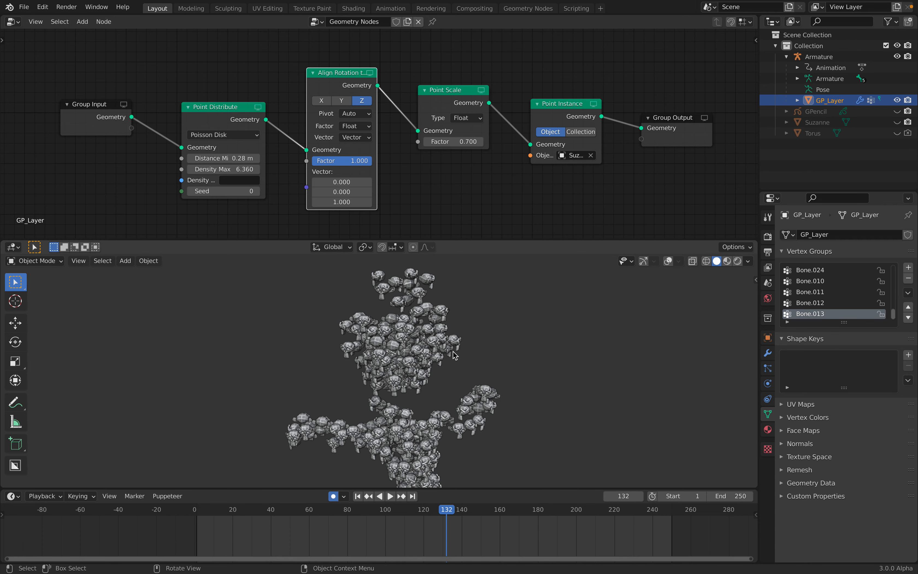
Step: Change the Align Rotation to Vector node's vector type to Attribute and use the normal attribute
{"action": "left_click", "coordinate": [362, 137]}
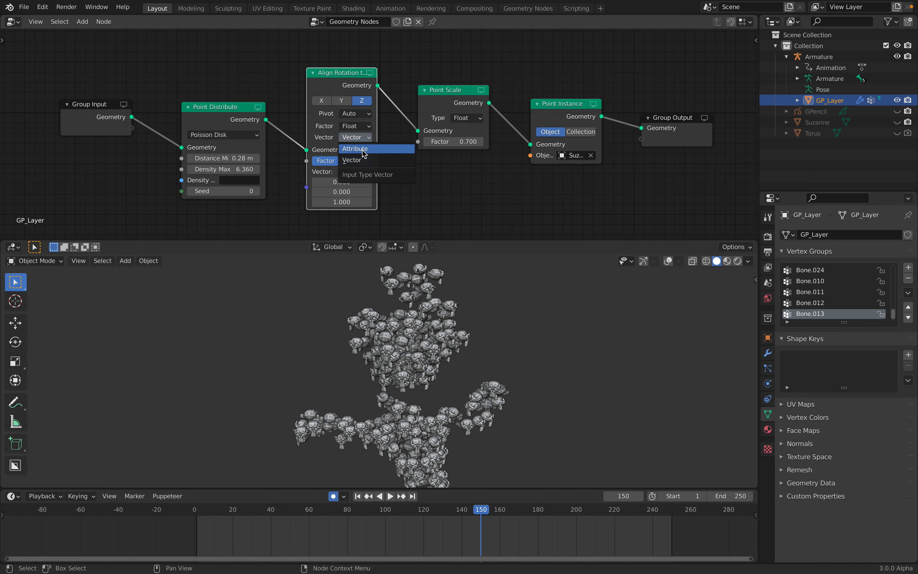
{"action": "left_click", "coordinate": [365, 151]}
{"action": "left_click", "coordinate": [367, 173]}
{"action": "type", "text": "norm"}
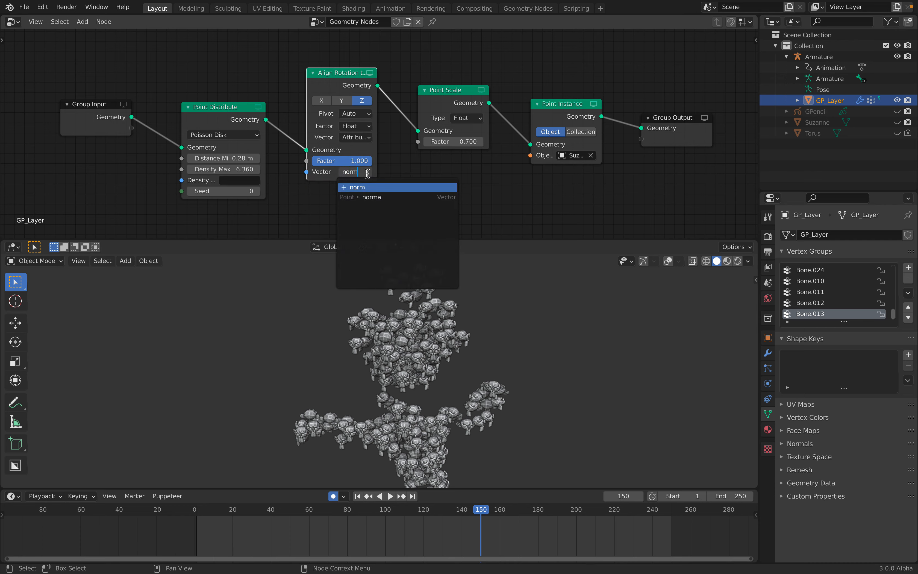
{"action": "key", "text": "Down"}
{"action": "key", "text": "Return"}
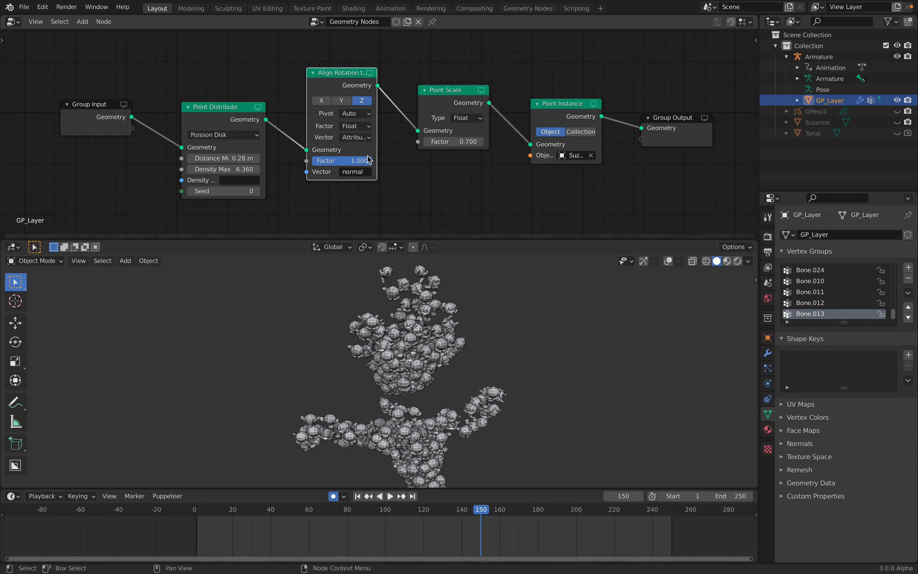
Step: Compare the instances aligned along X, Y and Z, return to Z, and play the animation
{"action": "left_click", "coordinate": [343, 101]}
{"action": "left_click", "coordinate": [322, 101]}
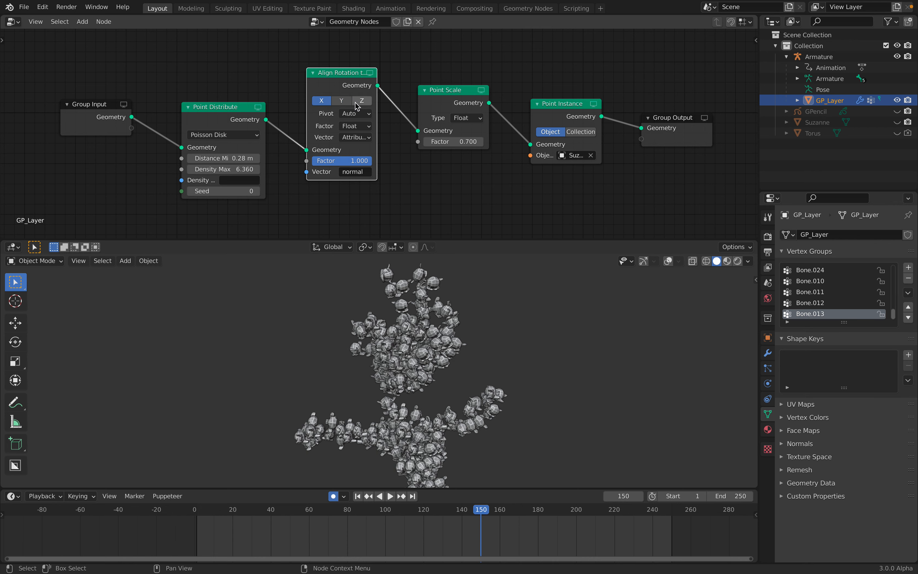
{"action": "left_click", "coordinate": [361, 101]}
{"action": "left_click", "coordinate": [322, 103]}
{"action": "left_click", "coordinate": [342, 101]}
{"action": "left_click", "coordinate": [362, 102]}
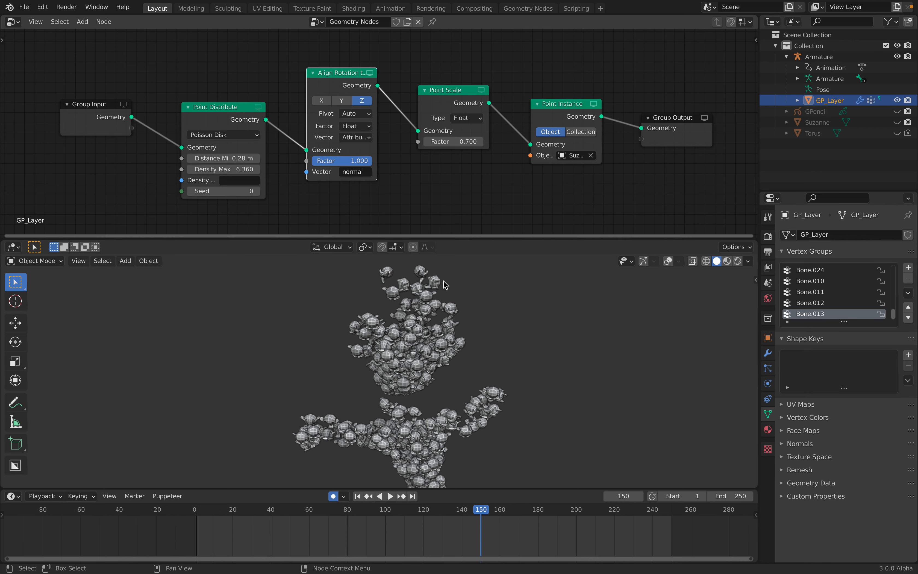
{"action": "key", "text": "space"}
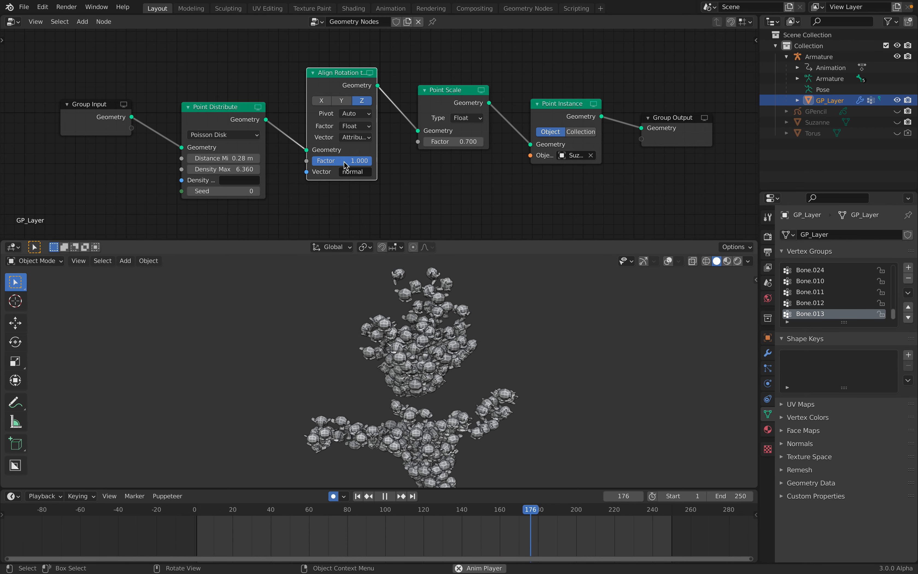